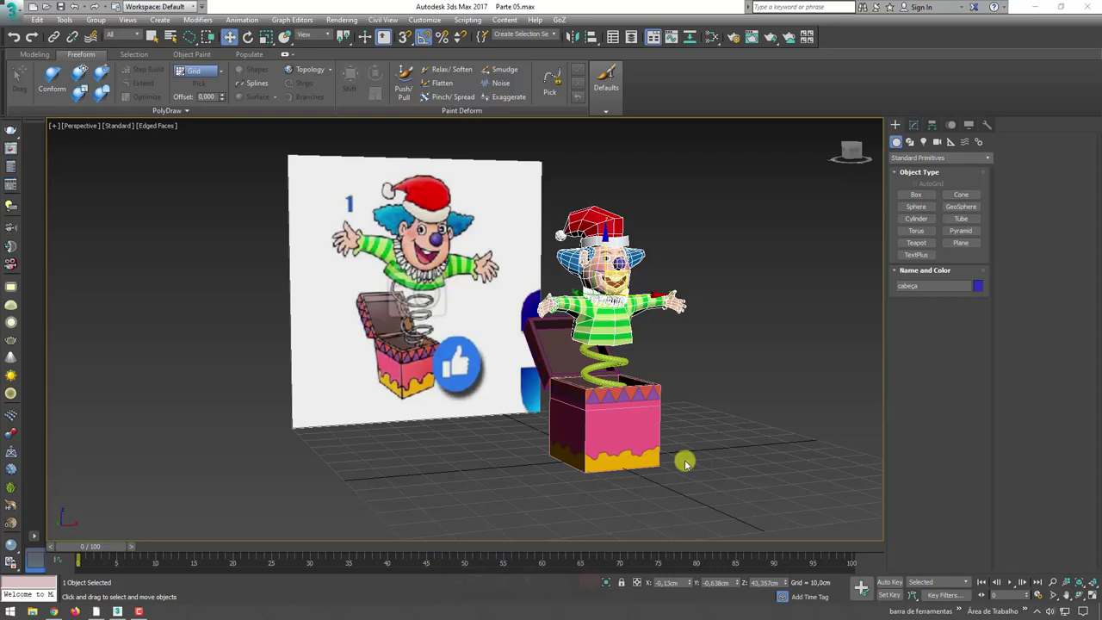
# Hide the pink box Box005 from the quad menu
pyautogui.click(613, 427)
pyautogui.rightClick(615, 421)
pyautogui.moveTo(637, 396)
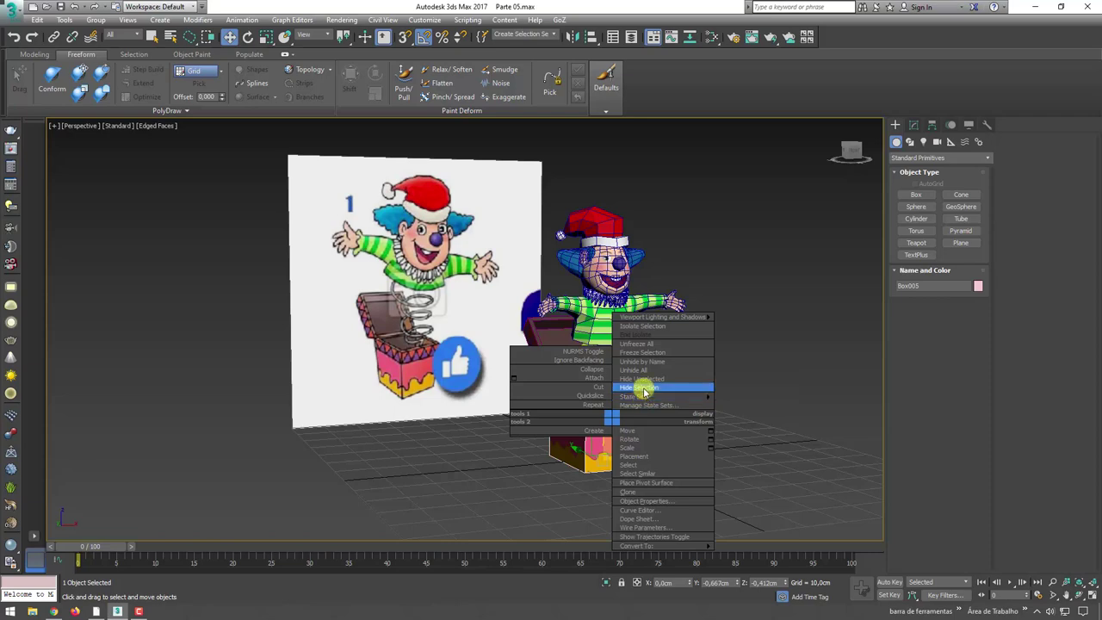
pyautogui.click(637, 388)
# Move the clown head's pivot down to the bottom of its torso with Affect Pivot Only
pyautogui.click(583, 342)
pyautogui.keyDown('alt'); pyautogui.moveTo(583, 342); pyautogui.dragTo(602, 267, button='middle'); pyautogui.keyUp('alt')
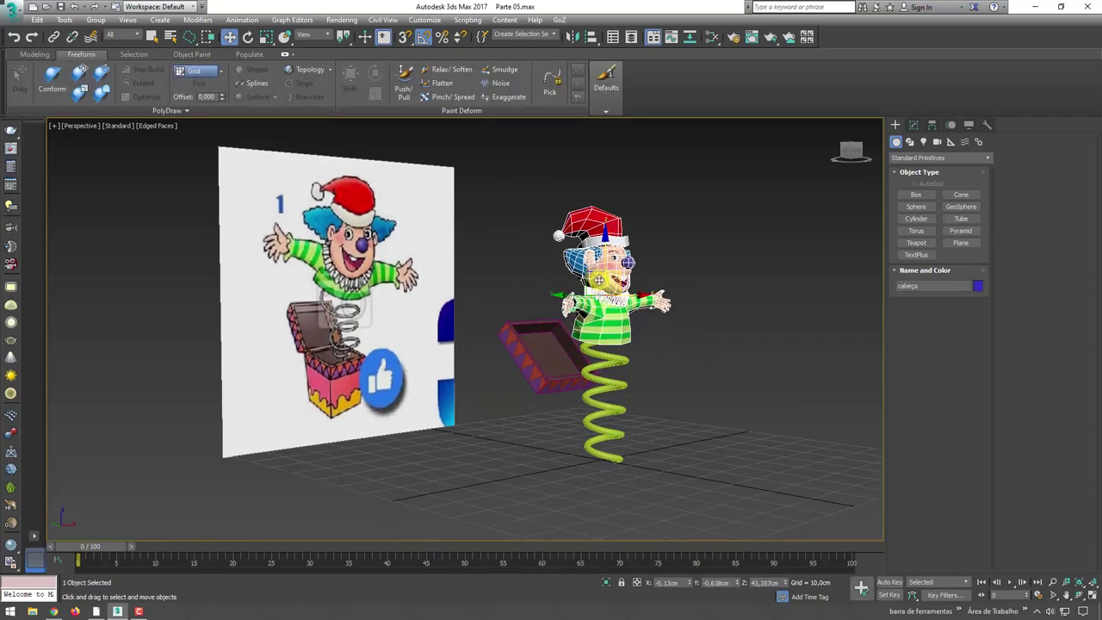
pyautogui.moveTo(605, 258); pyautogui.dragTo(605, 242)
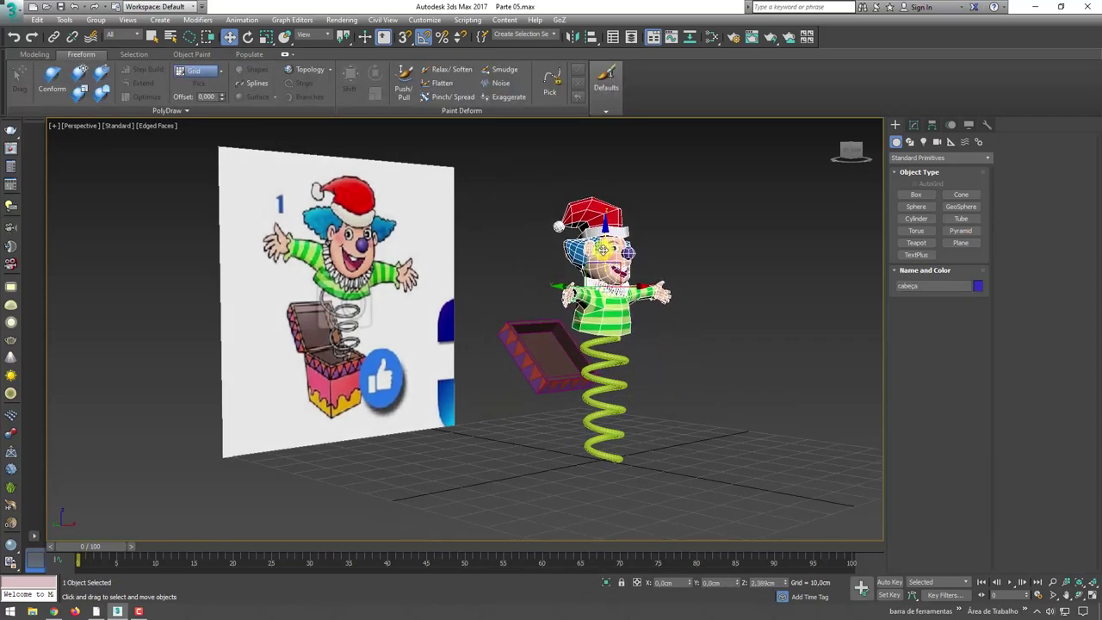
pyautogui.scroll(2, 680, 323)
pyautogui.scroll(3, 680, 323)
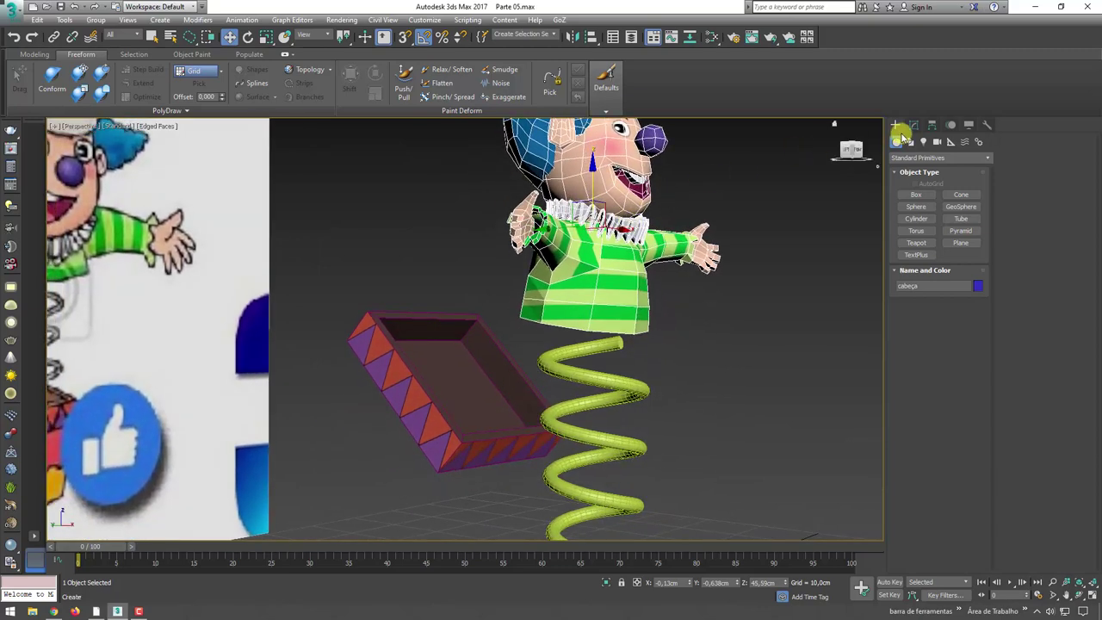
pyautogui.click(931, 125)
pyautogui.click(918, 204)
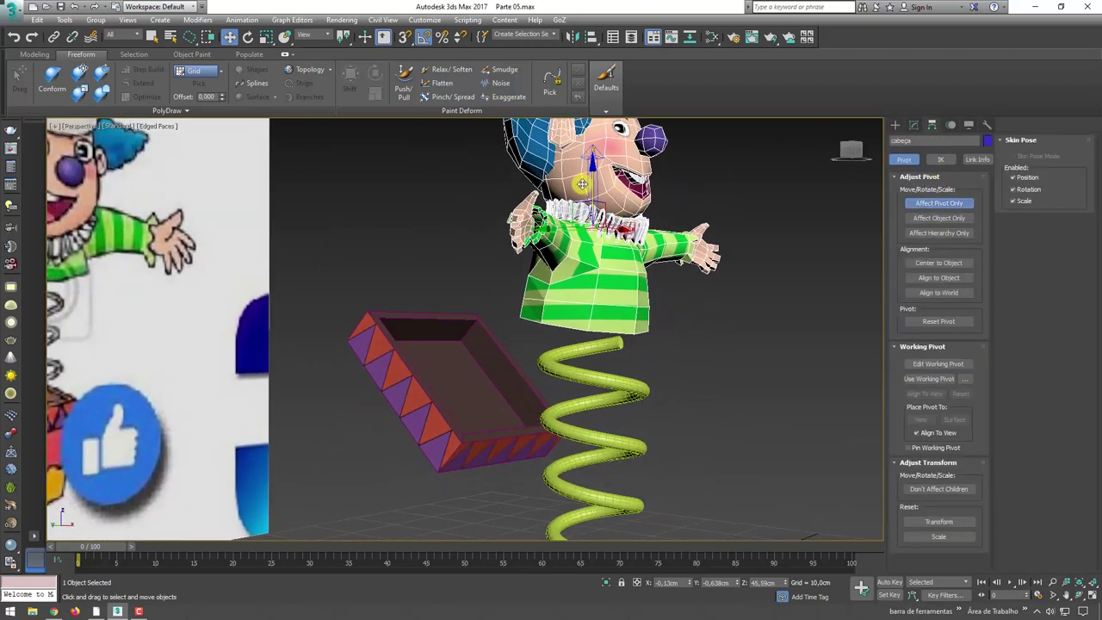
pyautogui.moveTo(593, 181); pyautogui.dragTo(594, 289)
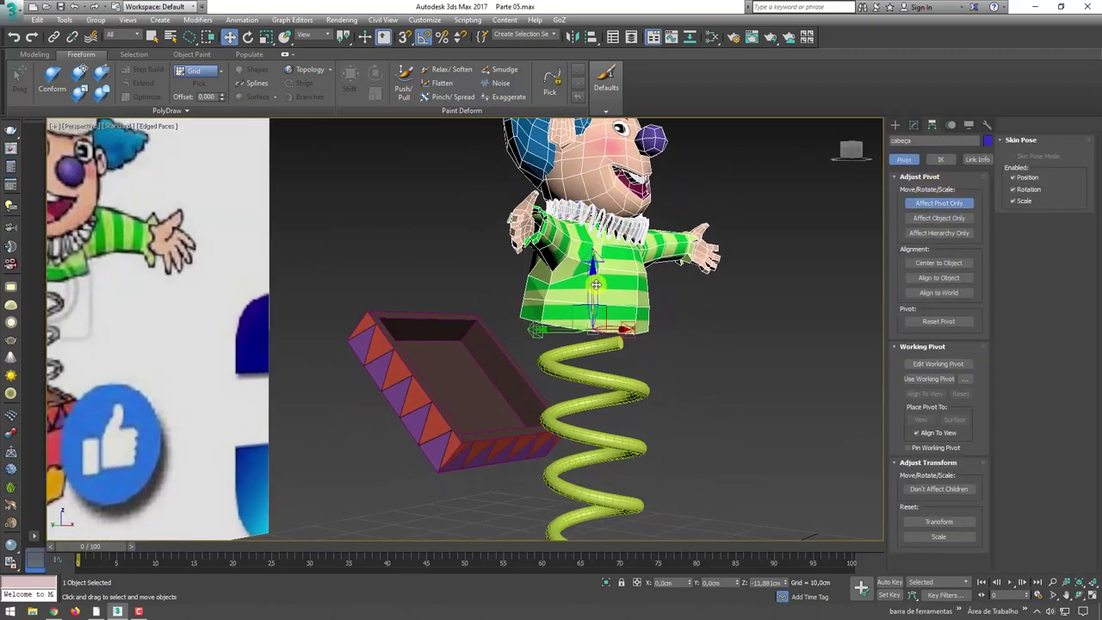
pyautogui.keyDown('alt'); pyautogui.moveTo(749, 253); pyautogui.dragTo(809, 250, button='middle'); pyautogui.keyUp('alt')
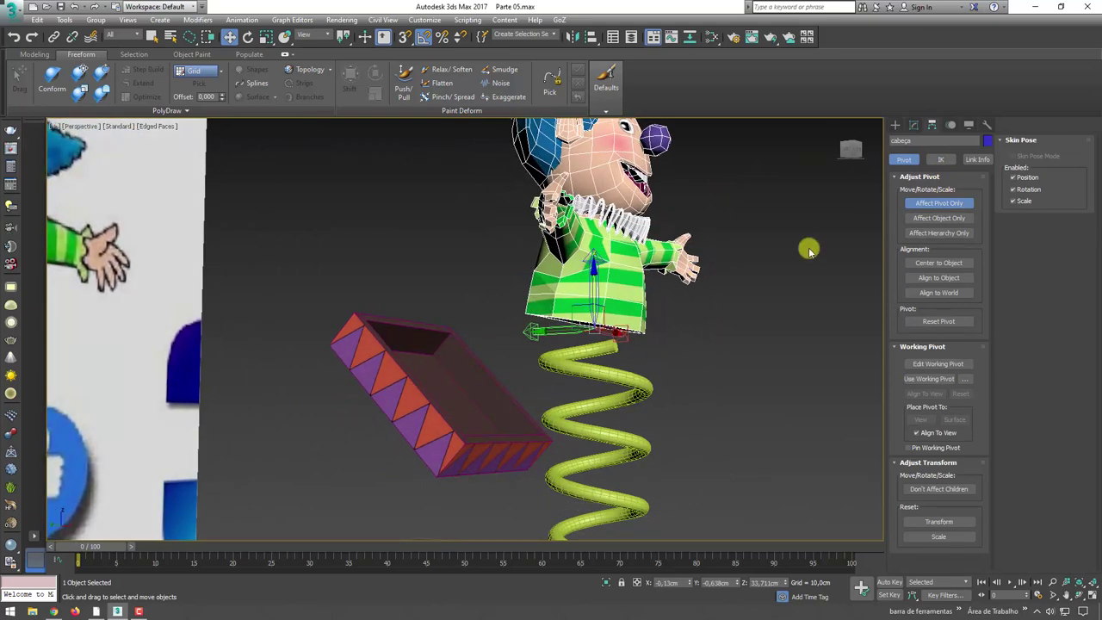
pyautogui.click(939, 203)
# Zoom out to the whole scene and select the spring from a low angle
pyautogui.hotkey('shift', 'z')
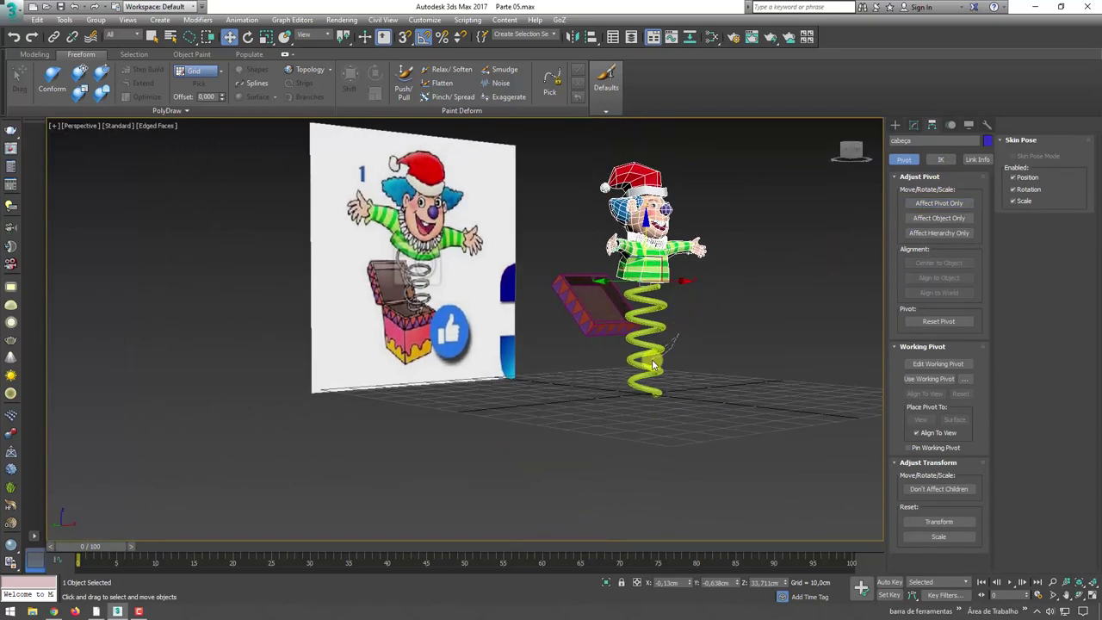
pyautogui.click(650, 355)
pyautogui.scroll(4, 647, 365)
pyautogui.keyDown('alt'); pyautogui.moveTo(654, 403); pyautogui.dragTo(676, 353, button='middle'); pyautogui.keyUp('alt')
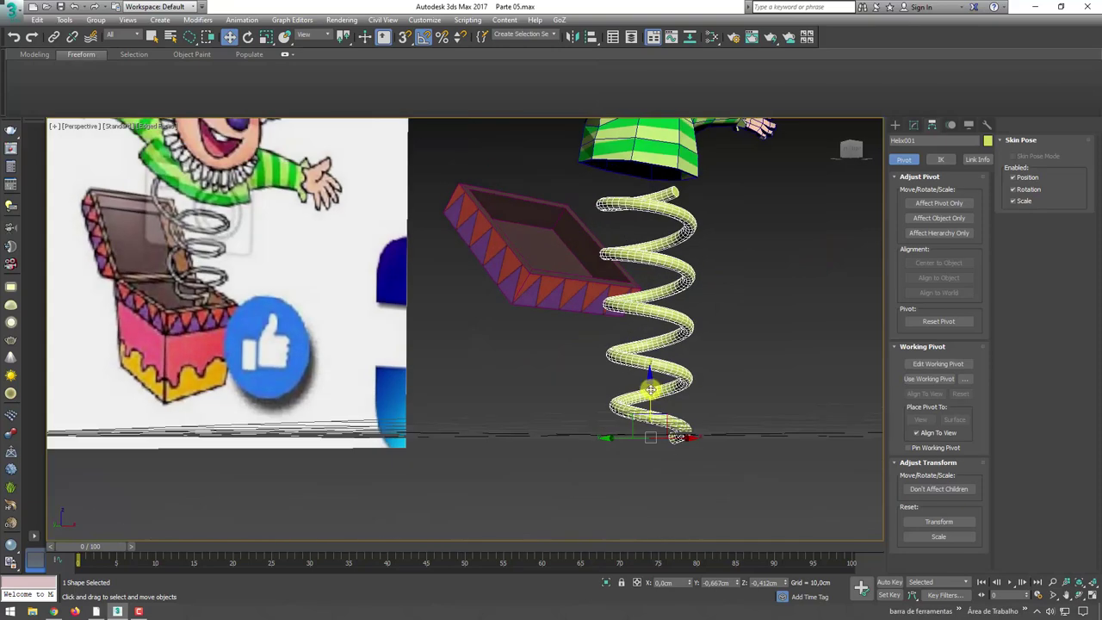
# Give the Helix001 spring a Bias of -0.08 and a Height of 35 cm
pyautogui.click(914, 126)
pyautogui.moveTo(800, 258)
pyautogui.keyDown('alt'); pyautogui.mouseDown(button='middle')
pyautogui.moveTo(743, 319)
pyautogui.moveTo(889, 342)
pyautogui.mouseUp(button='middle'); pyautogui.keyUp('alt')
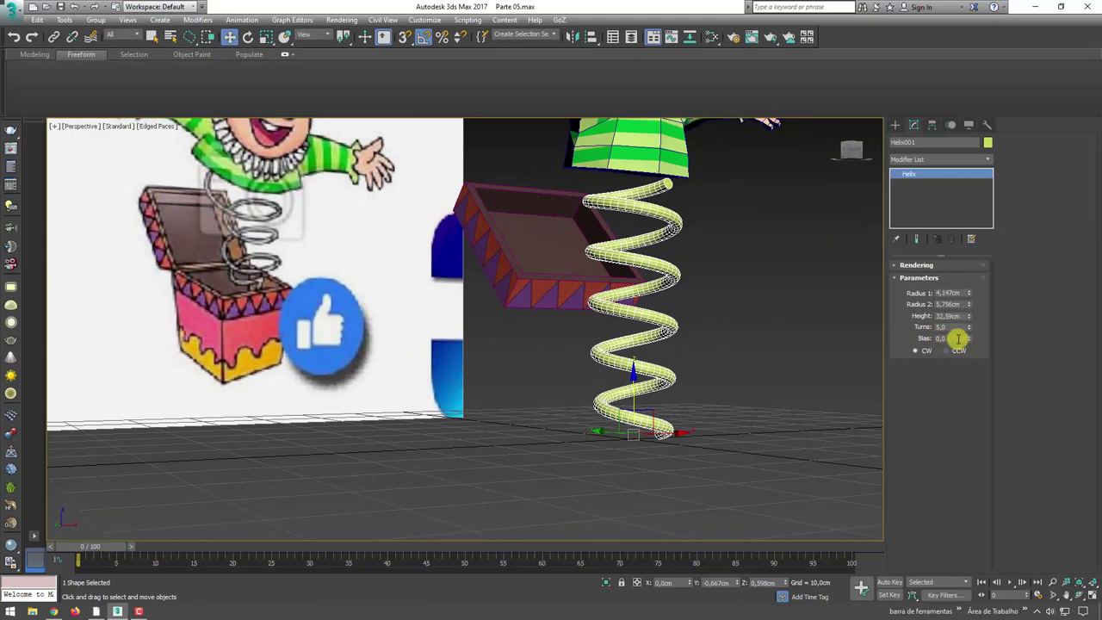
pyautogui.moveTo(968, 339); pyautogui.dragTo(973, 339)
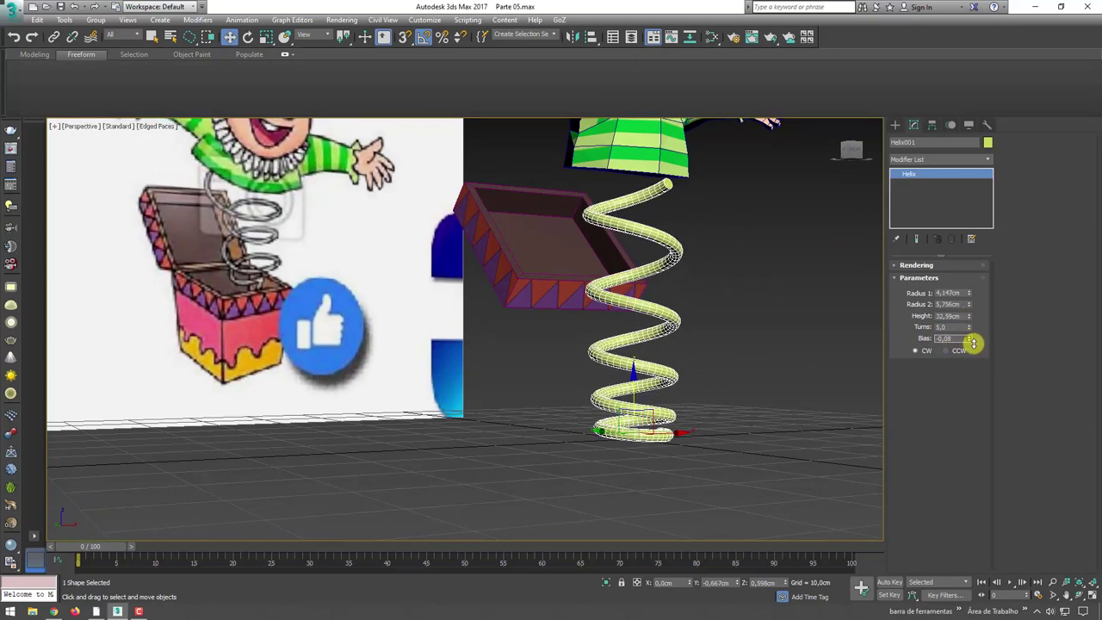
pyautogui.moveTo(703, 327)
pyautogui.keyDown('alt'); pyautogui.mouseDown(button='middle')
pyautogui.moveTo(674, 346)
pyautogui.moveTo(653, 392)
pyautogui.mouseUp(button='middle'); pyautogui.keyUp('alt')
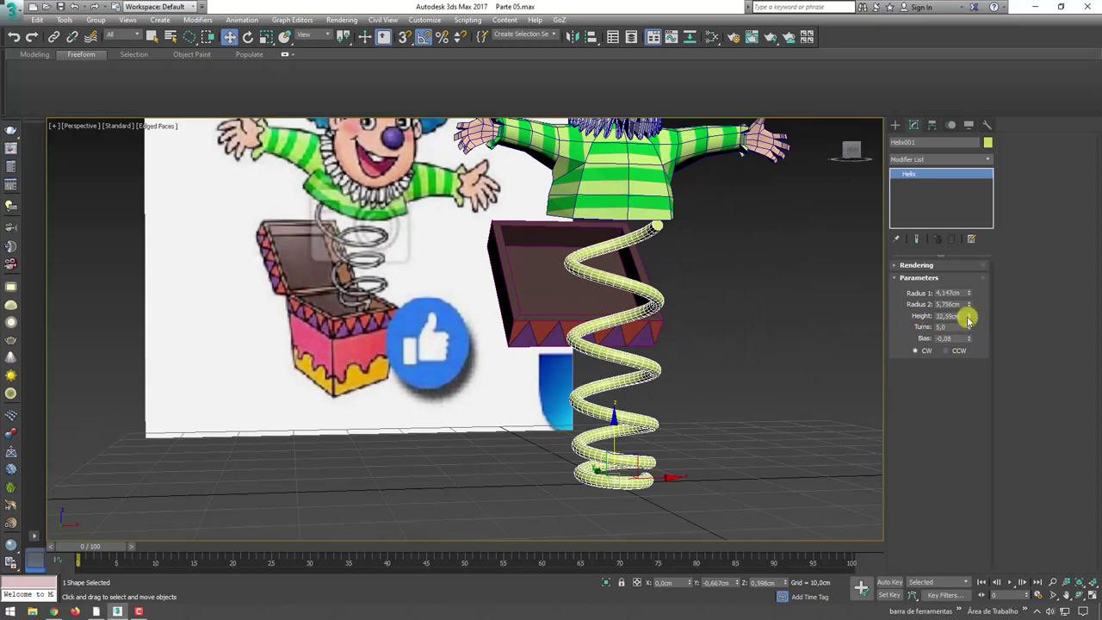
pyautogui.moveTo(968, 316)
pyautogui.mouseDown()
pyautogui.moveTo(955, 337)
pyautogui.moveTo(959, 300)
pyautogui.moveTo(967, 362)
pyautogui.moveTo(967, 315)
pyautogui.mouseUp()
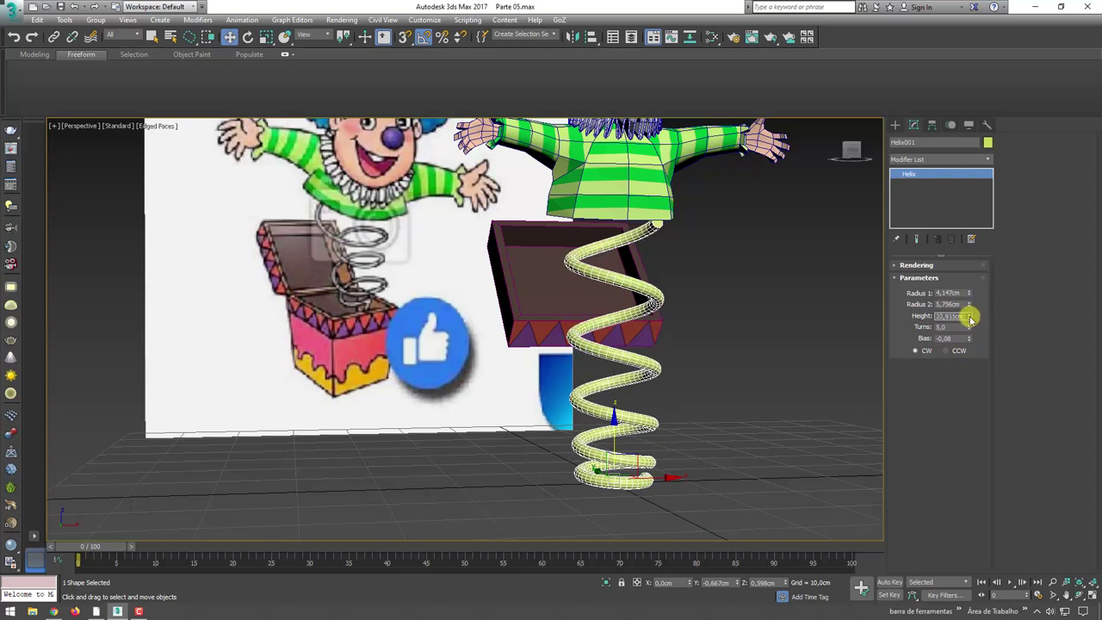
pyautogui.doubleClick(952, 316)
pyautogui.write('35')
pyautogui.press('Return')
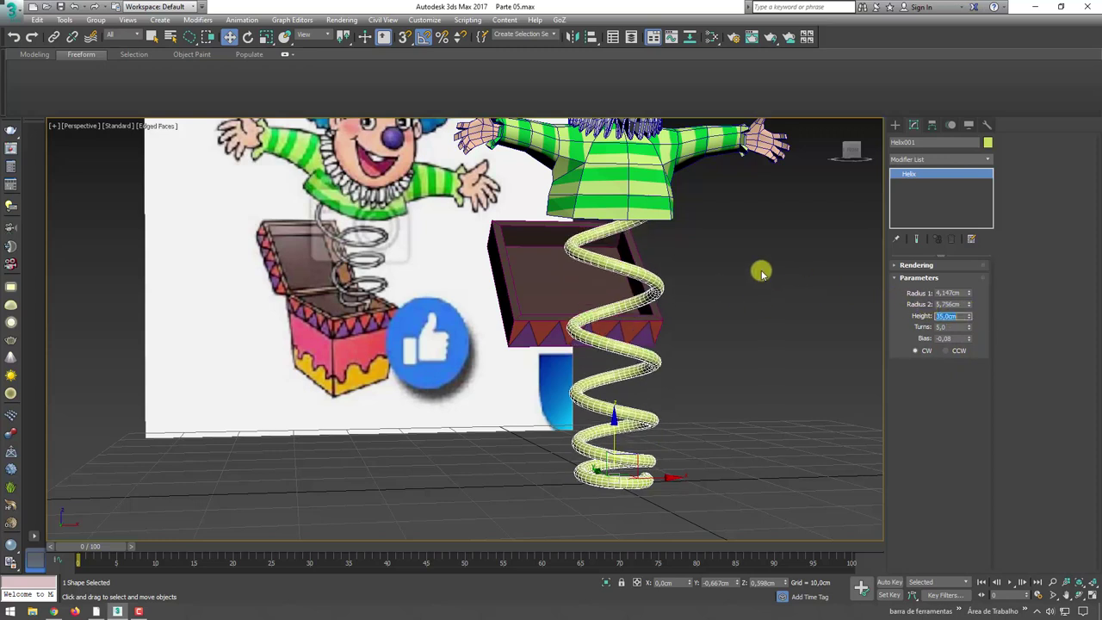
pyautogui.moveTo(723, 273)
pyautogui.keyDown('alt'); pyautogui.mouseDown(button='middle')
pyautogui.moveTo(720, 229)
pyautogui.moveTo(733, 227)
pyautogui.moveTo(706, 278)
pyautogui.moveTo(762, 273)
pyautogui.moveTo(597, 377)
pyautogui.moveTo(543, 437)
pyautogui.moveTo(493, 340)
pyautogui.mouseUp(button='middle'); pyautogui.keyUp('alt')
pyautogui.scroll(-3, 694, 285)
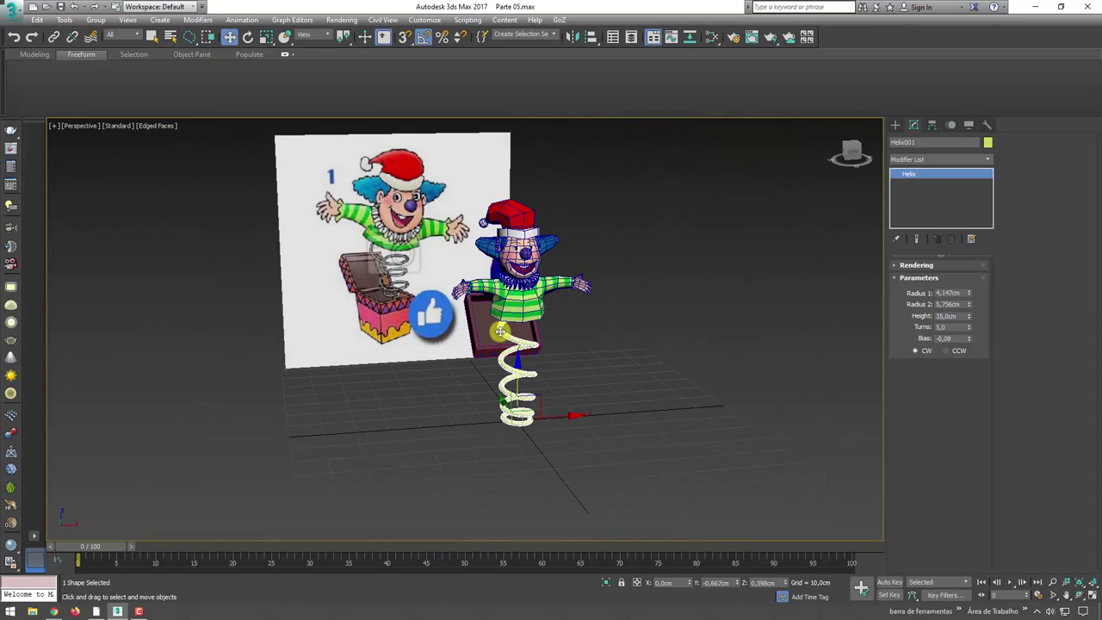
pyautogui.moveTo(591, 359); pyautogui.dragTo(519, 361, button='middle')
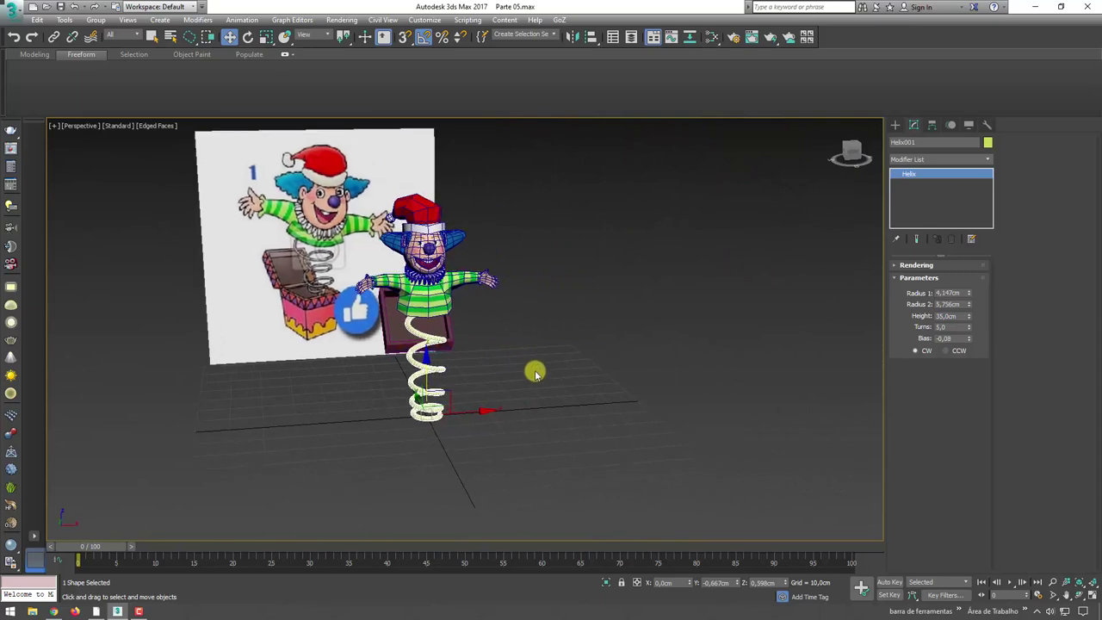
# In Front view, draw a vertical Line001 from the spring's base to its top
pyautogui.press('f')
pyautogui.scroll(3, 495, 348)
pyautogui.scroll(4, 489, 344)
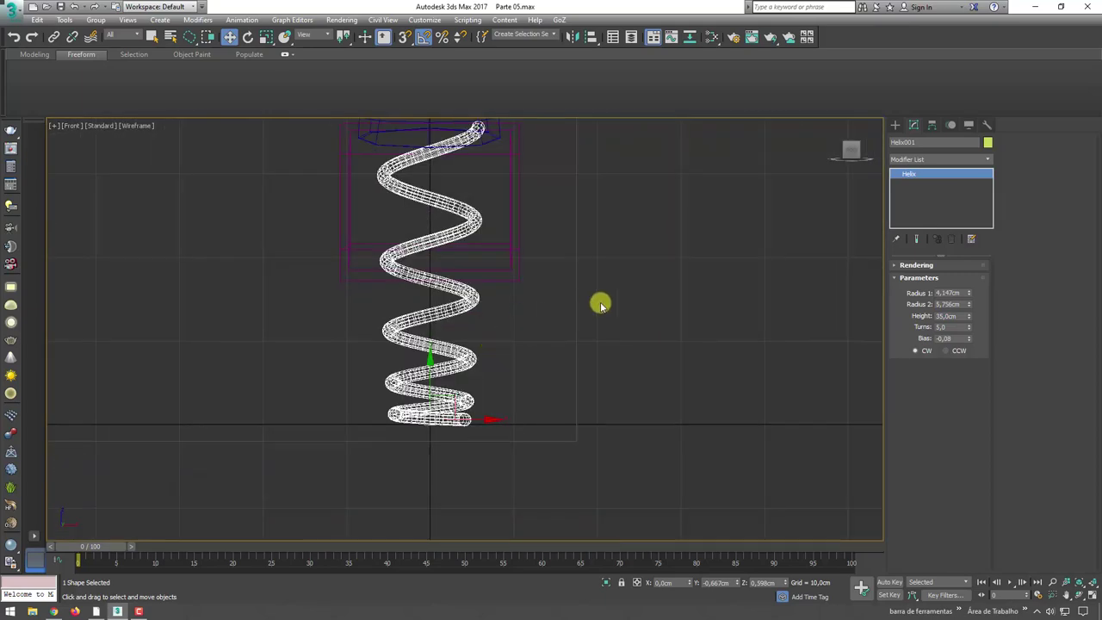
pyautogui.click(895, 125)
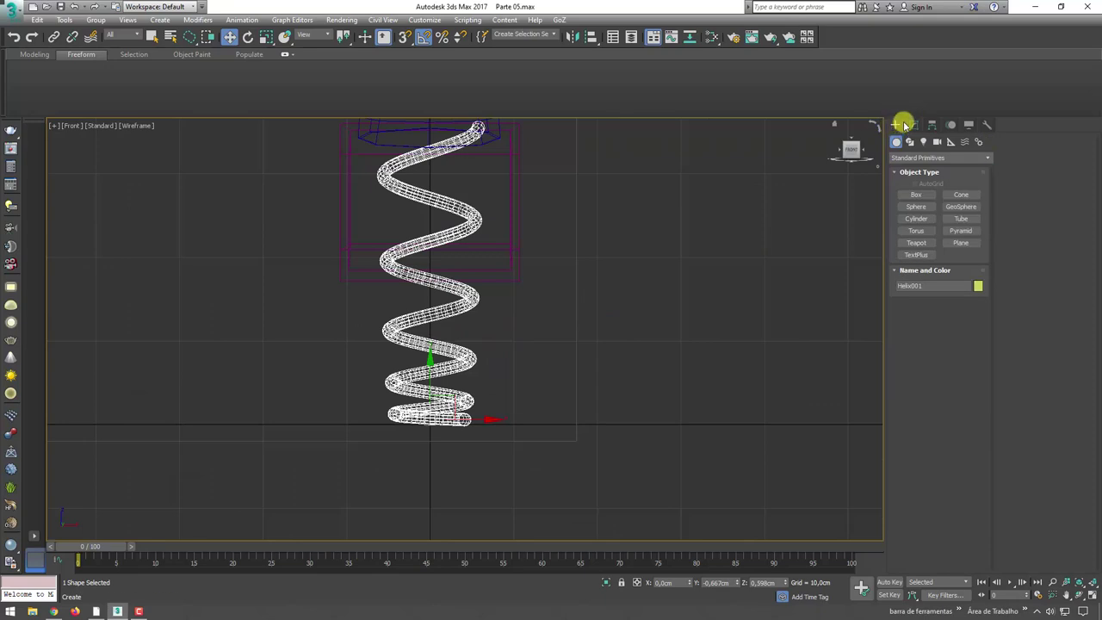
pyautogui.click(284, 54)
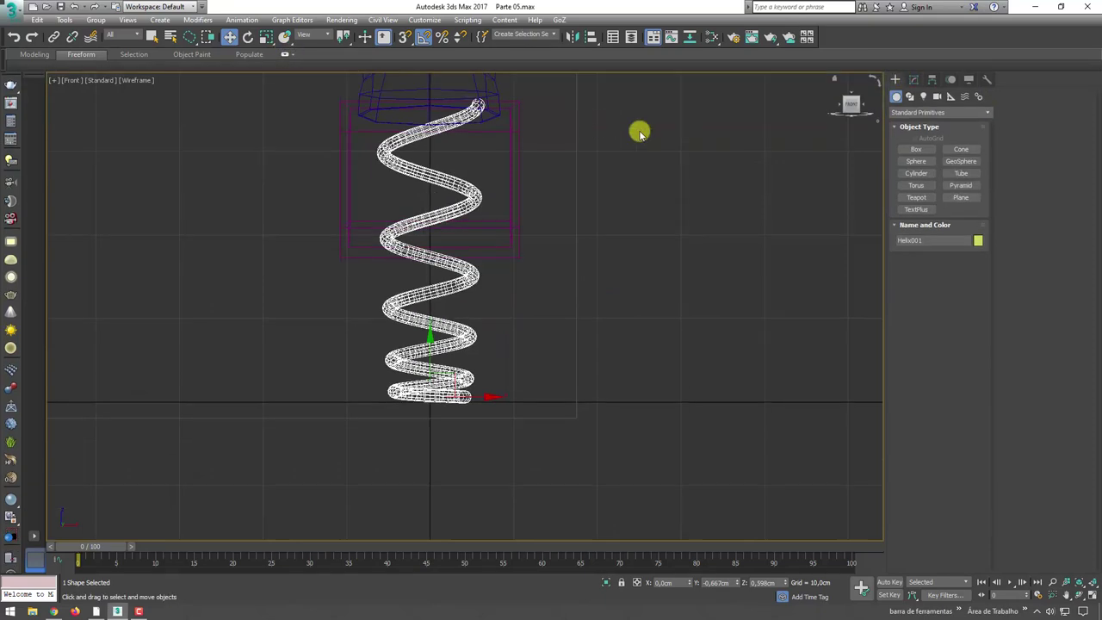
pyautogui.click(909, 95)
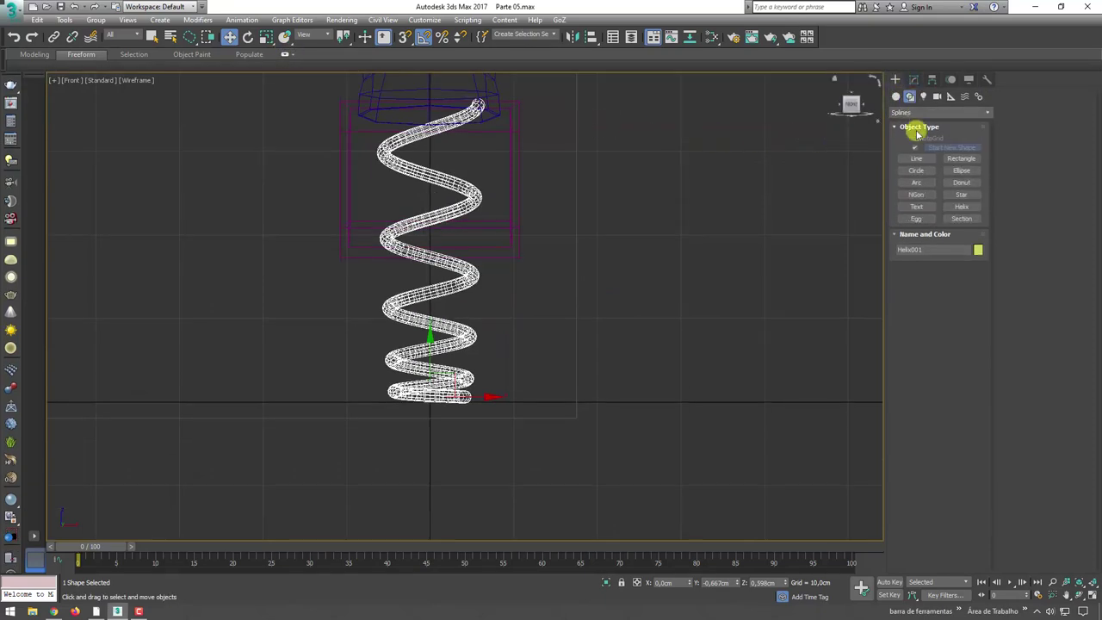
pyautogui.click(917, 160)
pyautogui.moveTo(571, 287); pyautogui.dragTo(450, 370, button='middle')
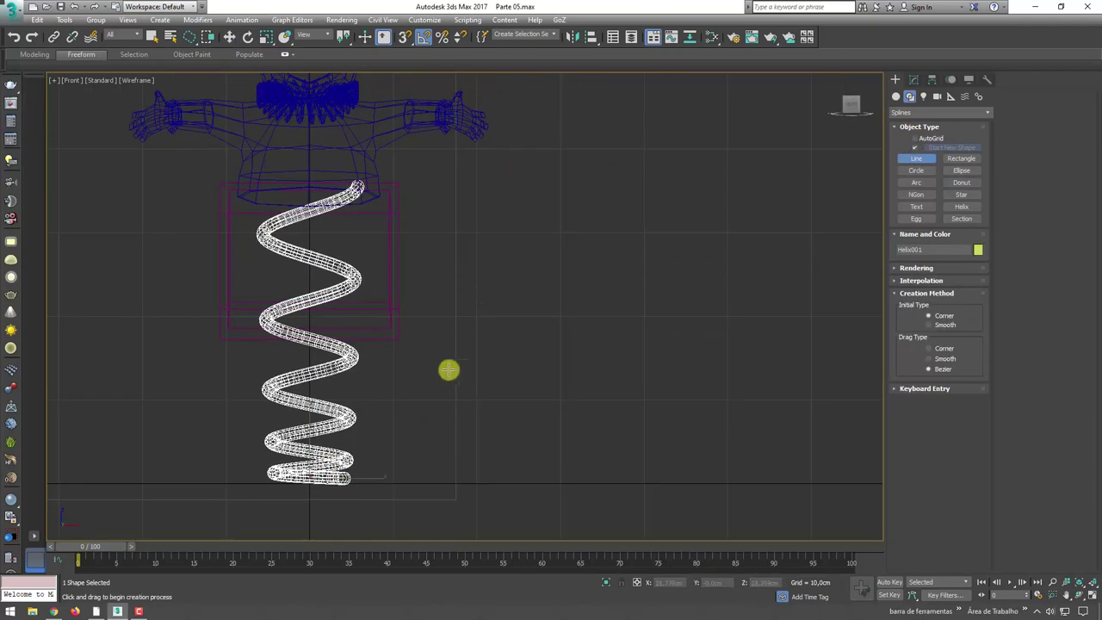
pyautogui.click(398, 482)
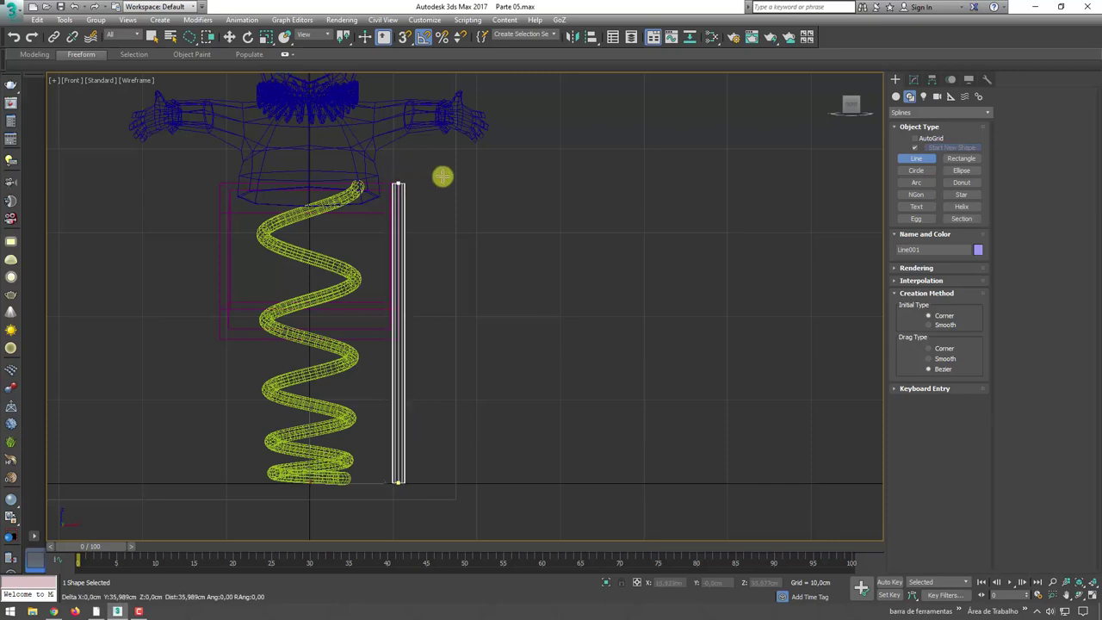
pyautogui.click(396, 184)
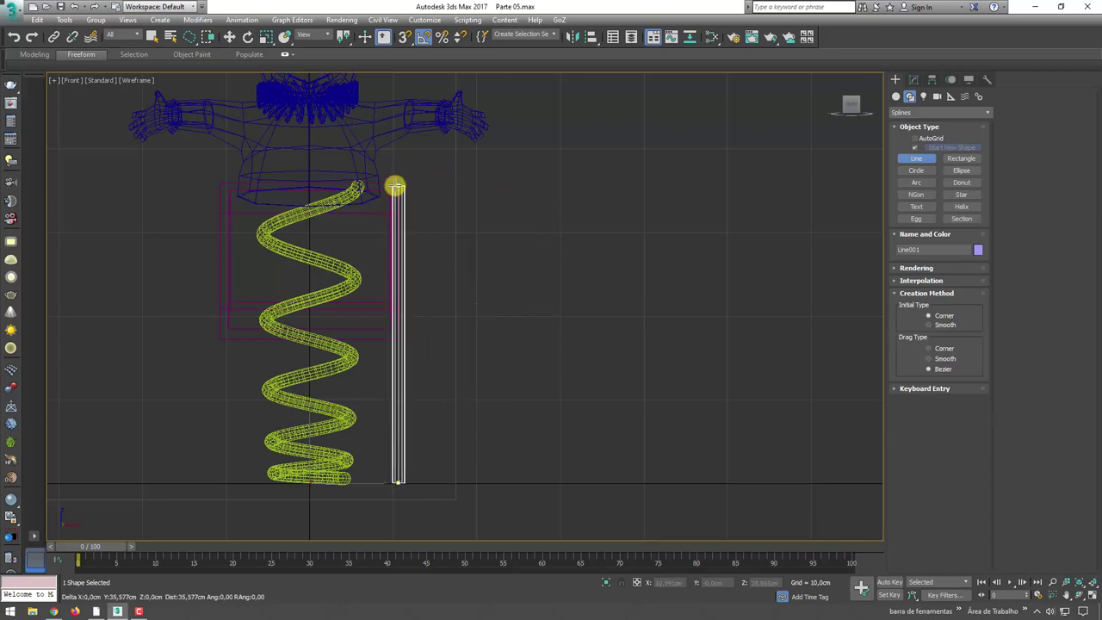
pyautogui.rightClick(603, 167)
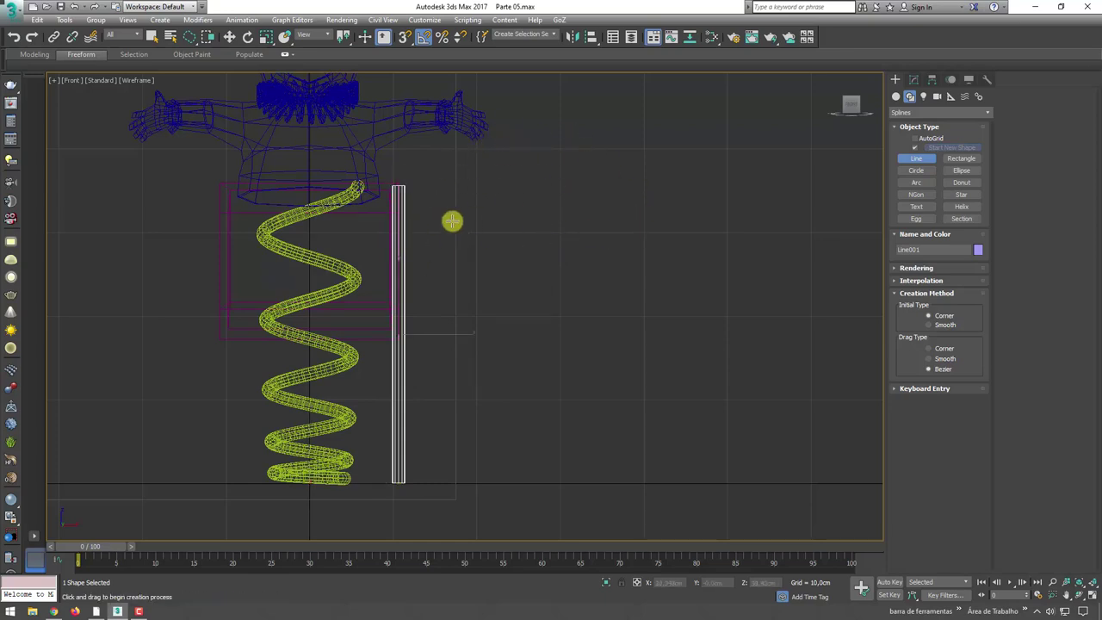
# Shift the new line sideways and begin aligning it to the helix
pyautogui.press('w')
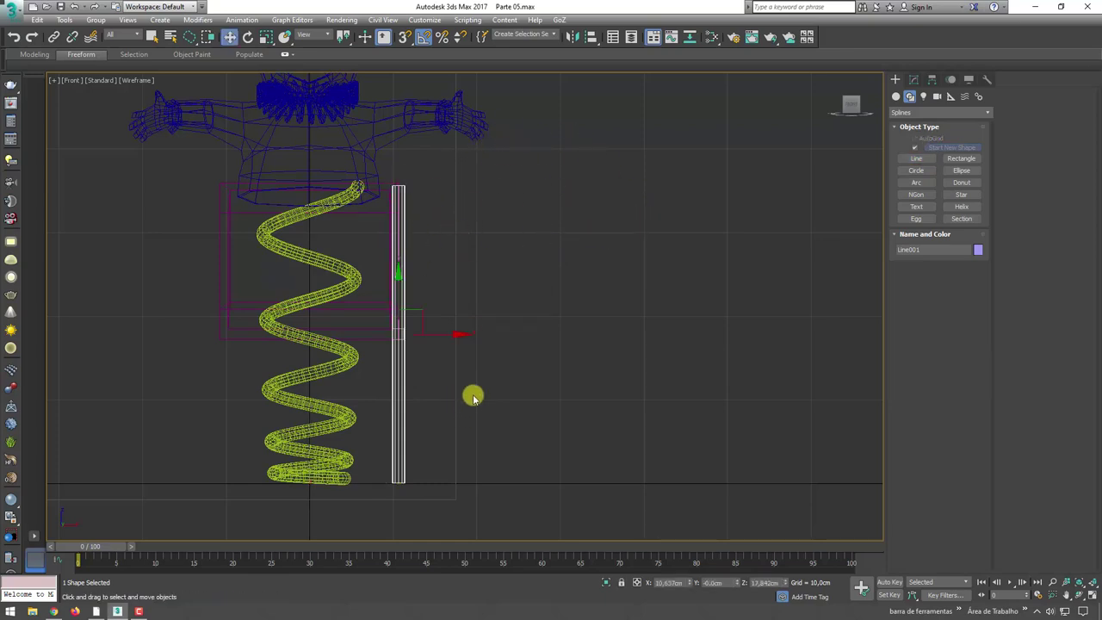
pyautogui.moveTo(448, 334)
pyautogui.mouseDown()
pyautogui.moveTo(364, 339)
pyautogui.moveTo(453, 348)
pyautogui.mouseUp()
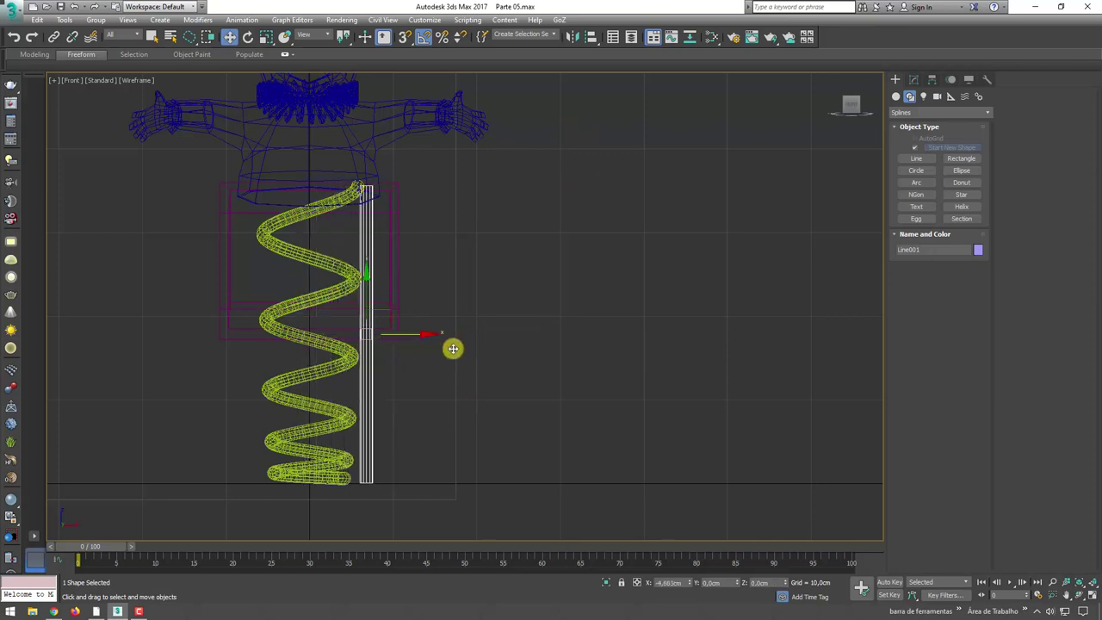
pyautogui.click(591, 37)
# Center-align Line001 on the helix with all orientation axes unchecked, viewed in Perspective
pyautogui.click(339, 270)
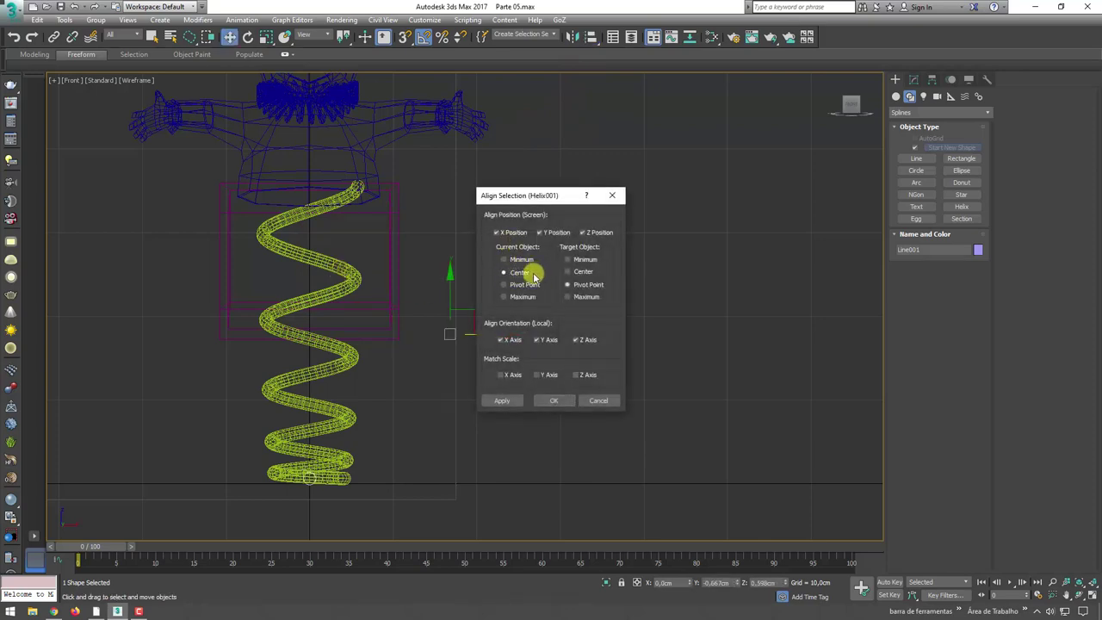
pyautogui.click(575, 274)
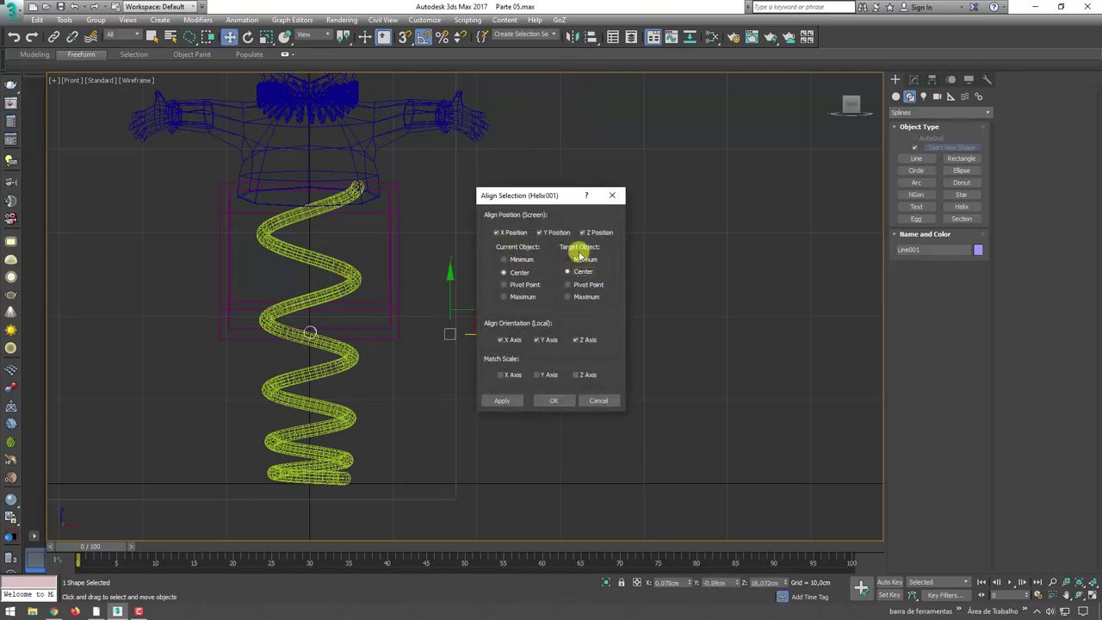
pyautogui.click(517, 339)
pyautogui.click(536, 340)
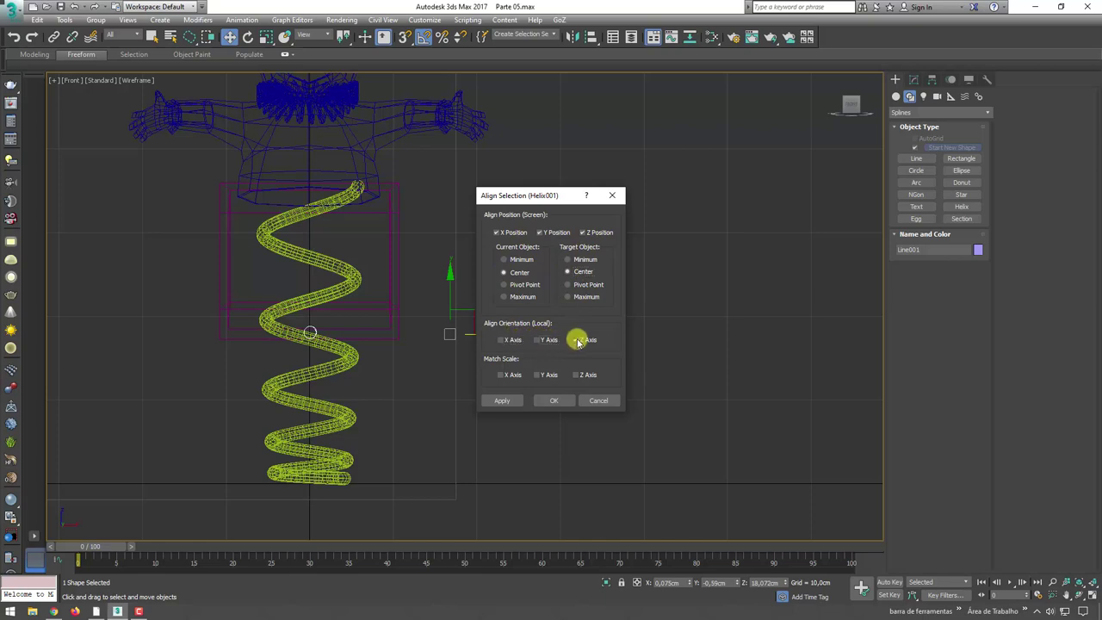
pyautogui.click(576, 340)
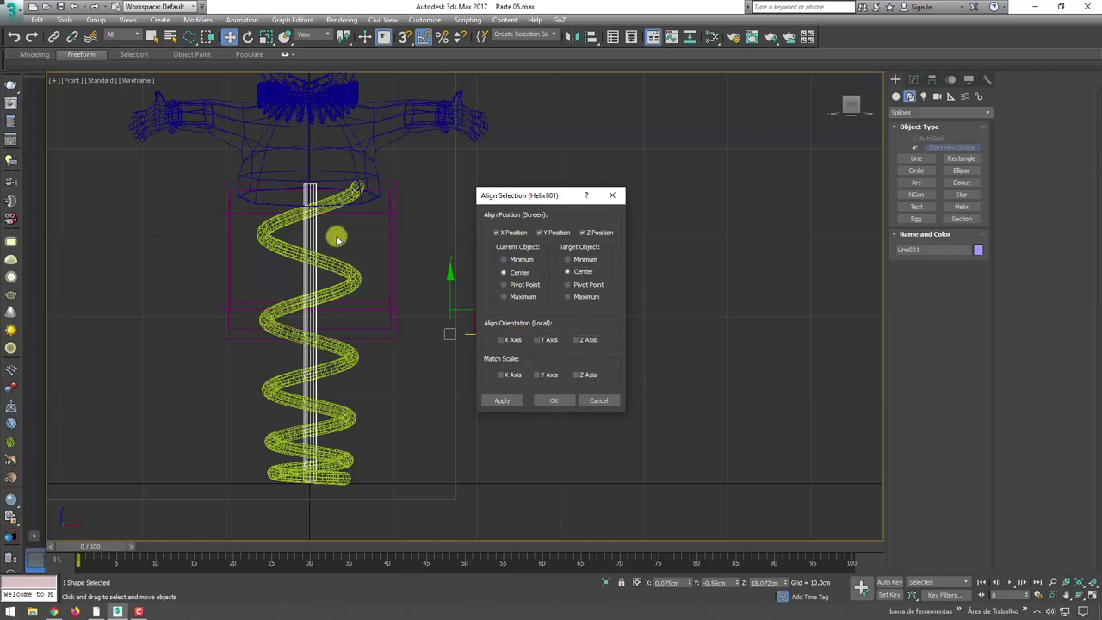
pyautogui.click(555, 402)
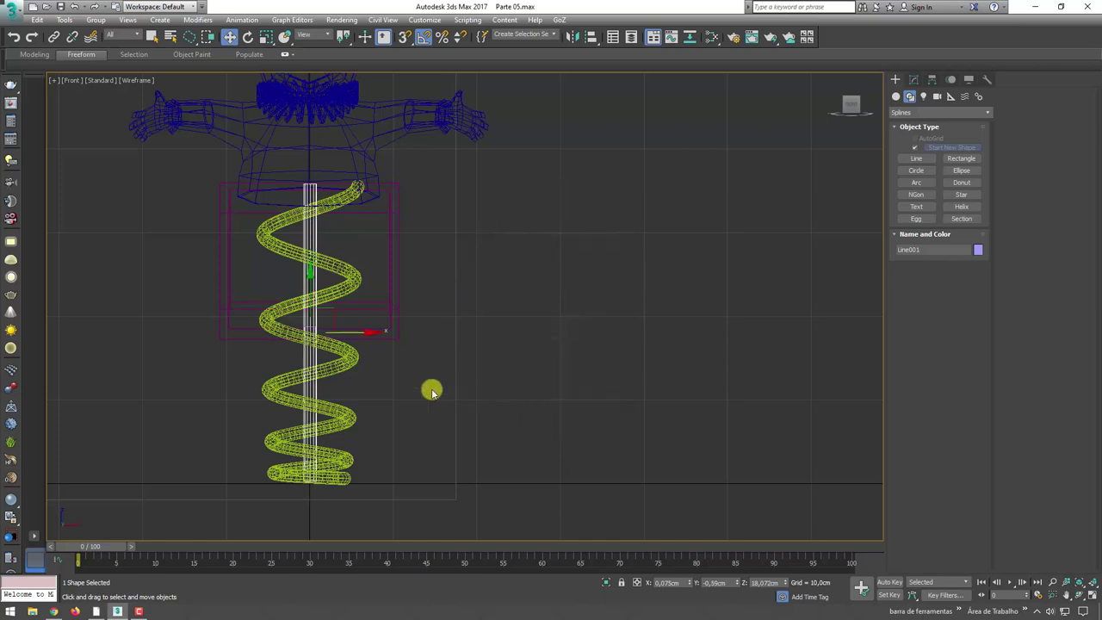
pyautogui.press('p')
pyautogui.moveTo(411, 380)
pyautogui.keyDown('alt'); pyautogui.mouseDown(button='middle')
pyautogui.moveTo(473, 381)
pyautogui.moveTo(607, 350)
pyautogui.moveTo(680, 276)
pyautogui.moveTo(809, 186)
pyautogui.mouseUp(button='middle'); pyautogui.keyUp('alt')
pyautogui.scroll(5, 550, 366)
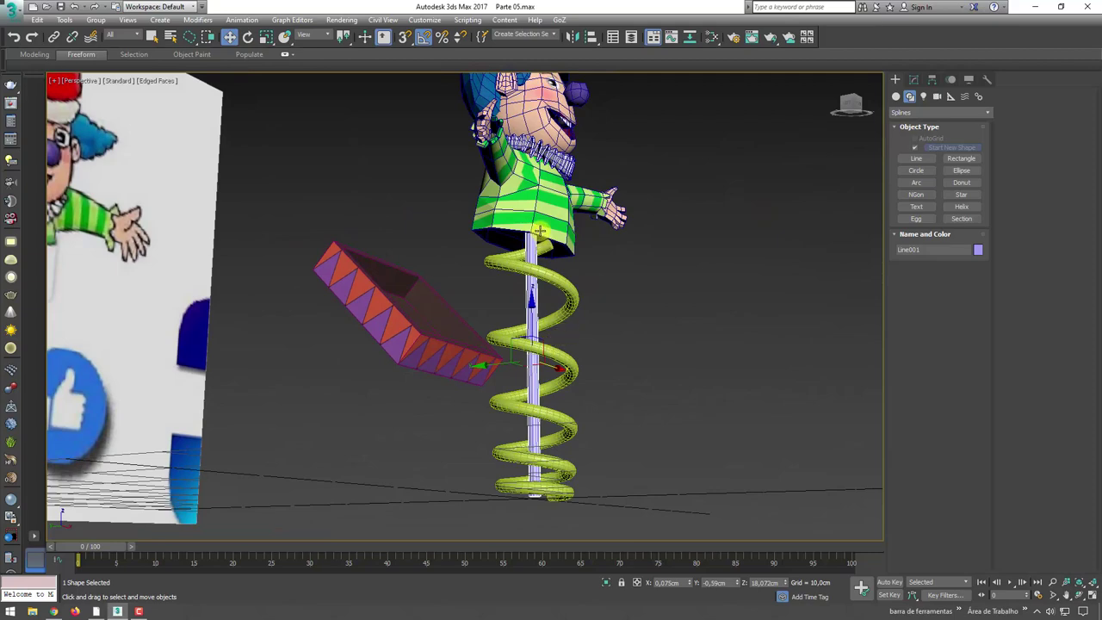
# Turn off Enable In Viewport in Line001's Rendering settings and isolate the line
pyautogui.click(914, 79)
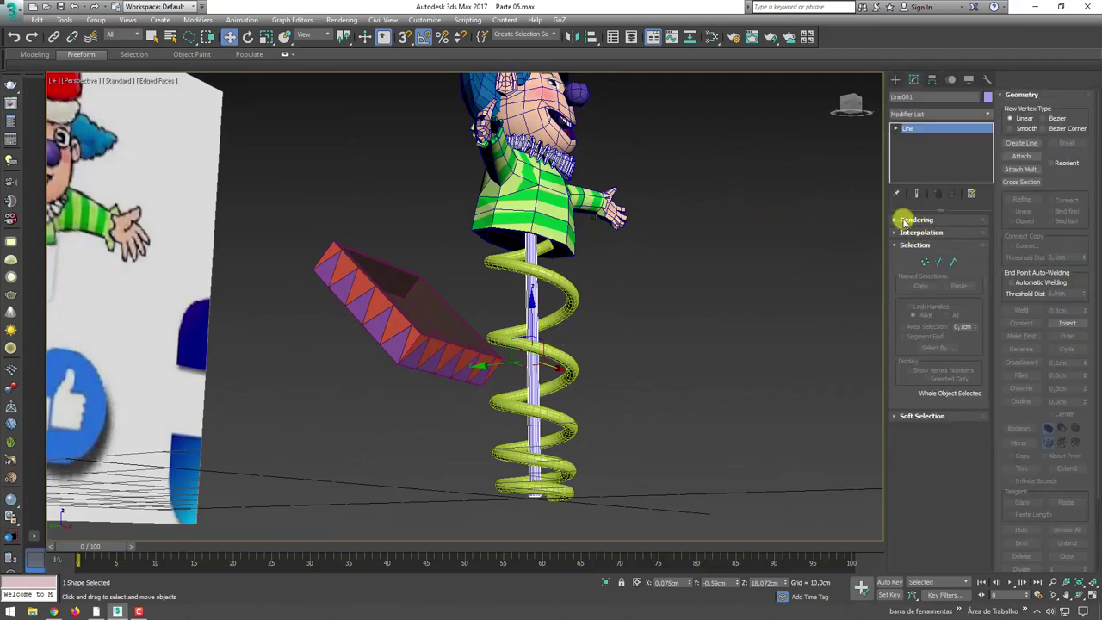
pyautogui.click(903, 221)
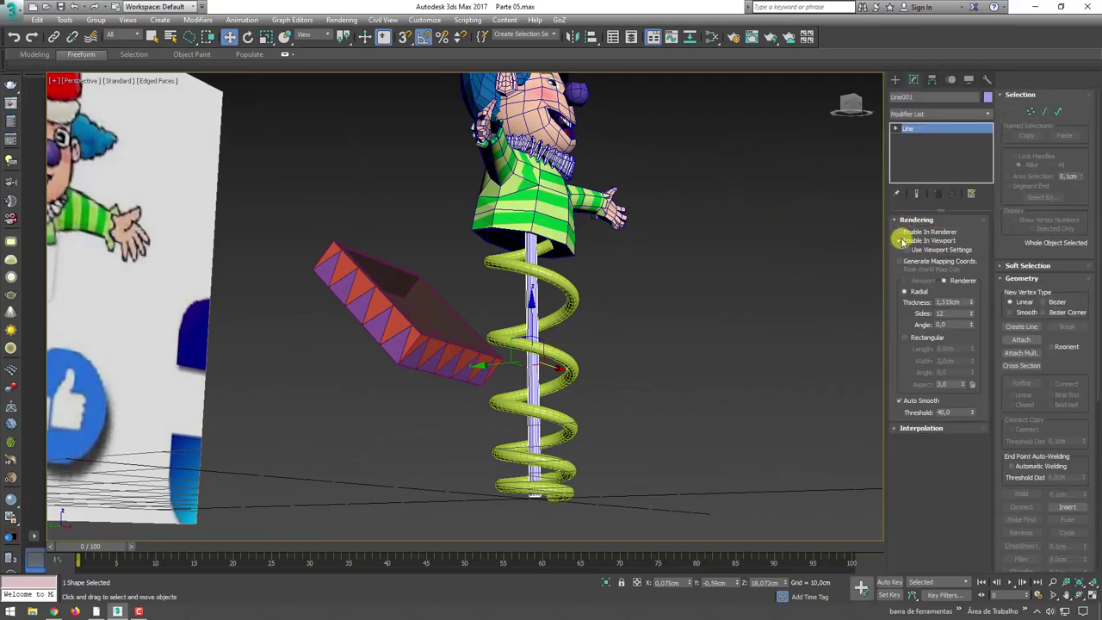
pyautogui.click(903, 241)
pyautogui.moveTo(603, 309)
pyautogui.keyDown('alt'); pyautogui.mouseDown(button='middle')
pyautogui.moveTo(607, 327)
pyautogui.moveTo(529, 547)
pyautogui.mouseUp(button='middle'); pyautogui.keyUp('alt')
pyautogui.click(608, 584)
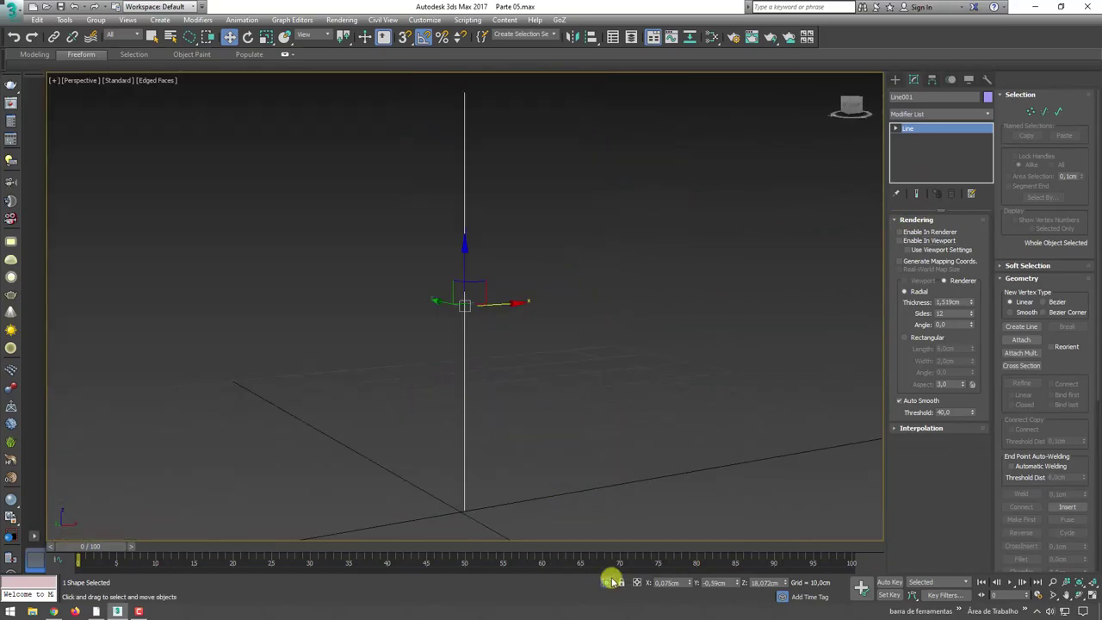
pyautogui.scroll(-2, 676, 372)
# Set the line's top vertex to Corner, cancelling test bends so the line stays straight
pyautogui.click(1029, 113)
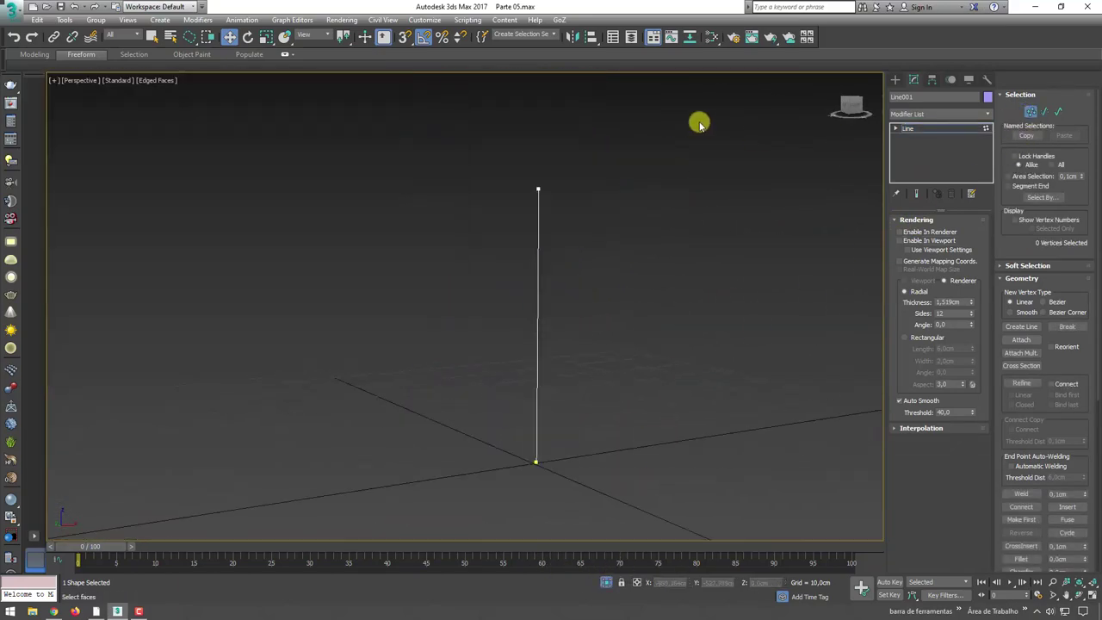
pyautogui.moveTo(698, 120); pyautogui.dragTo(474, 190)
pyautogui.keyDown('alt'); pyautogui.moveTo(581, 190); pyautogui.dragTo(560, 169, button='middle'); pyautogui.keyUp('alt')
pyautogui.moveTo(561, 169)
pyautogui.mouseDown()
pyautogui.moveTo(701, 219)
pyautogui.moveTo(585, 150)
pyautogui.moveTo(362, 259)
pyautogui.moveTo(753, 260)
pyautogui.moveTo(536, 188)
pyautogui.mouseUp()
pyautogui.rightClick(536, 188)
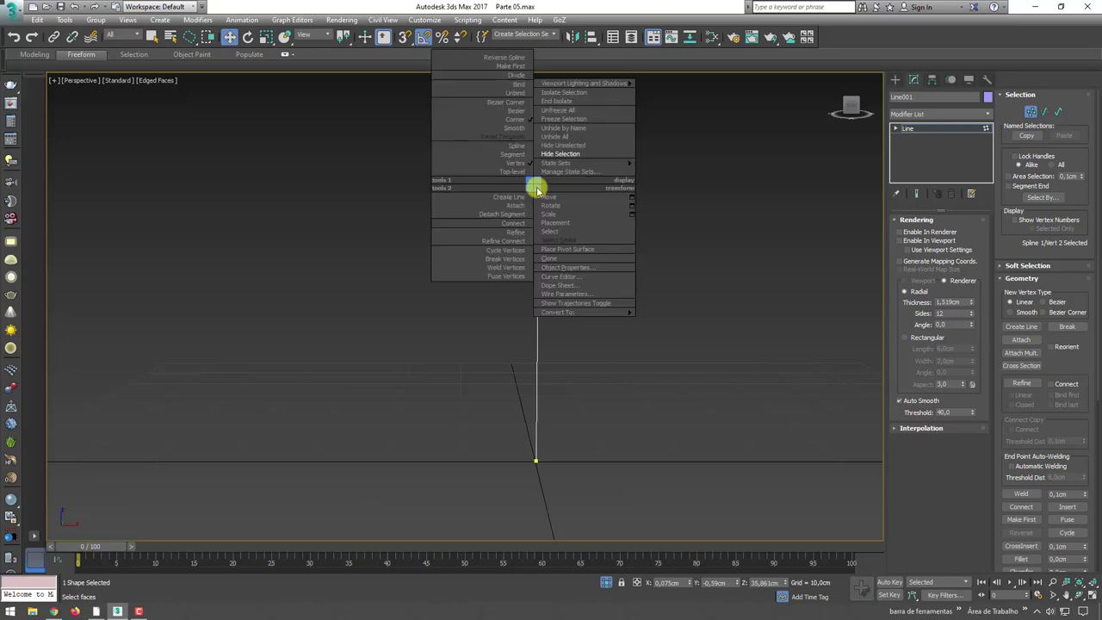
pyautogui.click(517, 112)
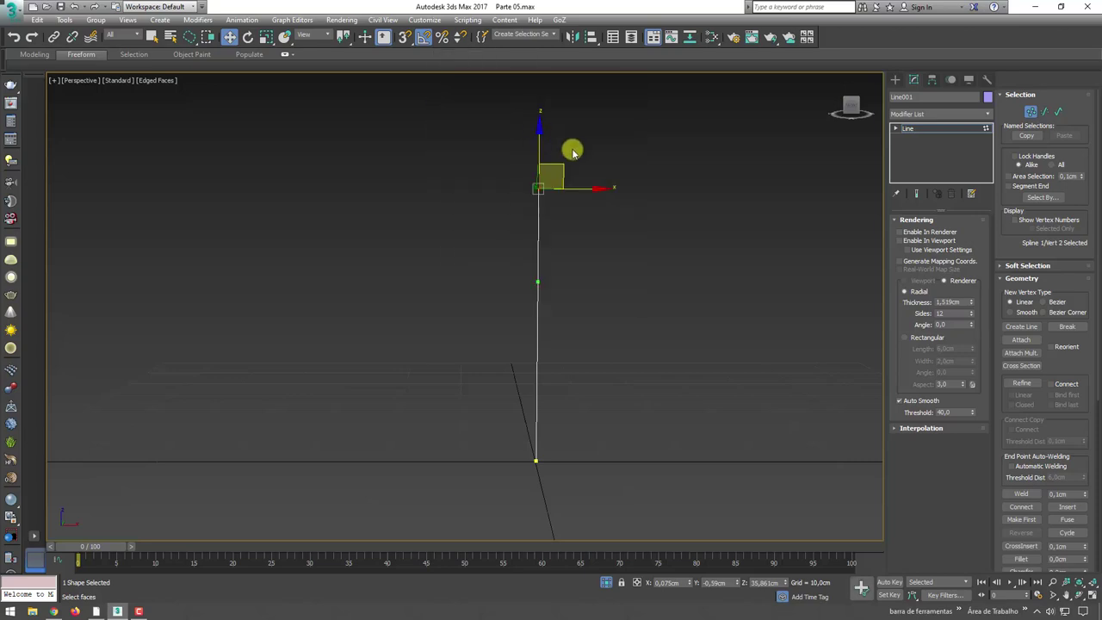
pyautogui.moveTo(558, 165); pyautogui.dragTo(422, 166)
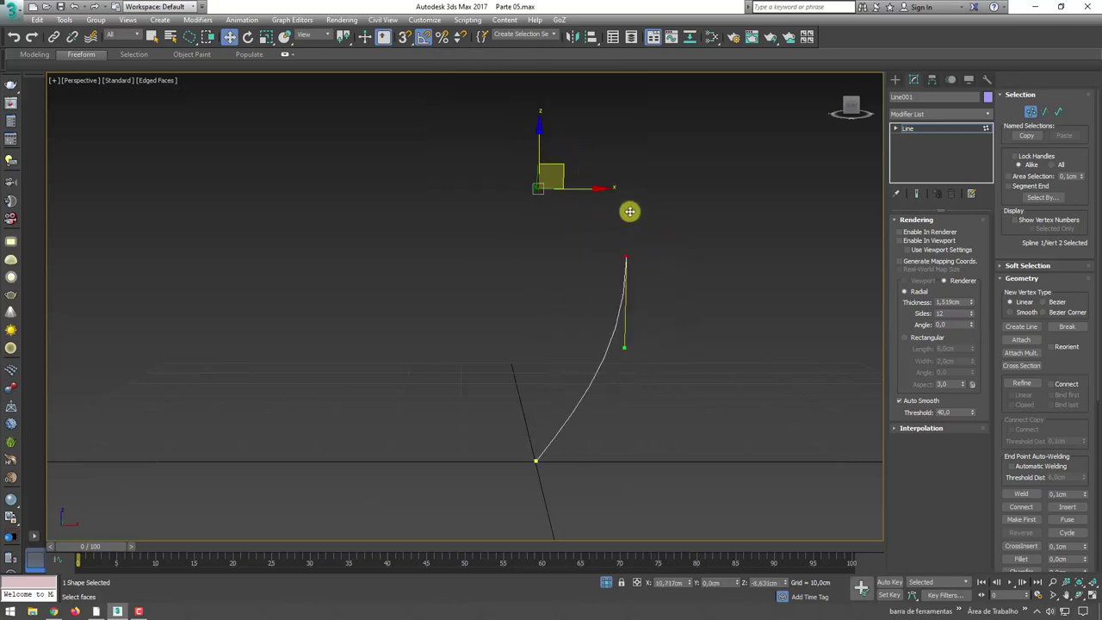
pyautogui.moveTo(422, 167); pyautogui.dragTo(763, 298)
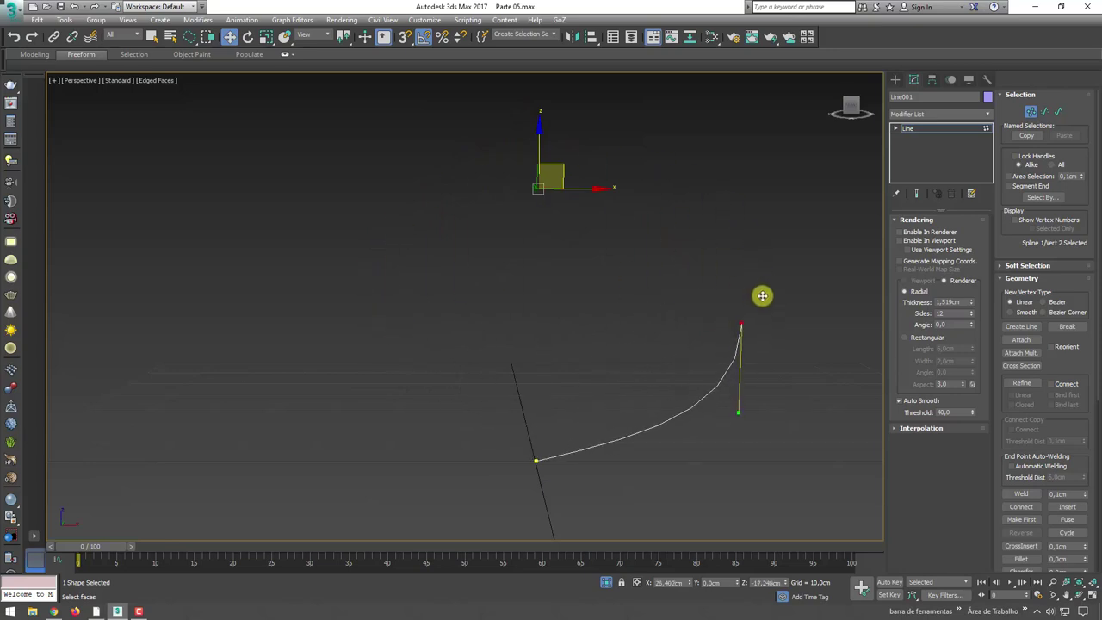
pyautogui.rightClick(762, 298)
pyautogui.press('e')
pyautogui.moveTo(583, 158)
pyautogui.mouseDown()
pyautogui.moveTo(639, 226)
pyautogui.moveTo(566, 106)
pyautogui.moveTo(625, 226)
pyautogui.moveTo(603, 138)
pyautogui.moveTo(568, 109)
pyautogui.mouseUp()
pyautogui.rightClick(434, 242)
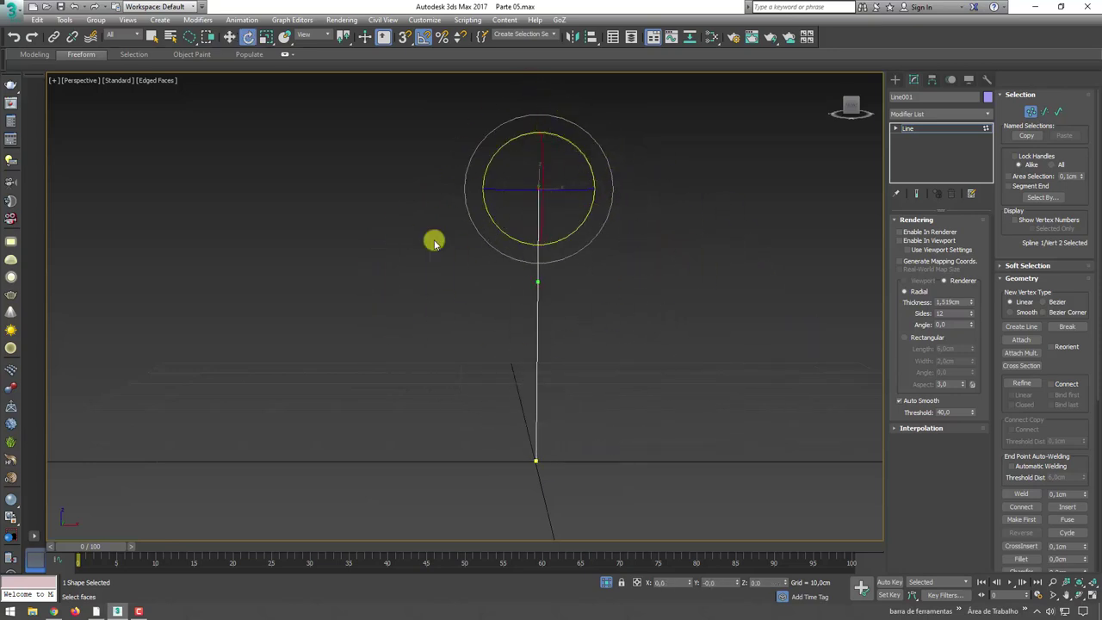
# Make the bottom vertex Bezier with a shortened tangent, then return to Line level
pyautogui.click(528, 472)
pyautogui.rightClick(524, 465)
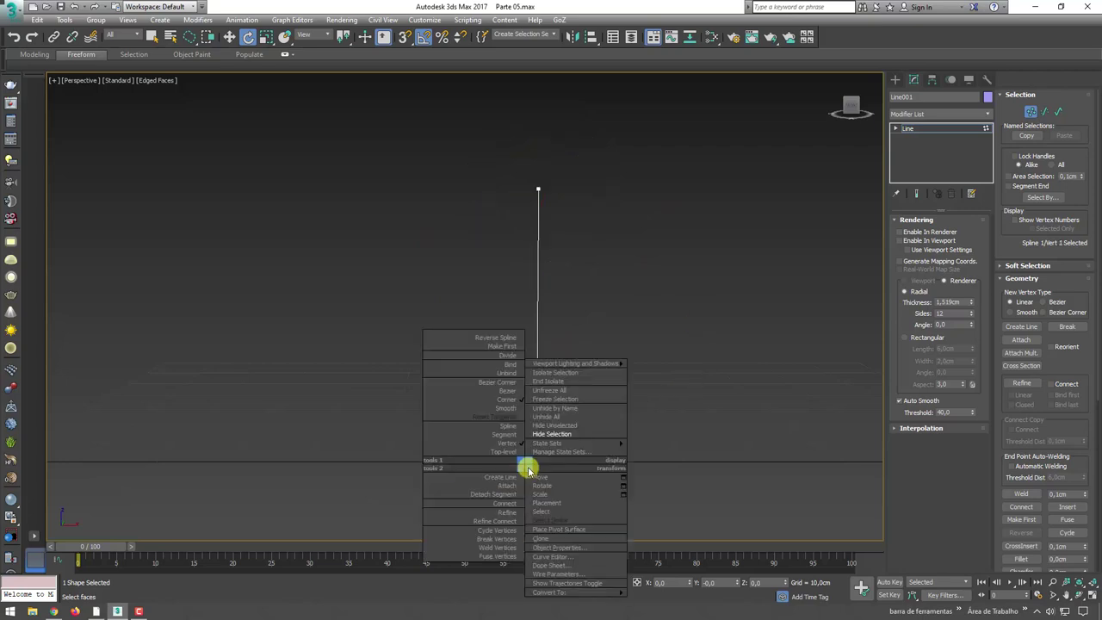
pyautogui.click(508, 388)
pyautogui.moveTo(551, 388)
pyautogui.keyDown('alt'); pyautogui.mouseDown(button='middle')
pyautogui.moveTo(595, 347)
pyautogui.moveTo(569, 337)
pyautogui.mouseUp(button='middle'); pyautogui.keyUp('alt')
pyautogui.press('r')
pyautogui.moveTo(539, 344); pyautogui.dragTo(538, 375)
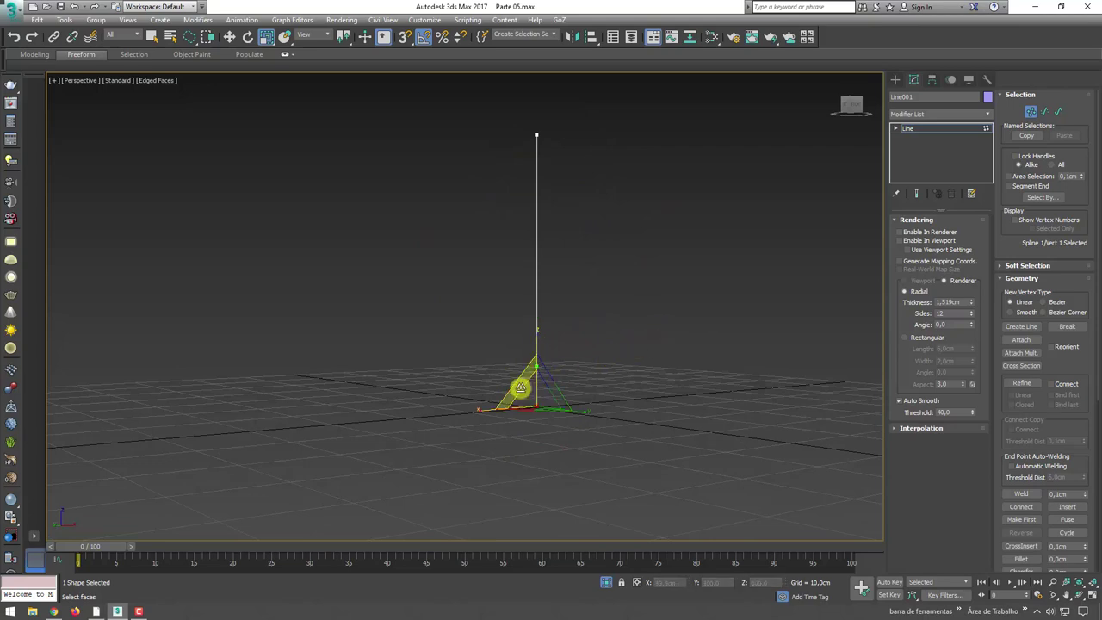
pyautogui.press('e')
pyautogui.moveTo(509, 368)
pyautogui.mouseDown()
pyautogui.moveTo(490, 393)
pyautogui.moveTo(586, 307)
pyautogui.moveTo(485, 394)
pyautogui.moveTo(575, 303)
pyautogui.moveTo(698, 298)
pyautogui.mouseUp()
pyautogui.keyDown('alt'); pyautogui.moveTo(698, 298); pyautogui.dragTo(672, 298, button='middle'); pyautogui.keyUp('alt')
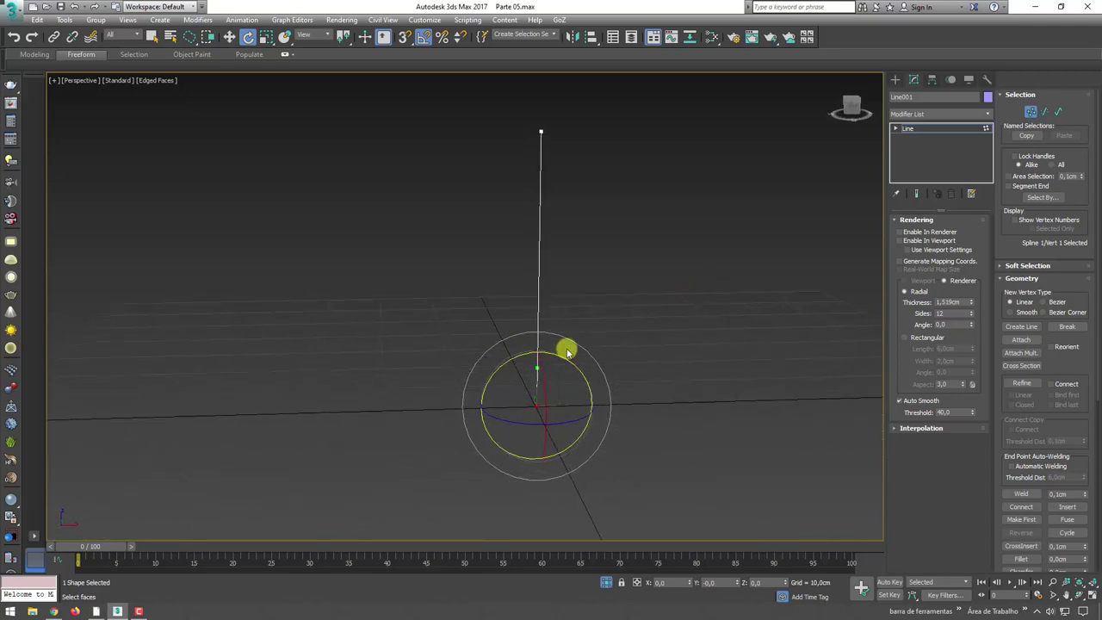
pyautogui.click(911, 129)
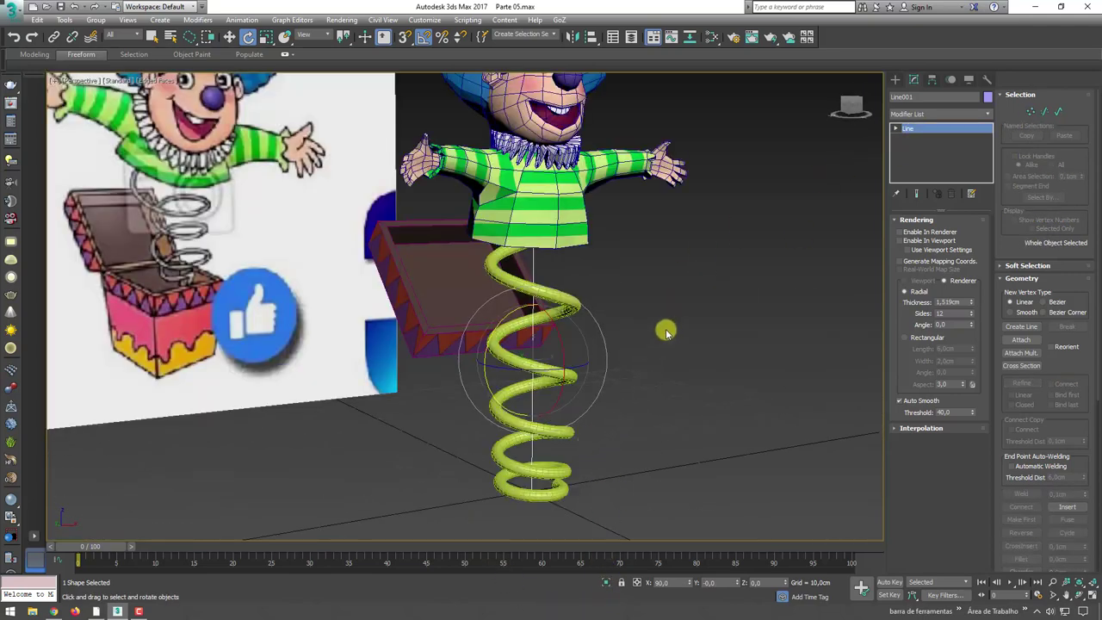
pyautogui.click(661, 330)
pyautogui.click(535, 276)
# Isolate the pole, rename it linha_ctrl, and browse the Modifier List for Spline IK Control
pyautogui.keyDown('alt'); pyautogui.moveTo(534, 275); pyautogui.dragTo(594, 311, button='middle'); pyautogui.keyUp('alt')
pyautogui.click(609, 584)
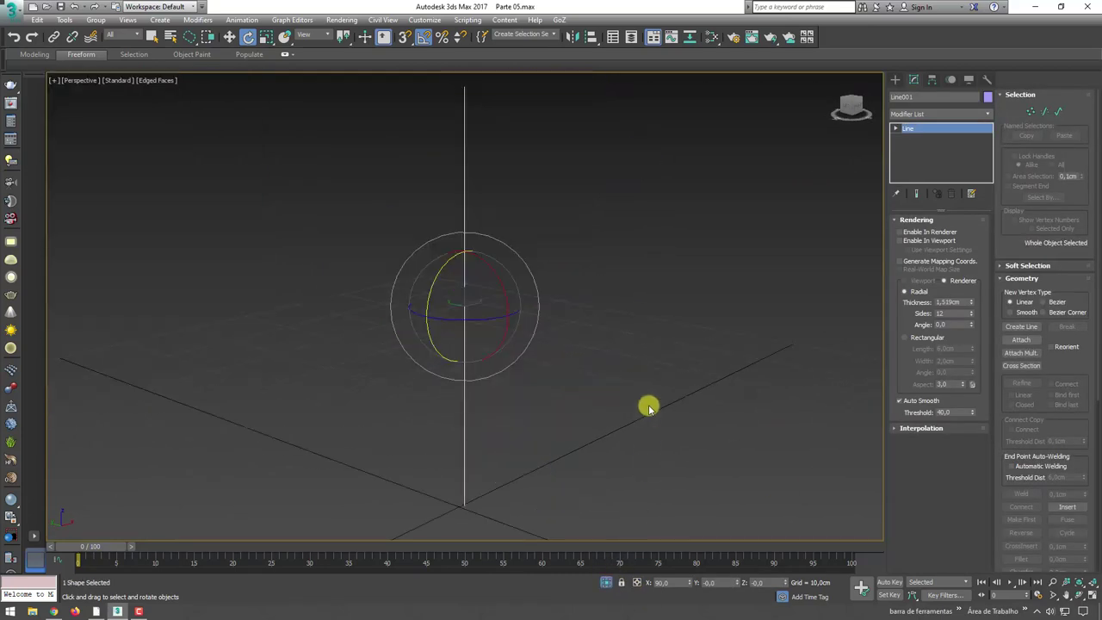
pyautogui.moveTo(649, 404)
pyautogui.keyDown('alt'); pyautogui.mouseDown(button='middle')
pyautogui.moveTo(577, 413)
pyautogui.moveTo(640, 380)
pyautogui.mouseUp(button='middle'); pyautogui.keyUp('alt')
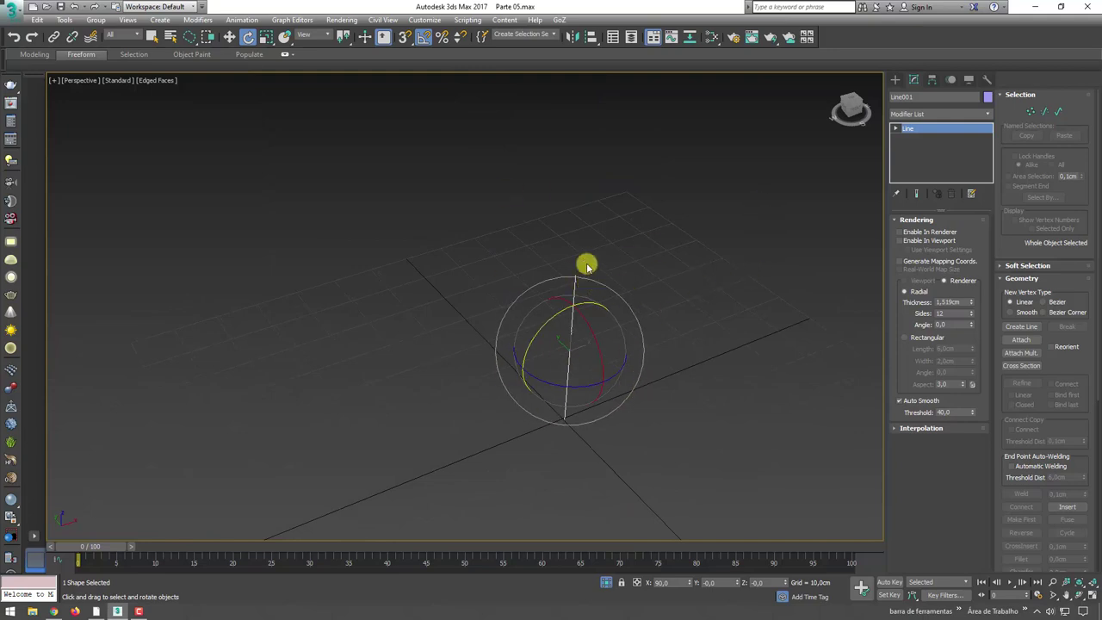
pyautogui.keyDown('alt'); pyautogui.moveTo(585, 266); pyautogui.dragTo(688, 151, button='middle'); pyautogui.keyUp('alt')
pyautogui.click(920, 97)
pyautogui.write('linha_ctrl')
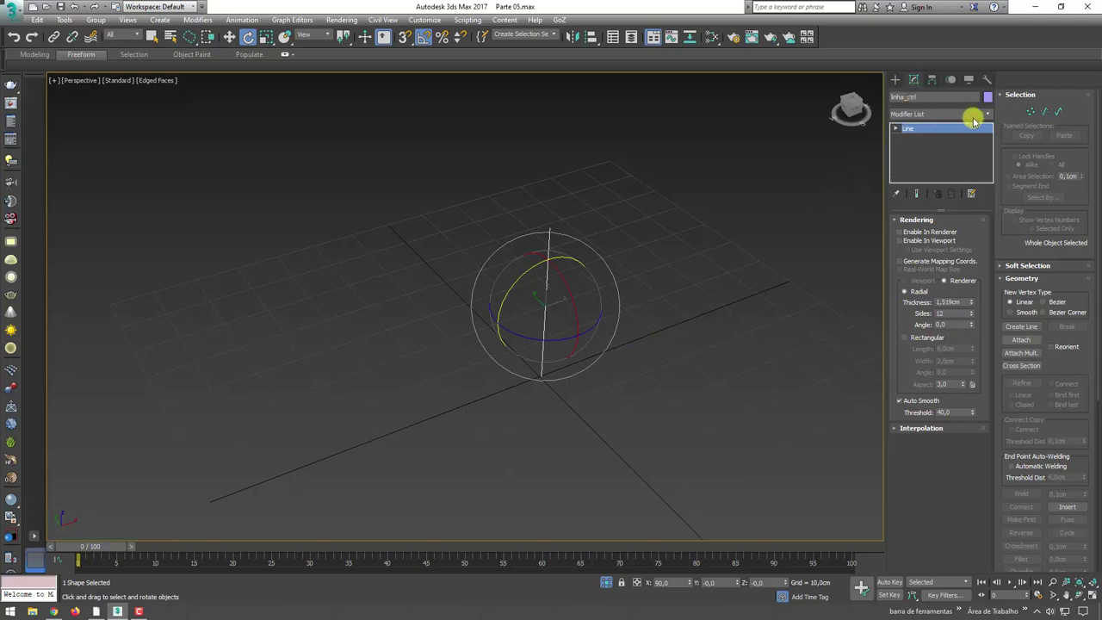
pyautogui.click(974, 117)
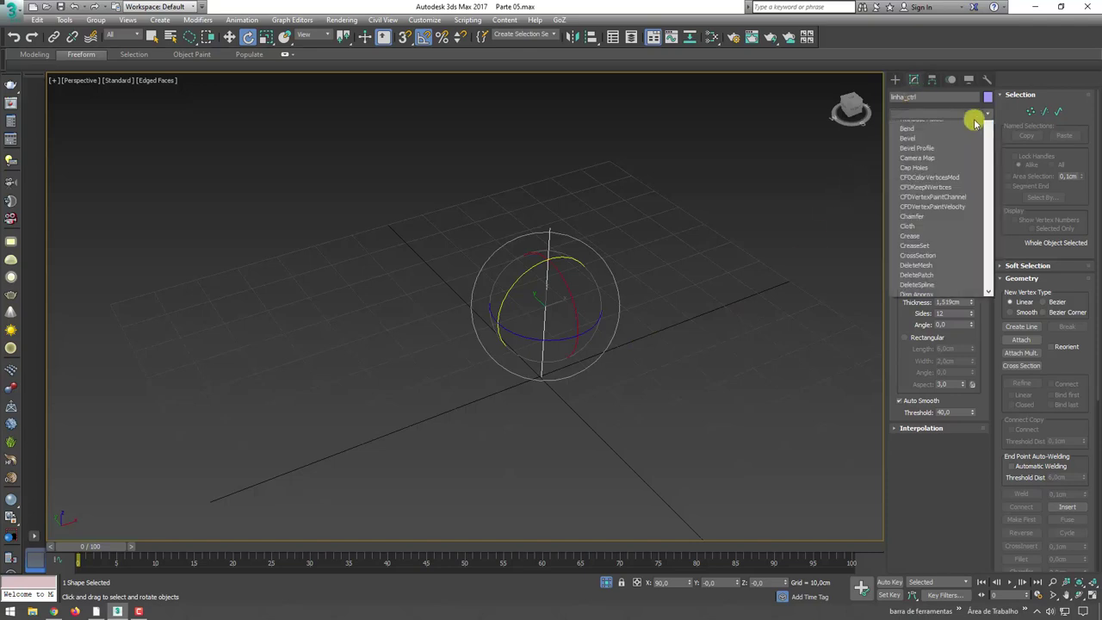
pyautogui.moveTo(986, 153); pyautogui.dragTo(980, 426)
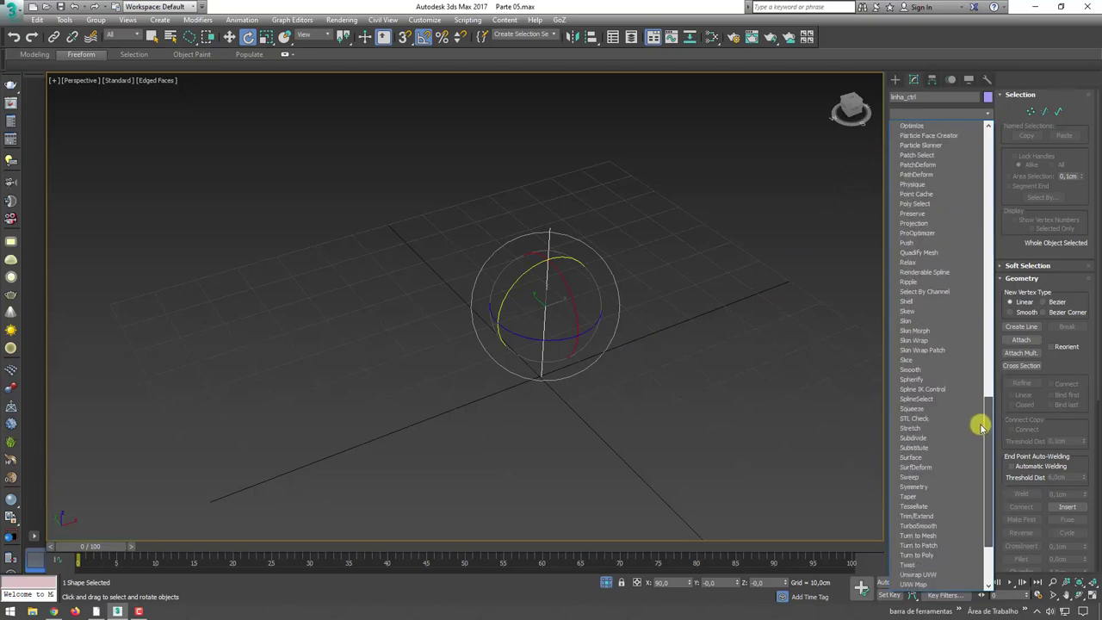
# Apply Spline IK Control with No Linking and create its helpers
pyautogui.click(927, 390)
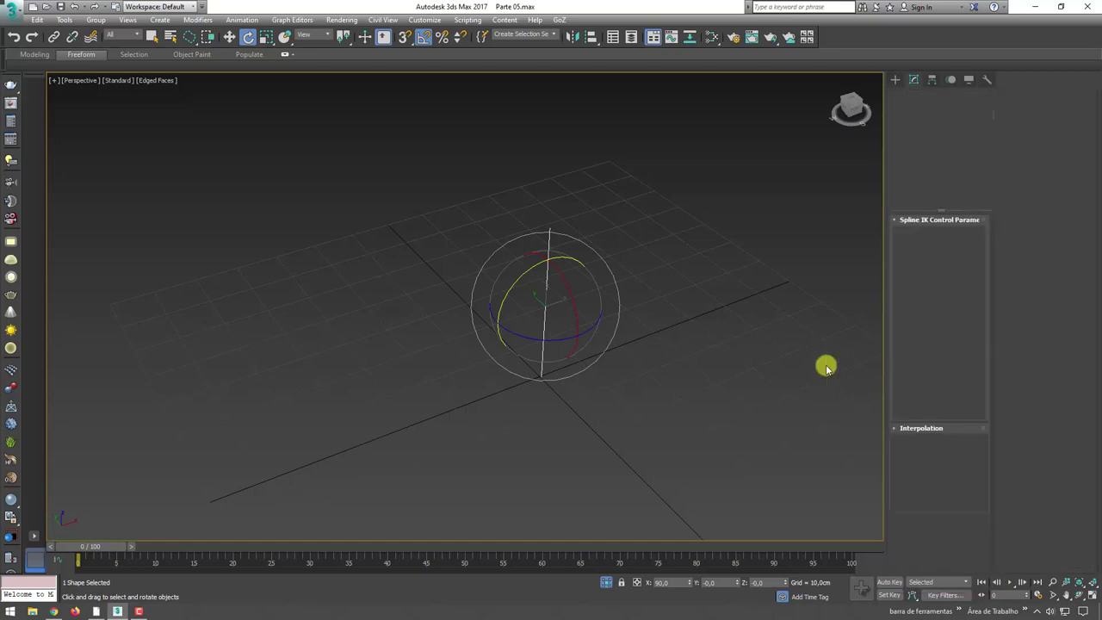
pyautogui.keyDown('alt'); pyautogui.moveTo(652, 322); pyautogui.dragTo(651, 314, button='middle'); pyautogui.keyUp('alt')
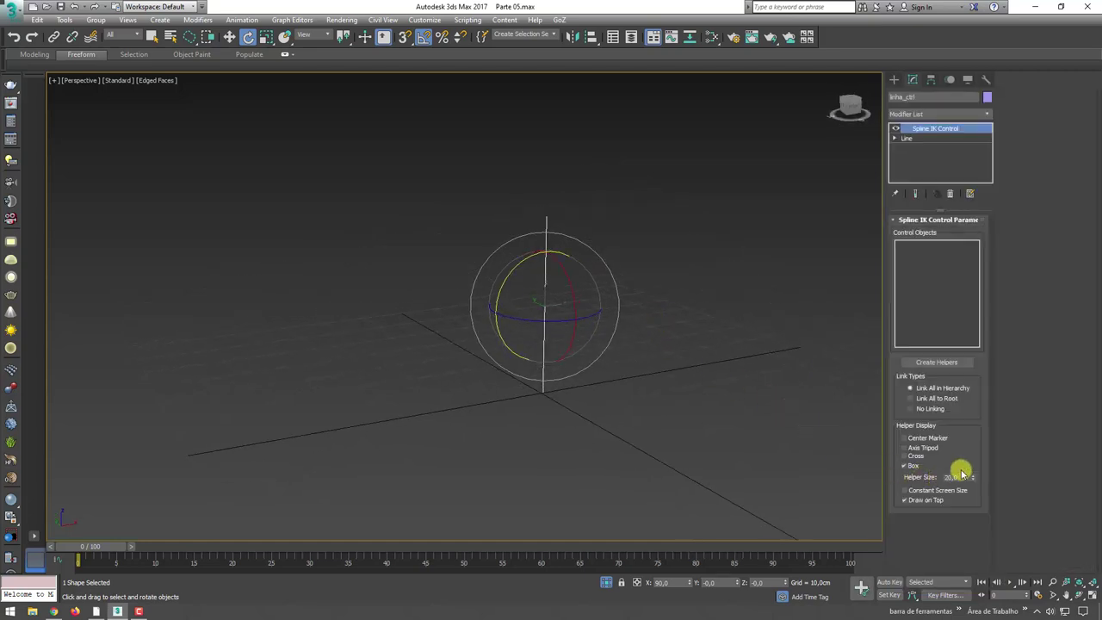
pyautogui.click(917, 409)
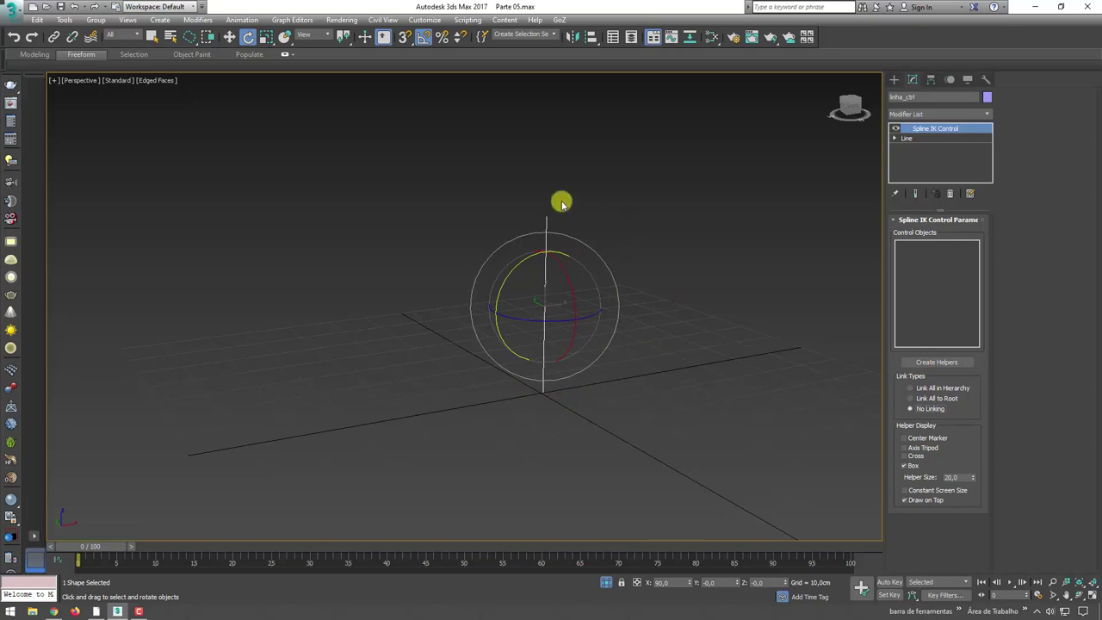
pyautogui.click(935, 362)
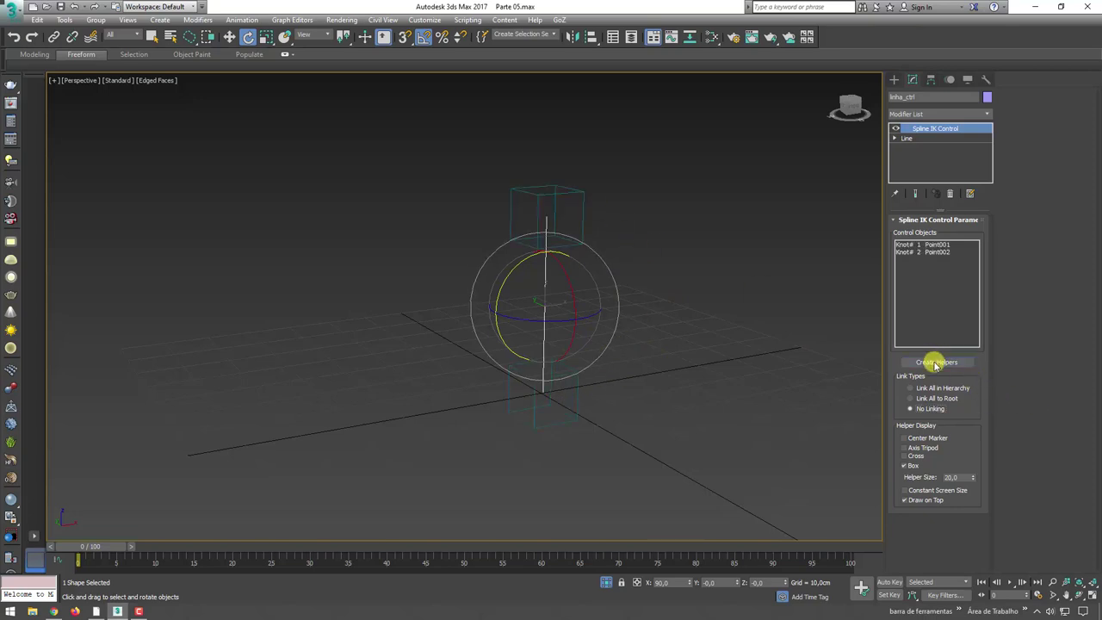
# Test-move helper Point002, undo the move, and exit isolation to show the whole scene
pyautogui.moveTo(745, 353)
pyautogui.keyDown('alt'); pyautogui.mouseDown(button='middle')
pyautogui.moveTo(770, 276)
pyautogui.moveTo(698, 290)
pyautogui.moveTo(725, 327)
pyautogui.moveTo(705, 323)
pyautogui.mouseUp(button='middle'); pyautogui.keyUp('alt')
pyautogui.click(579, 203)
pyautogui.press('w')
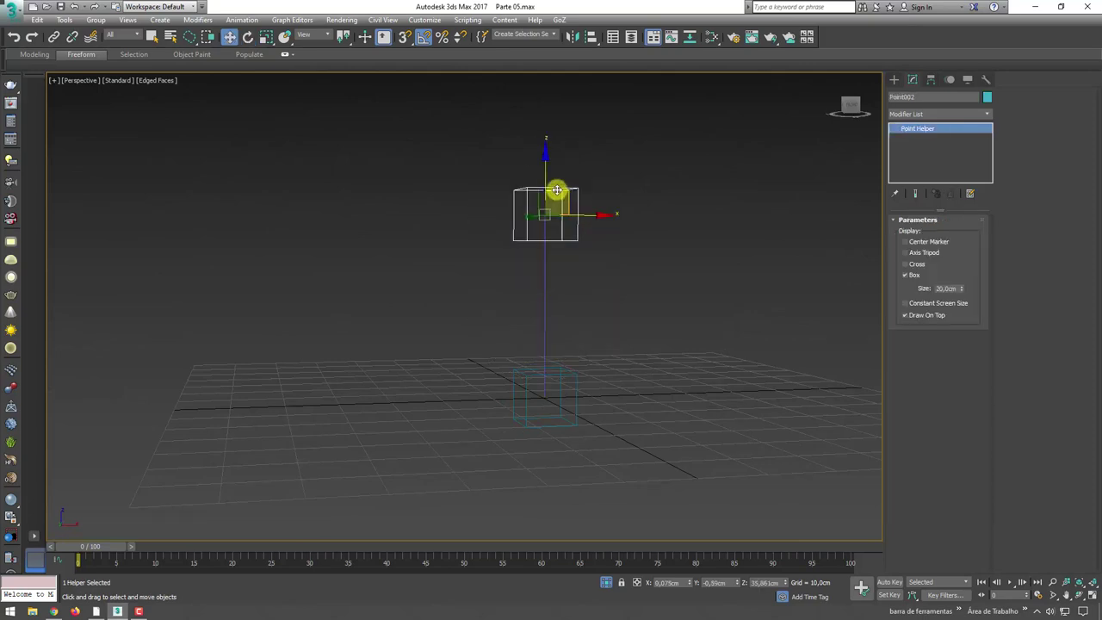
pyautogui.moveTo(559, 192)
pyautogui.mouseDown()
pyautogui.moveTo(661, 199)
pyautogui.moveTo(718, 266)
pyautogui.moveTo(418, 189)
pyautogui.moveTo(652, 146)
pyautogui.moveTo(612, 203)
pyautogui.moveTo(346, 285)
pyautogui.moveTo(689, 184)
pyautogui.moveTo(664, 123)
pyautogui.moveTo(752, 247)
pyautogui.mouseUp()
pyautogui.press('e')
pyautogui.hotkey('ctrl', 'z')
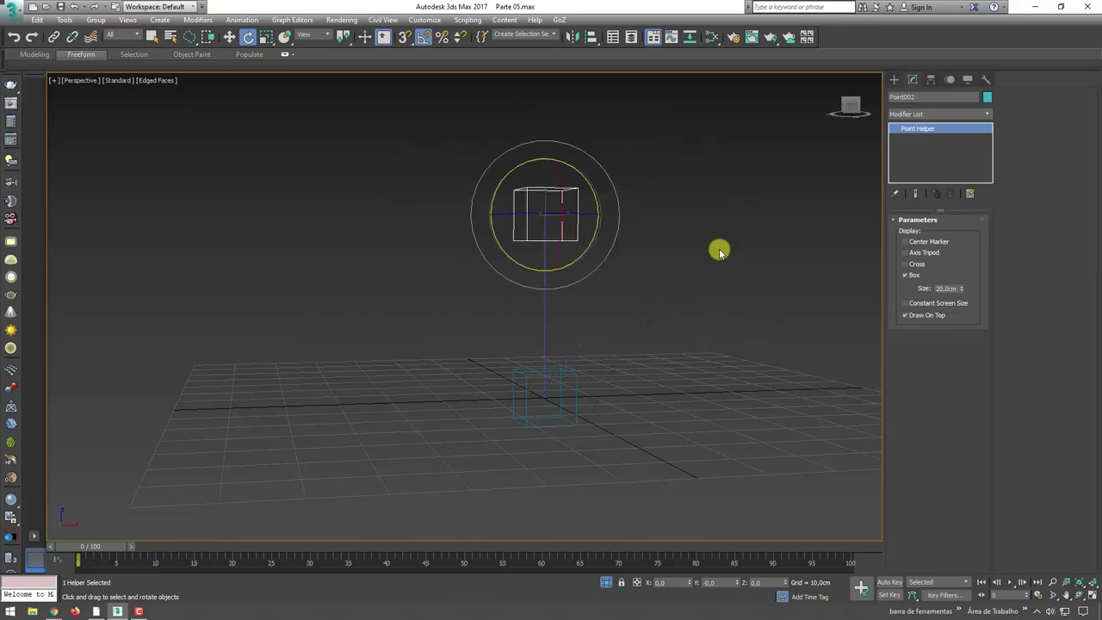
pyautogui.keyDown('alt'); pyautogui.moveTo(721, 248); pyautogui.dragTo(626, 314, button='middle'); pyautogui.keyUp('alt')
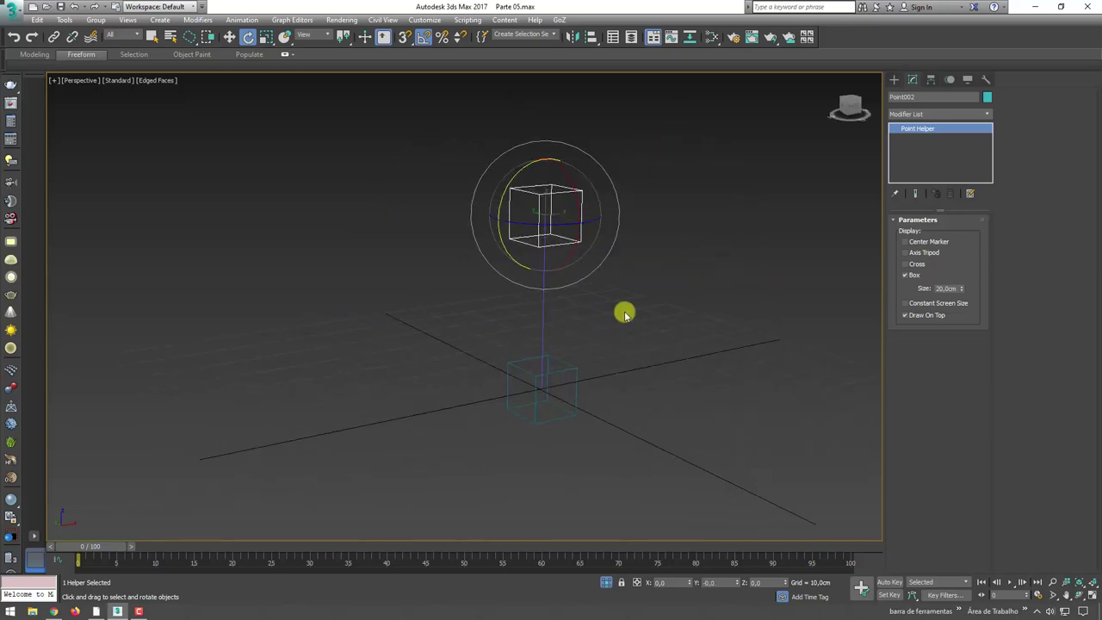
pyautogui.click(606, 582)
pyautogui.scroll(3, 534, 403)
pyautogui.moveTo(497, 403)
pyautogui.keyDown('alt'); pyautogui.mouseDown(button='middle')
pyautogui.moveTo(367, 408)
pyautogui.moveTo(423, 369)
pyautogui.moveTo(657, 346)
pyautogui.mouseUp(button='middle'); pyautogui.keyUp('alt')
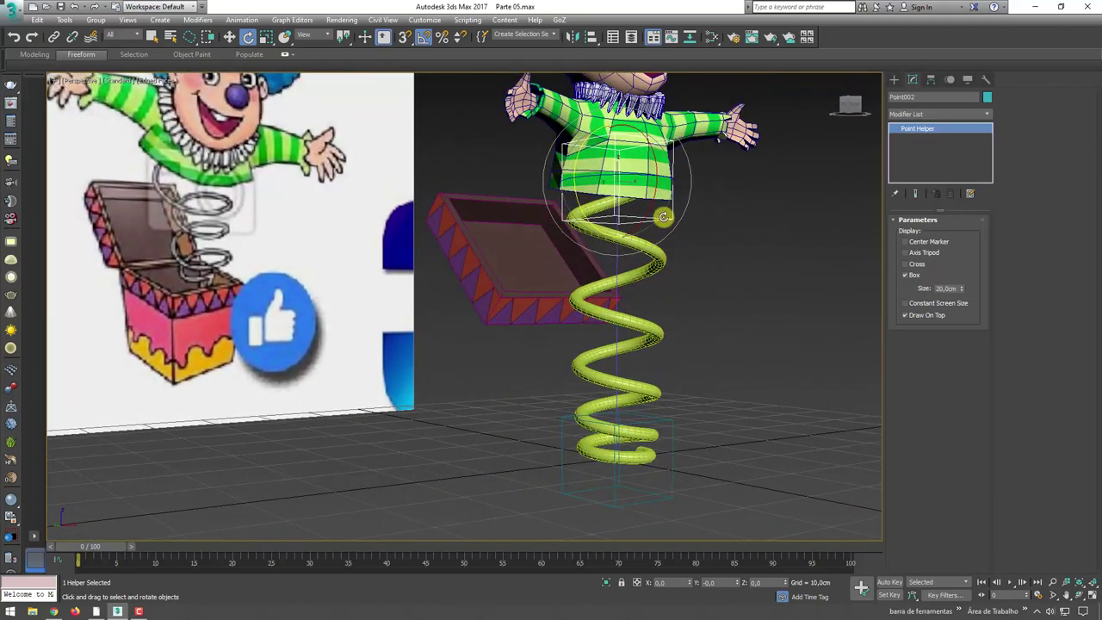
# Isolate the spring helix together with helper Point002 using Alt+Q
pyautogui.click(658, 255)
pyautogui.press('w')
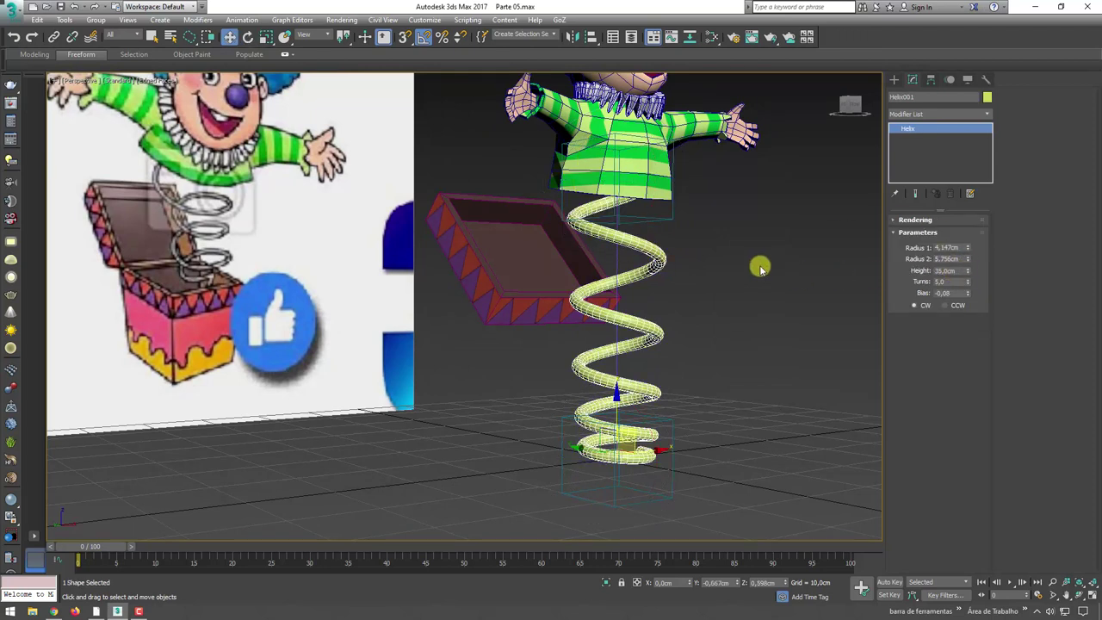
pyautogui.click(668, 219)
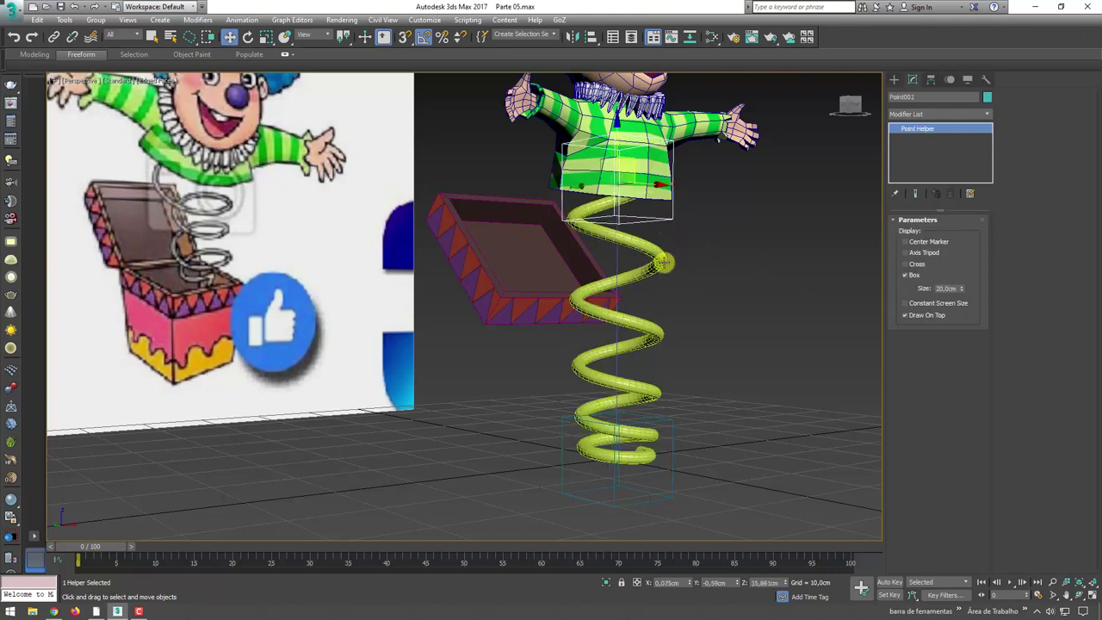
pyautogui.keyDown('ctrl'); pyautogui.click(656, 256); pyautogui.keyUp('ctrl')
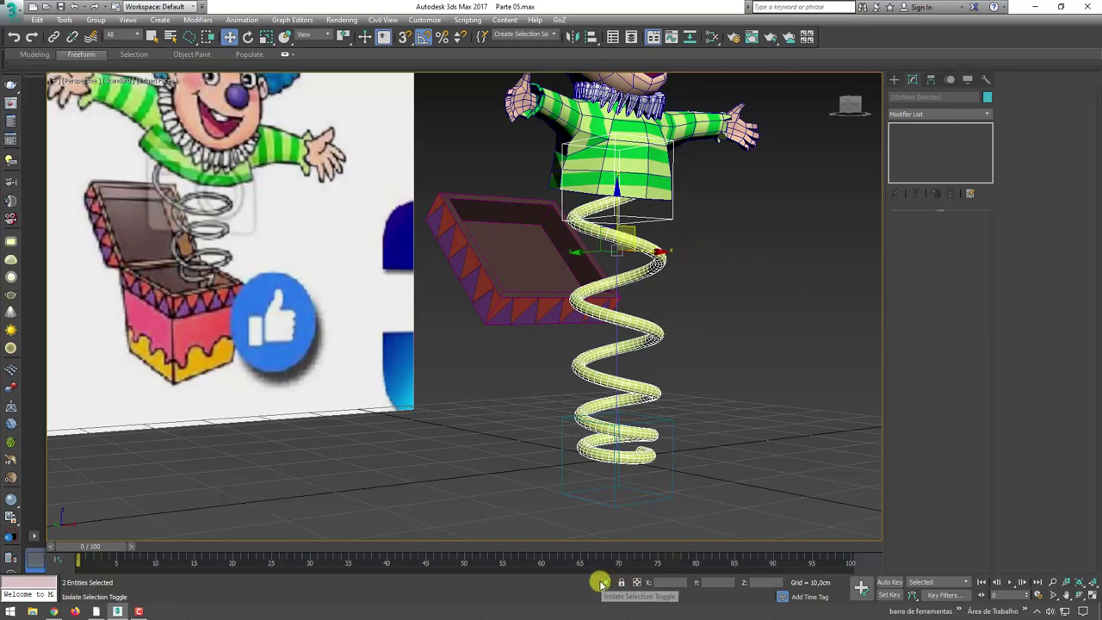
pyautogui.hotkey('alt', 'q')
pyautogui.moveTo(605, 399); pyautogui.dragTo(648, 348, button='middle')
# Select only the helix and pan the view to bring it into frame
pyautogui.click(648, 348)
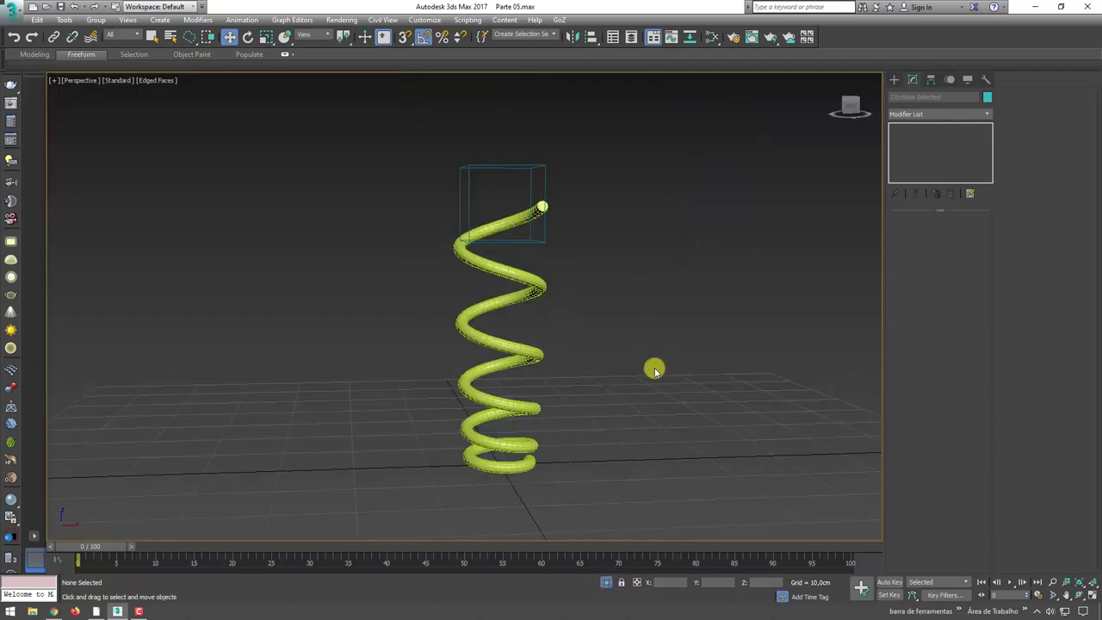
pyautogui.click(503, 348)
pyautogui.moveTo(185, 341)
pyautogui.mouseDown(button='middle')
pyautogui.moveTo(383, 339)
pyautogui.moveTo(371, 263)
pyautogui.mouseUp(button='middle')
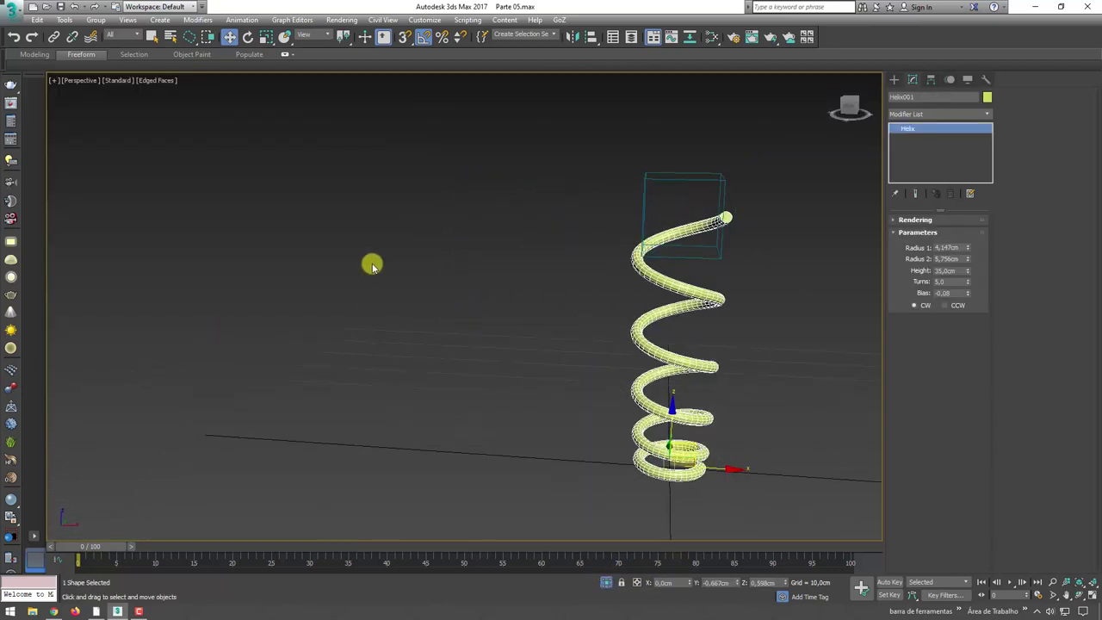
pyautogui.click(242, 20)
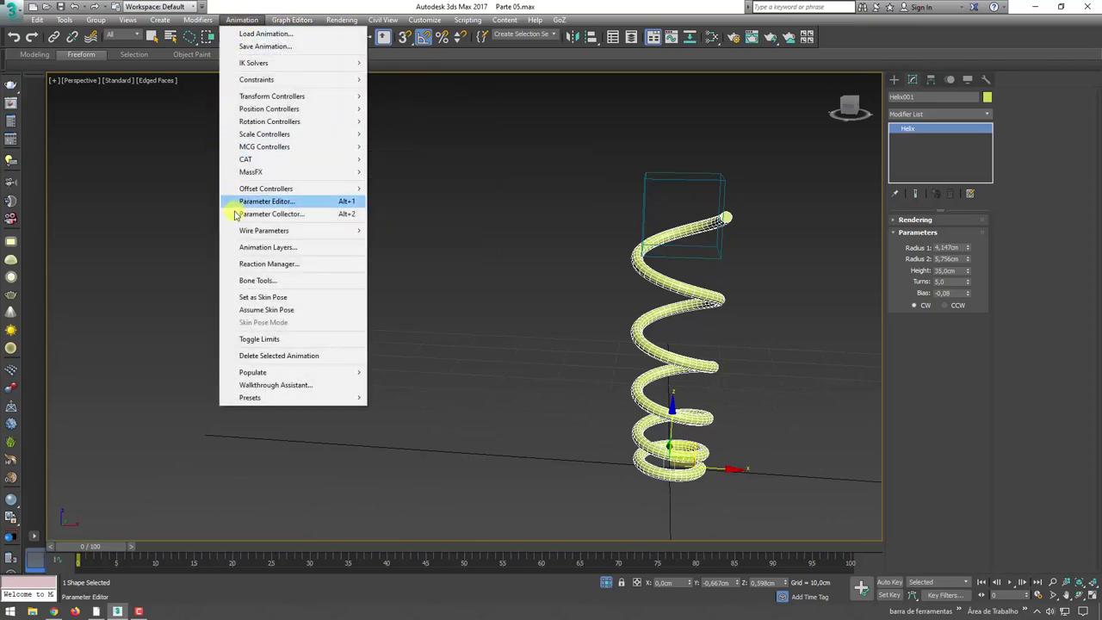
# In Reaction Manager, add Point002's Z Position as the master driver
pyautogui.click(278, 269)
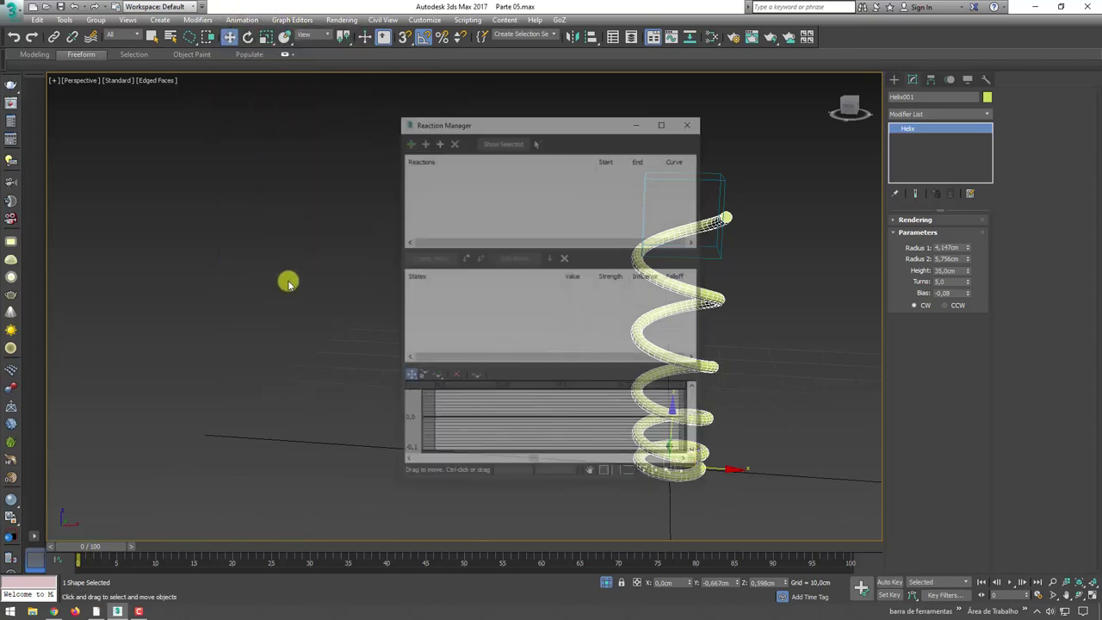
pyautogui.moveTo(603, 107); pyautogui.dragTo(338, 110)
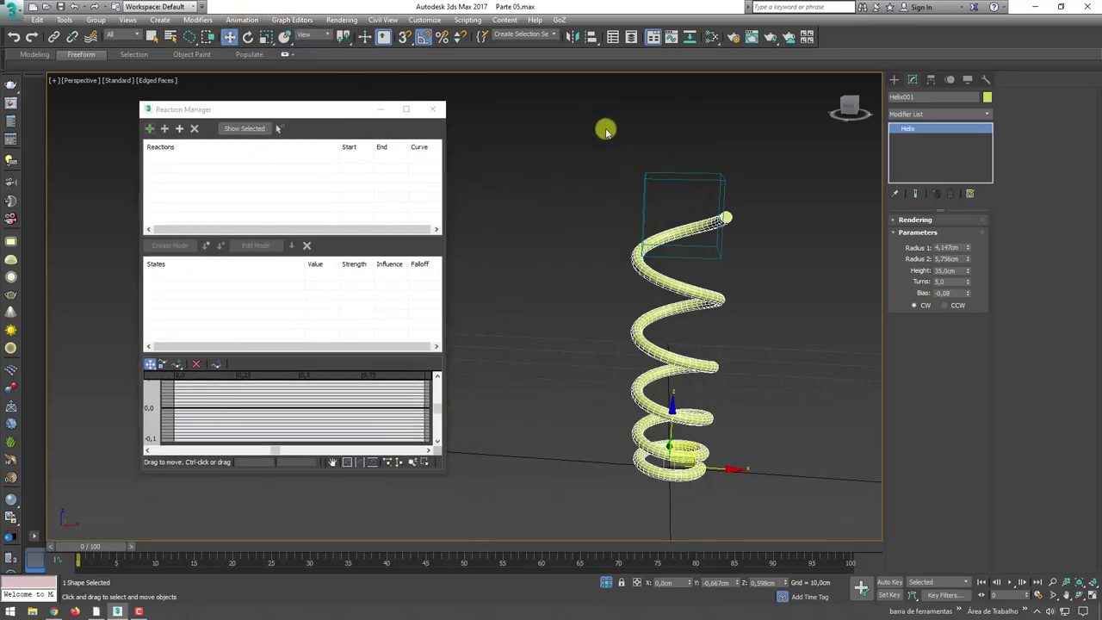
pyautogui.moveTo(602, 129); pyautogui.dragTo(627, 179)
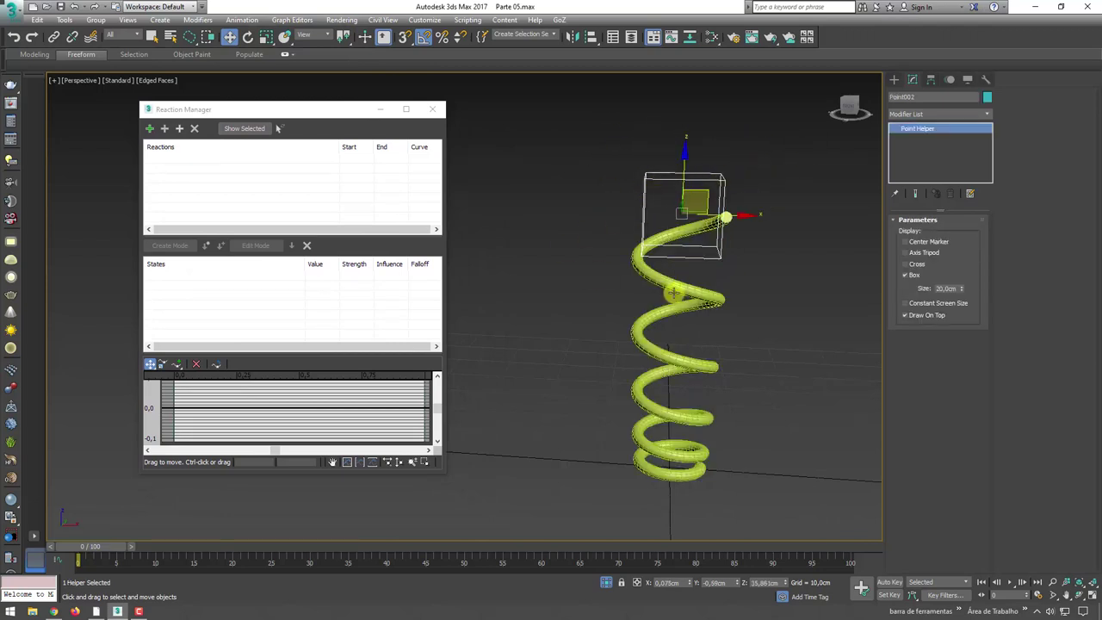
pyautogui.keyDown('alt'); pyautogui.moveTo(716, 293); pyautogui.dragTo(583, 279, button='middle'); pyautogui.keyUp('alt')
pyautogui.click(155, 130)
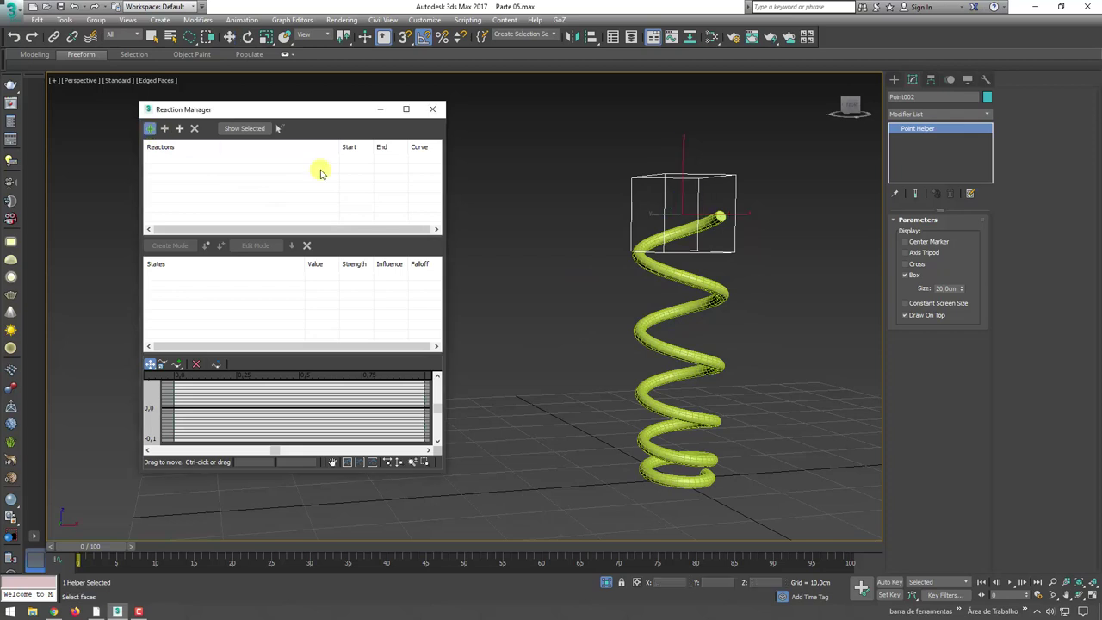
pyautogui.click(662, 177)
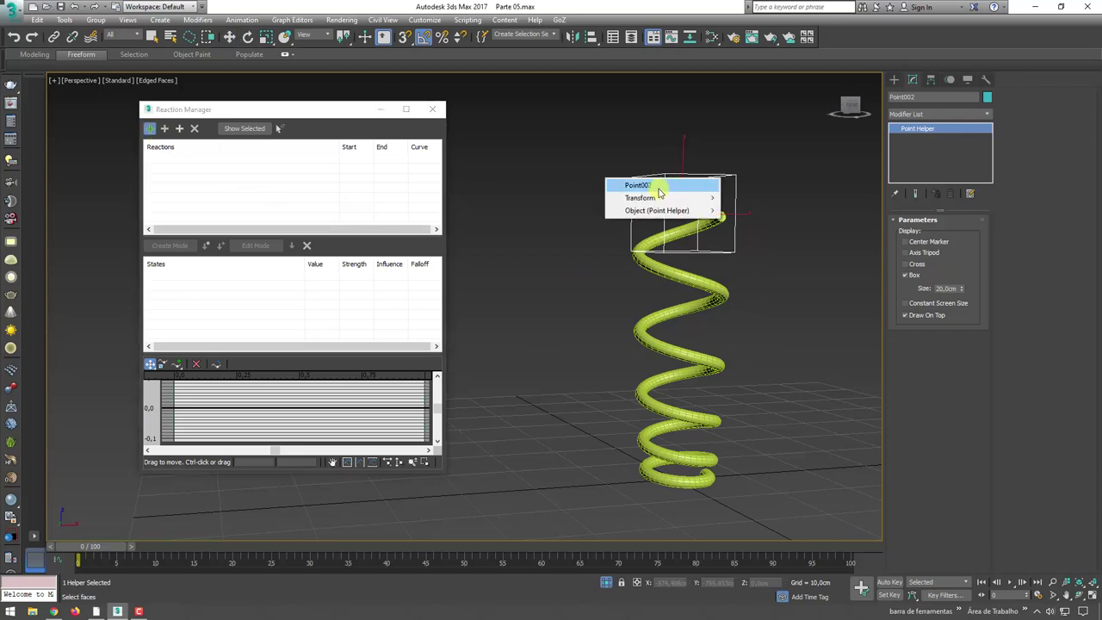
pyautogui.moveTo(749, 198)
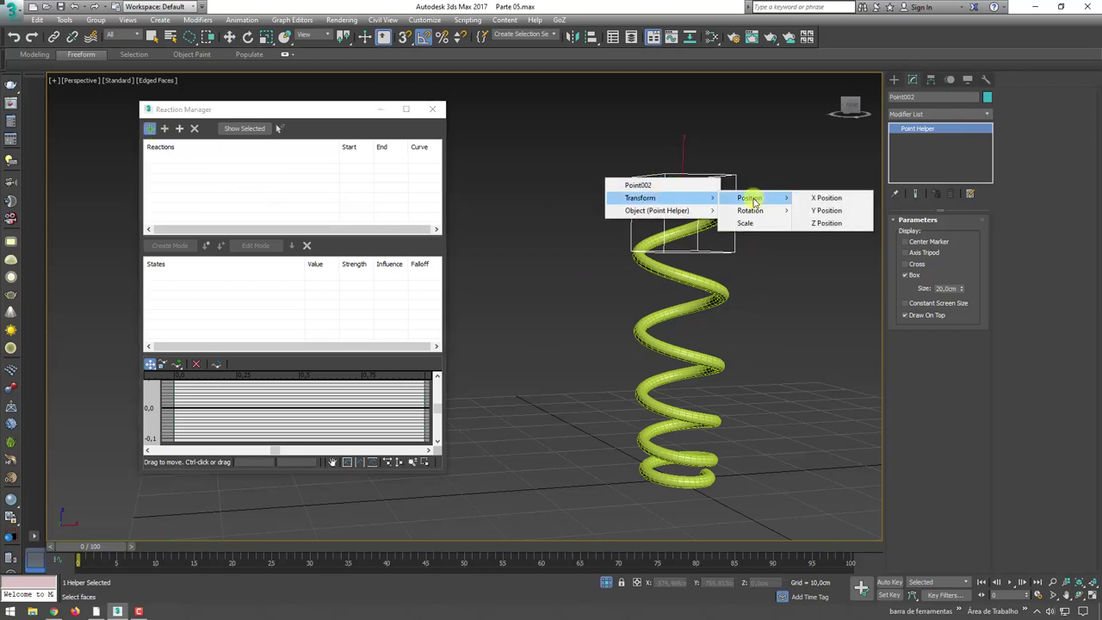
pyautogui.click(826, 224)
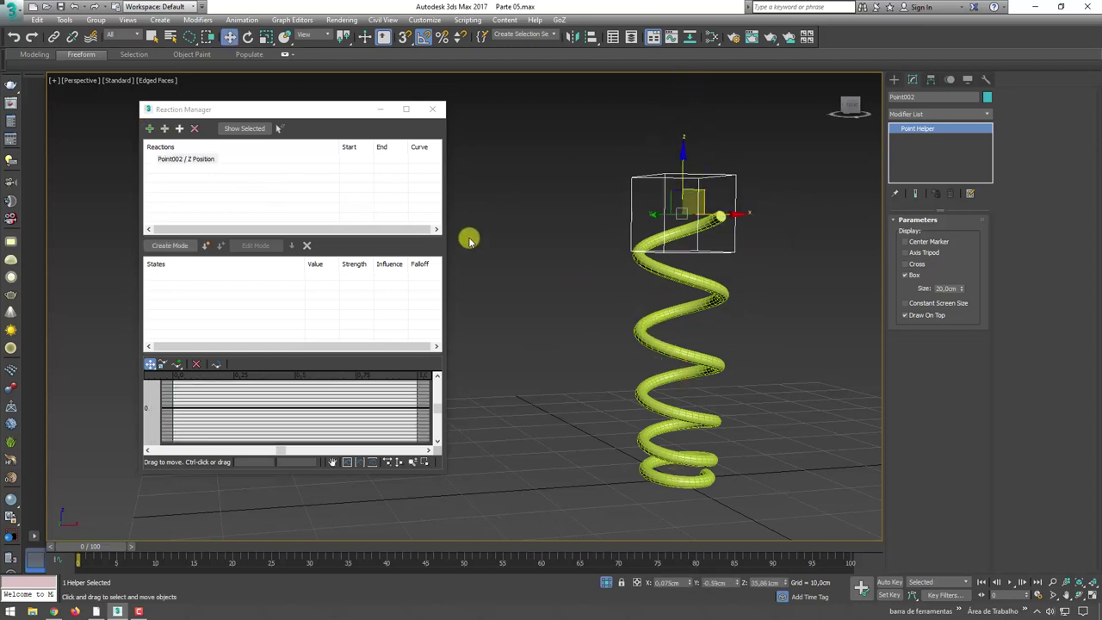
# Select the Point002 / Z Position reaction and pick the spring helix
pyautogui.click(180, 162)
pyautogui.click(183, 164)
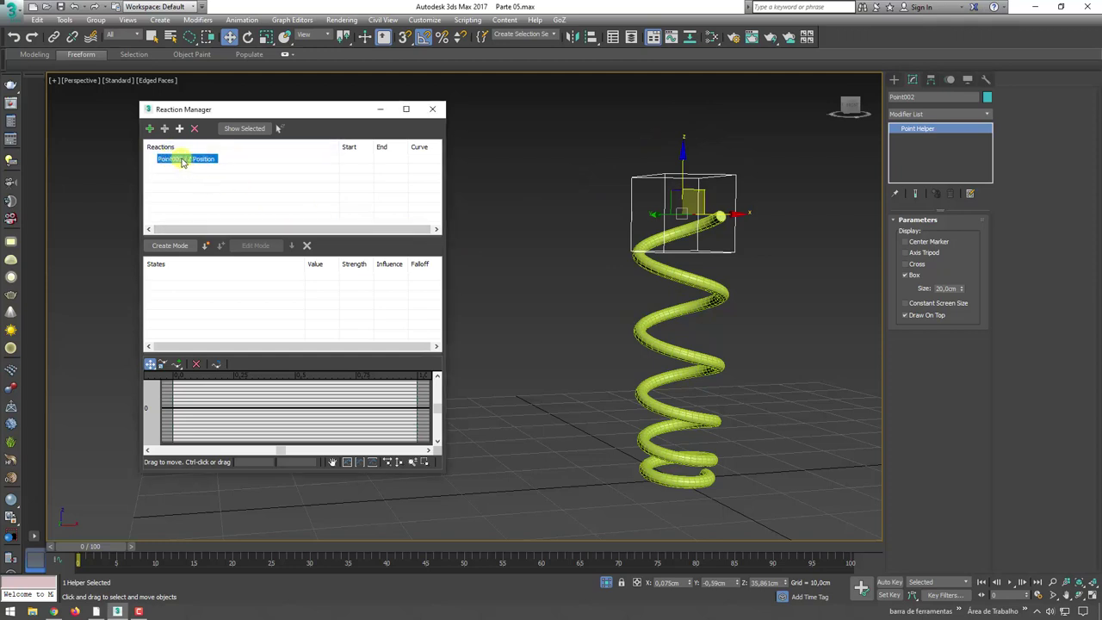
pyautogui.moveTo(666, 189); pyautogui.dragTo(661, 253)
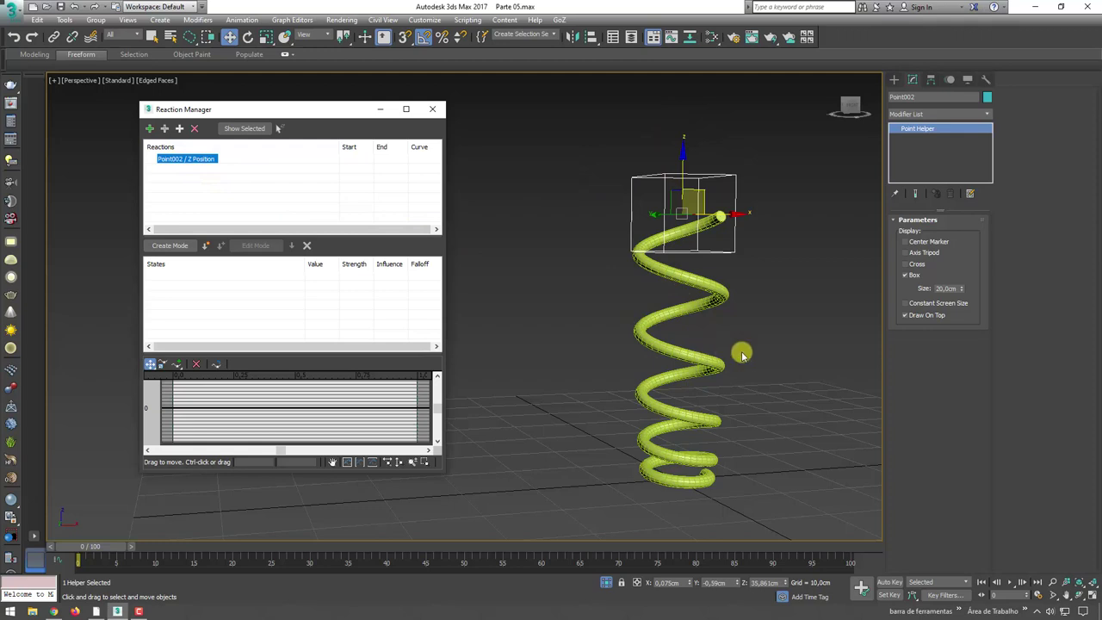
pyautogui.click(639, 332)
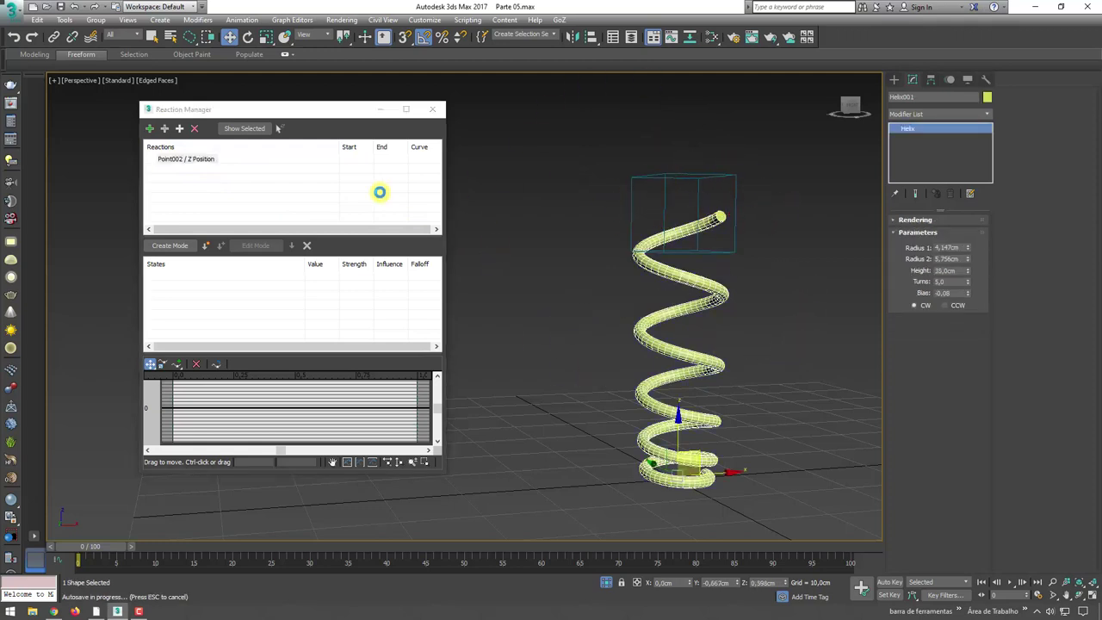
# Add Helix001's Height as the driven value under Point002's Z Position, State001 pairing 35,861 with 35,000
pyautogui.click(180, 130)
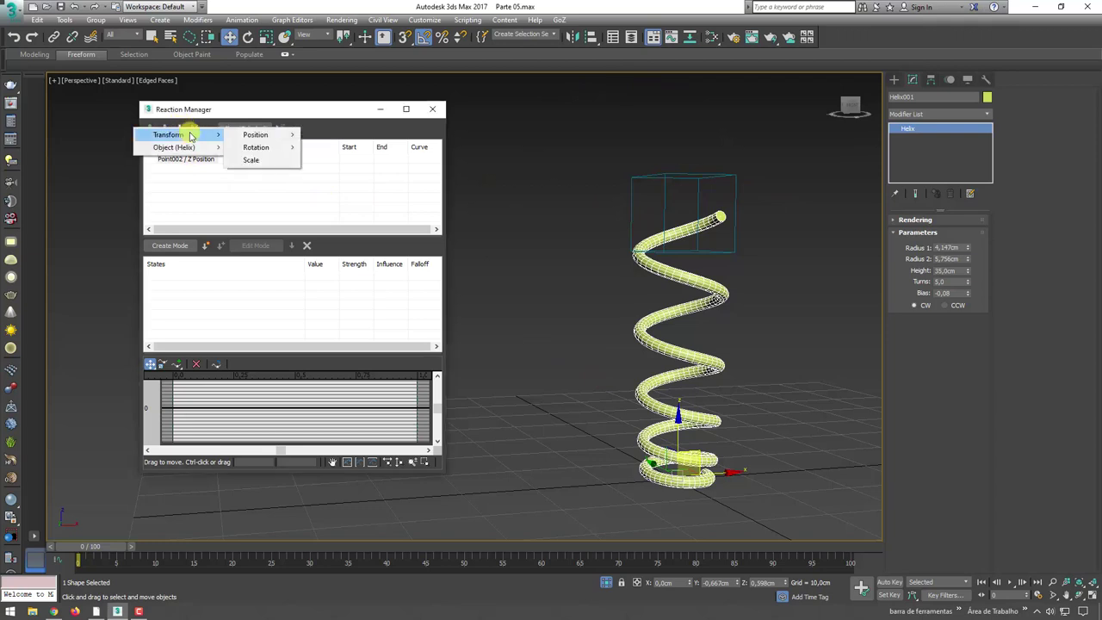
pyautogui.moveTo(175, 148)
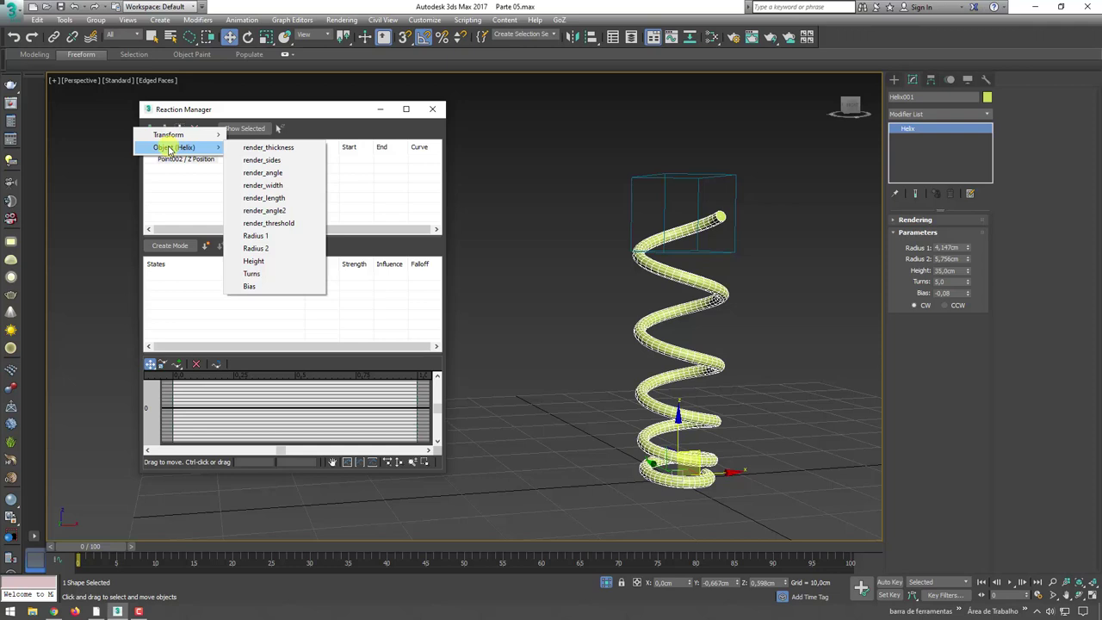
pyautogui.click(264, 263)
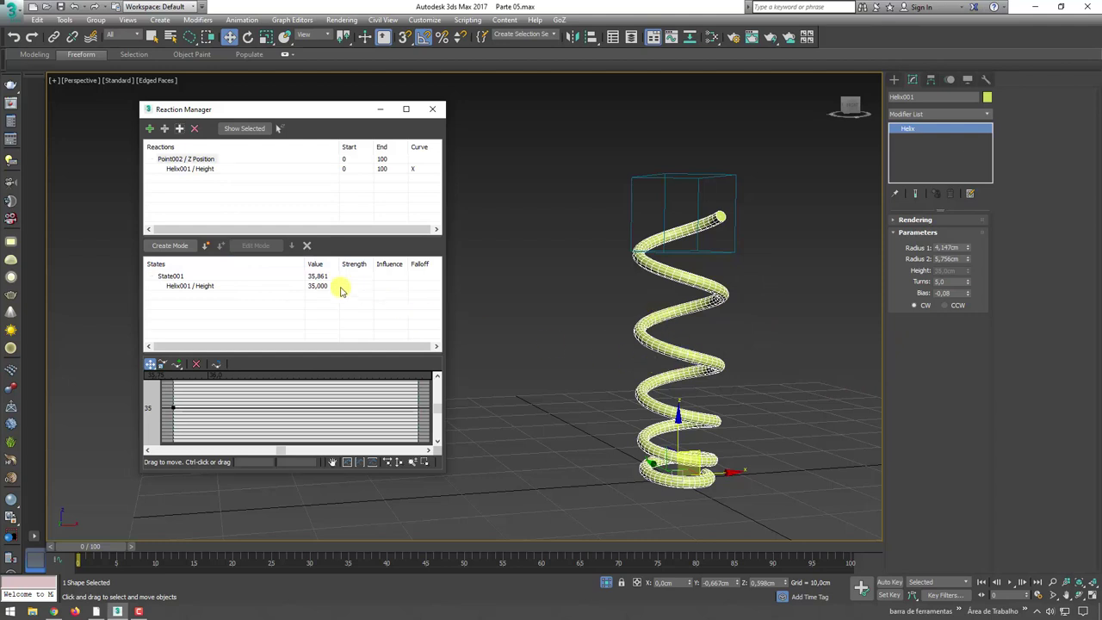
pyautogui.click(173, 277)
pyautogui.click(189, 286)
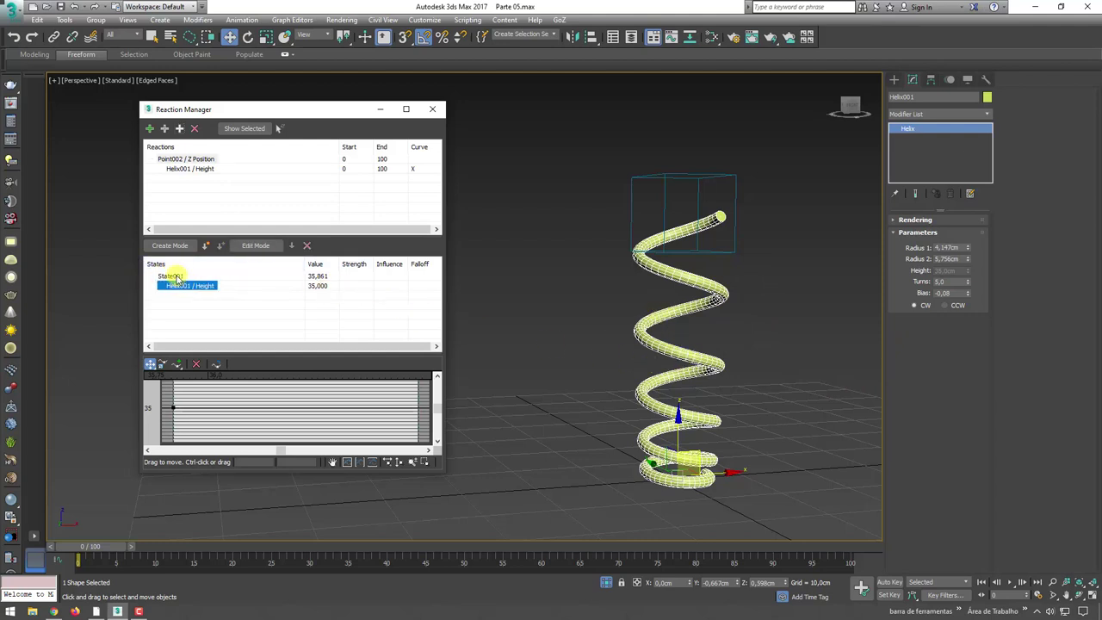
pyautogui.click(176, 276)
pyautogui.click(190, 286)
pyautogui.click(171, 248)
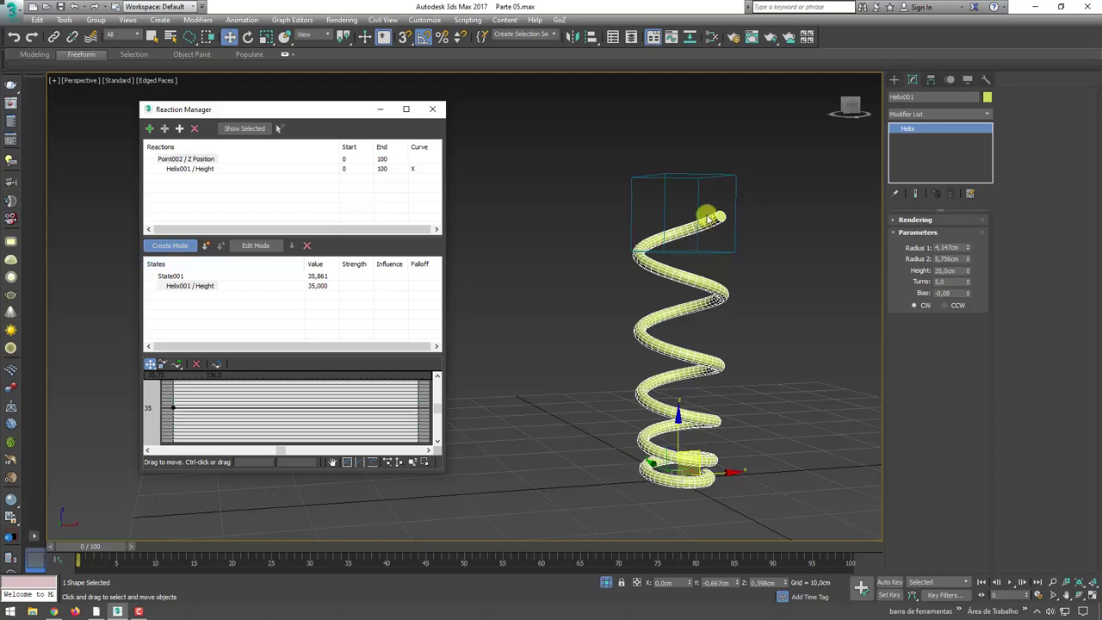
# Lower Point002 to 5,297, shrink the helix Height to 3,850, and record this as State002
pyautogui.click(665, 199)
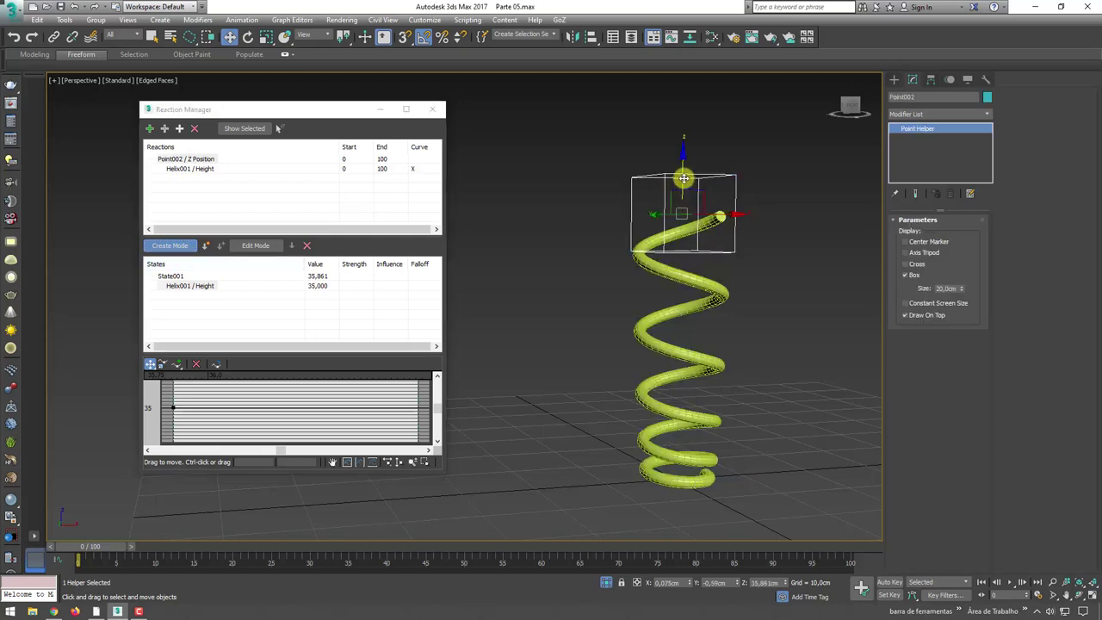
pyautogui.moveTo(680, 168); pyautogui.dragTo(686, 353)
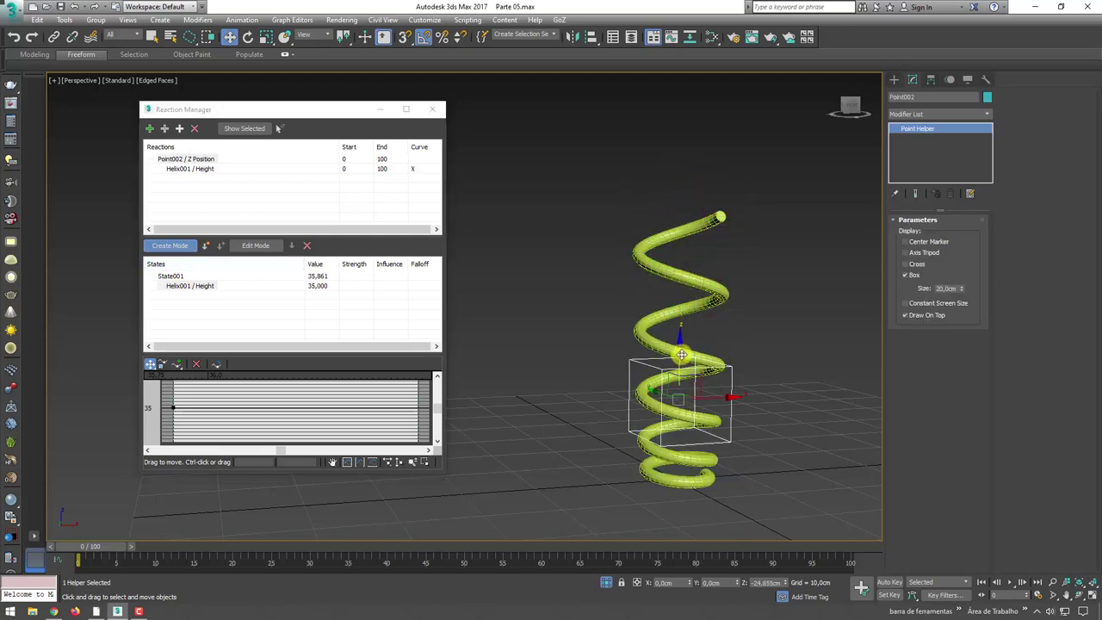
pyautogui.click(688, 277)
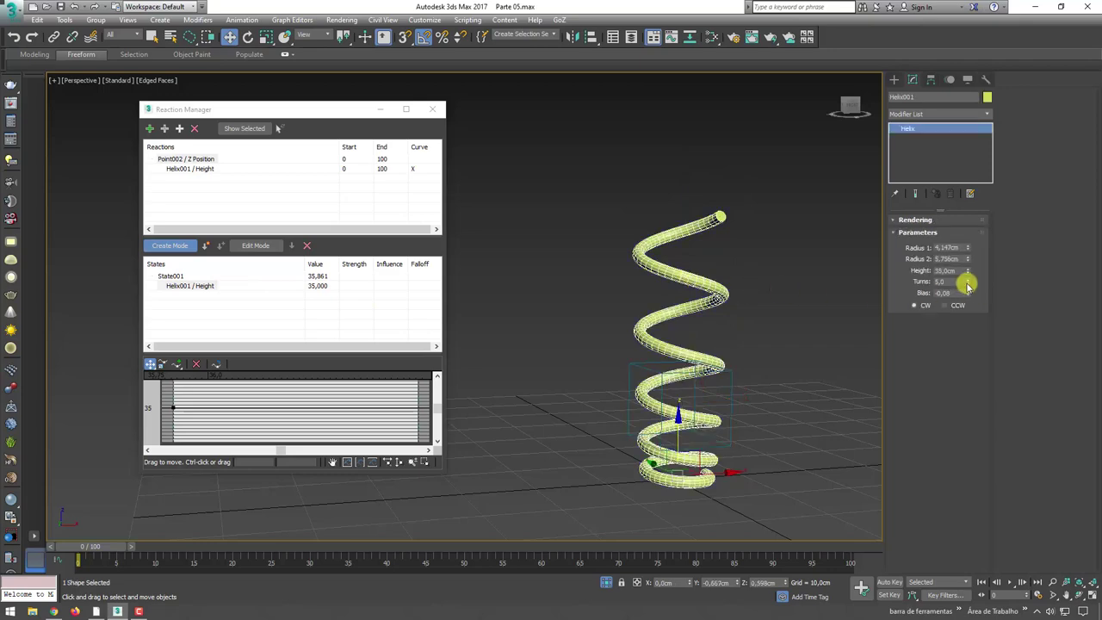
pyautogui.moveTo(967, 274); pyautogui.dragTo(958, 323)
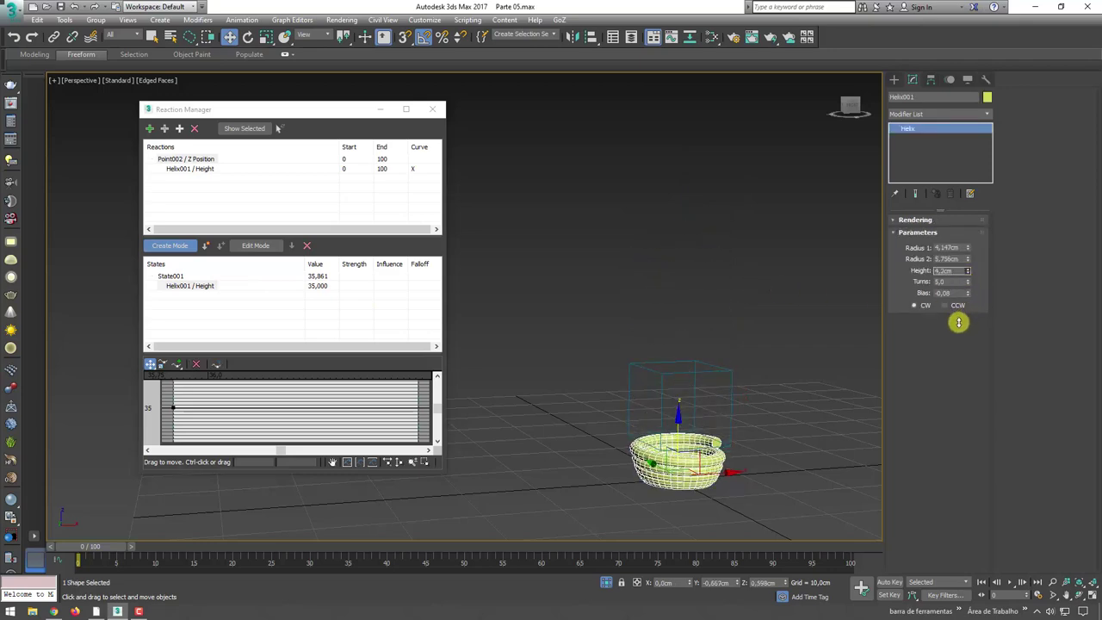
pyautogui.click(693, 371)
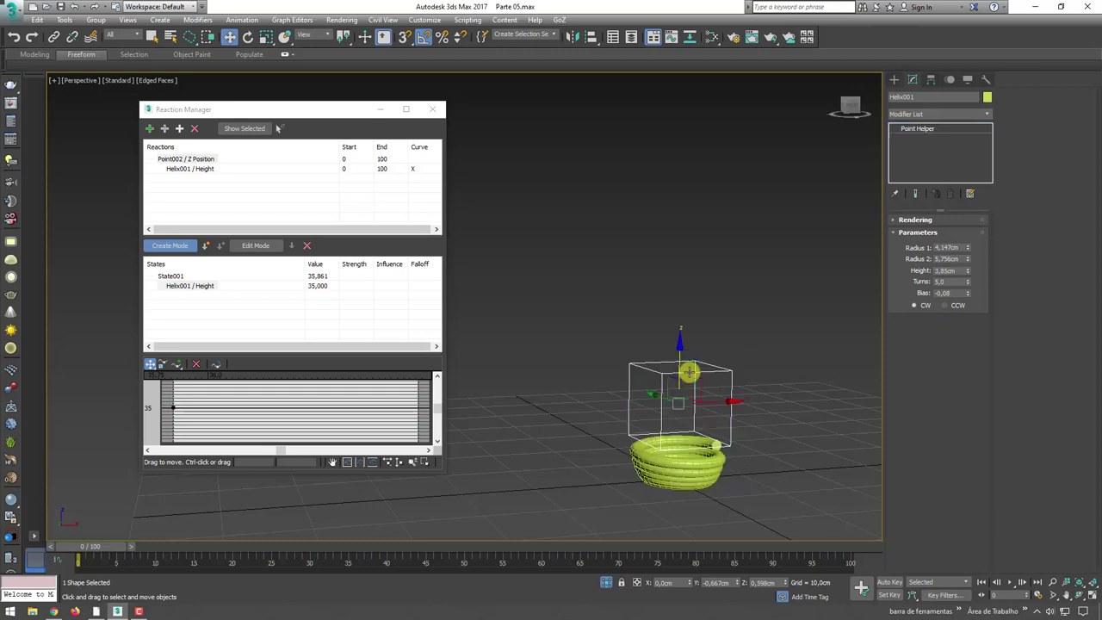
pyautogui.moveTo(679, 361); pyautogui.dragTo(681, 395)
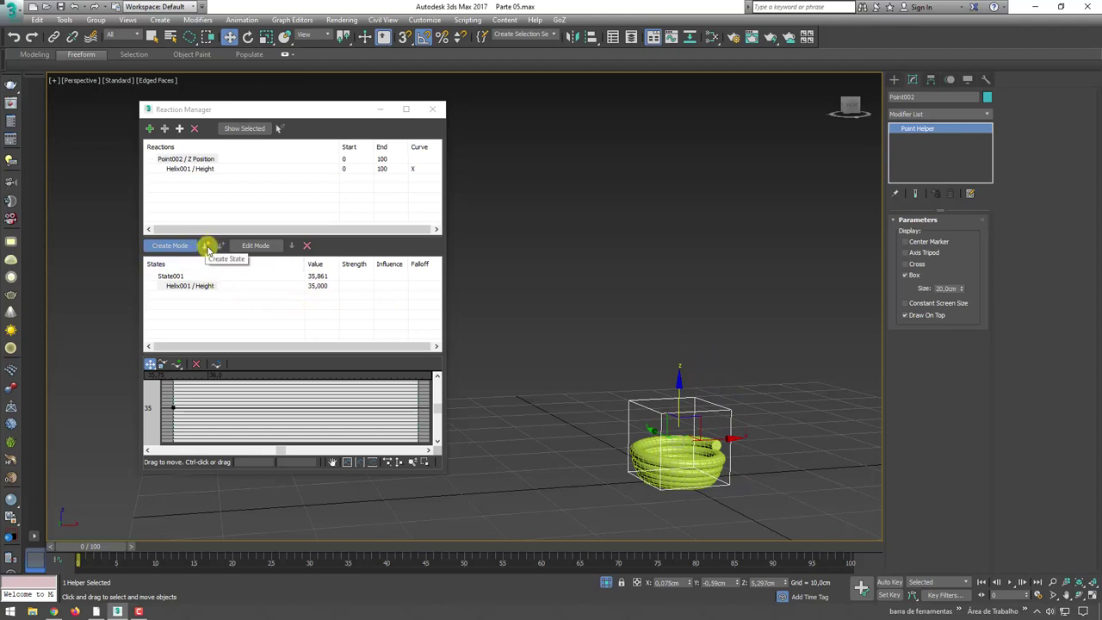
pyautogui.click(207, 248)
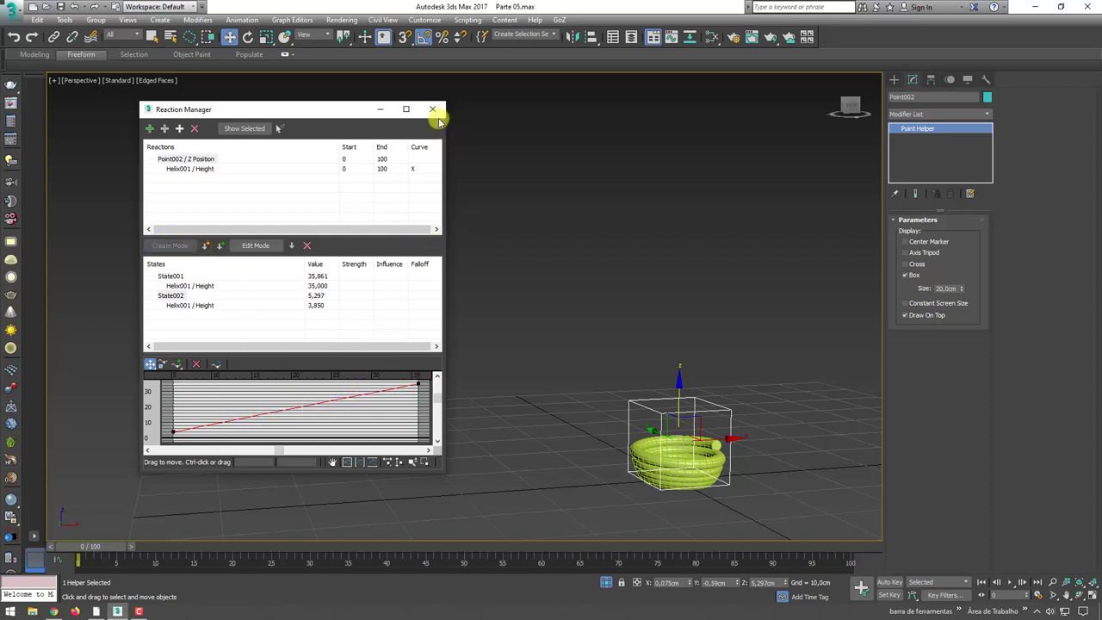
pyautogui.click(678, 390)
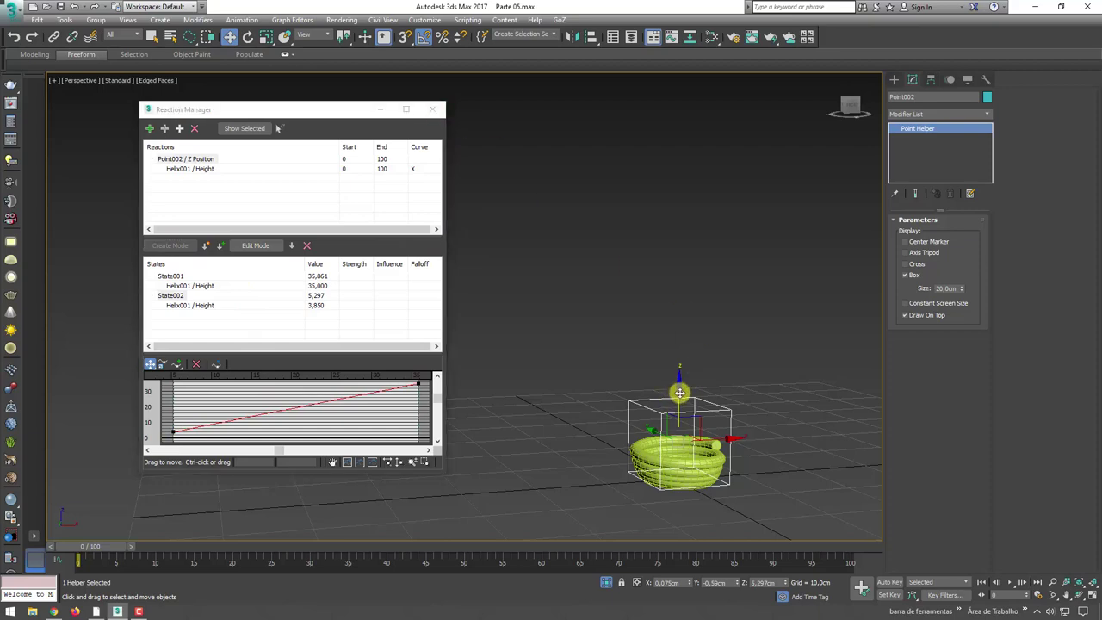
# Raise Point002 to test the spring stretching, then close the Reaction Manager
pyautogui.moveTo(679, 393)
pyautogui.mouseDown()
pyautogui.moveTo(679, 184)
pyautogui.moveTo(681, 348)
pyautogui.moveTo(689, 158)
pyautogui.moveTo(689, 358)
pyautogui.moveTo(698, 113)
pyautogui.moveTo(691, 192)
pyautogui.moveTo(698, 130)
pyautogui.moveTo(705, 191)
pyautogui.moveTo(694, 176)
pyautogui.moveTo(706, 170)
pyautogui.moveTo(701, 49)
pyautogui.moveTo(696, 180)
pyautogui.moveTo(691, 166)
pyautogui.mouseUp()
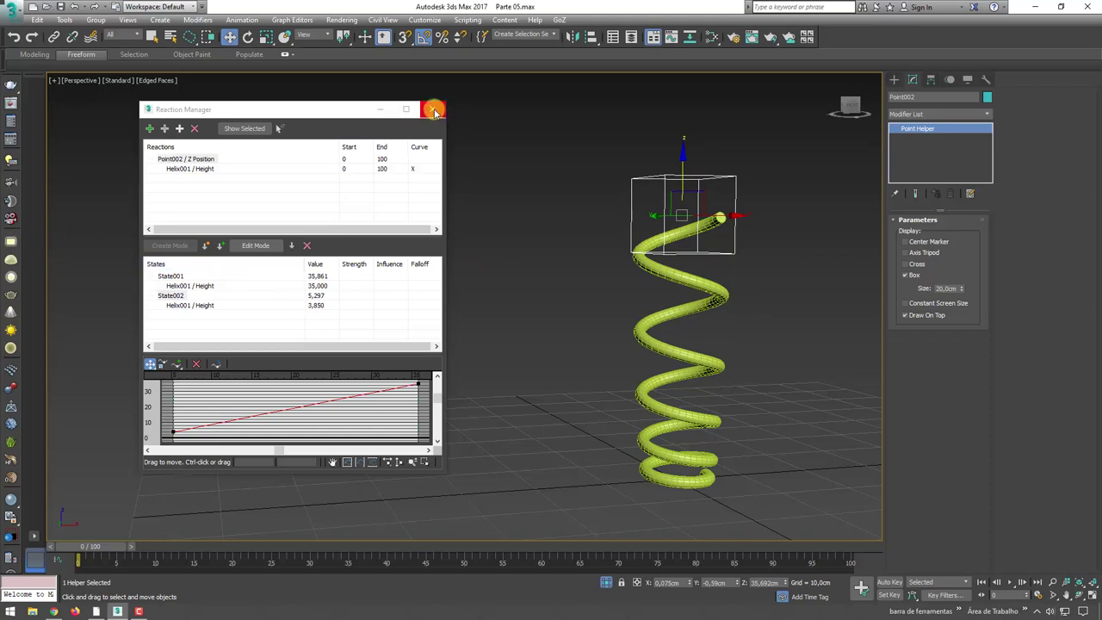
pyautogui.click(433, 110)
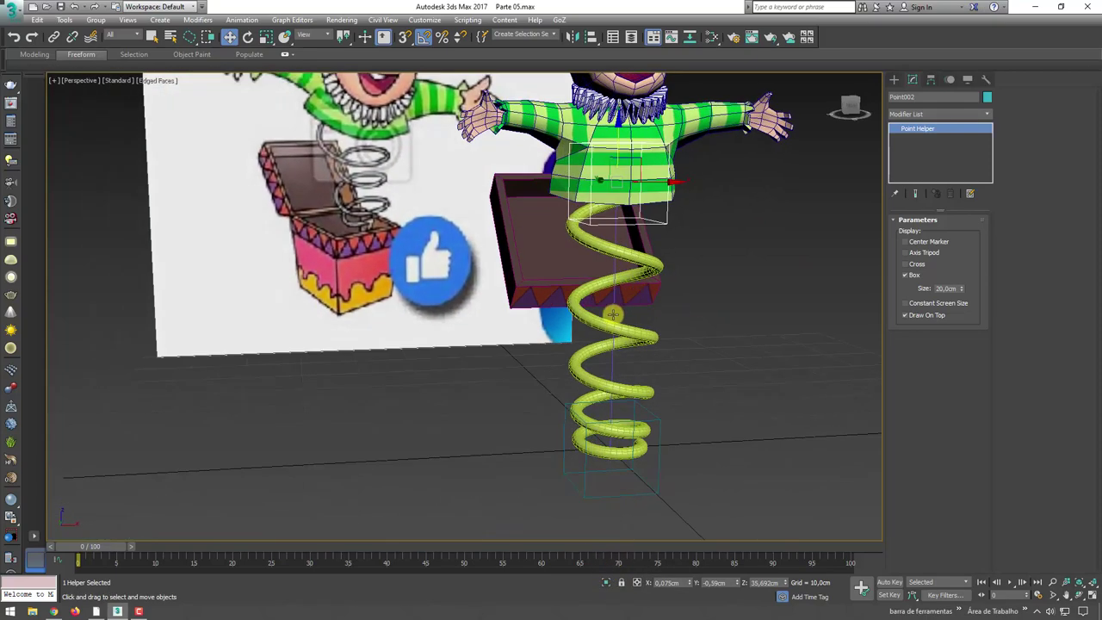
# Isolate the spring together with its base box and top Point002 helper
pyautogui.keyDown('ctrl'); pyautogui.click(626, 332); pyautogui.keyUp('ctrl')
pyautogui.keyDown('ctrl'); pyautogui.click(657, 429); pyautogui.keyUp('ctrl')
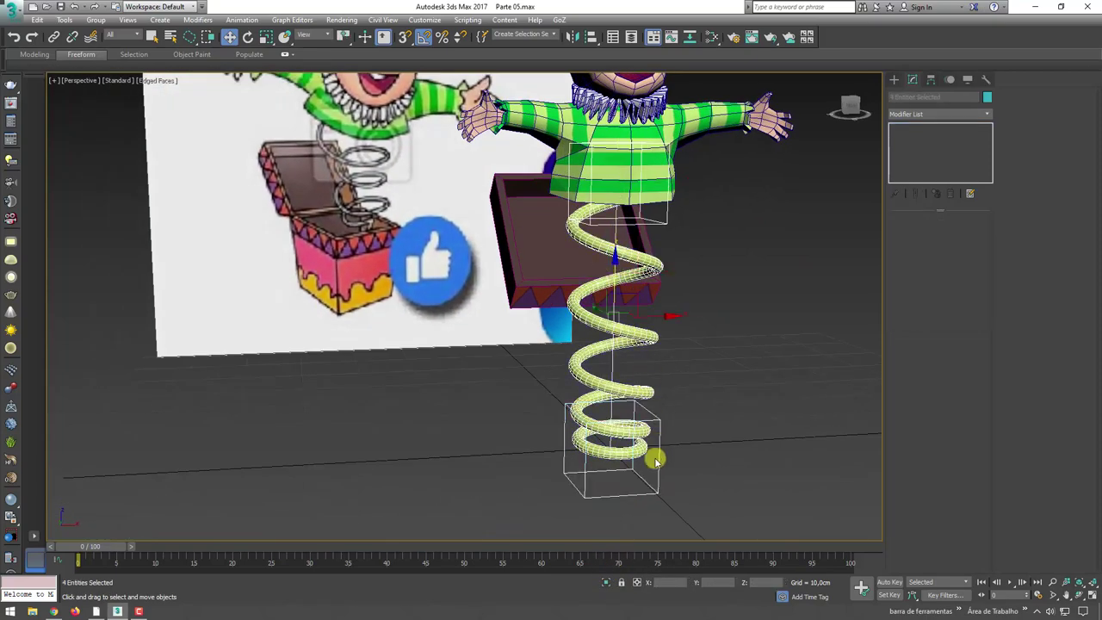
pyautogui.click(607, 583)
# Move Point002 to test the spring stretching and squashing
pyautogui.click(487, 241)
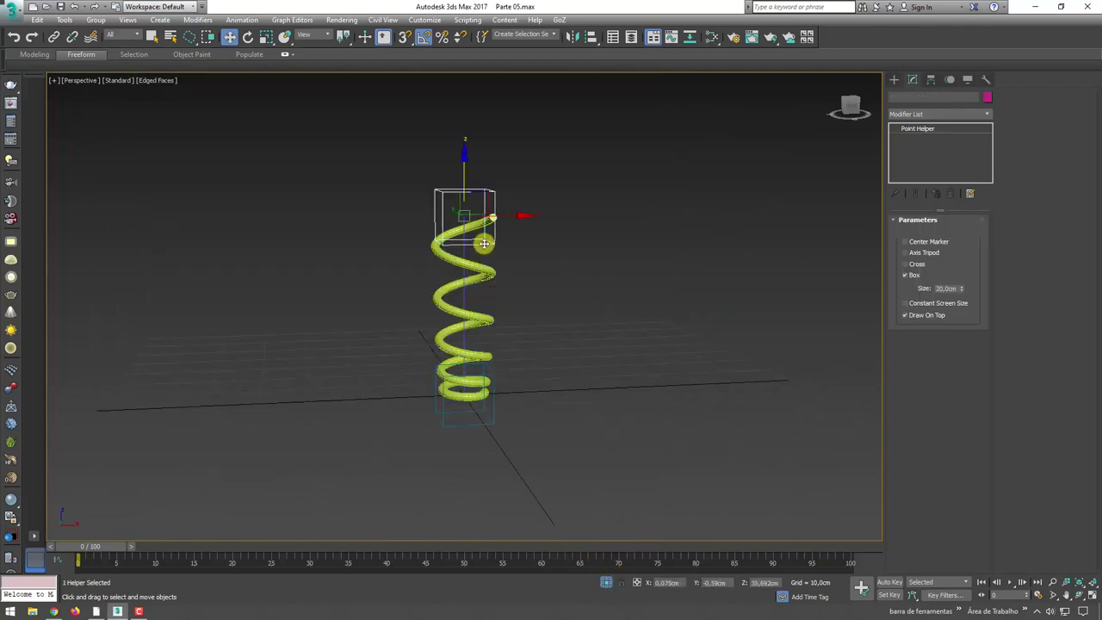
pyautogui.moveTo(488, 197)
pyautogui.mouseDown()
pyautogui.moveTo(437, 370)
pyautogui.moveTo(711, 167)
pyautogui.moveTo(760, 199)
pyautogui.moveTo(330, 126)
pyautogui.moveTo(522, 162)
pyautogui.mouseUp()
pyautogui.click(484, 276)
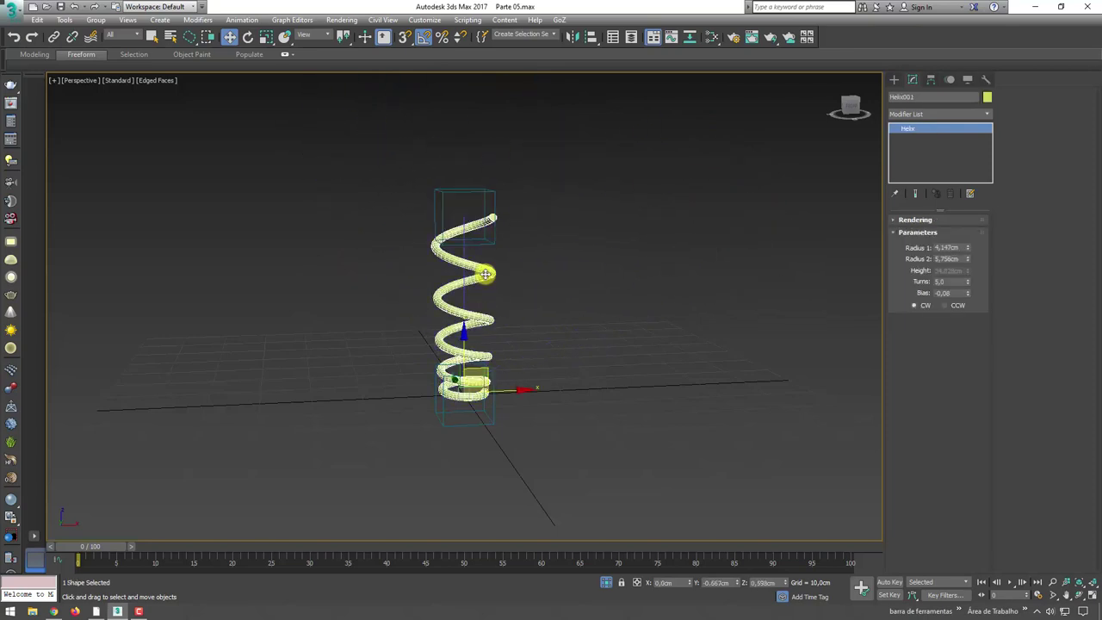
pyautogui.keyDown('alt'); pyautogui.moveTo(503, 283); pyautogui.dragTo(509, 281, button='middle'); pyautogui.keyUp('alt')
# Rename the helix to mola and bind it with PathDeform (WSM) to the linha_ctrl path
pyautogui.doubleClick(904, 98)
pyautogui.write('mola')
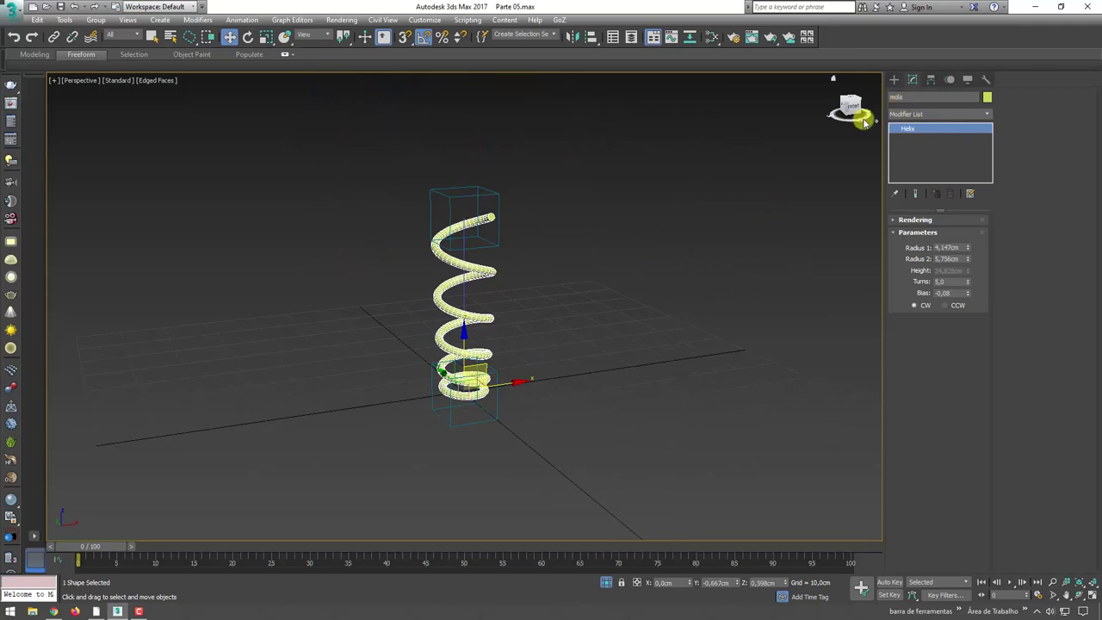
pyautogui.click(951, 115)
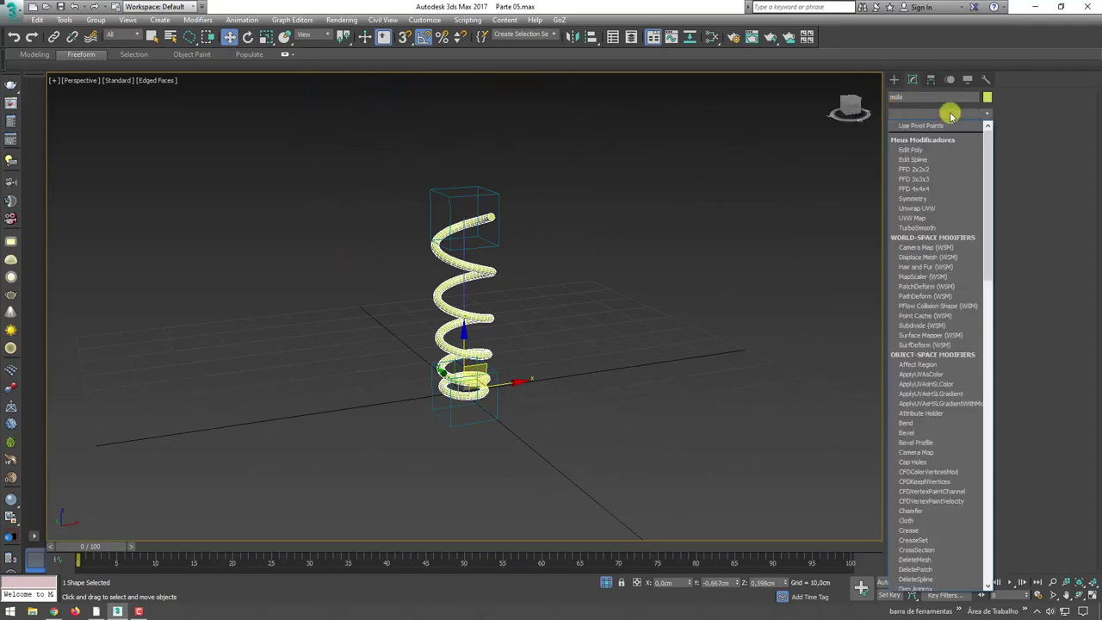
pyautogui.click(923, 297)
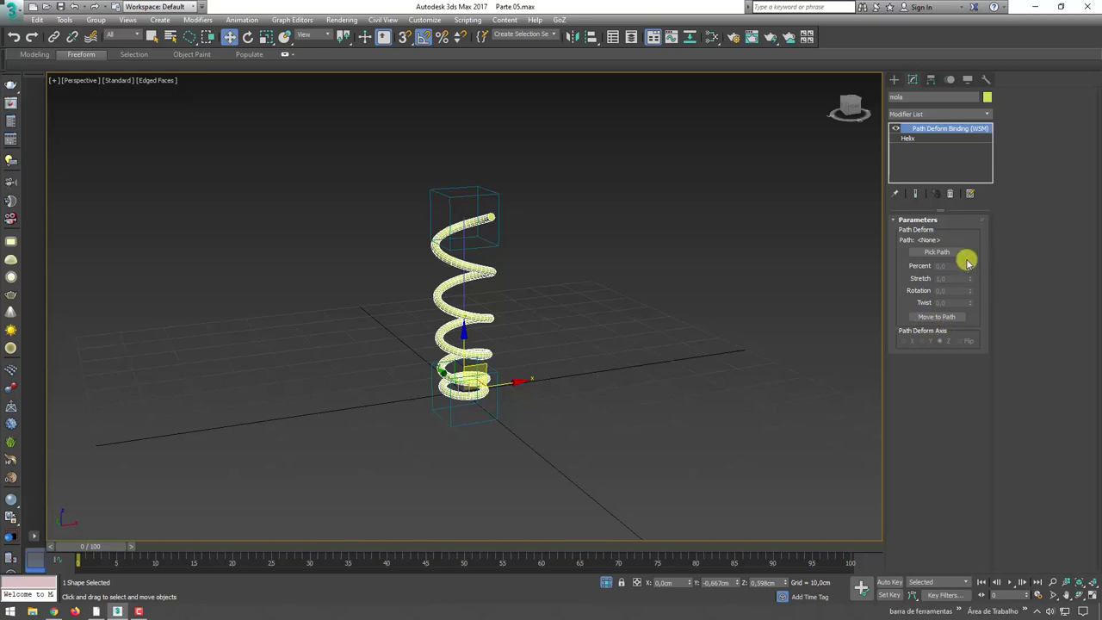
pyautogui.click(938, 253)
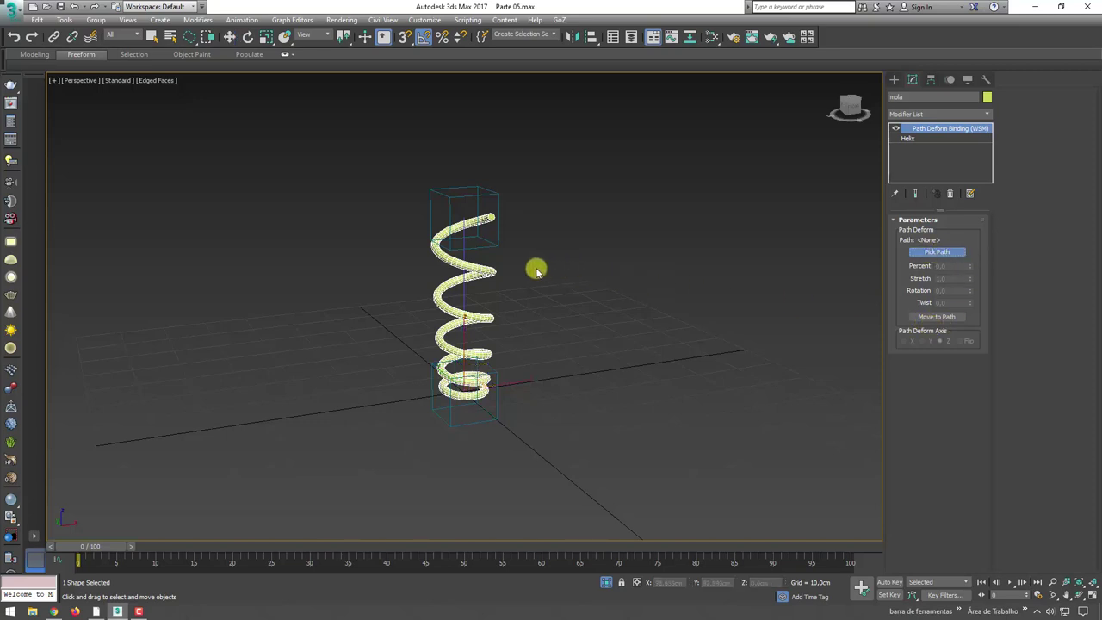
pyautogui.click(464, 252)
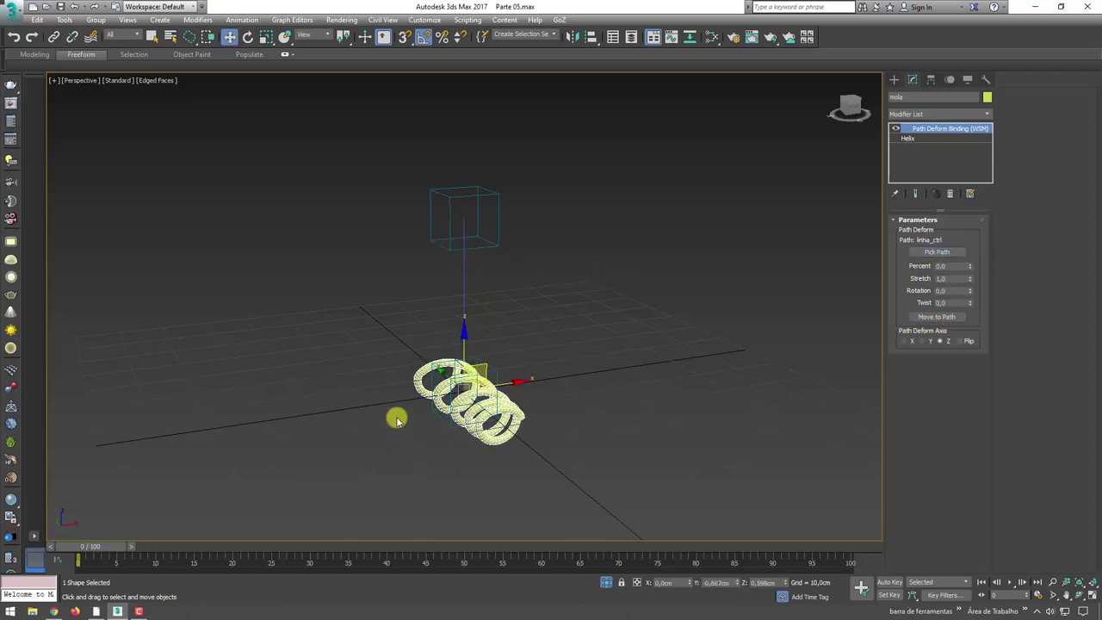
# Move the spring onto the path and set the deform axis to Z so it stands upright
pyautogui.keyDown('alt'); pyautogui.moveTo(433, 374); pyautogui.dragTo(463, 379, button='middle'); pyautogui.keyUp('alt')
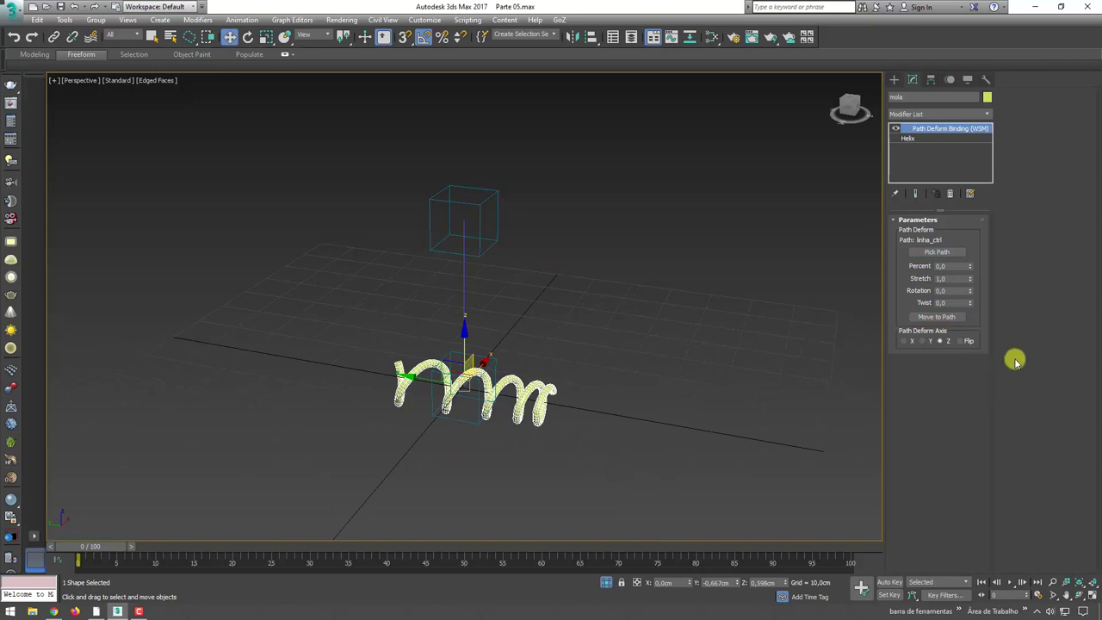
pyautogui.click(929, 341)
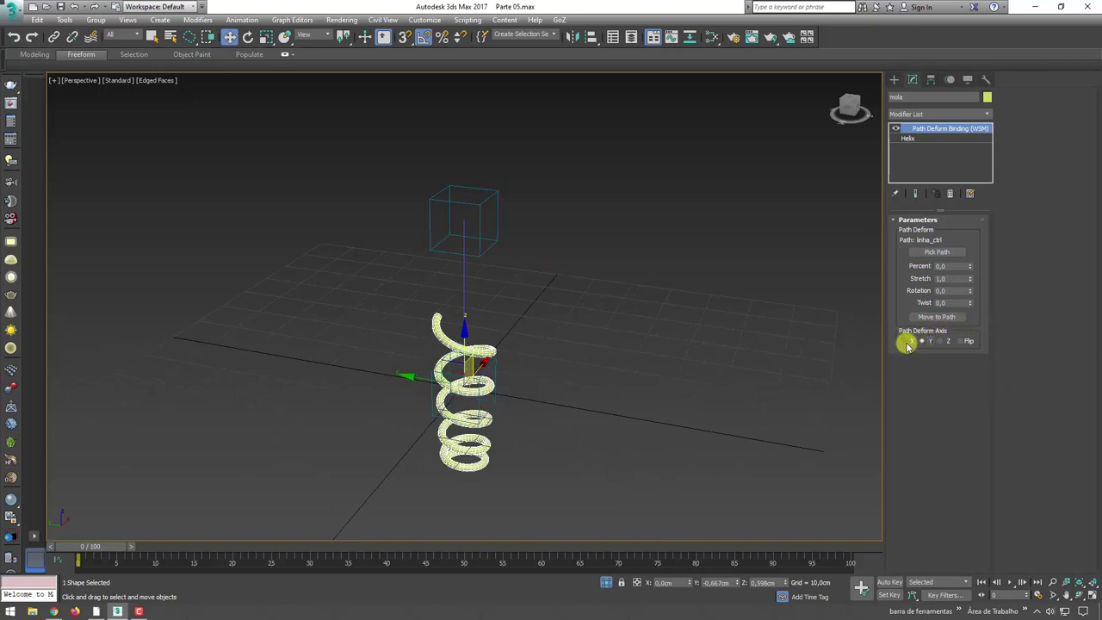
pyautogui.click(904, 341)
pyautogui.click(921, 342)
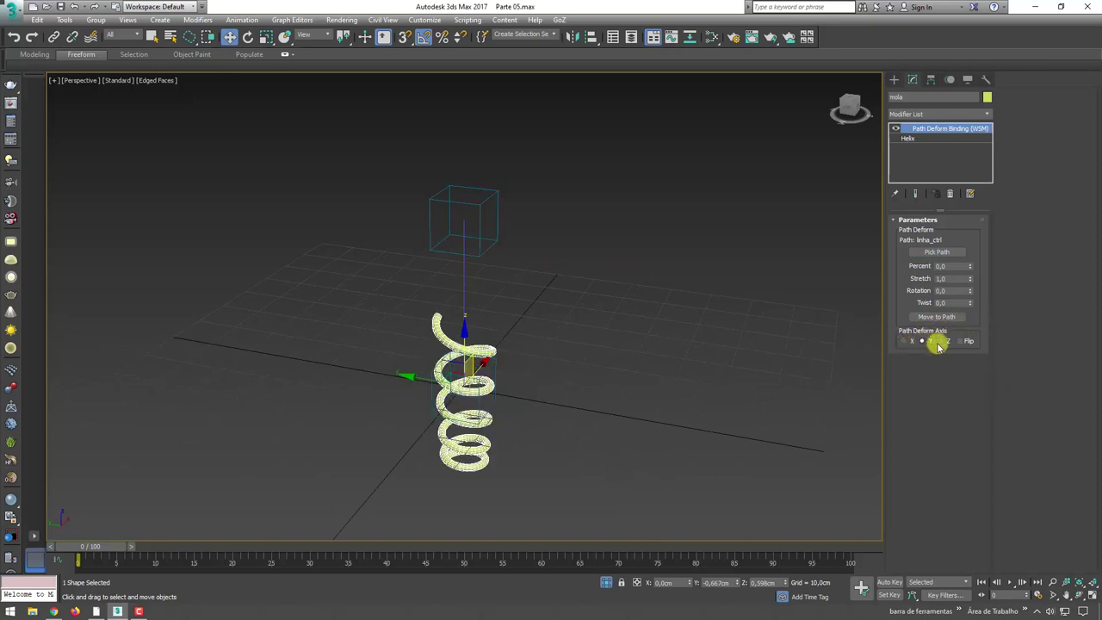
pyautogui.click(930, 317)
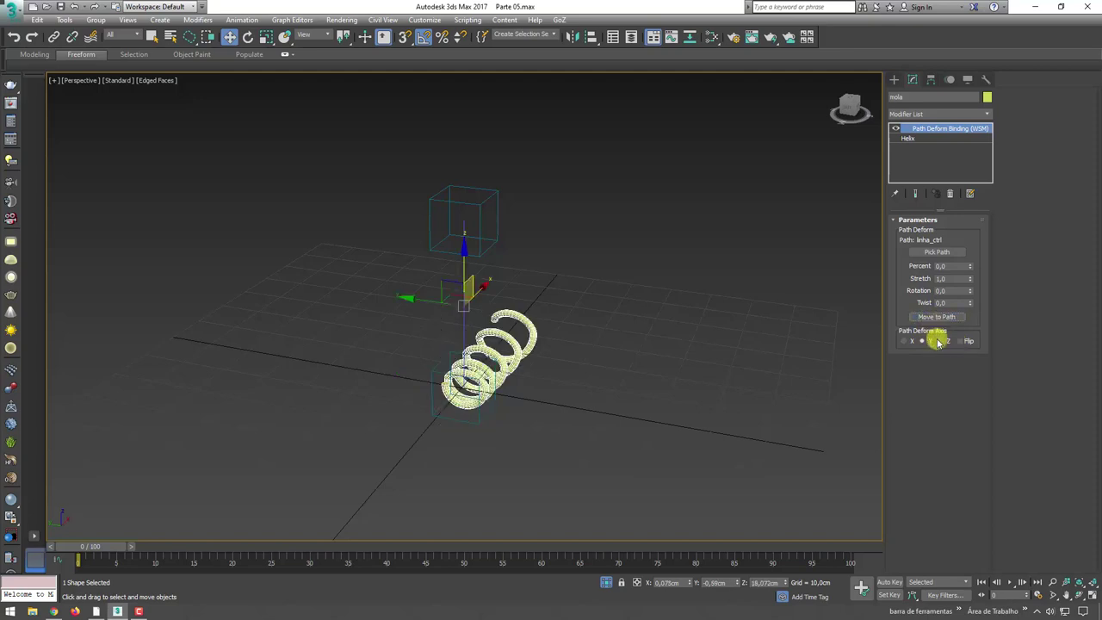
pyautogui.click(941, 341)
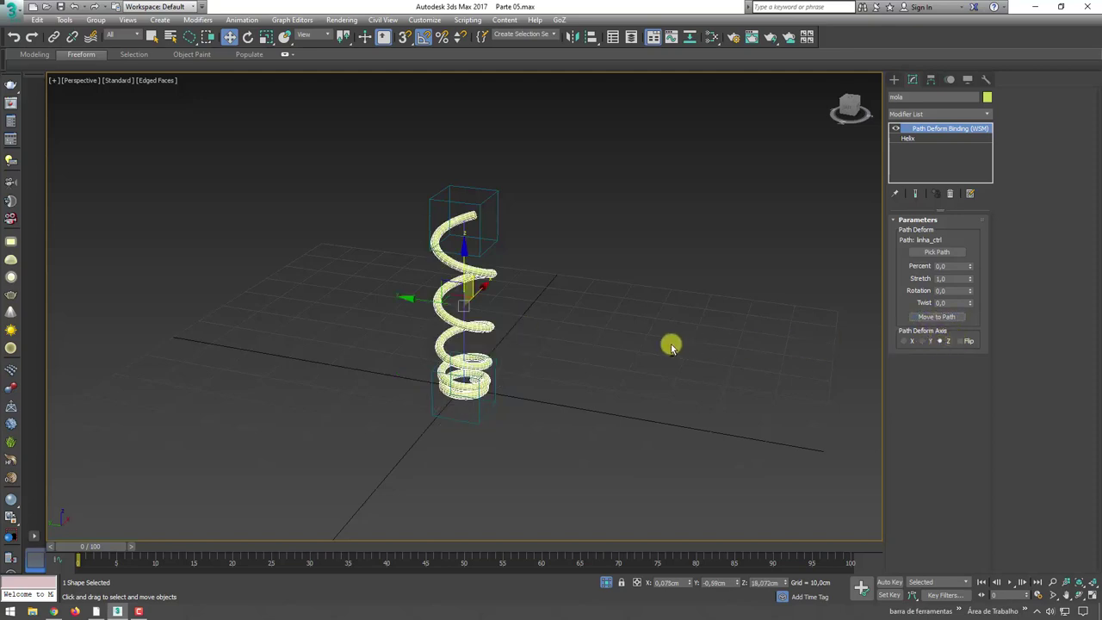
pyautogui.moveTo(668, 345)
pyautogui.keyDown('alt'); pyautogui.mouseDown(button='middle')
pyautogui.moveTo(617, 325)
pyautogui.moveTo(620, 292)
pyautogui.mouseUp(button='middle'); pyautogui.keyUp('alt')
# Drag Point002 to confirm the mola spring bends and stretches with it, then open the Animation menu
pyautogui.click(532, 199)
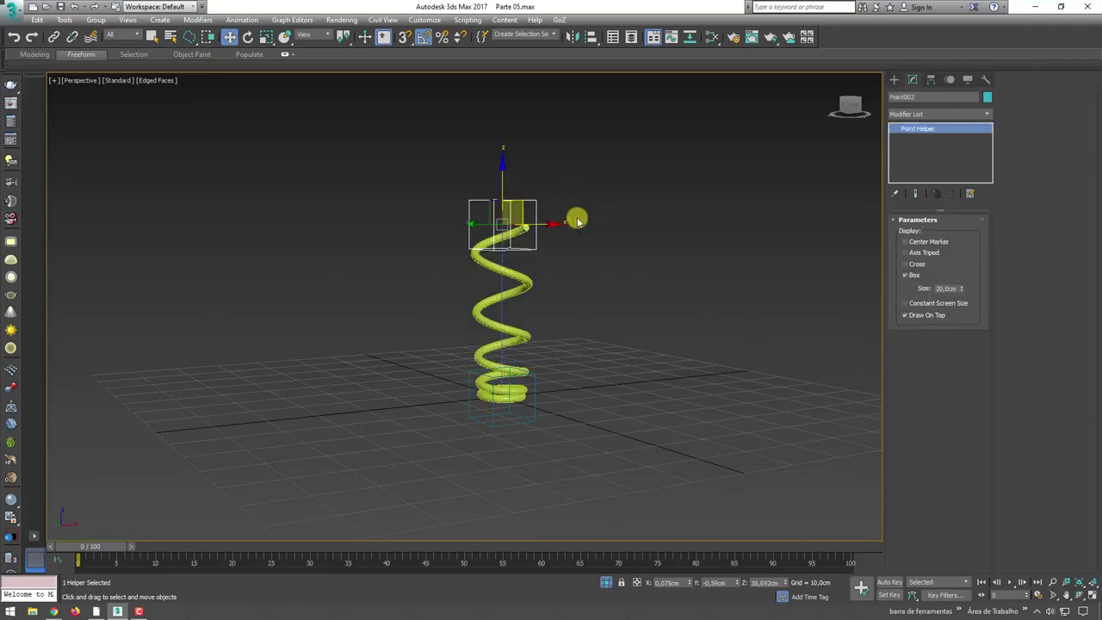
pyautogui.keyDown('alt'); pyautogui.moveTo(532, 199); pyautogui.dragTo(527, 205, button='middle'); pyautogui.keyUp('alt')
pyautogui.moveTo(524, 201)
pyautogui.mouseDown()
pyautogui.moveTo(597, 226)
pyautogui.moveTo(657, 214)
pyautogui.moveTo(517, 164)
pyautogui.moveTo(439, 266)
pyautogui.moveTo(593, 239)
pyautogui.moveTo(622, 302)
pyautogui.moveTo(485, 287)
pyautogui.moveTo(440, 189)
pyautogui.moveTo(649, 232)
pyautogui.moveTo(490, 216)
pyautogui.moveTo(420, 189)
pyautogui.moveTo(461, 228)
pyautogui.mouseUp()
pyautogui.moveTo(322, 308)
pyautogui.keyDown('alt'); pyautogui.mouseDown(button='middle')
pyautogui.moveTo(381, 333)
pyautogui.moveTo(494, 220)
pyautogui.mouseUp(button='middle'); pyautogui.keyUp('alt')
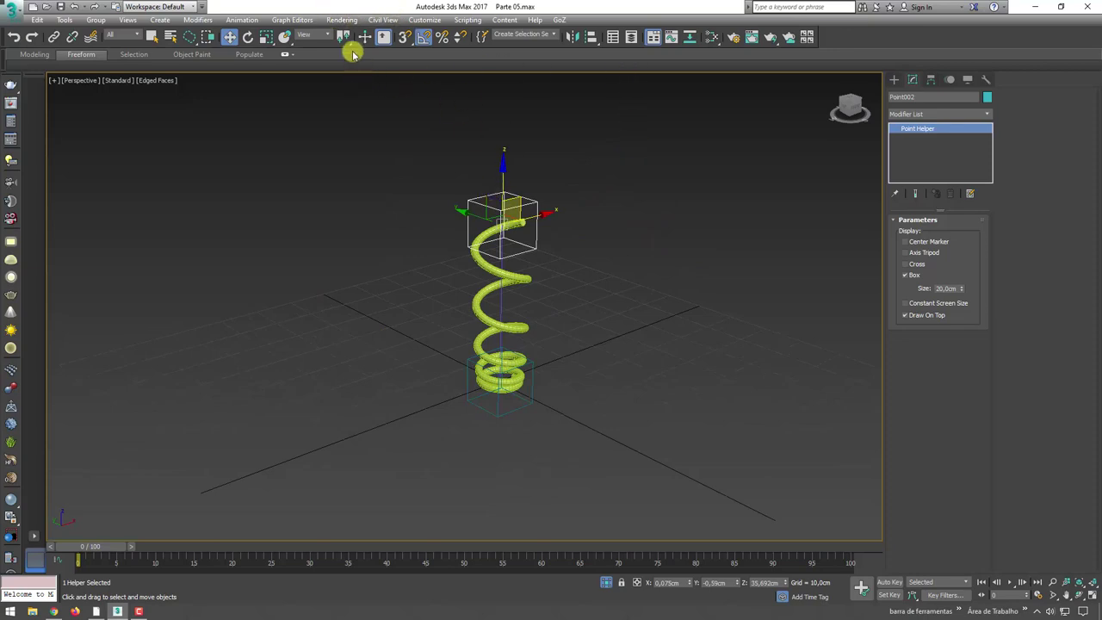
pyautogui.click(291, 20)
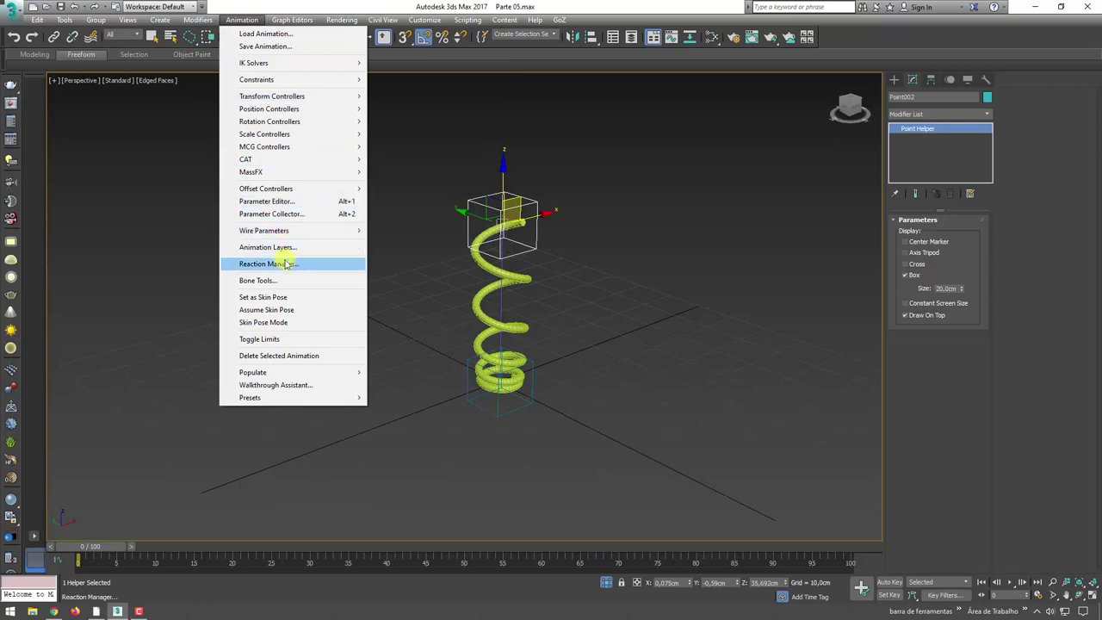
# Reopen the Reaction Manager, move it aside to reveal the spring, and turn on Create Mode
pyautogui.click(277, 268)
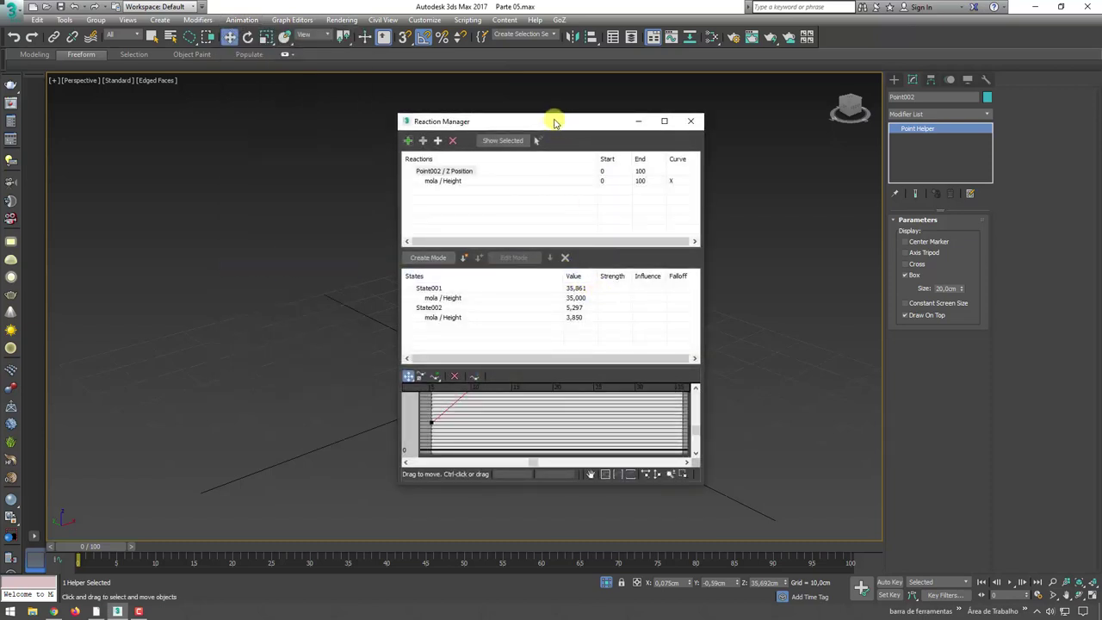
pyautogui.moveTo(555, 122); pyautogui.dragTo(251, 108)
pyautogui.click(143, 306)
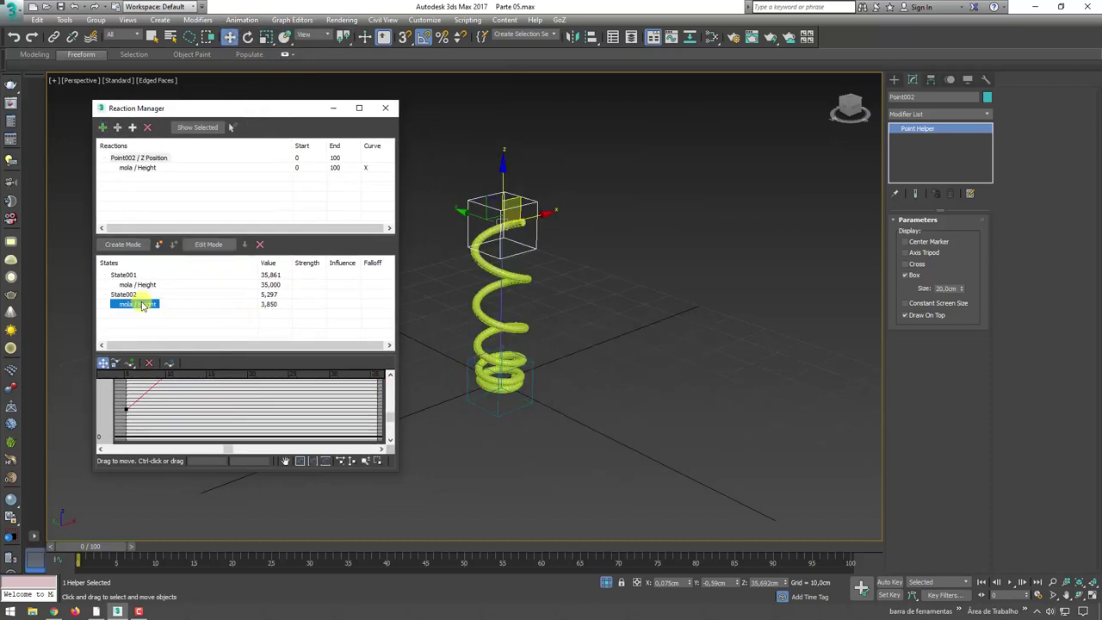
pyautogui.moveTo(455, 336); pyautogui.dragTo(526, 340, button='middle')
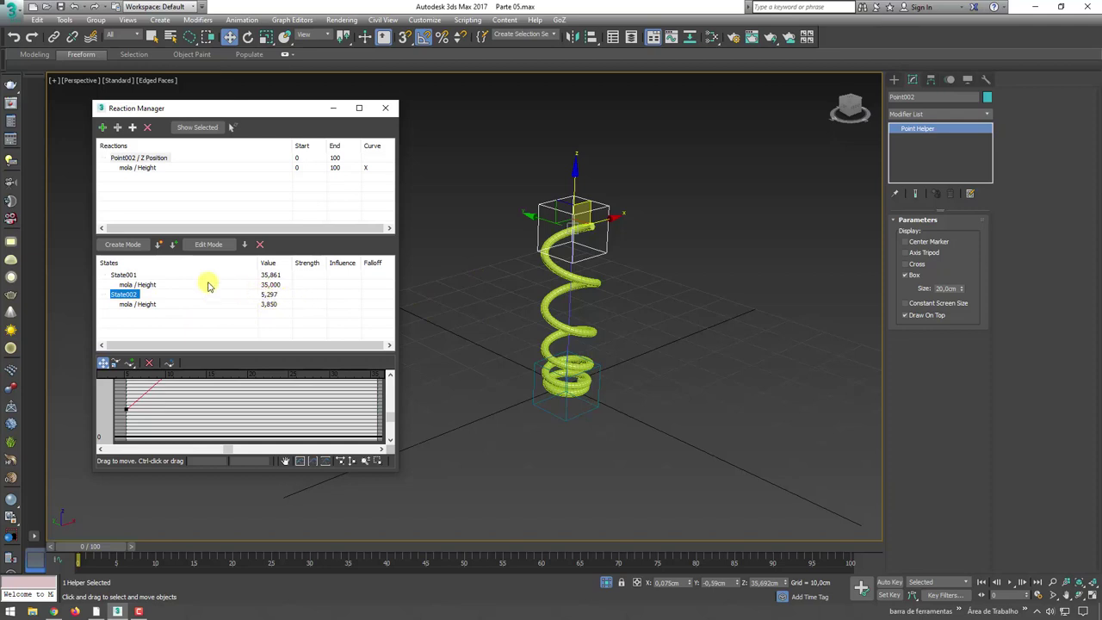
pyautogui.click(131, 246)
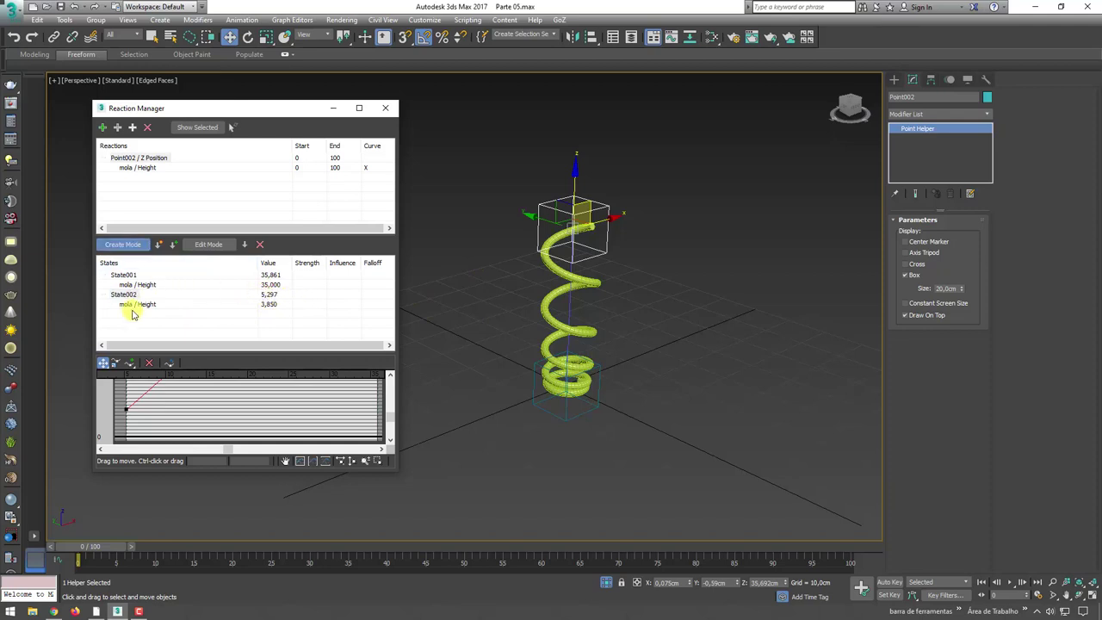
pyautogui.keyDown('alt'); pyautogui.moveTo(516, 221); pyautogui.dragTo(517, 270, button='middle'); pyautogui.keyUp('alt')
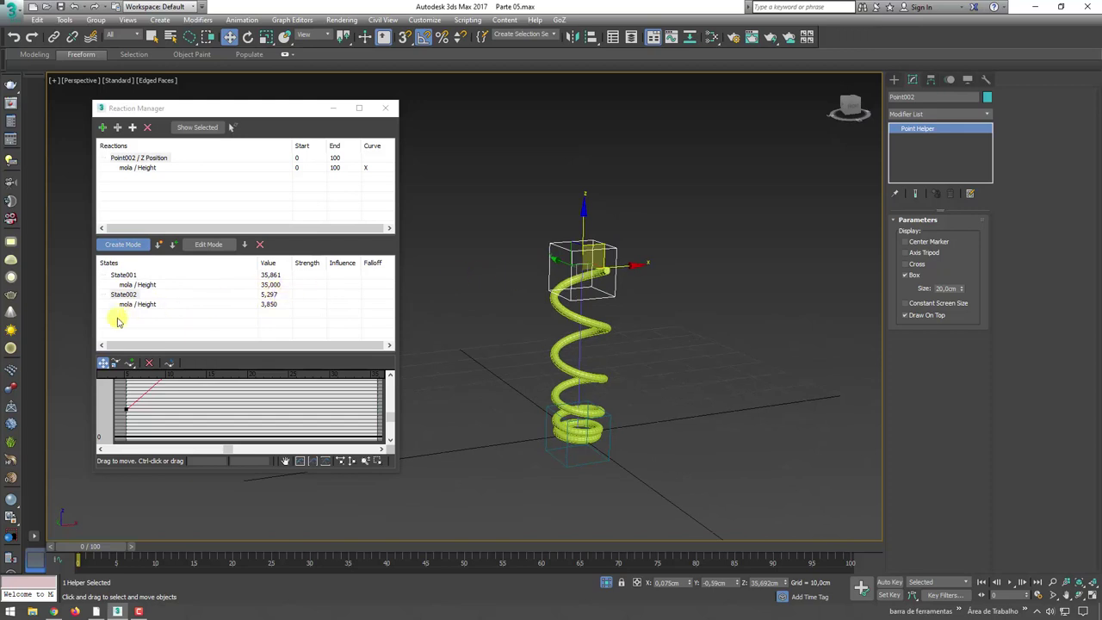
# Delete State002 and State001, then turn off Create Mode
pyautogui.click(131, 295)
pyautogui.click(259, 243)
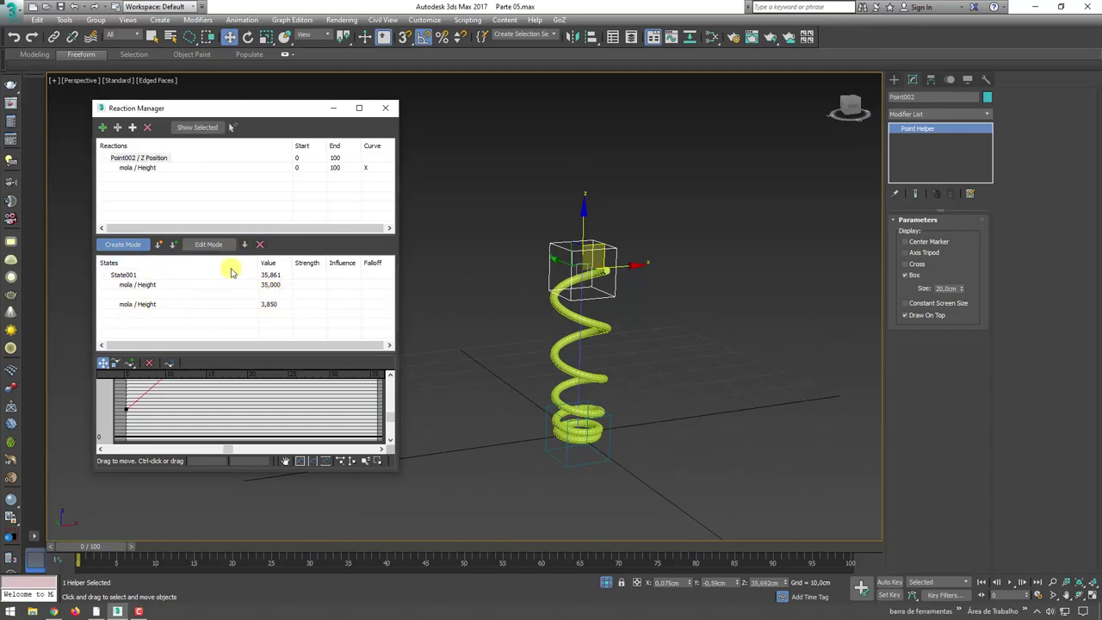
pyautogui.moveTo(584, 226)
pyautogui.mouseDown()
pyautogui.moveTo(586, 148)
pyautogui.moveTo(585, 231)
pyautogui.mouseUp()
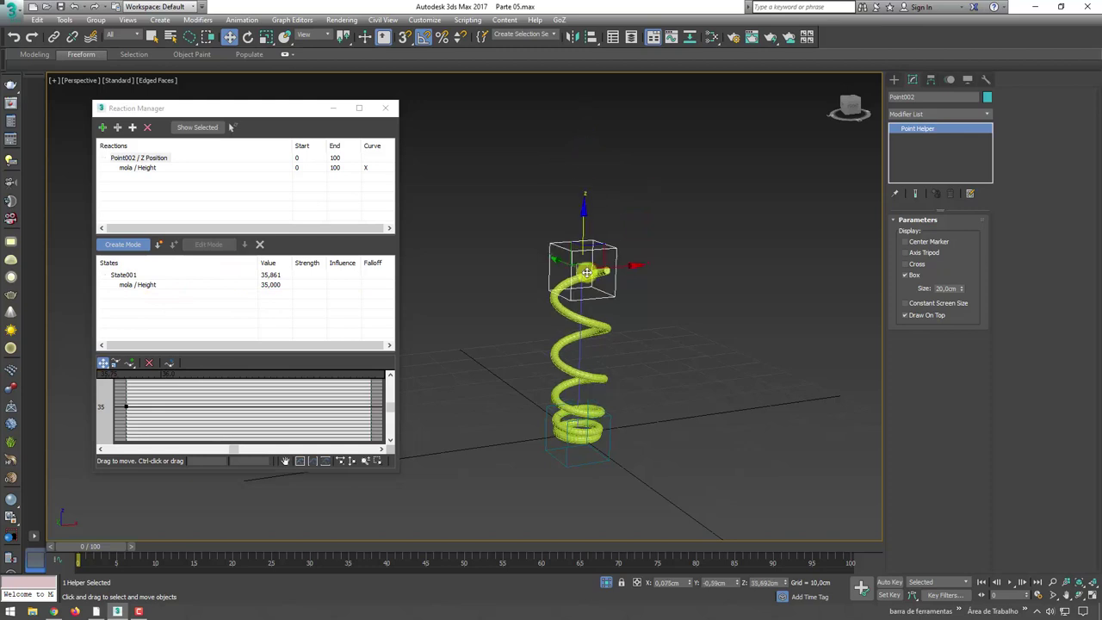
pyautogui.click(122, 276)
pyautogui.click(260, 244)
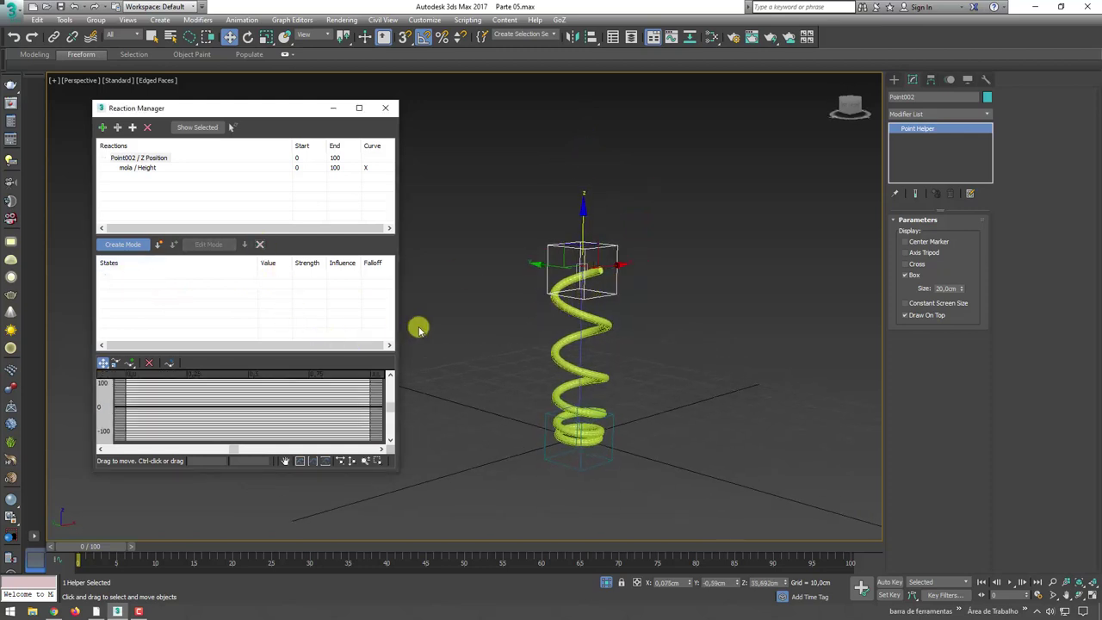
pyautogui.click(114, 244)
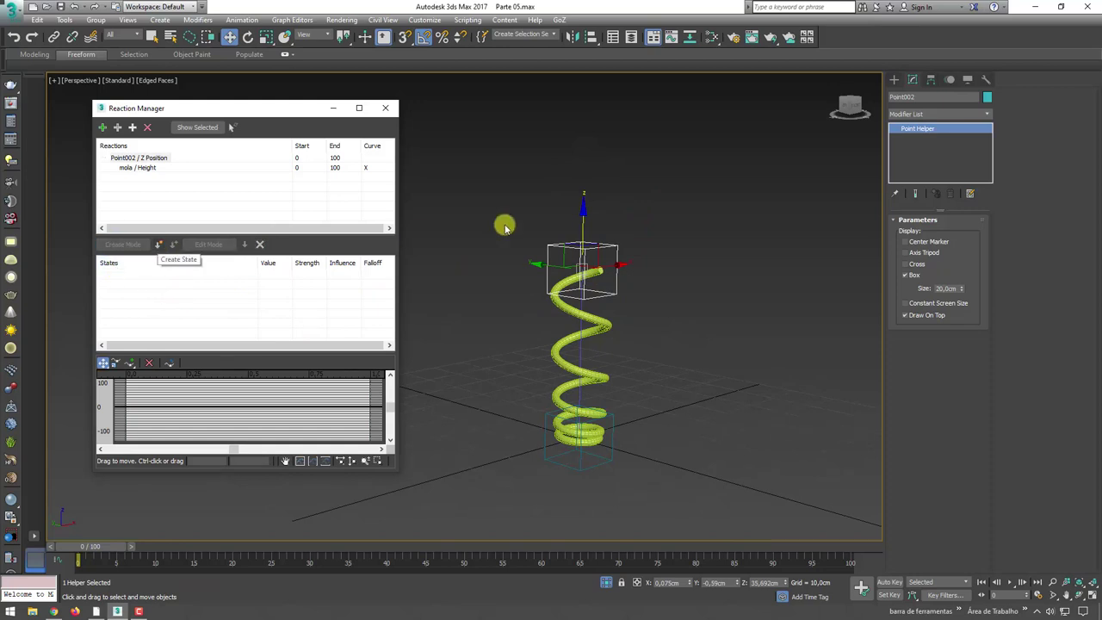
# Delete the Point002 Z Position → mola Height reaction, leaving the Reaction Manager empty
pyautogui.moveTo(580, 229); pyautogui.dragTo(589, 136)
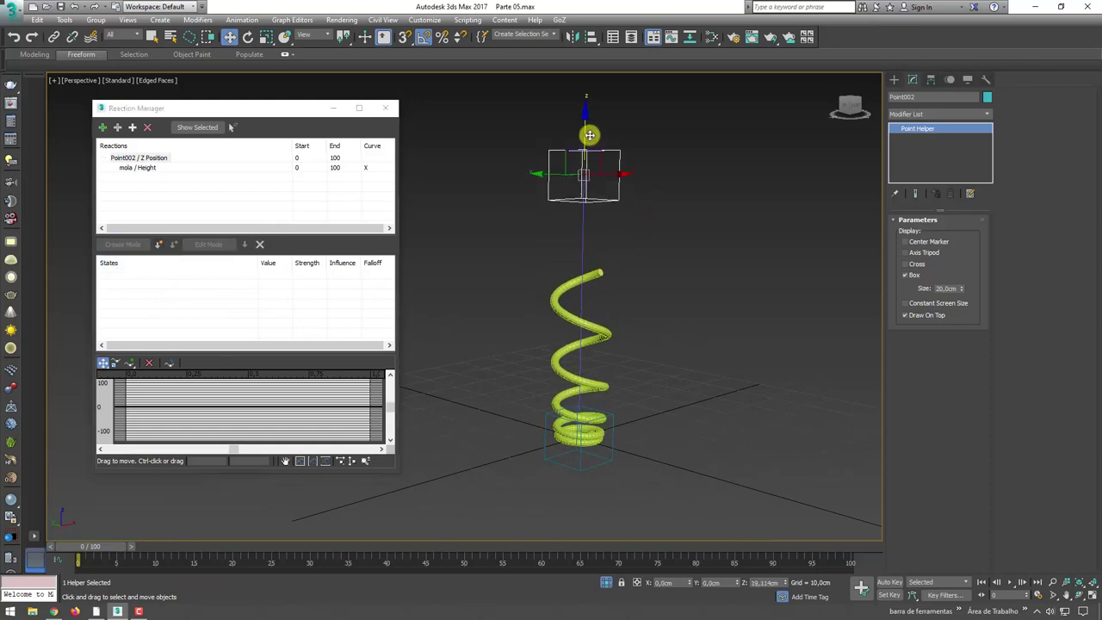
pyautogui.click(594, 273)
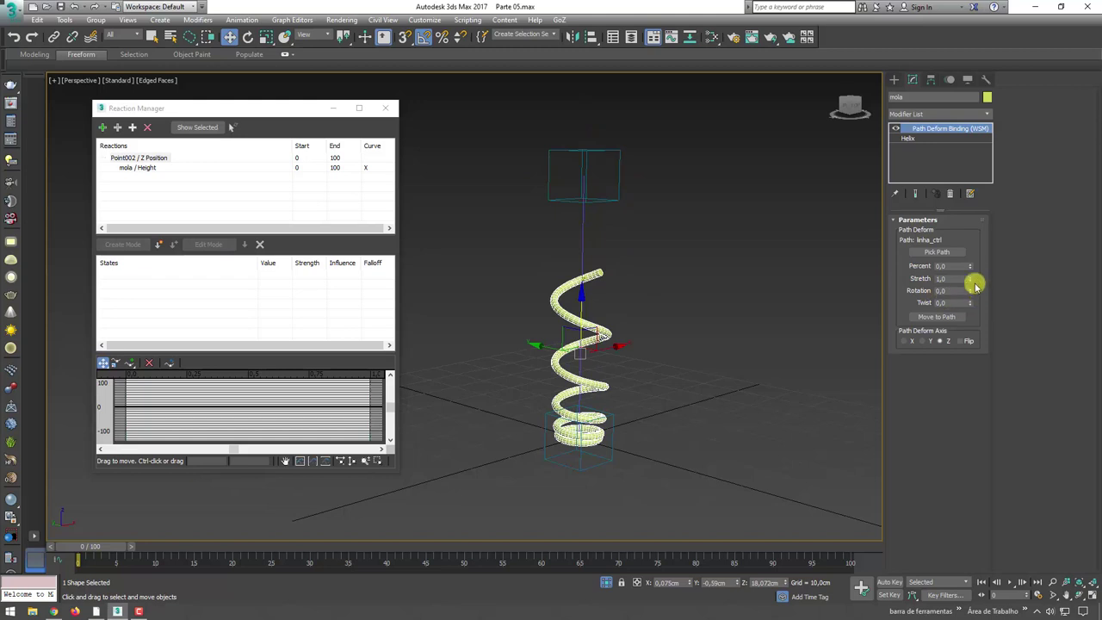
pyautogui.click(911, 137)
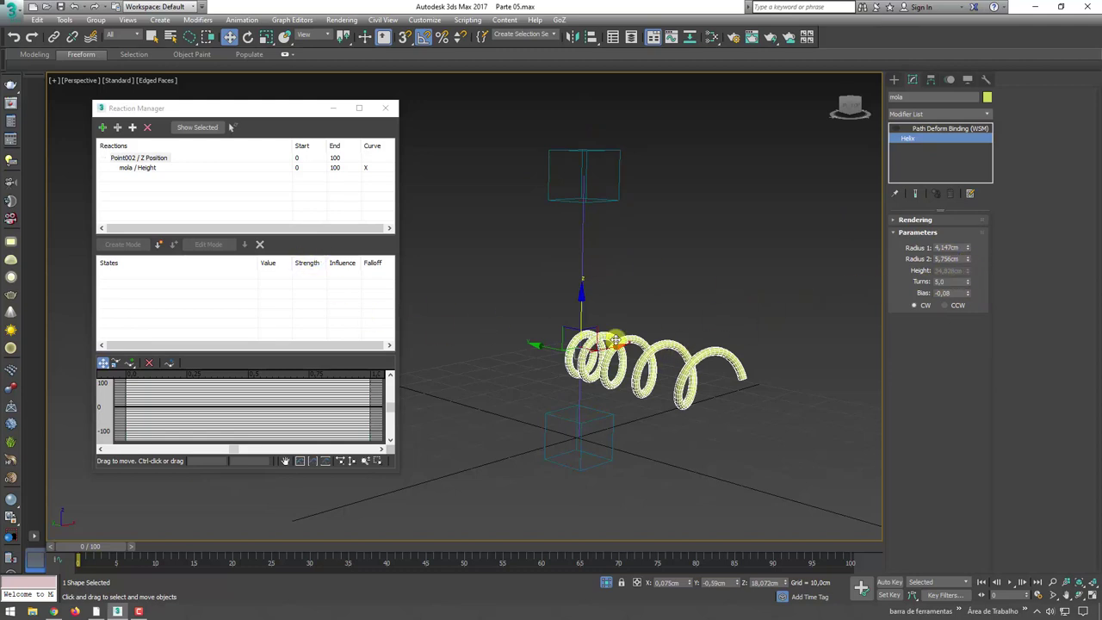
pyautogui.click(605, 401)
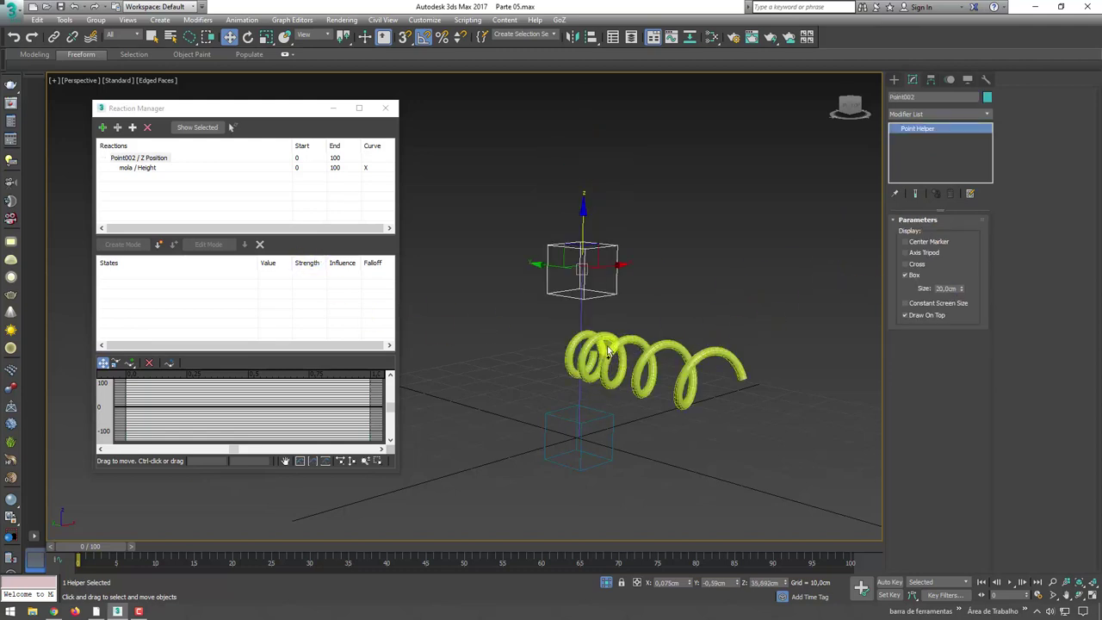
pyautogui.click(619, 368)
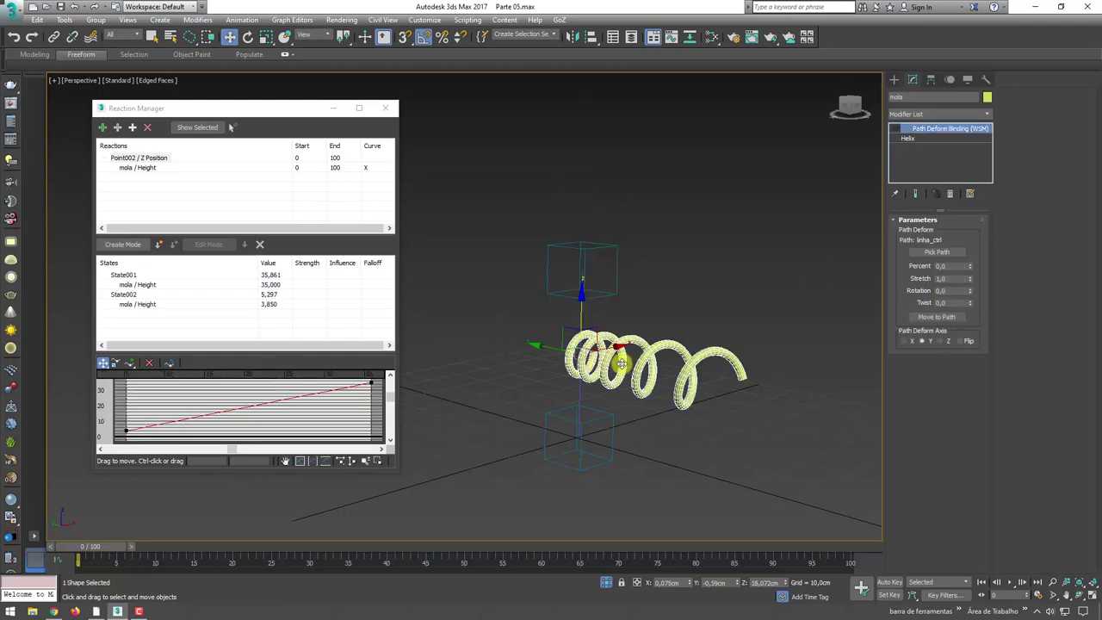
pyautogui.moveTo(173, 177); pyautogui.dragTo(112, 147)
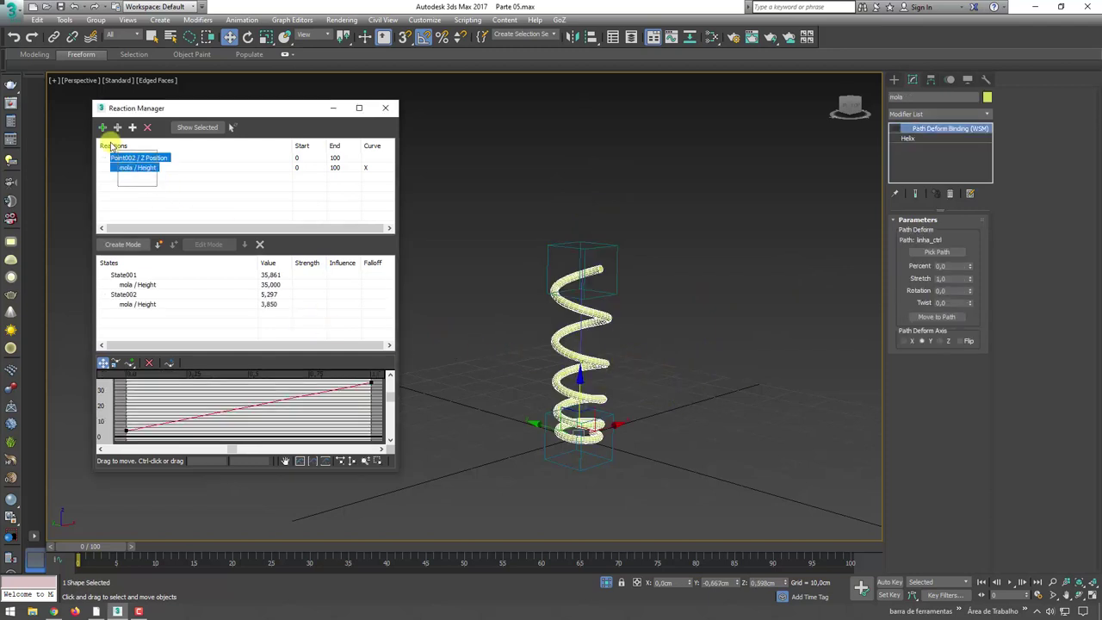
pyautogui.click(147, 127)
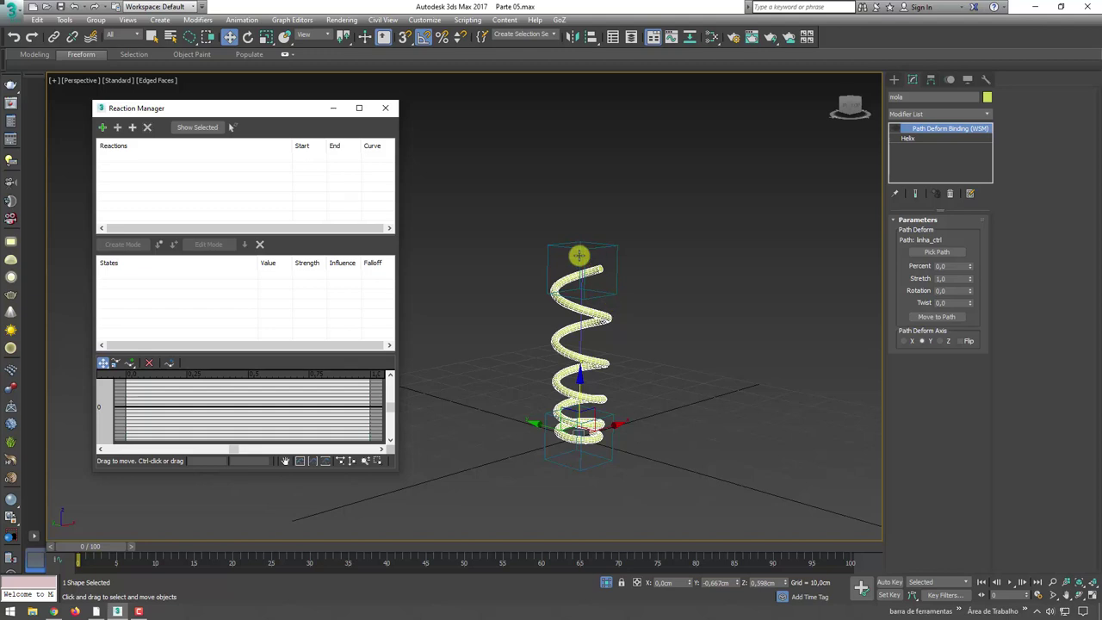
# Raise Point002 higher and stretch mola's Helix Height to 62,534cm to reach it
pyautogui.moveTo(579, 255); pyautogui.dragTo(594, 152)
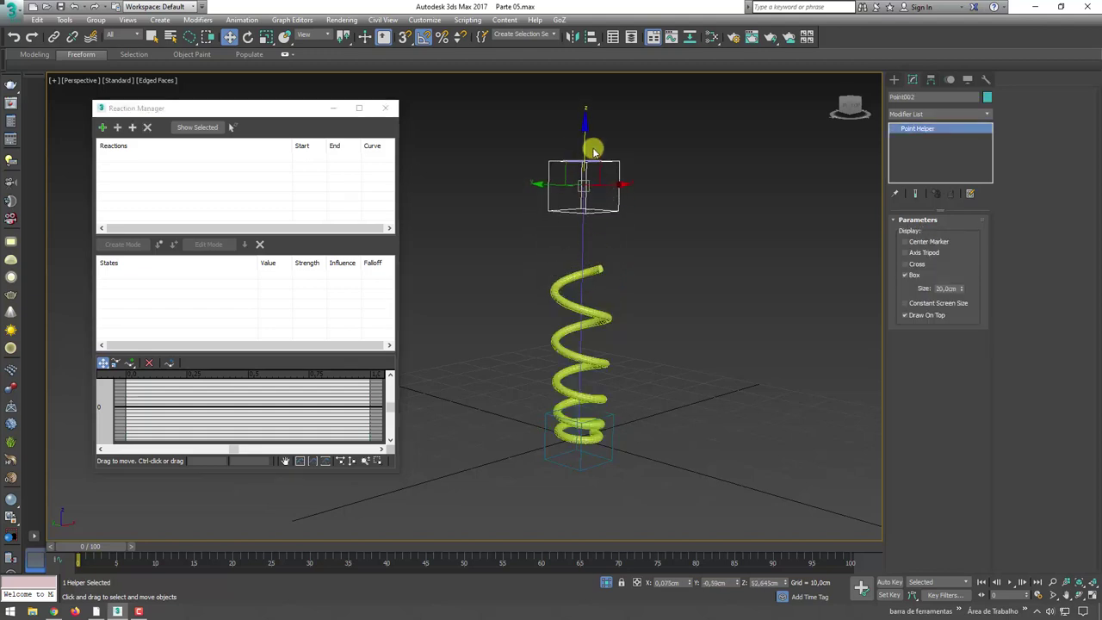
pyautogui.click(607, 272)
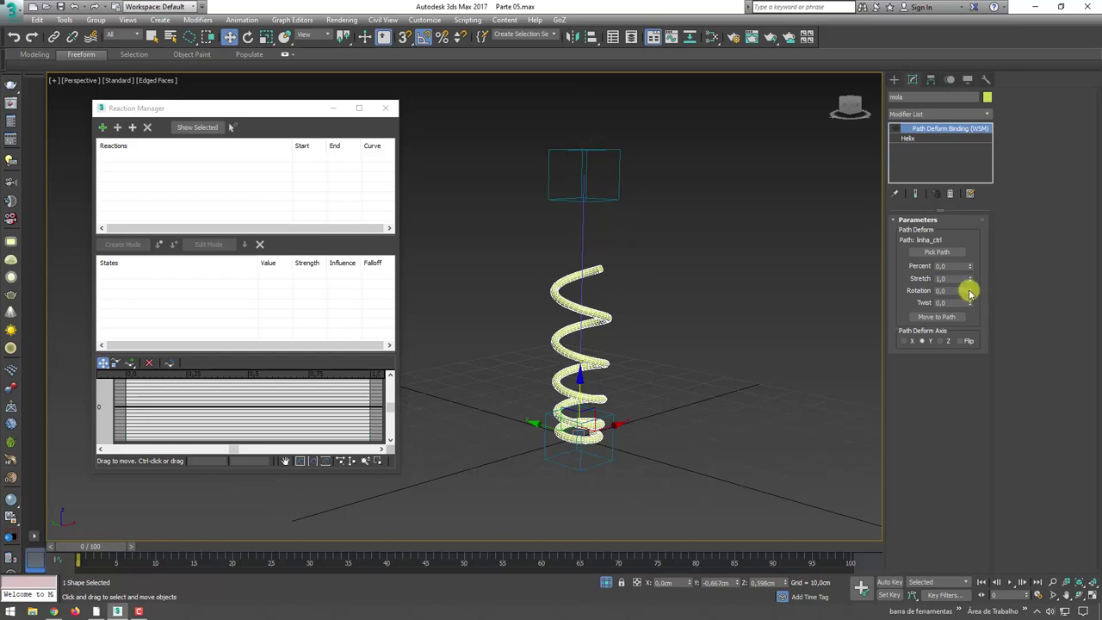
pyautogui.click(910, 138)
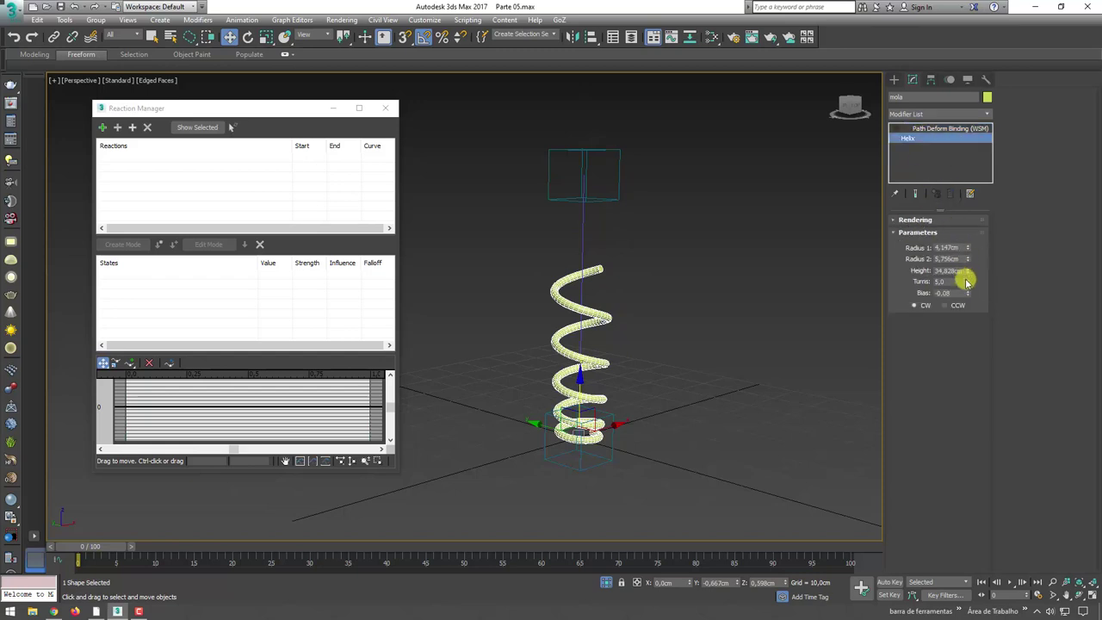
pyautogui.moveTo(969, 275); pyautogui.dragTo(966, 240)
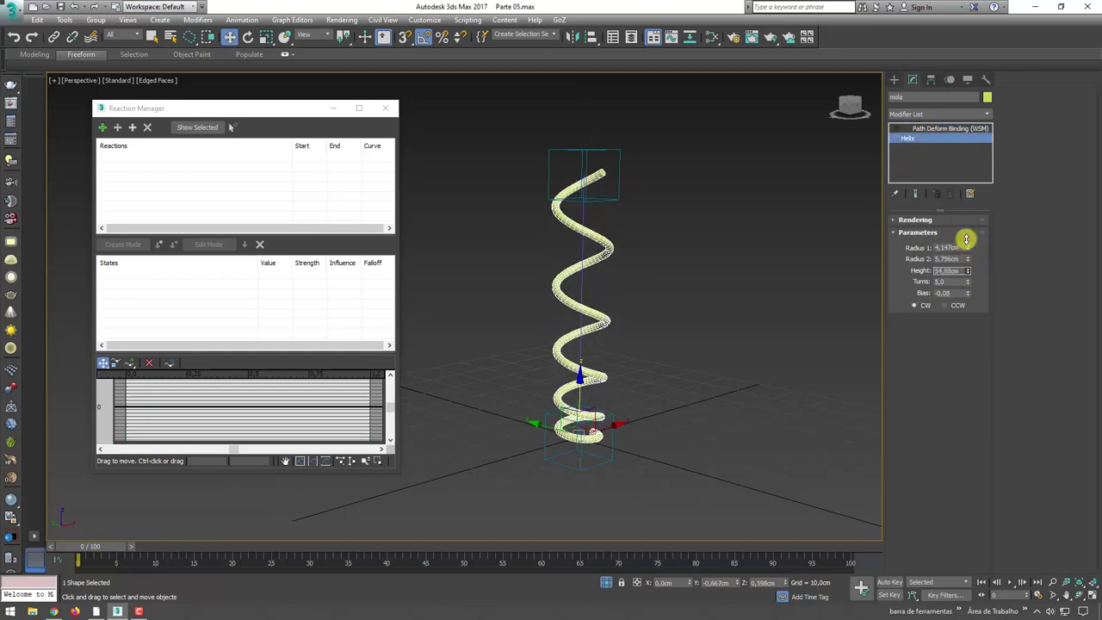
pyautogui.moveTo(965, 240); pyautogui.dragTo(984, 229)
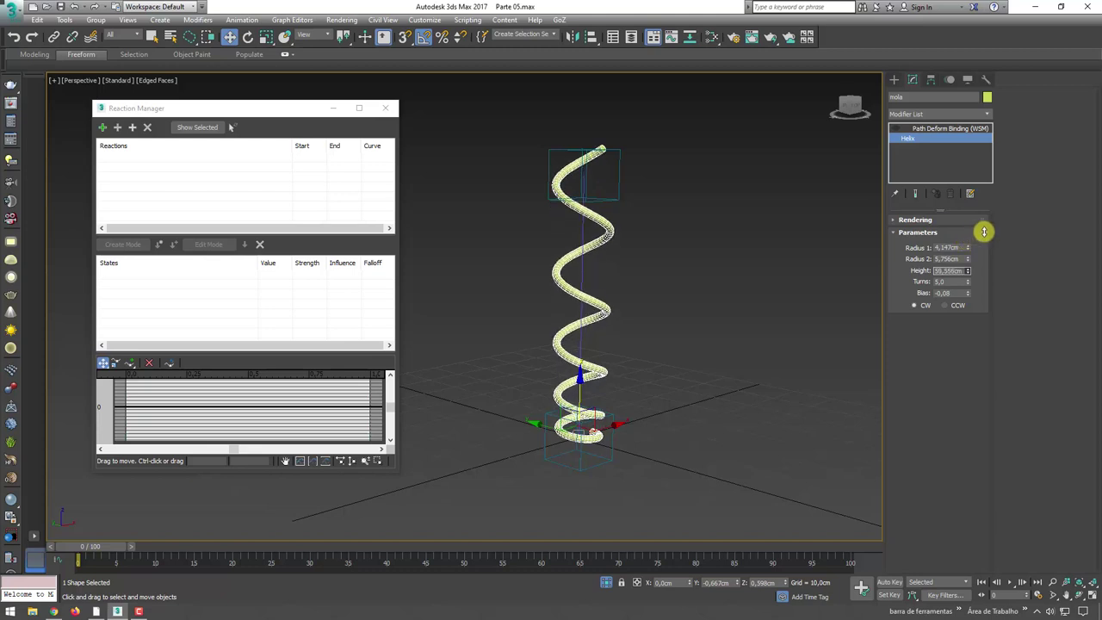
pyautogui.click(618, 147)
pyautogui.moveTo(583, 130); pyautogui.dragTo(586, 91)
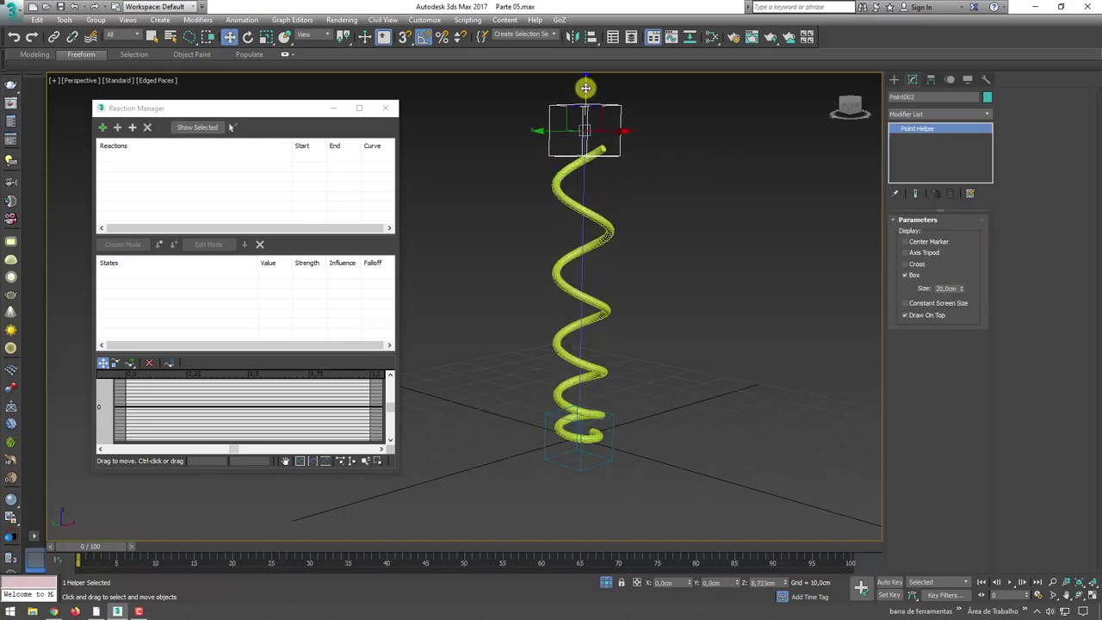
pyautogui.click(613, 250)
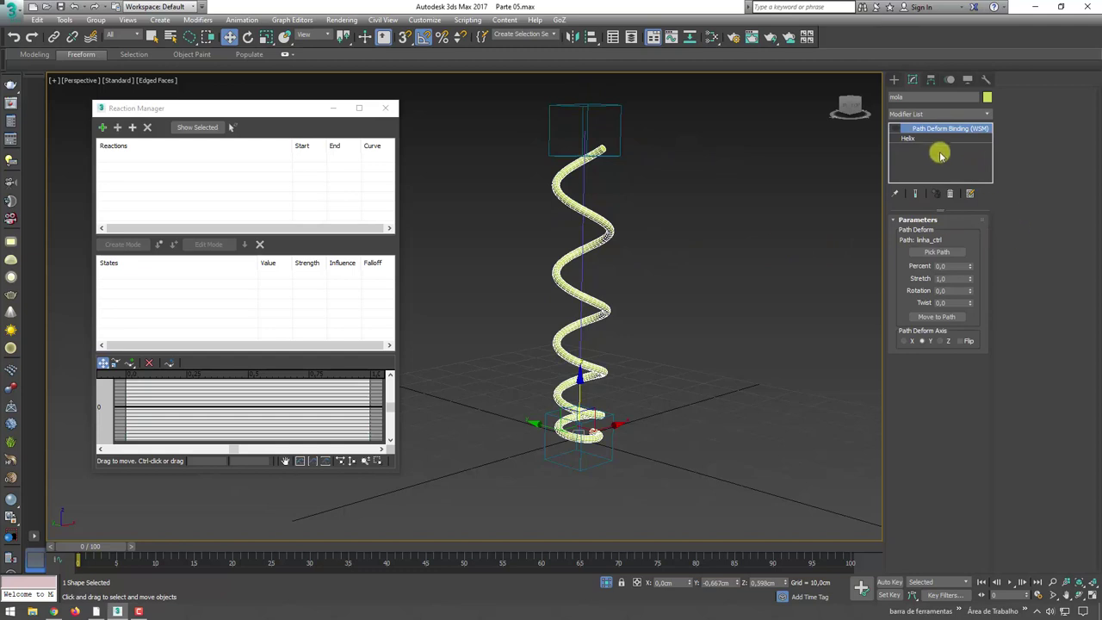
pyautogui.click(909, 139)
pyautogui.moveTo(968, 272); pyautogui.dragTo(971, 264)
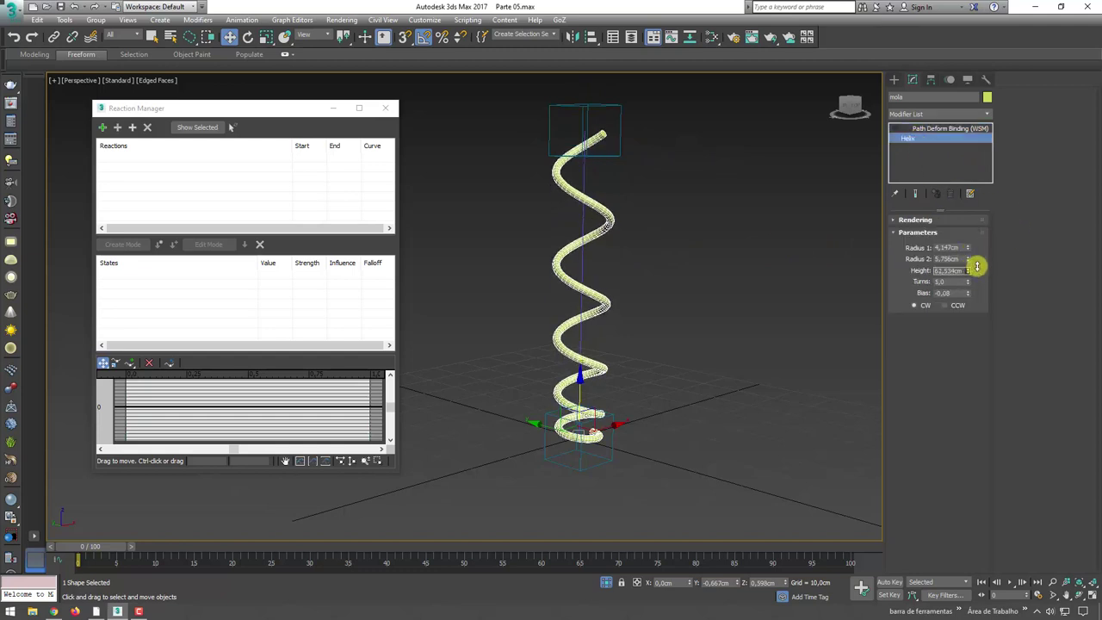
# Create a reaction with Point002's Z Position driving mola's Height, State001 pairing 63,638 with 62,534
pyautogui.click(102, 128)
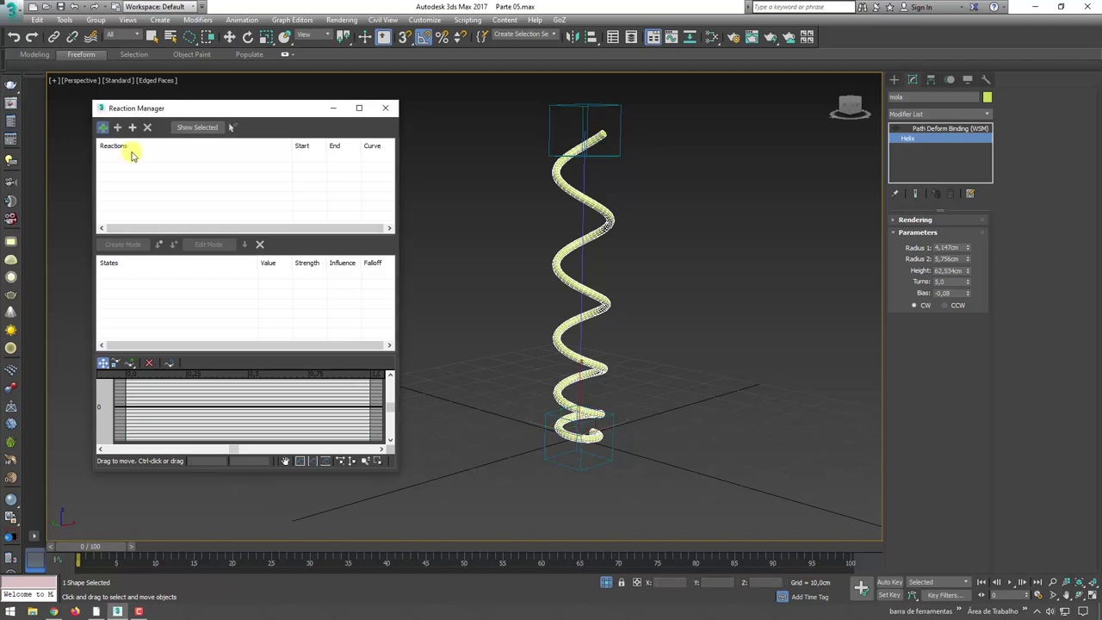
pyautogui.click(601, 222)
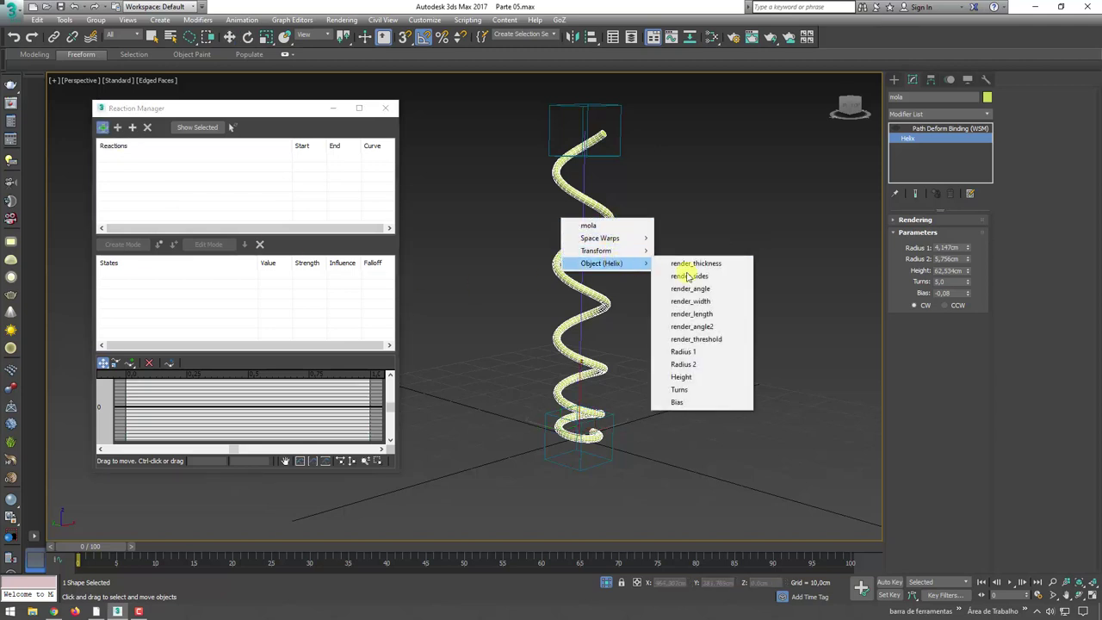
pyautogui.moveTo(601, 263)
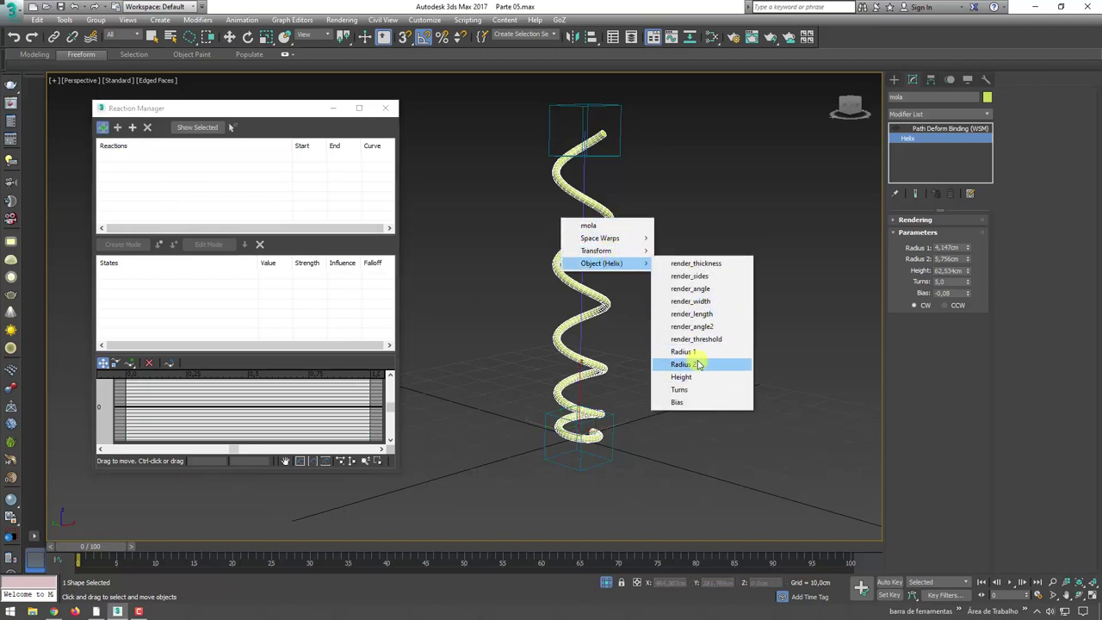
pyautogui.click(701, 169)
pyautogui.click(619, 142)
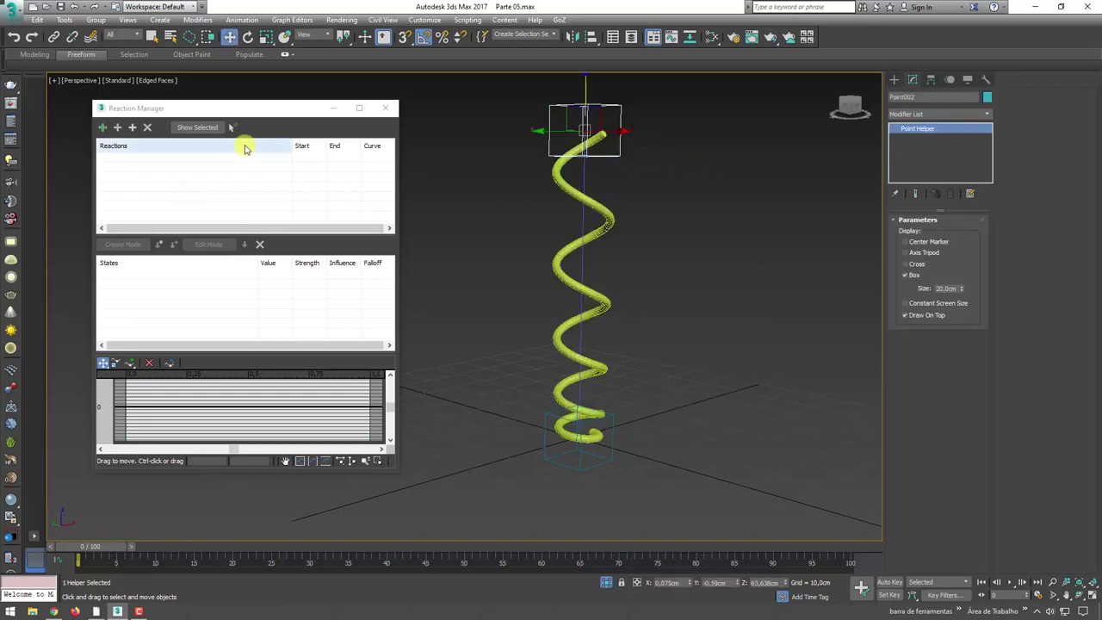
pyautogui.click(102, 128)
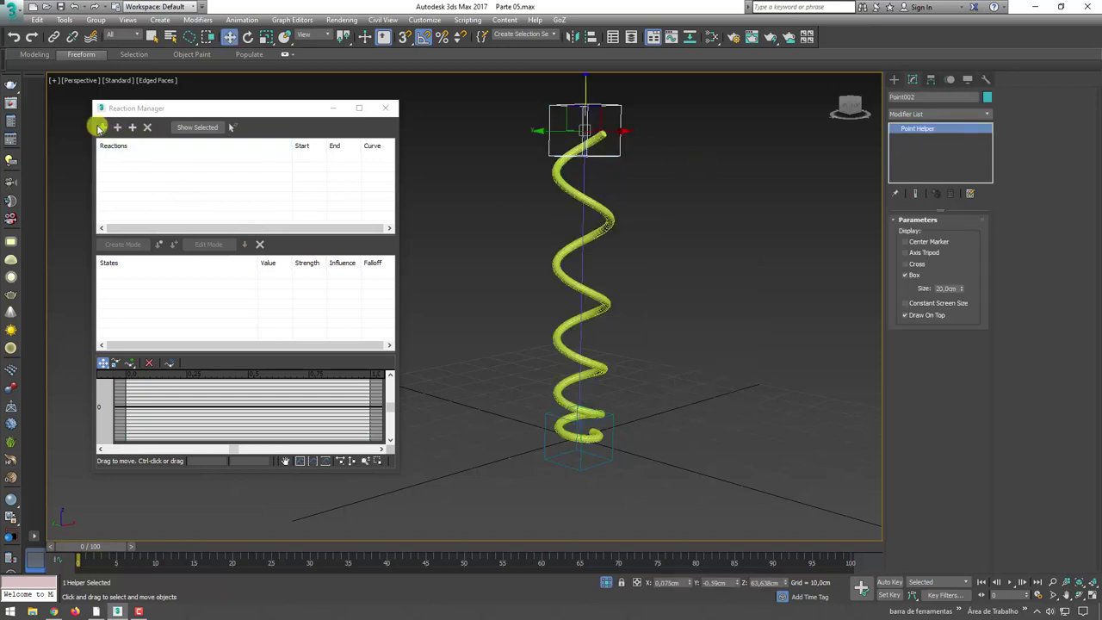
pyautogui.click(620, 148)
pyautogui.moveTo(708, 183)
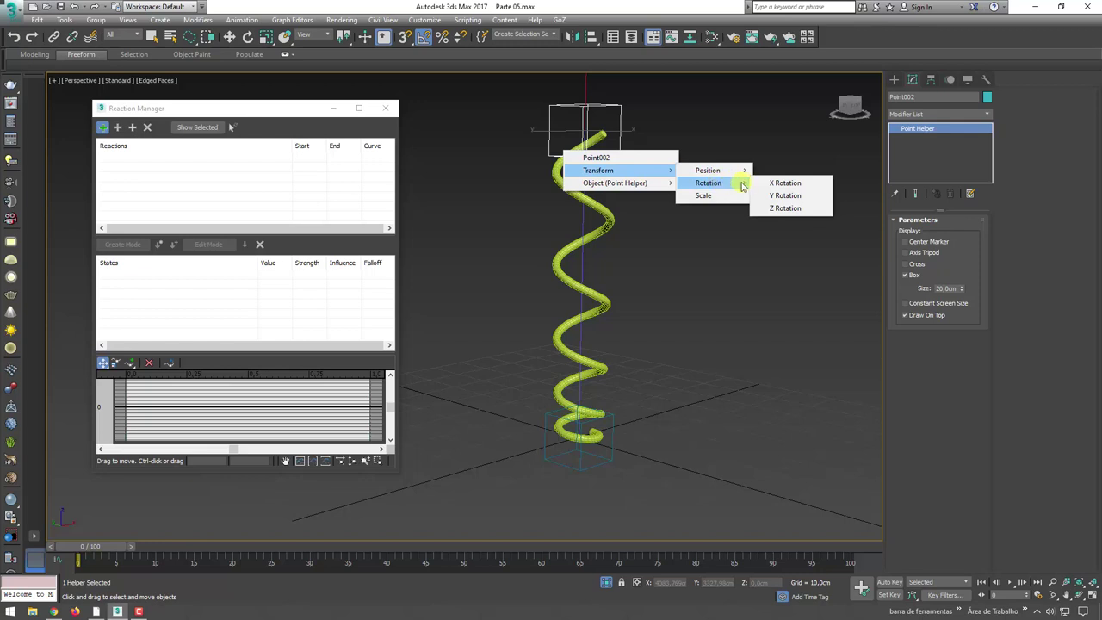
pyautogui.click(785, 207)
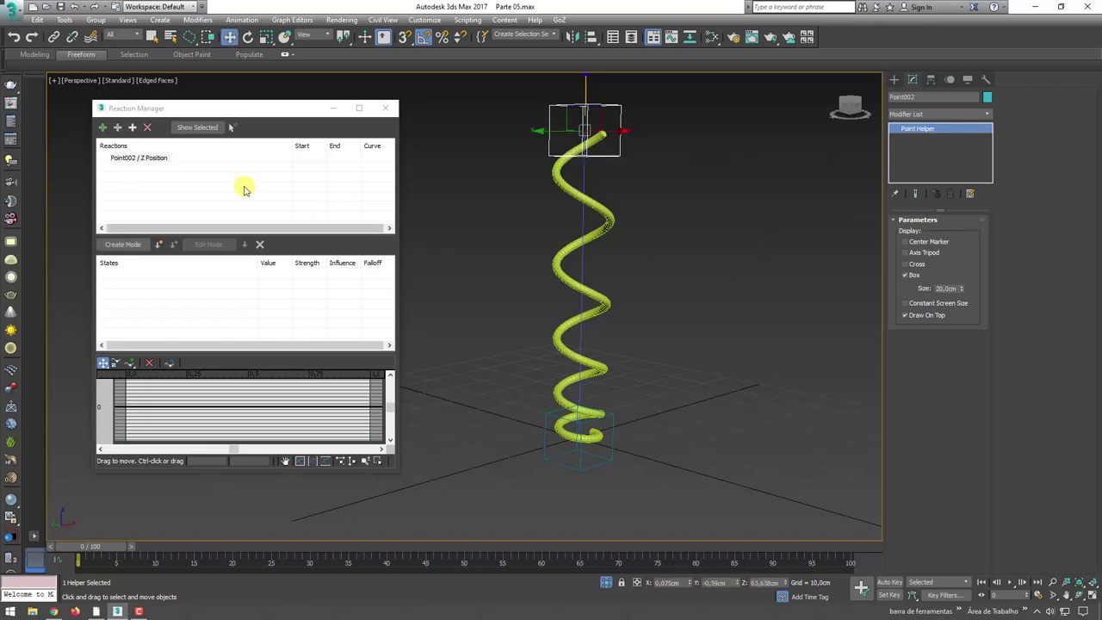
pyautogui.click(133, 128)
pyautogui.moveTo(129, 147)
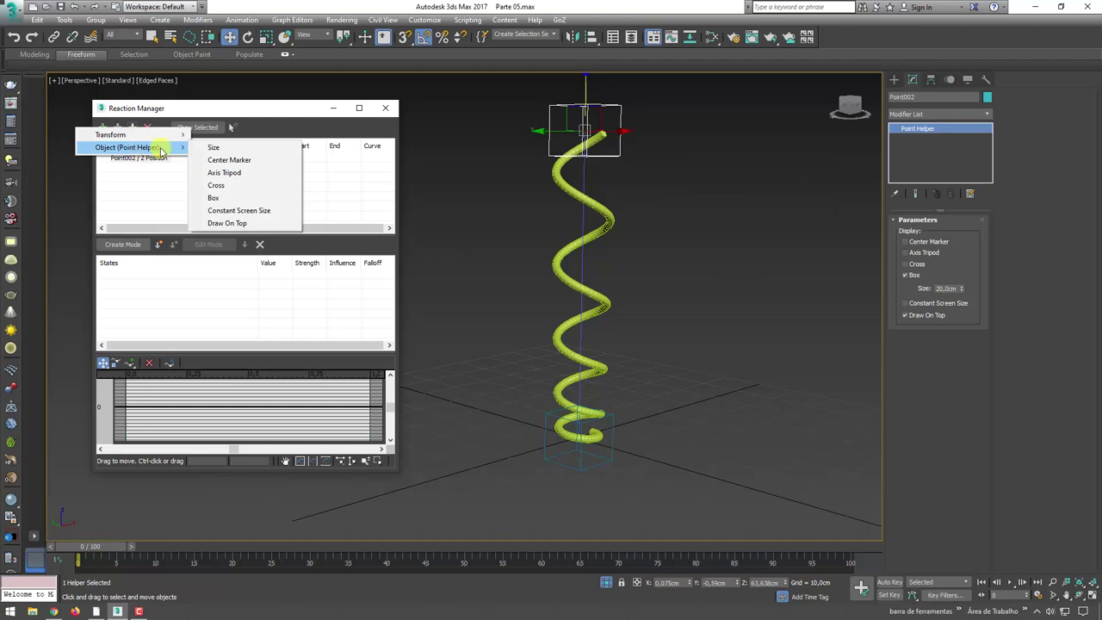
pyautogui.click(503, 168)
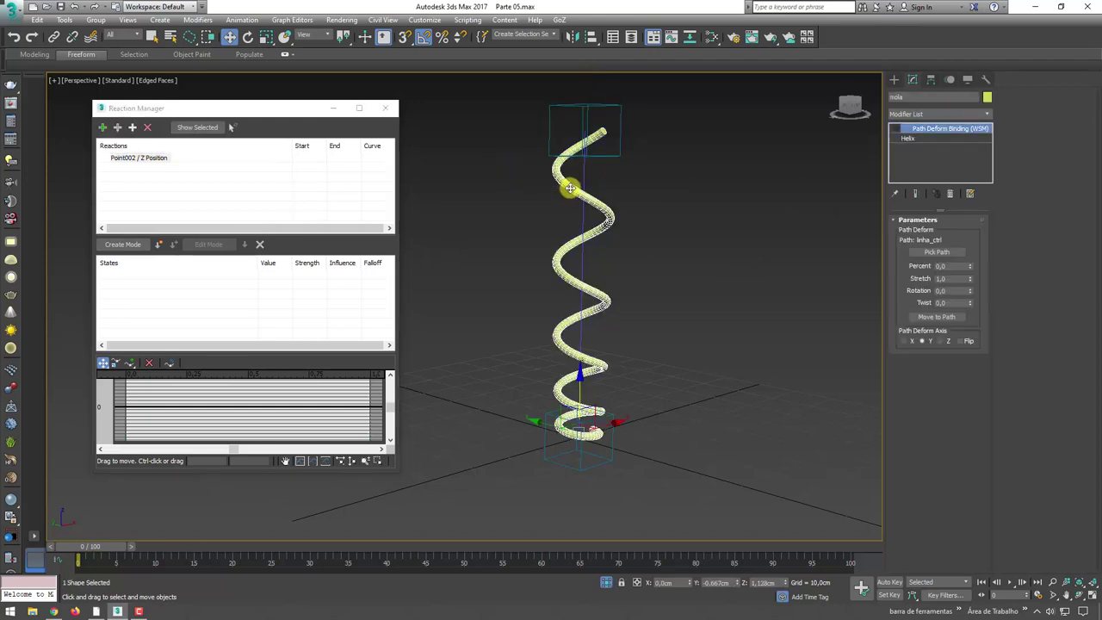
pyautogui.click(130, 127)
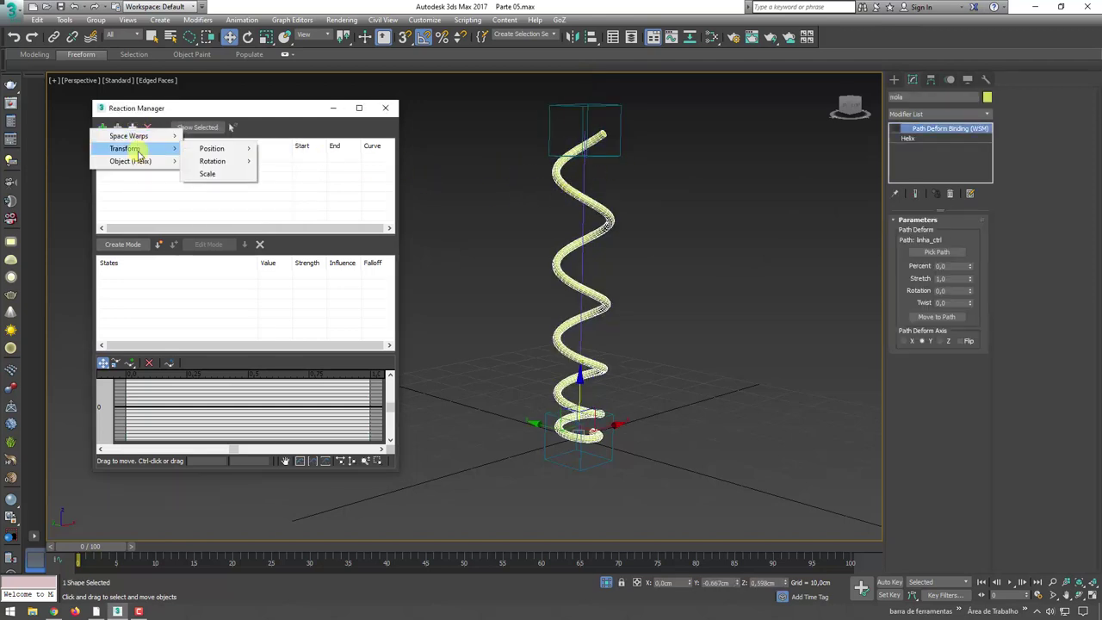
pyautogui.moveTo(130, 161)
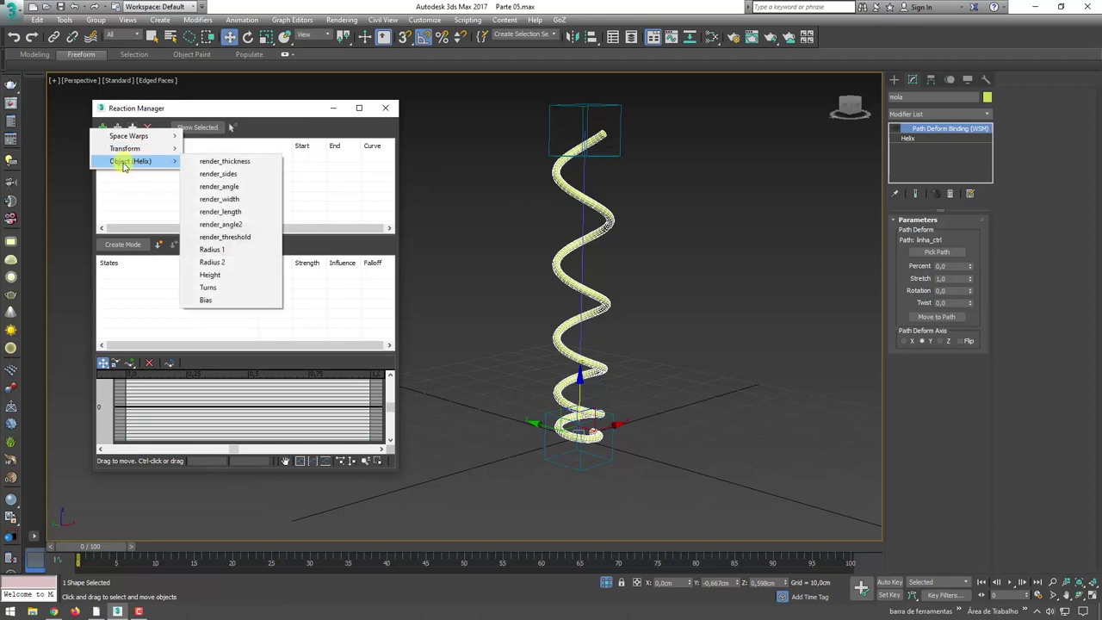
pyautogui.click(226, 276)
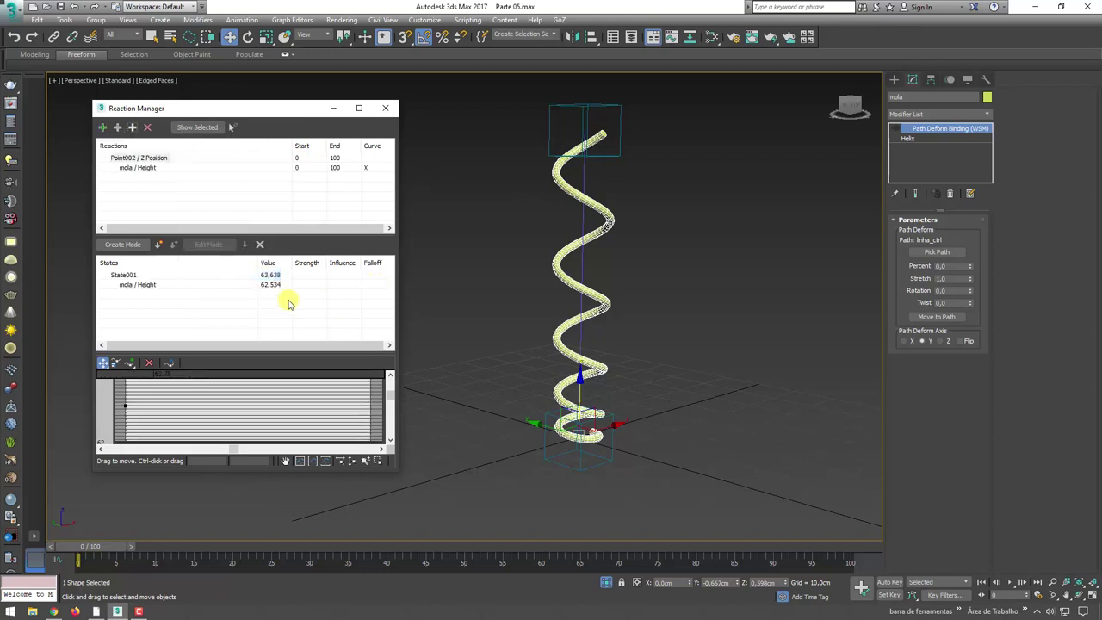
# Record State002 with Point002 lowered to 4,620 and Height 2,501, then raise the helper to test
pyautogui.click(124, 244)
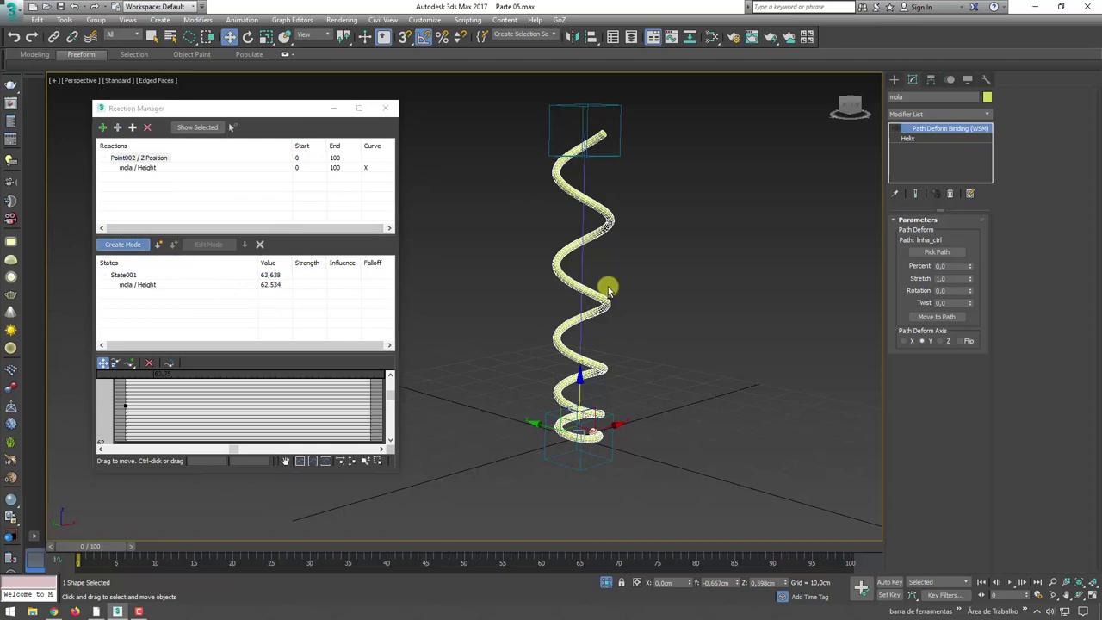
pyautogui.keyDown('alt'); pyautogui.moveTo(608, 288); pyautogui.dragTo(315, 226, button='middle'); pyautogui.keyUp('alt')
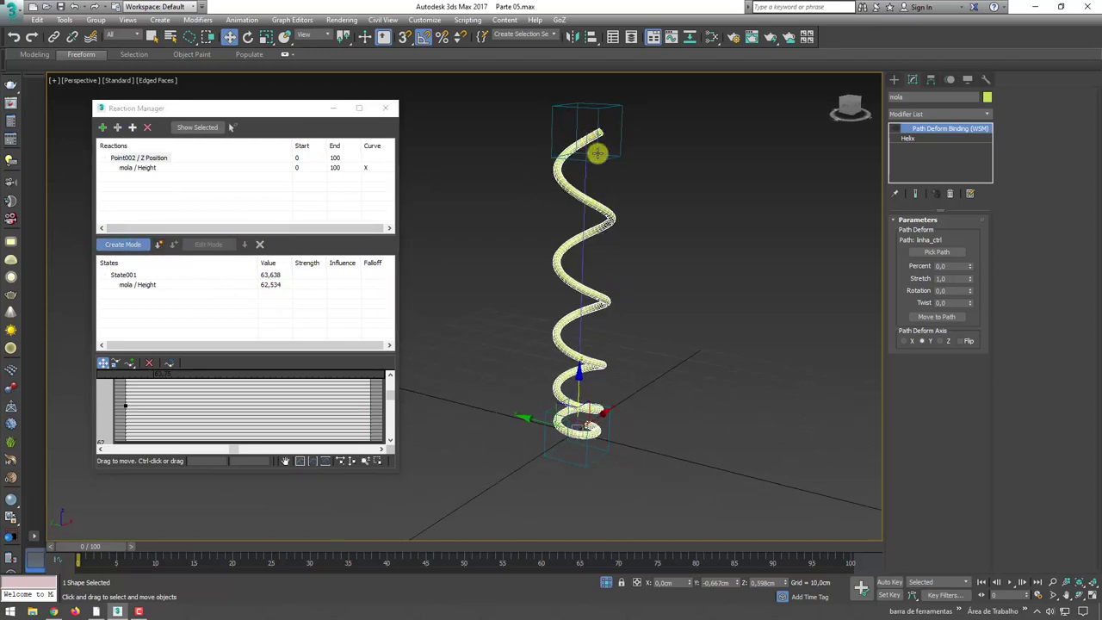
pyautogui.moveTo(597, 155)
pyautogui.mouseDown()
pyautogui.moveTo(585, 368)
pyautogui.moveTo(591, 320)
pyautogui.mouseUp()
pyautogui.click(588, 309)
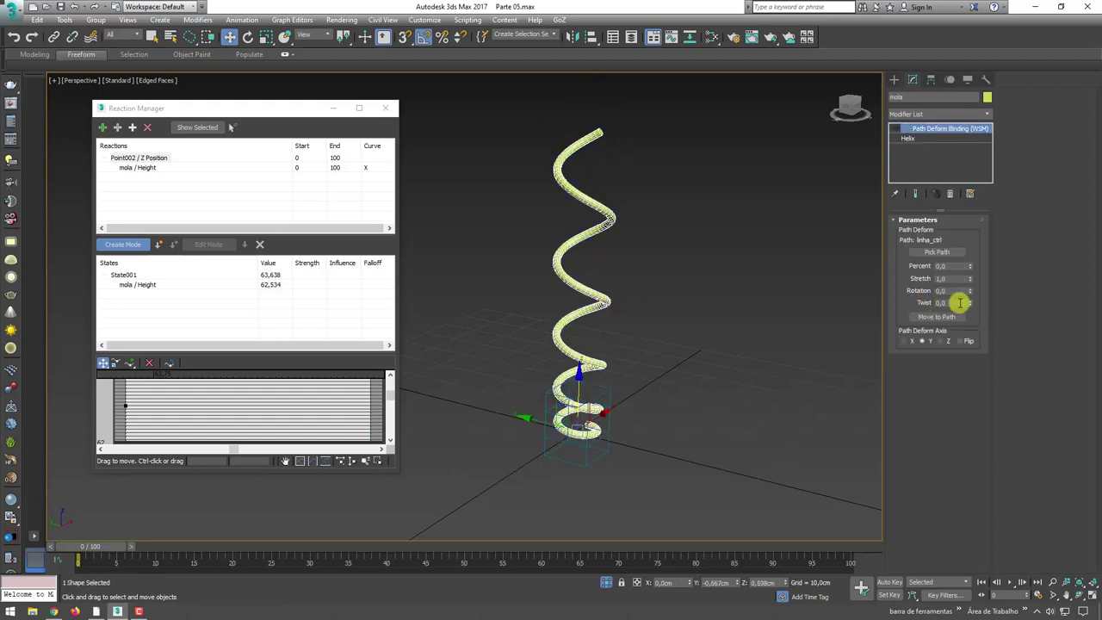
pyautogui.click(914, 139)
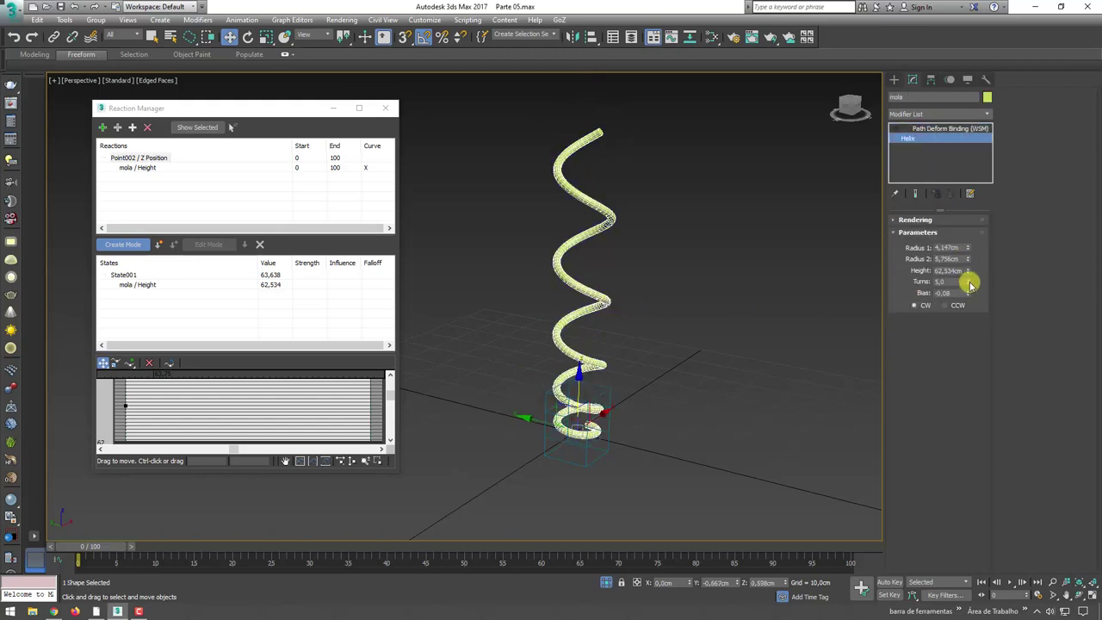
pyautogui.moveTo(969, 274); pyautogui.dragTo(956, 329)
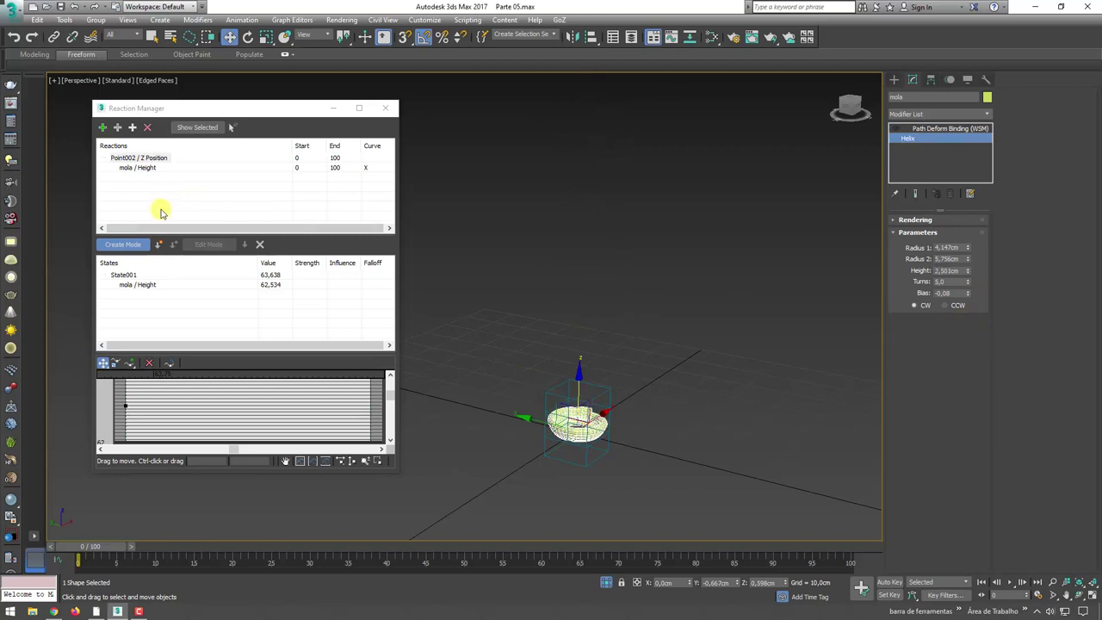
pyautogui.click(159, 245)
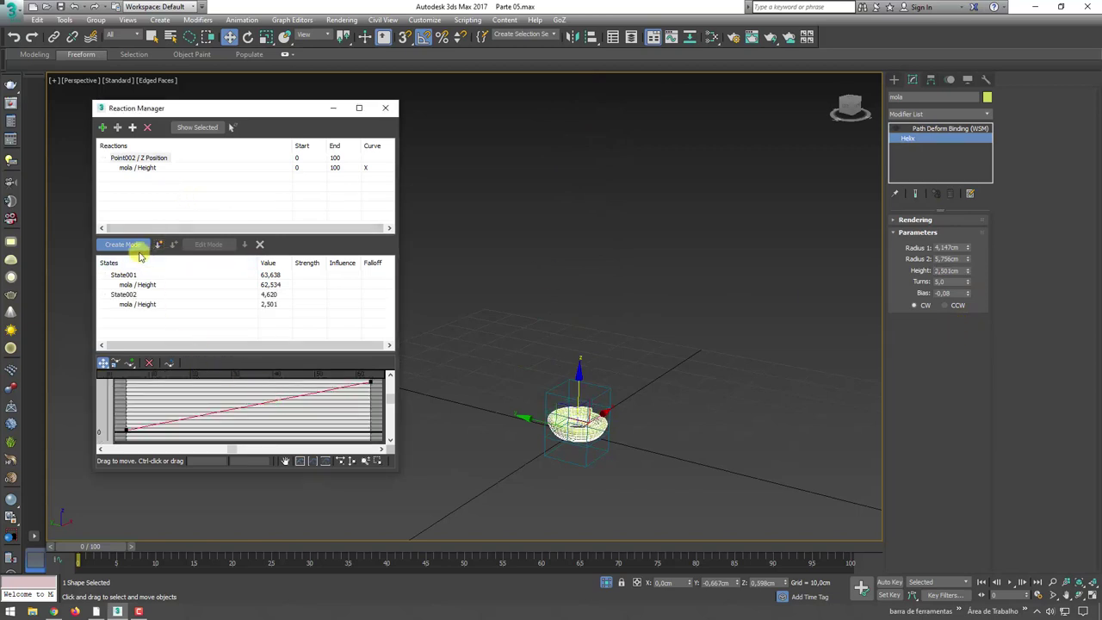
pyautogui.click(138, 248)
pyautogui.moveTo(610, 395); pyautogui.dragTo(581, 214)
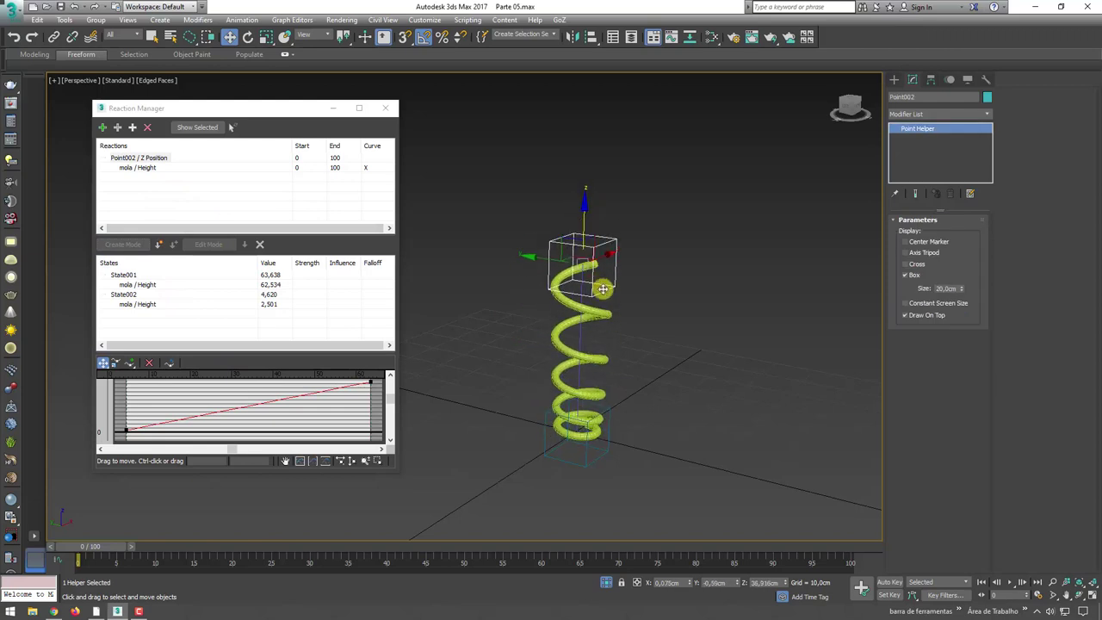
# Bind the mola spring to its path with Path Deform, standing upright along Z
pyautogui.click(592, 315)
pyautogui.click(896, 129)
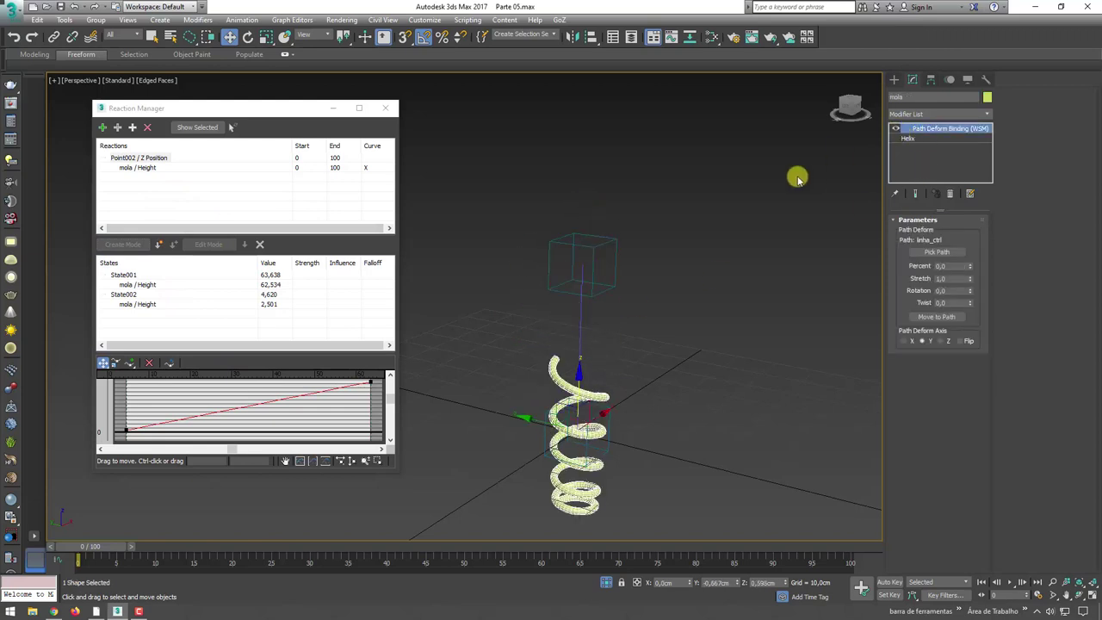
pyautogui.click(943, 317)
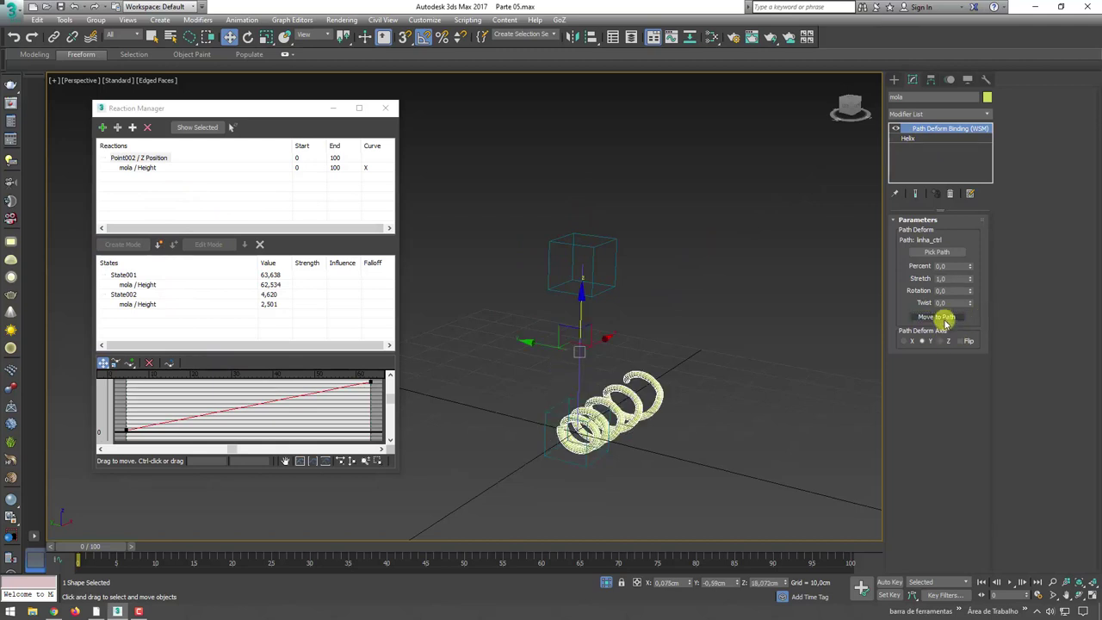
pyautogui.click(939, 341)
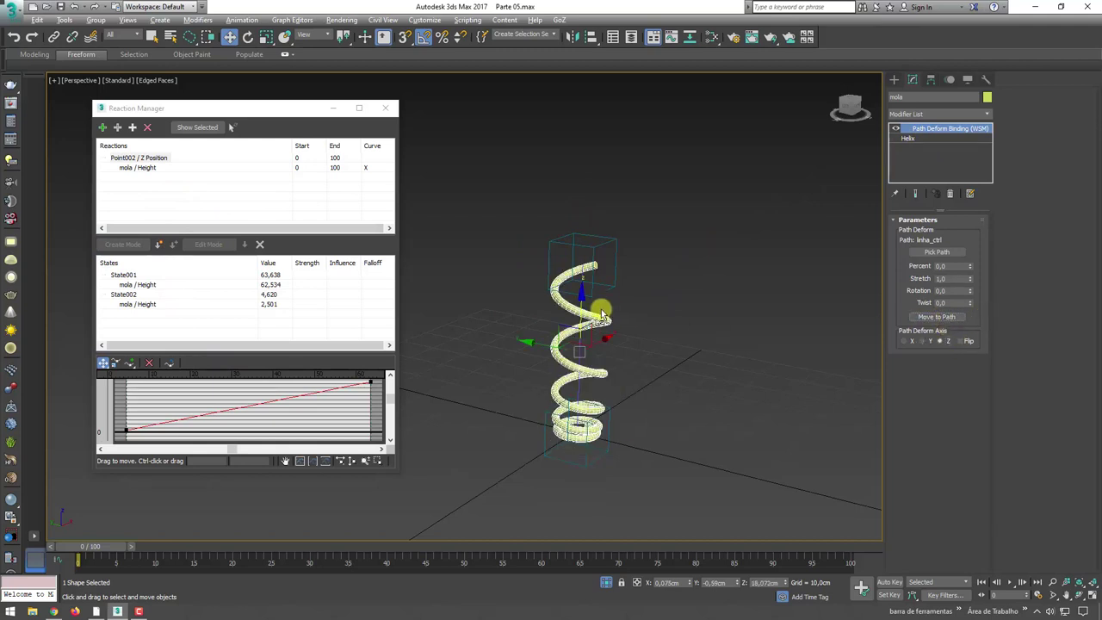
# Raise and lower Point002 to check the spring stretches up to the helper box
pyautogui.keyDown('alt'); pyautogui.moveTo(597, 302); pyautogui.dragTo(600, 266, button='middle'); pyautogui.keyUp('alt')
pyautogui.click(600, 265)
pyautogui.moveTo(604, 242)
pyautogui.mouseDown()
pyautogui.moveTo(587, 146)
pyautogui.moveTo(595, 165)
pyautogui.mouseUp()
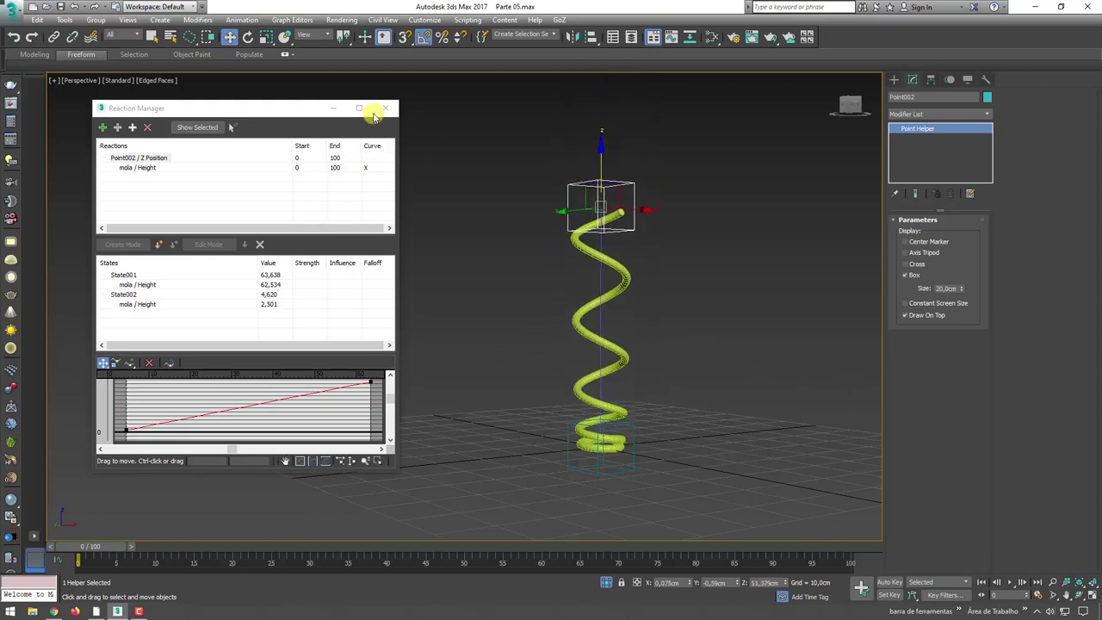
# Close the Reaction Manager and lower Point002 to the clown's chest
pyautogui.click(384, 107)
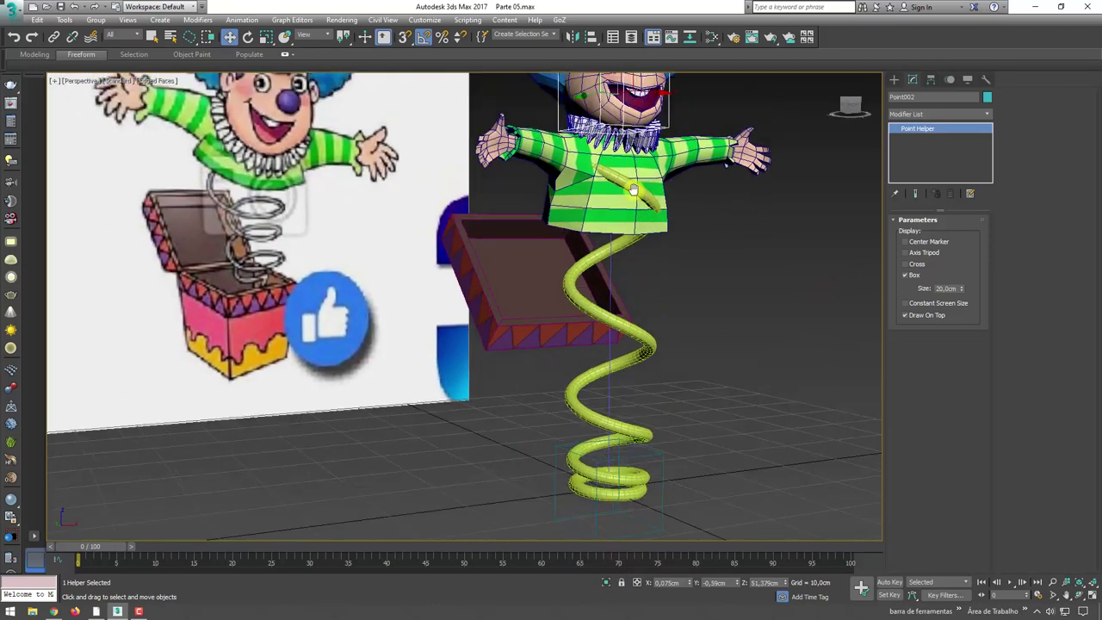
pyautogui.moveTo(605, 110); pyautogui.dragTo(602, 277)
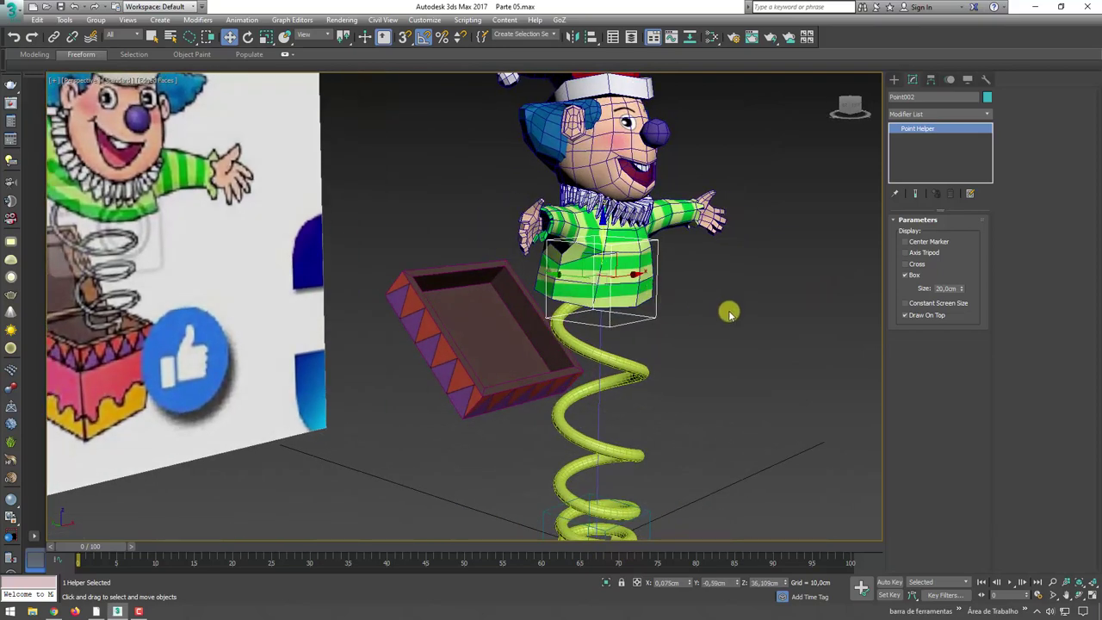
pyautogui.moveTo(655, 293)
pyautogui.keyDown('alt'); pyautogui.mouseDown(button='middle')
pyautogui.moveTo(641, 238)
pyautogui.moveTo(664, 229)
pyautogui.moveTo(698, 310)
pyautogui.mouseUp(button='middle'); pyautogui.keyUp('alt')
# Select the cabeça mesh, try Select and Link, then exit linking and reselect cabeça
pyautogui.click(628, 212)
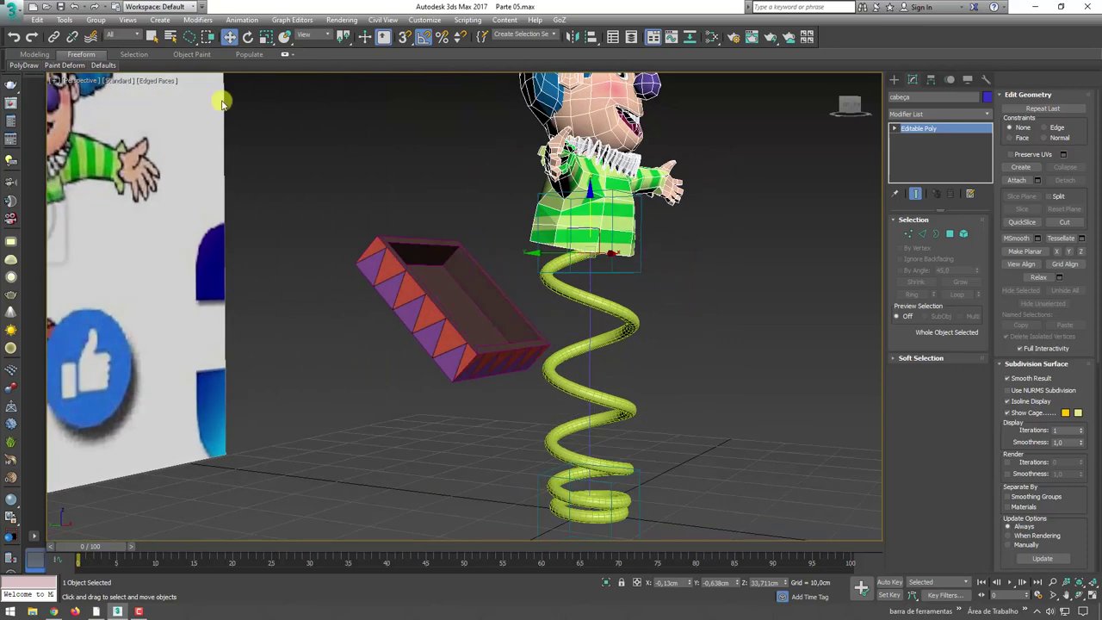
pyautogui.click(53, 37)
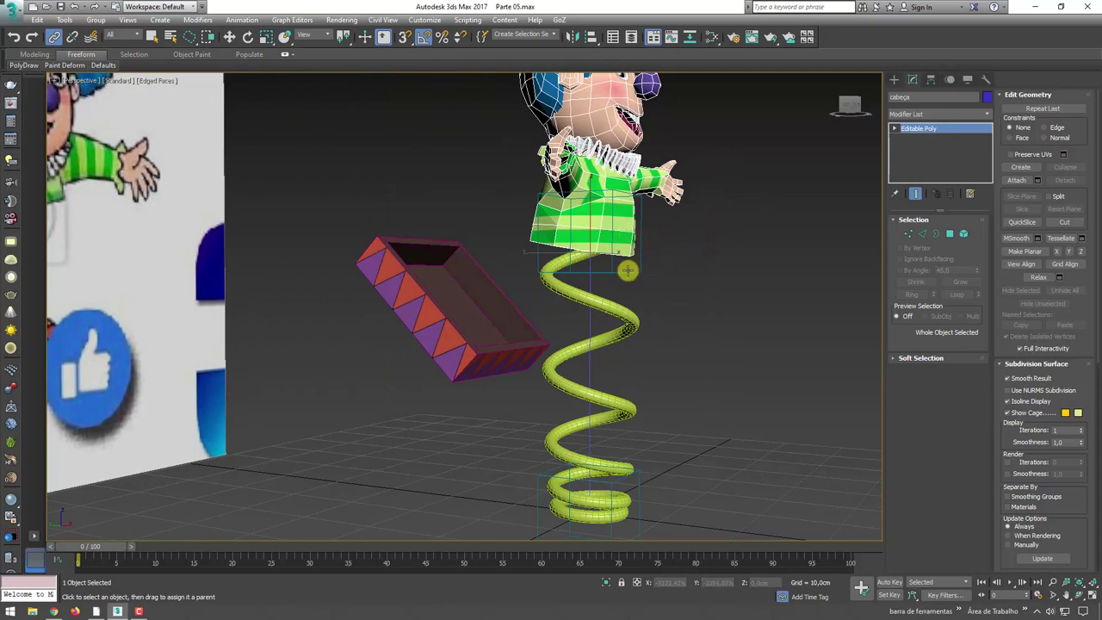
pyautogui.keyDown('alt'); pyautogui.moveTo(641, 261); pyautogui.dragTo(700, 278, button='middle'); pyautogui.keyUp('alt')
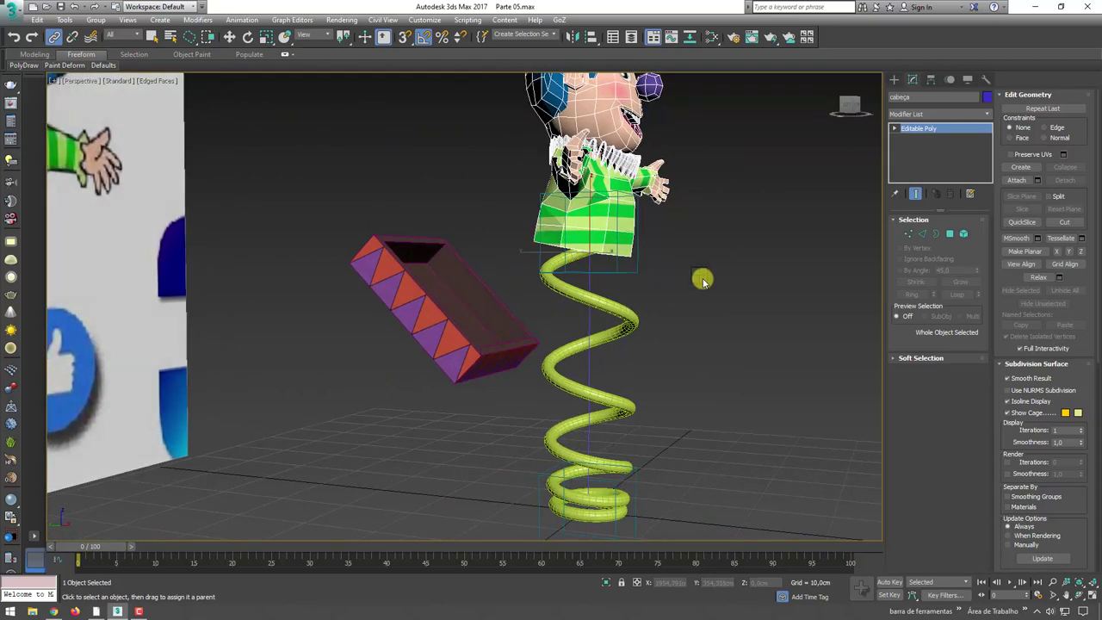
pyautogui.rightClick(701, 287)
pyautogui.click(721, 288)
pyautogui.click(723, 288)
pyautogui.click(610, 242)
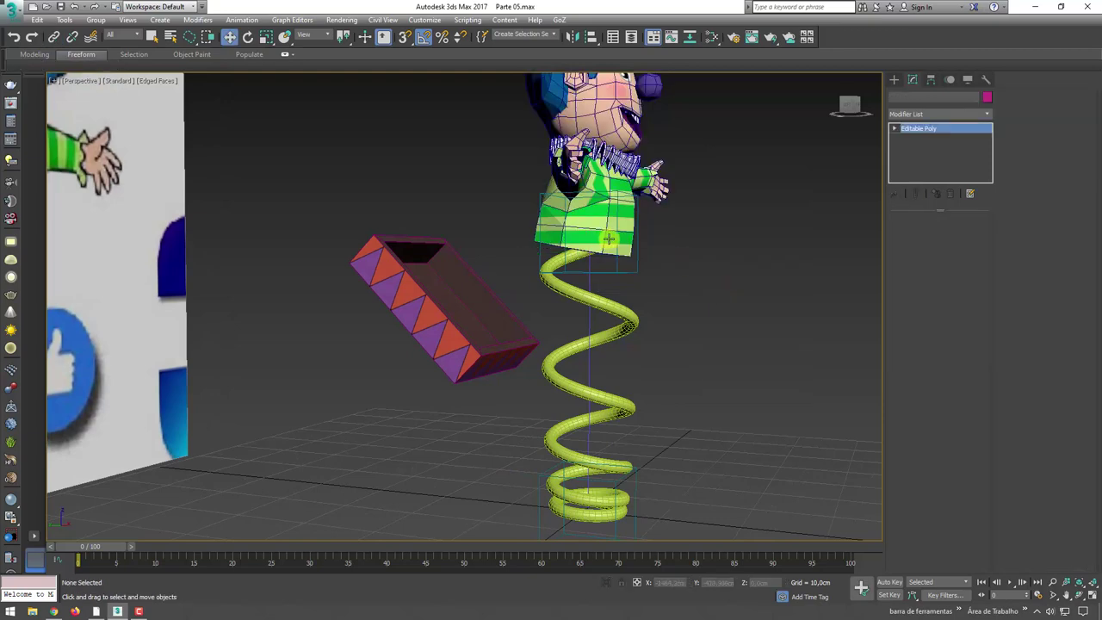
# Raise cabeça's pivot slightly with Affect Pivot Only, then start Select and Link to Point002
pyautogui.click(930, 80)
pyautogui.click(937, 157)
pyautogui.keyDown('alt'); pyautogui.moveTo(654, 216); pyautogui.dragTo(673, 226, button='middle'); pyautogui.keyUp('alt')
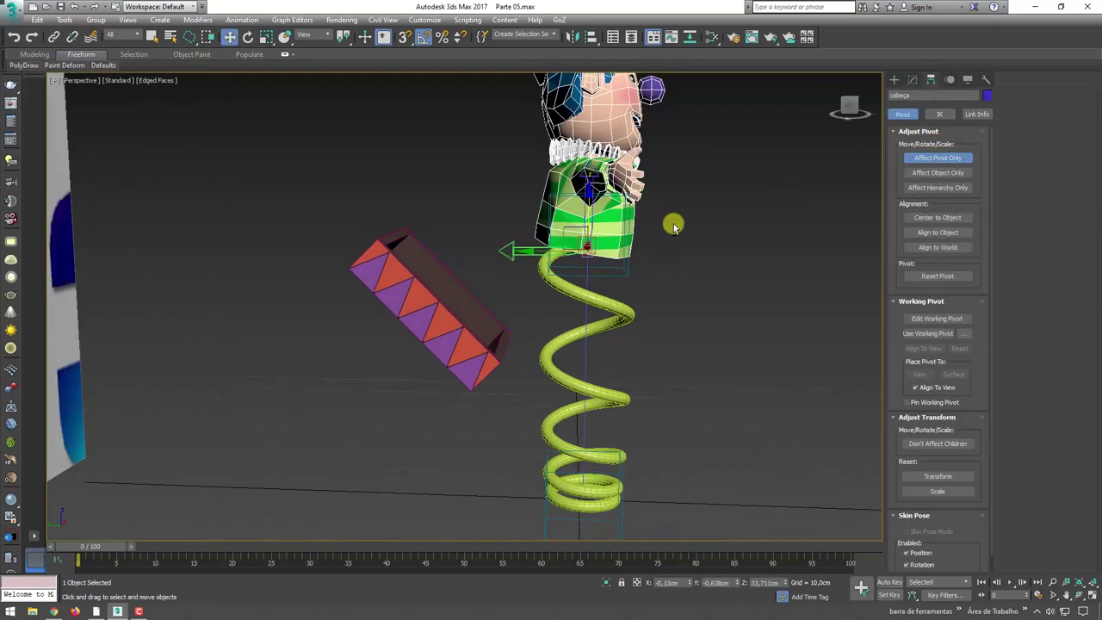
pyautogui.moveTo(571, 226); pyautogui.dragTo(572, 227)
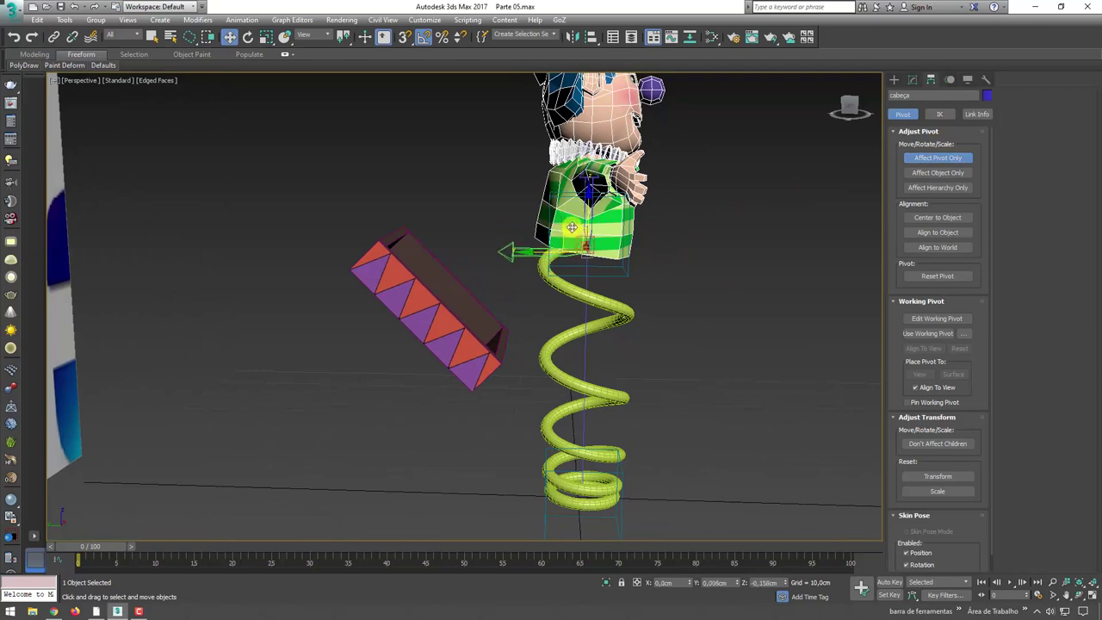
pyautogui.keyDown('alt'); pyautogui.moveTo(571, 226); pyautogui.dragTo(588, 229, button='middle'); pyautogui.keyUp('alt')
pyautogui.moveTo(589, 215); pyautogui.dragTo(594, 200)
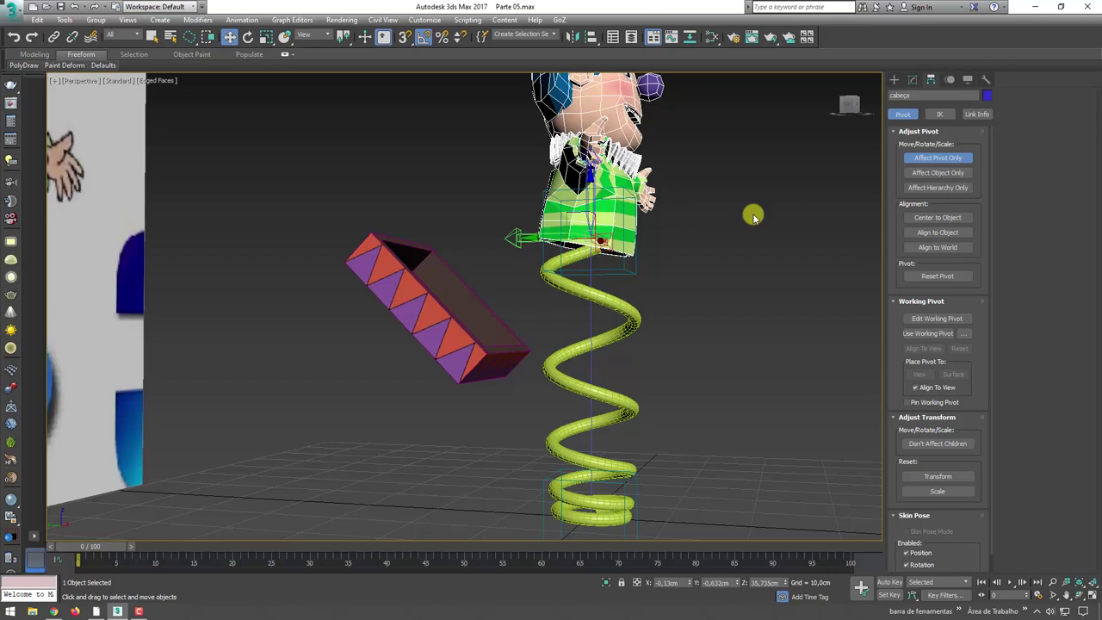
pyautogui.click(937, 158)
pyautogui.click(54, 36)
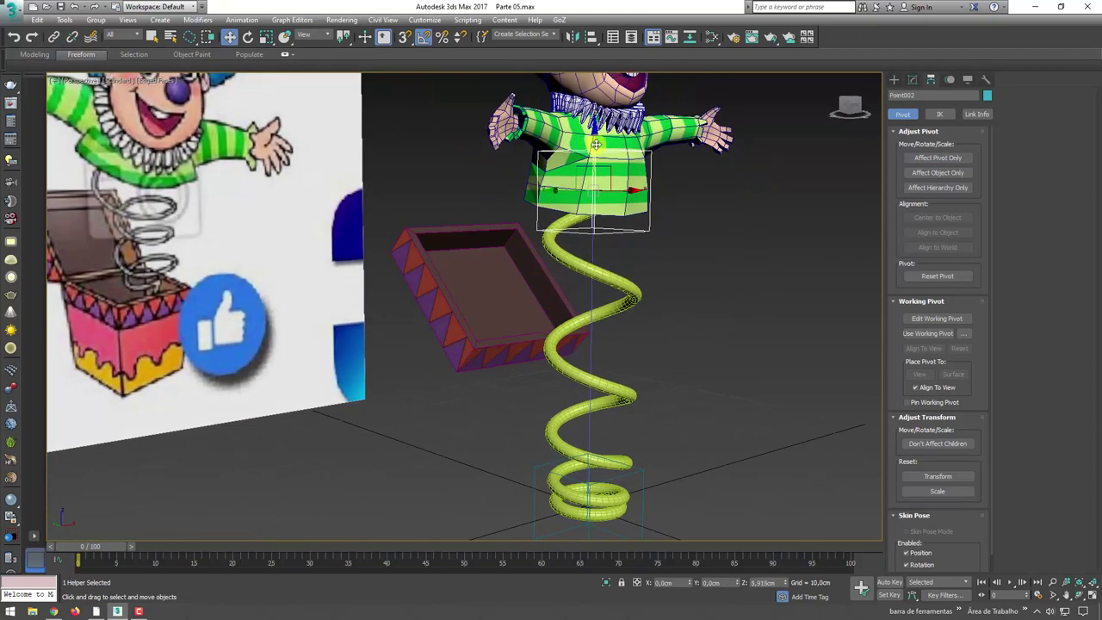
# Move Point002 to check that the linked clown follows it
pyautogui.moveTo(593, 285); pyautogui.dragTo(381, 226)
pyautogui.scroll(-5, 462, 267)
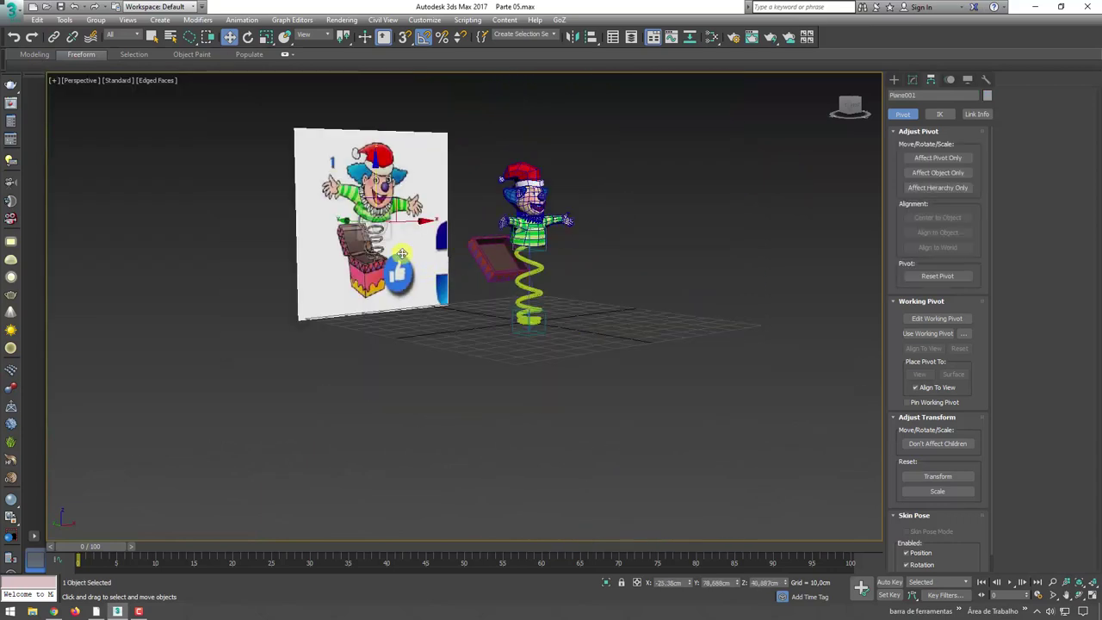
pyautogui.scroll(-3, 413, 258)
pyautogui.keyDown('alt'); pyautogui.moveTo(405, 250); pyautogui.dragTo(430, 233, button='middle'); pyautogui.keyUp('alt')
pyautogui.scroll(3, 344, 241)
pyautogui.click(307, 234)
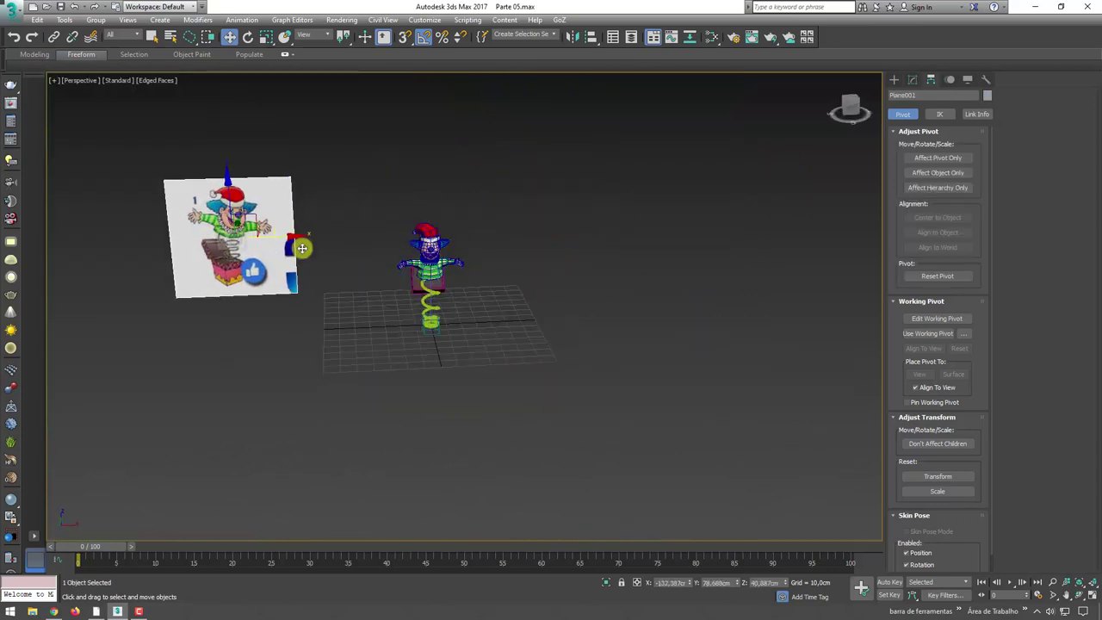
pyautogui.scroll(4, 352, 250)
pyautogui.scroll(-2, 585, 310)
pyautogui.moveTo(628, 480)
pyautogui.keyDown('alt'); pyautogui.mouseDown(button='middle')
pyautogui.moveTo(585, 423)
pyautogui.moveTo(608, 514)
pyautogui.mouseUp(button='middle'); pyautogui.keyUp('alt')
# Unhide all objects to reveal the jack-in-the-box
pyautogui.rightClick(602, 421)
pyautogui.click(635, 375)
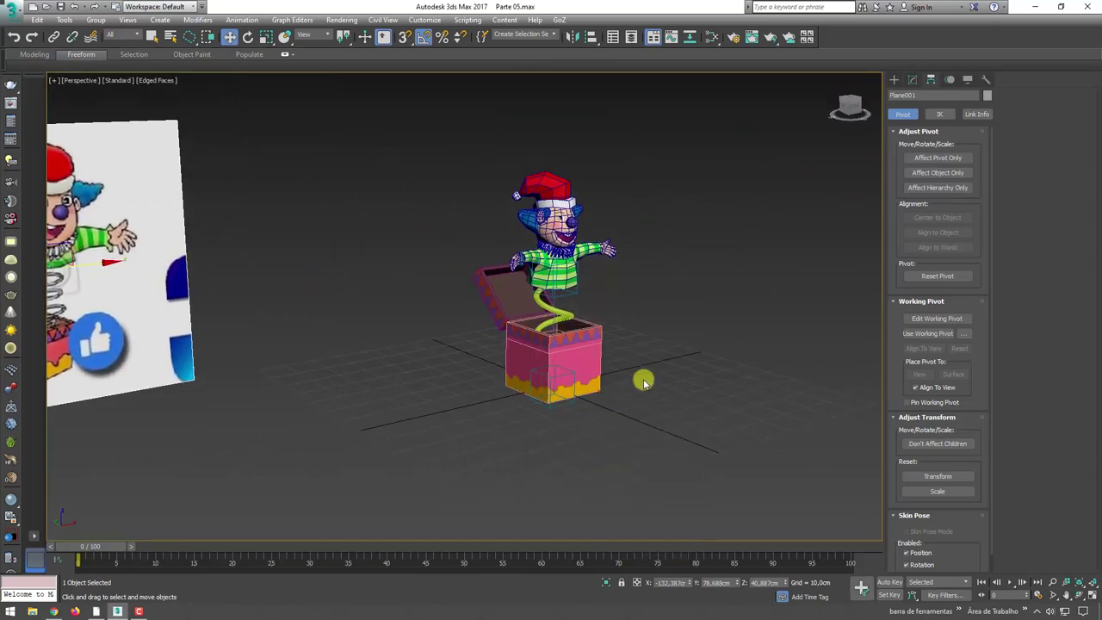
pyautogui.scroll(3, 643, 381)
pyautogui.scroll(2, 564, 379)
pyautogui.scroll(2, 564, 374)
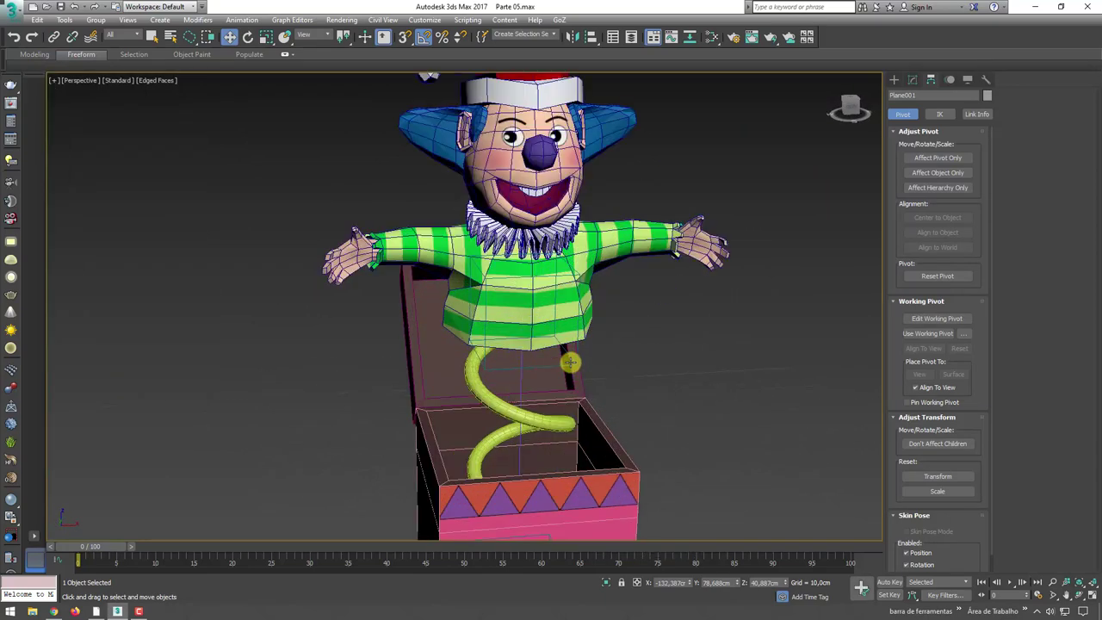
# Drag Point002 down so the clown sinks into the box, then back up
pyautogui.click(572, 360)
pyautogui.scroll(2, 572, 358)
pyautogui.moveTo(520, 263); pyautogui.dragTo(533, 494)
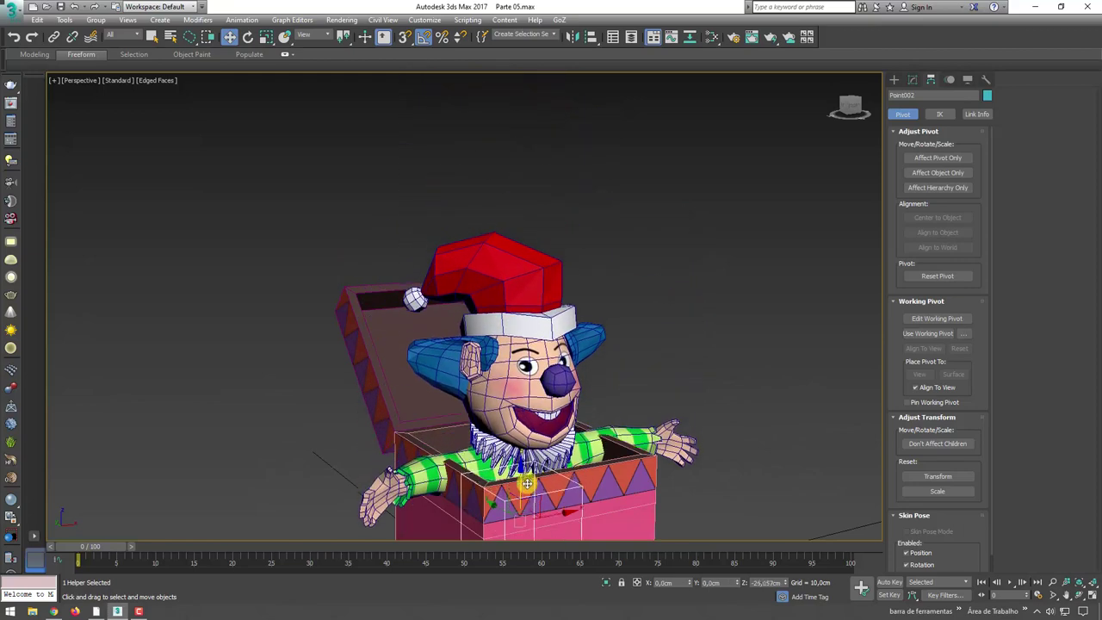
pyautogui.moveTo(534, 493); pyautogui.dragTo(576, 210, button='middle')
pyautogui.scroll(-3, 576, 210)
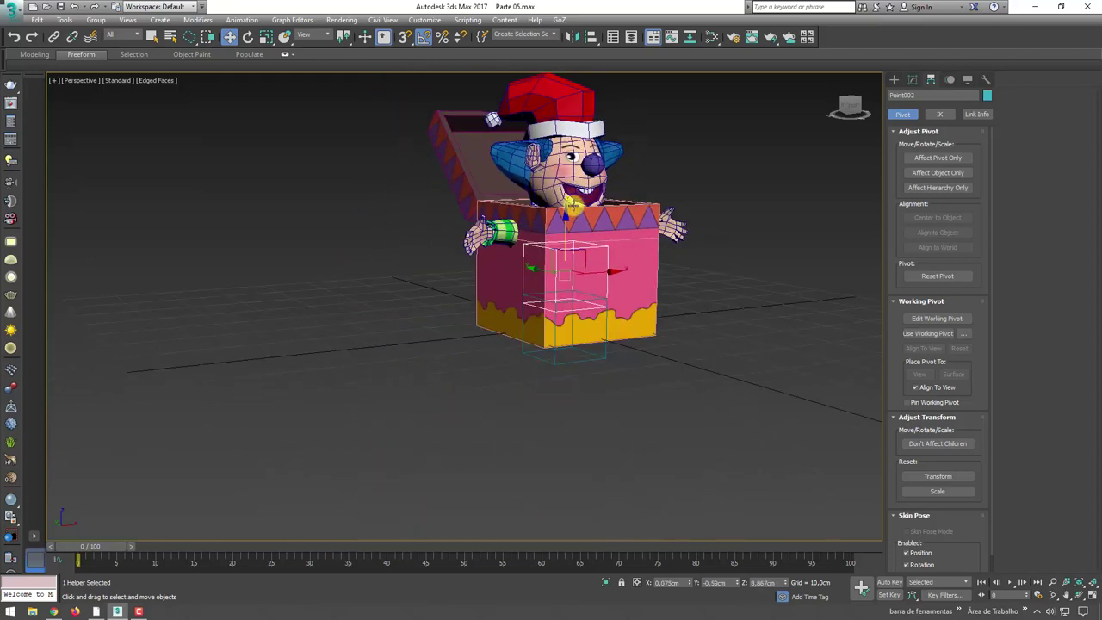
pyautogui.moveTo(572, 204)
pyautogui.mouseDown()
pyautogui.moveTo(566, 228)
pyautogui.moveTo(580, 113)
pyautogui.moveTo(654, 157)
pyautogui.moveTo(607, 223)
pyautogui.moveTo(568, 74)
pyautogui.moveTo(632, 158)
pyautogui.mouseUp()
# Switch to wireframe, raise the helper to stretch the spring, and select the clown's head
pyautogui.press('F3')
pyautogui.moveTo(632, 158)
pyautogui.keyDown('alt'); pyautogui.mouseDown(button='middle')
pyautogui.moveTo(615, 350)
pyautogui.moveTo(620, 569)
pyautogui.mouseUp(button='middle'); pyautogui.keyUp('alt')
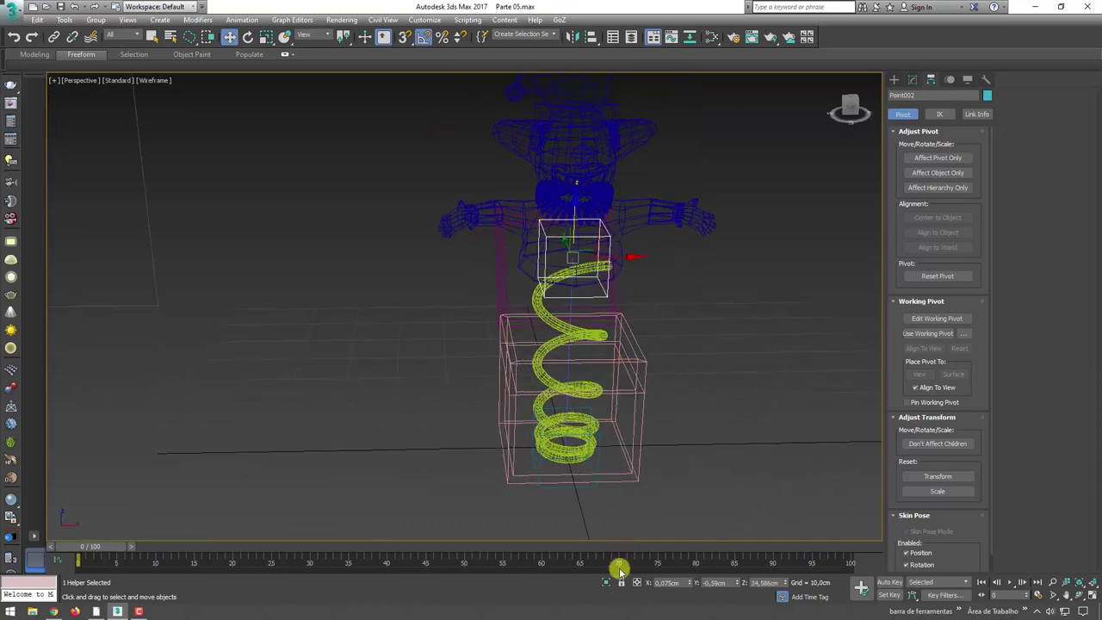
pyautogui.click(608, 584)
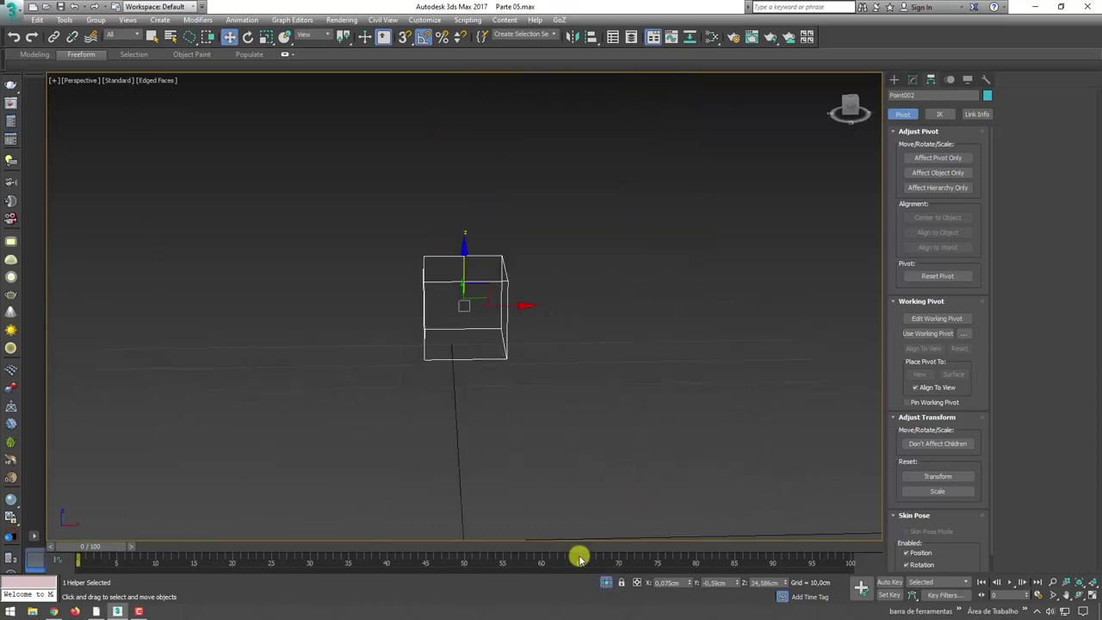
pyautogui.click(608, 584)
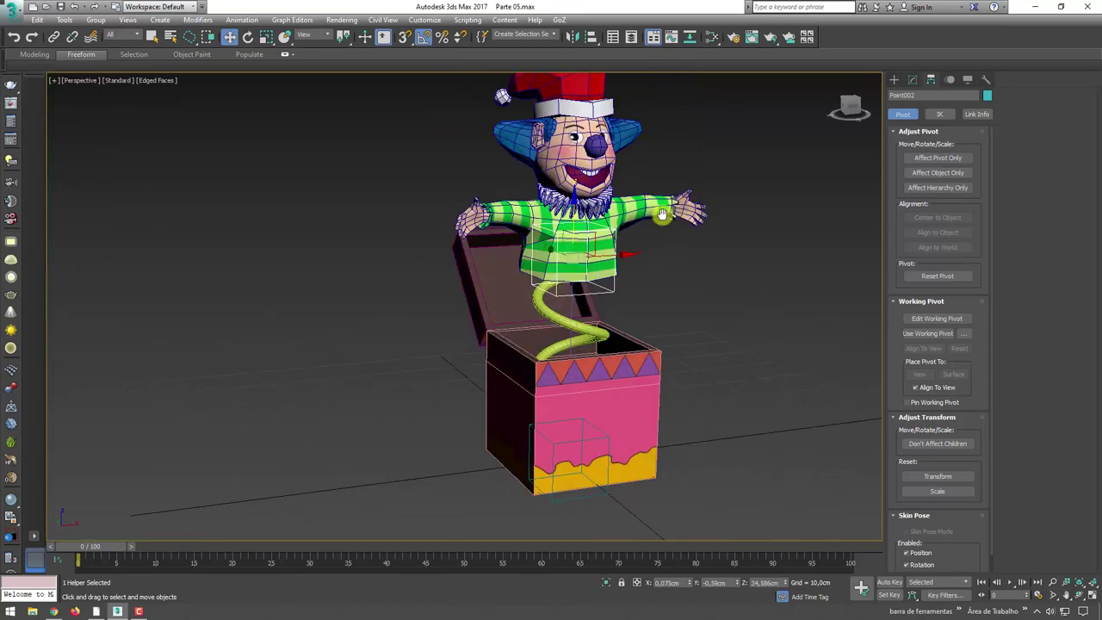
pyautogui.keyDown('alt'); pyautogui.moveTo(662, 215); pyautogui.dragTo(445, 206, button='middle'); pyautogui.keyUp('alt')
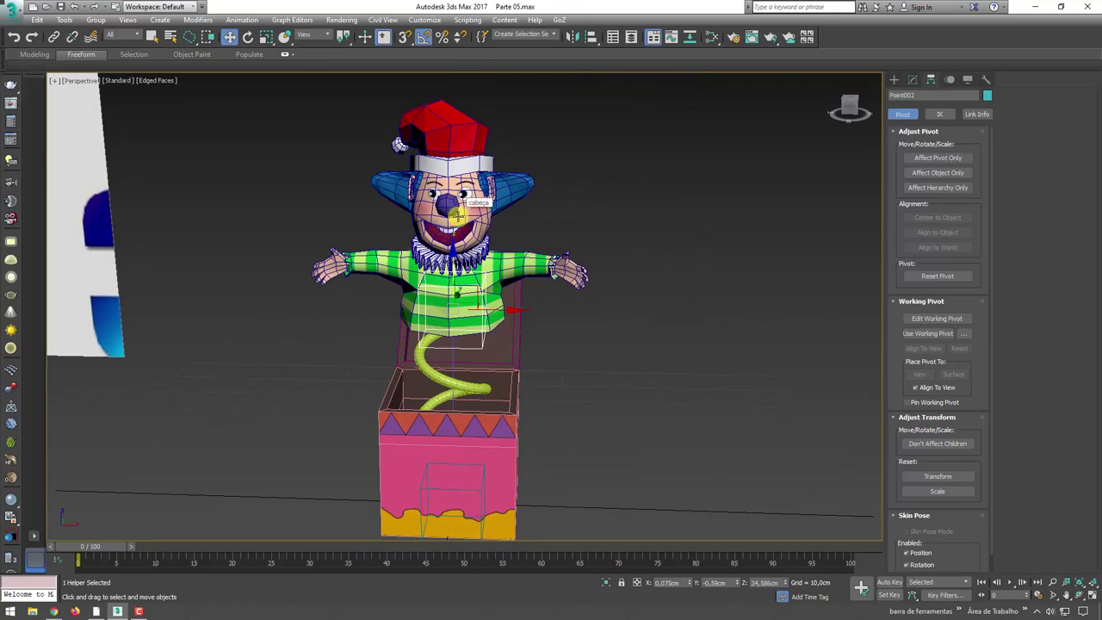
pyautogui.click(470, 235)
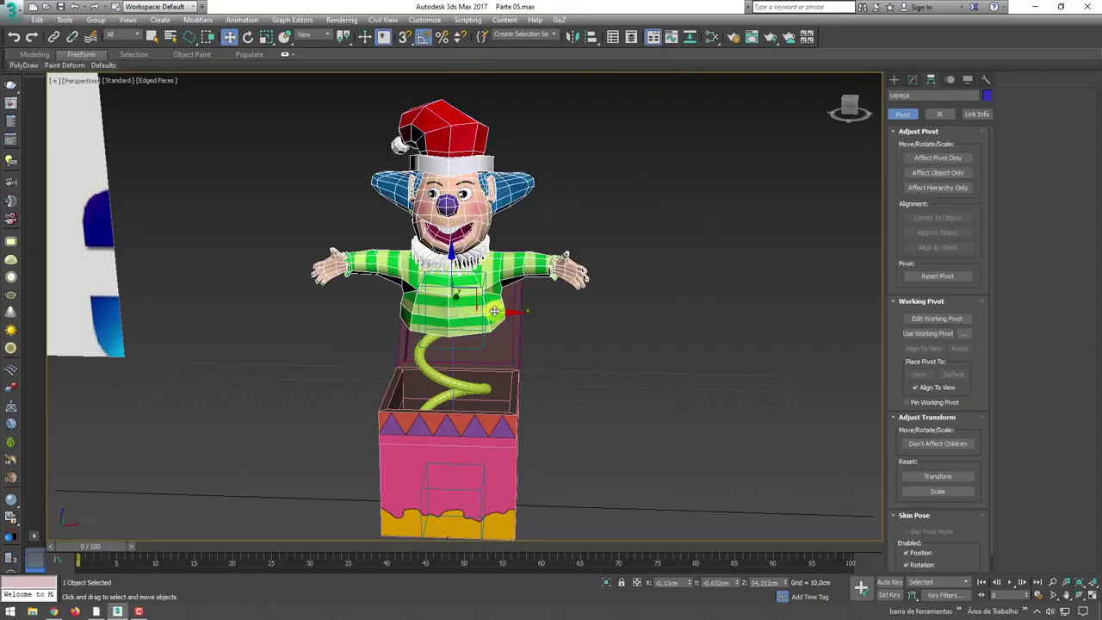
# Clone the clown as copy cabeça001 and move it down to Z 13,033cm
pyautogui.keyDown('shift'); pyautogui.moveTo(494, 311); pyautogui.dragTo(869, 312); pyautogui.keyUp('shift')
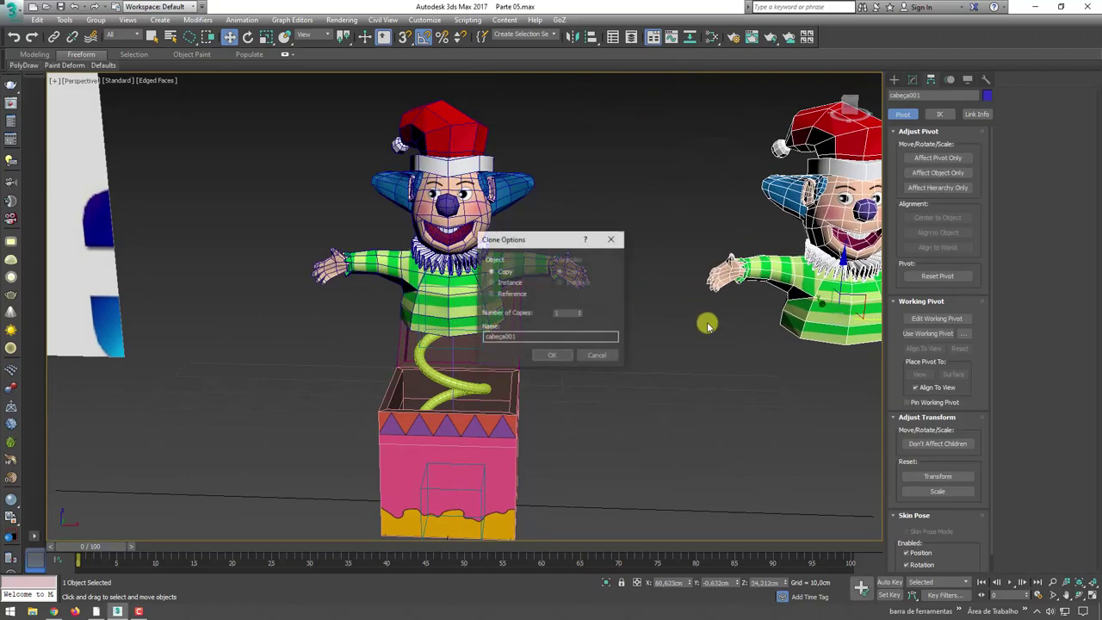
pyautogui.click(564, 361)
pyautogui.moveTo(772, 332); pyautogui.dragTo(504, 320, button='middle')
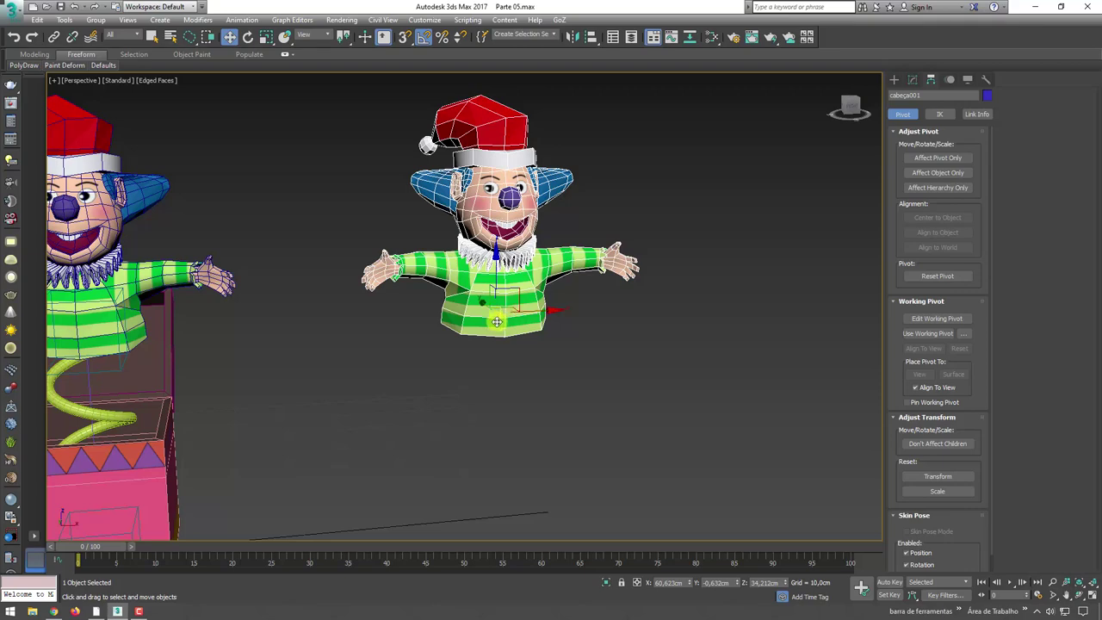
pyautogui.moveTo(468, 353); pyautogui.dragTo(607, 350, button='middle')
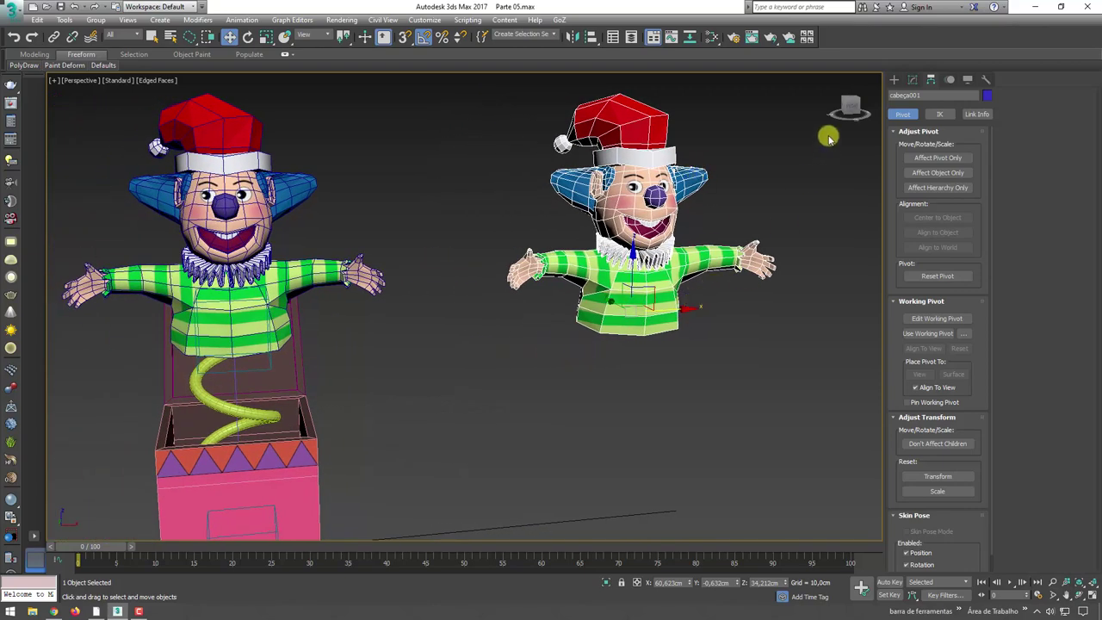
pyautogui.moveTo(702, 248); pyautogui.dragTo(516, 364, button='middle')
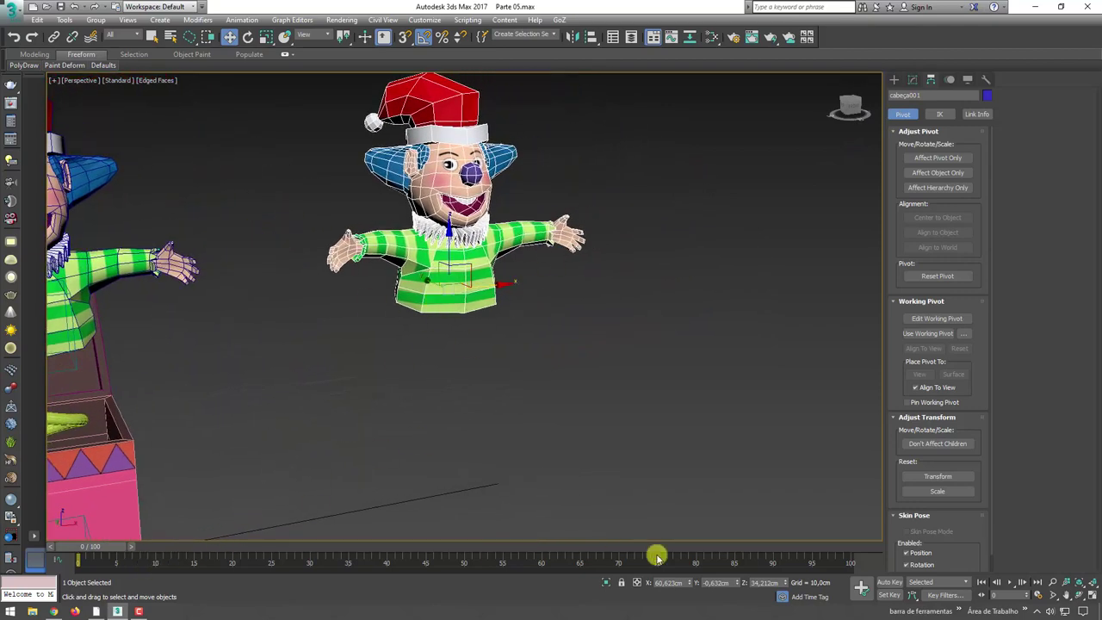
pyautogui.moveTo(449, 229); pyautogui.dragTo(788, 535)
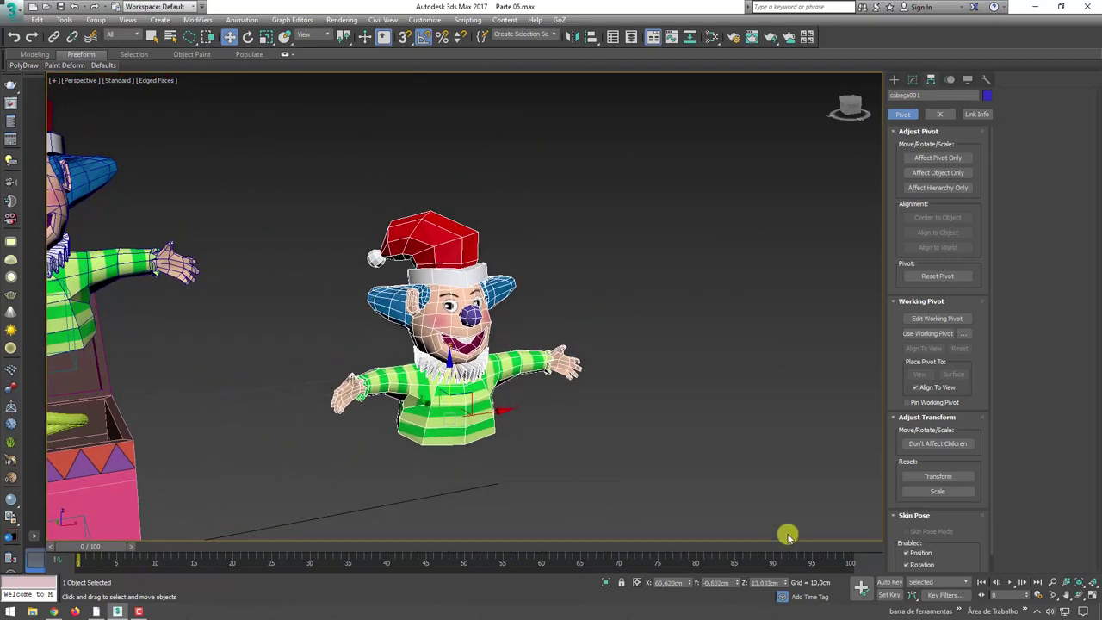
# With Auto Key on, key cabeça001 rising at frame 5 and twisting around its vertical axis at frame 33
pyautogui.click(887, 584)
pyautogui.moveTo(78, 555); pyautogui.dragTo(125, 551)
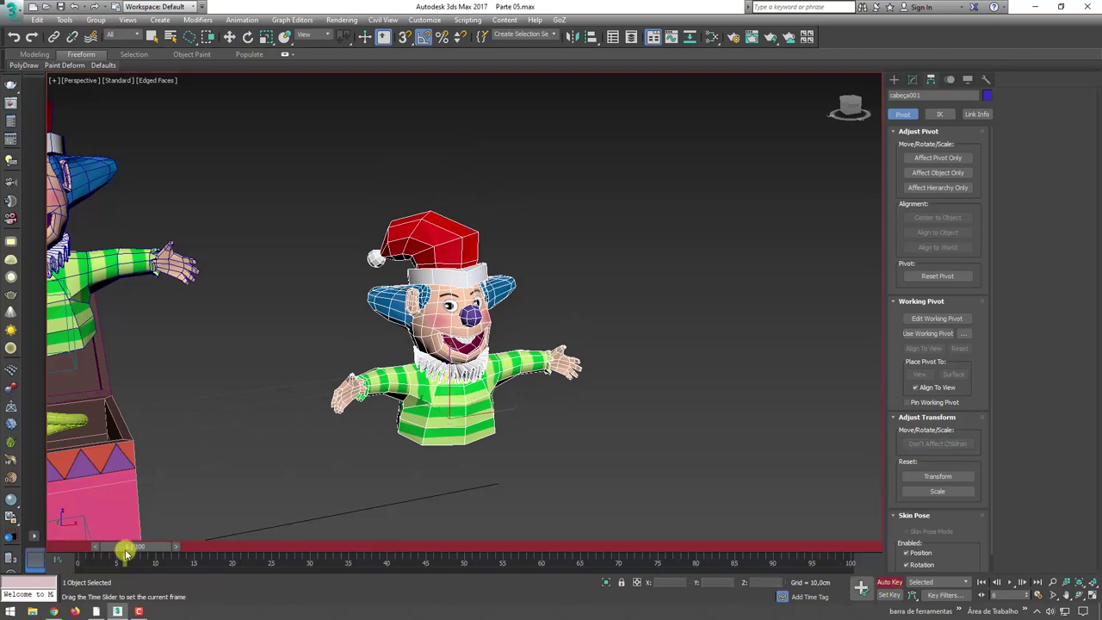
pyautogui.press('w')
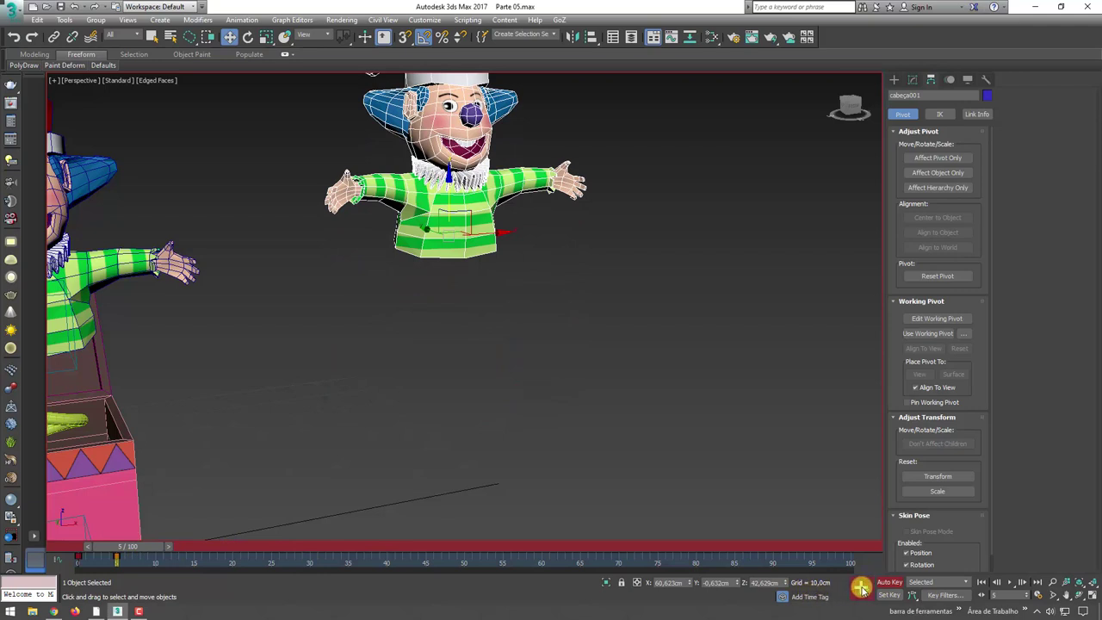
pyautogui.moveTo(175, 551); pyautogui.dragTo(329, 555)
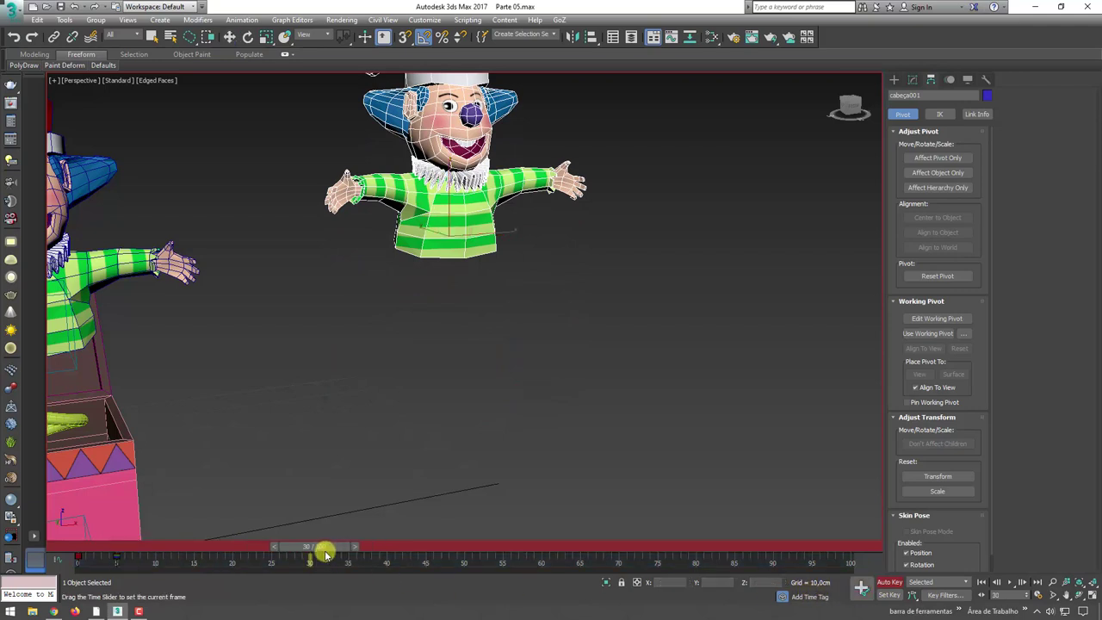
pyautogui.press('w')
pyautogui.moveTo(353, 540); pyautogui.dragTo(368, 548)
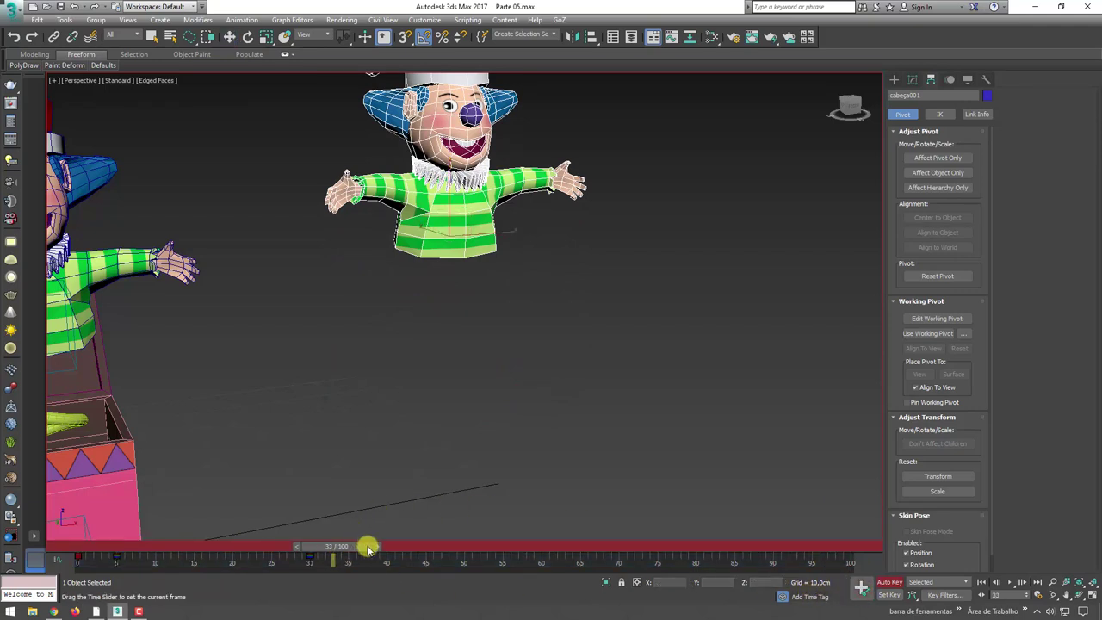
pyautogui.press('e')
pyautogui.moveTo(511, 253); pyautogui.dragTo(534, 284)
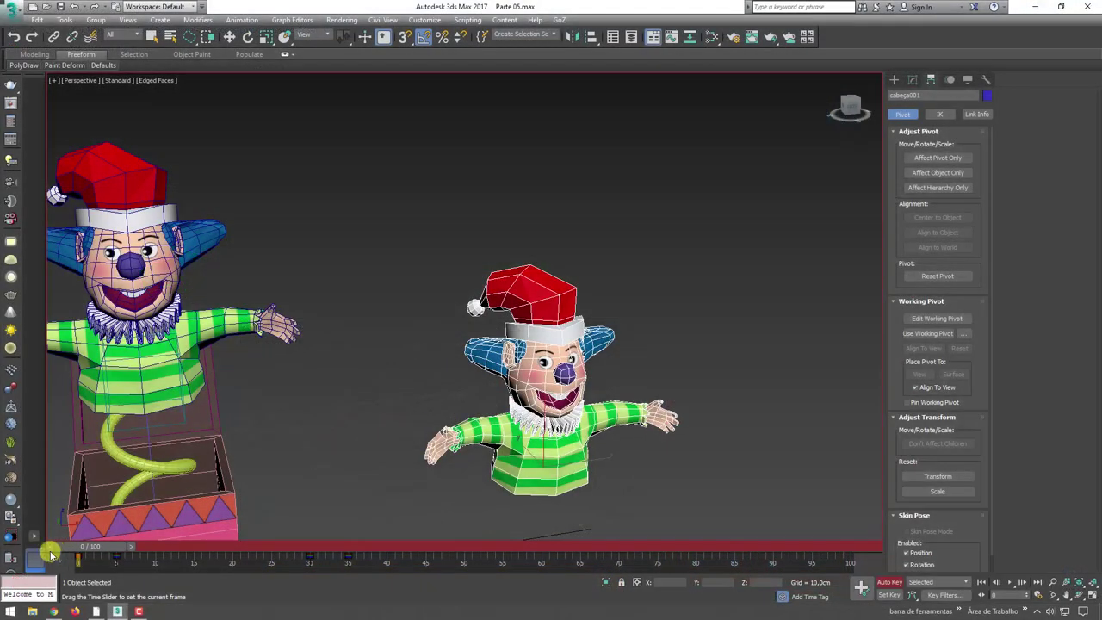
# Scrub the animation to preview it, return to frame 0, and open the Modifier List
pyautogui.moveTo(49, 548); pyautogui.dragTo(370, 545)
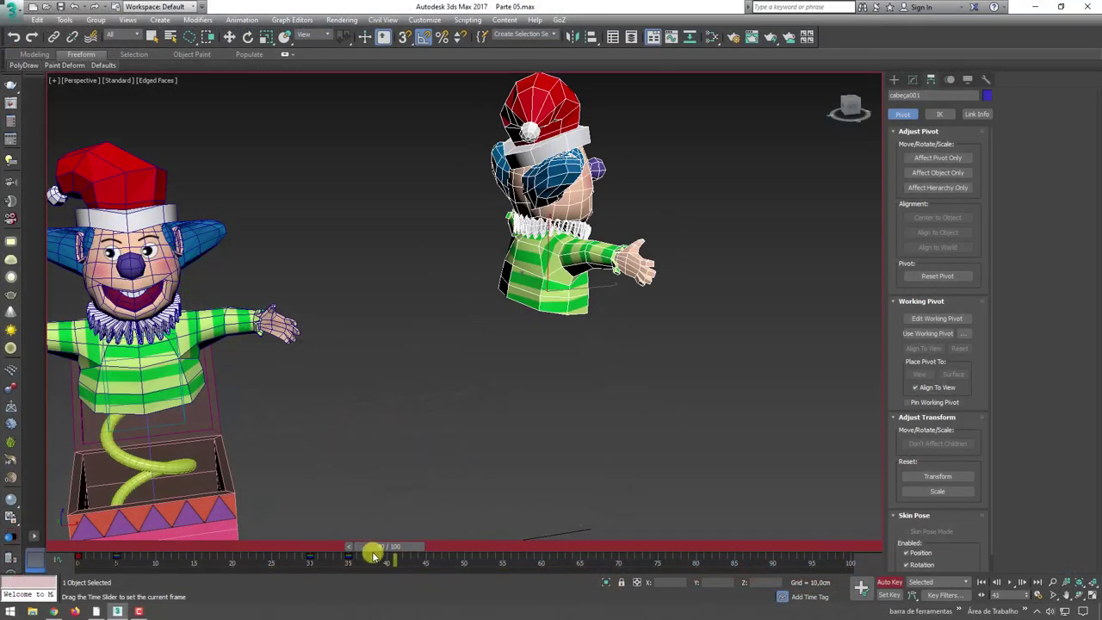
pyautogui.press('Home')
pyautogui.moveTo(718, 488); pyautogui.dragTo(713, 393, button='middle')
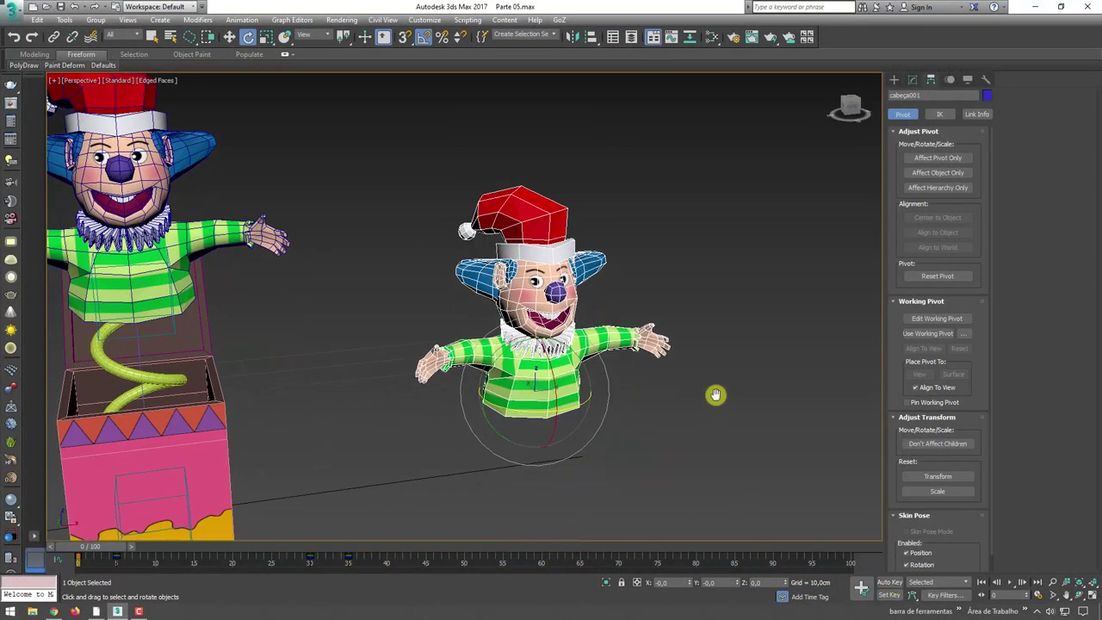
pyautogui.click(913, 79)
pyautogui.click(987, 118)
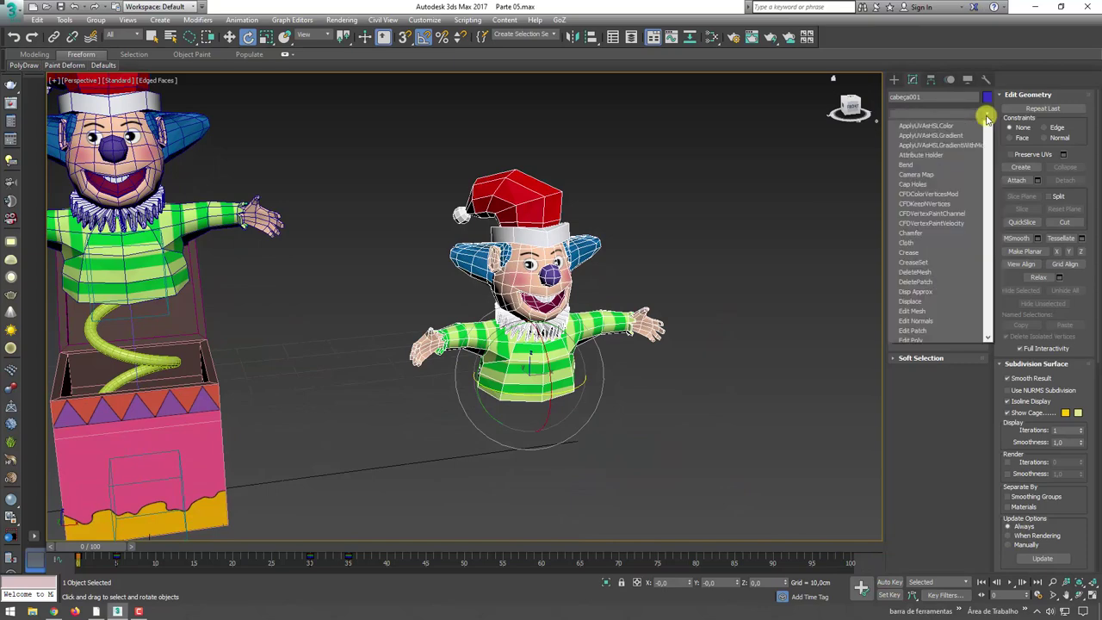
pyautogui.moveTo(987, 130); pyautogui.dragTo(981, 226)
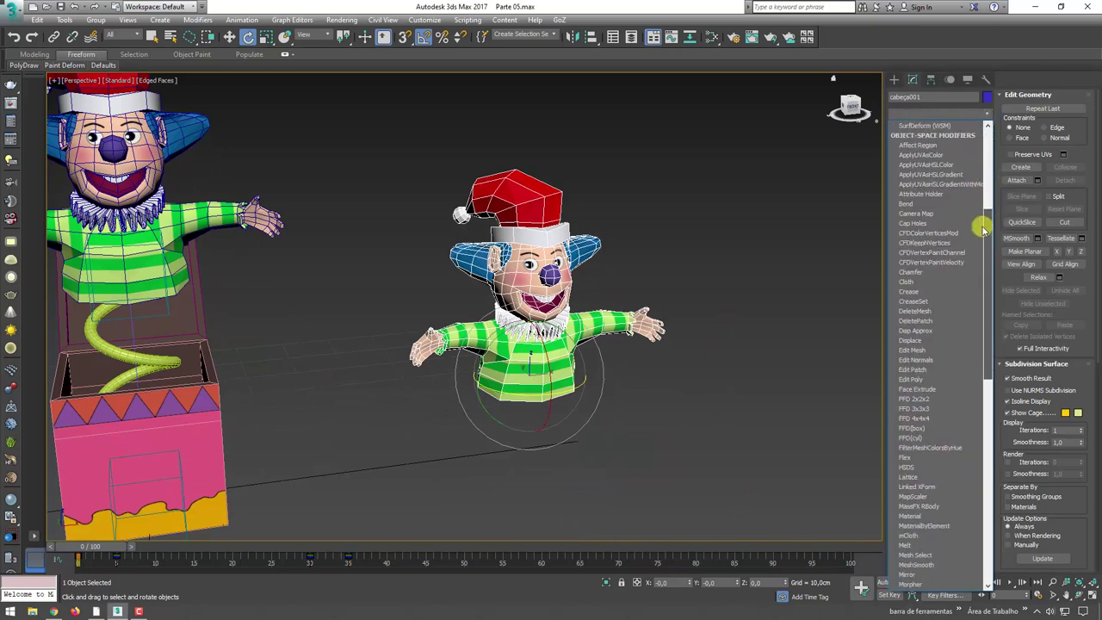
# Add a Flex modifier to cabeça001 and play the animation to watch it wobble
pyautogui.click(919, 457)
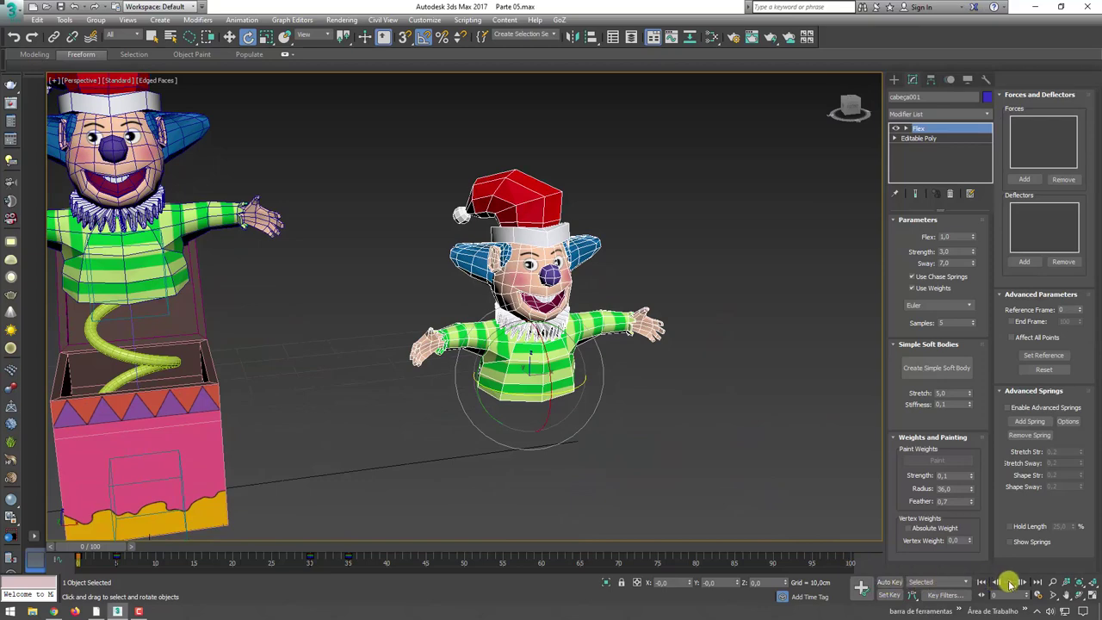
pyautogui.click(1011, 584)
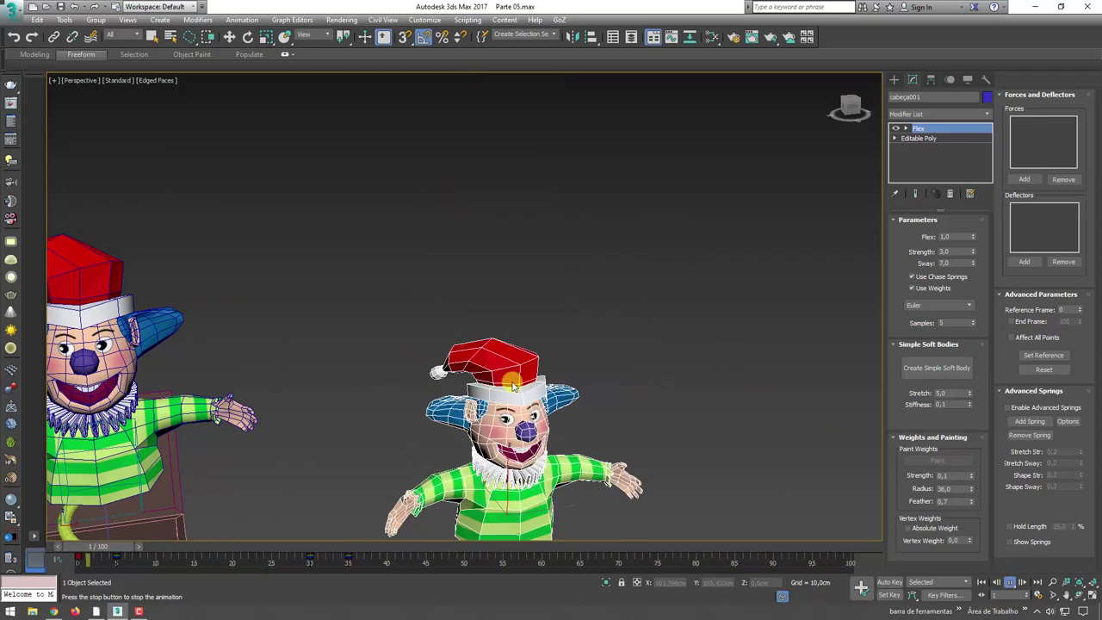
pyautogui.click(1009, 582)
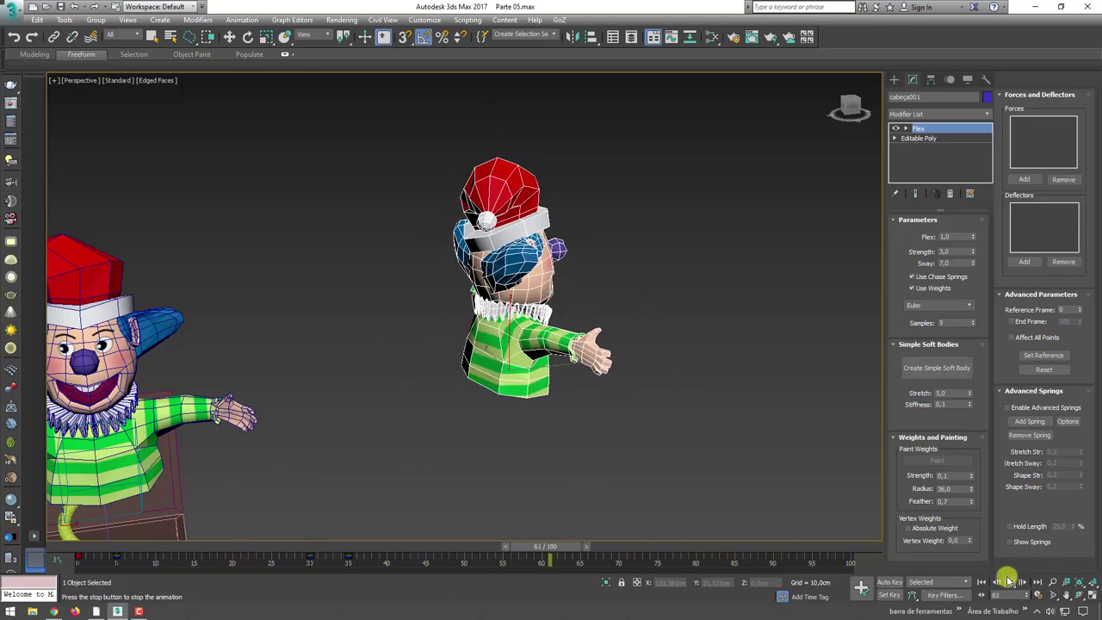
# Select the original clown in the box and go to the Create panel
pyautogui.press('e')
pyautogui.moveTo(737, 336)
pyautogui.keyDown('alt'); pyautogui.mouseDown(button='middle')
pyautogui.moveTo(409, 376)
pyautogui.moveTo(448, 344)
pyautogui.moveTo(517, 327)
pyautogui.mouseUp(button='middle'); pyautogui.keyUp('alt')
pyautogui.click(442, 271)
pyautogui.click(896, 81)
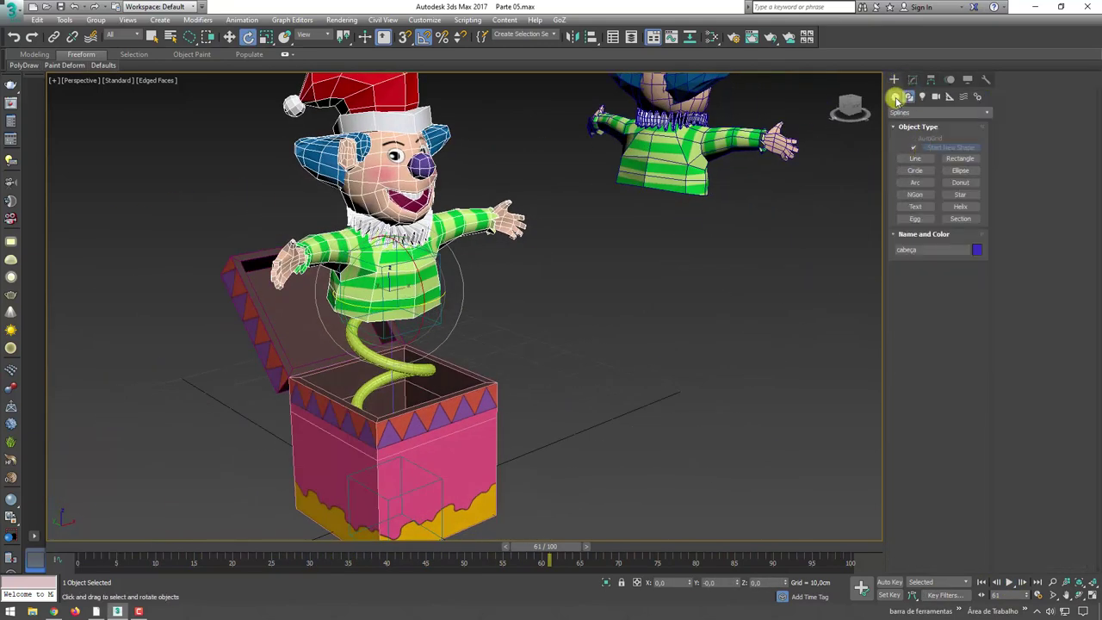
# Create a new box and align it to the original clown
pyautogui.click(895, 97)
pyautogui.click(914, 149)
pyautogui.moveTo(615, 528); pyautogui.dragTo(761, 485)
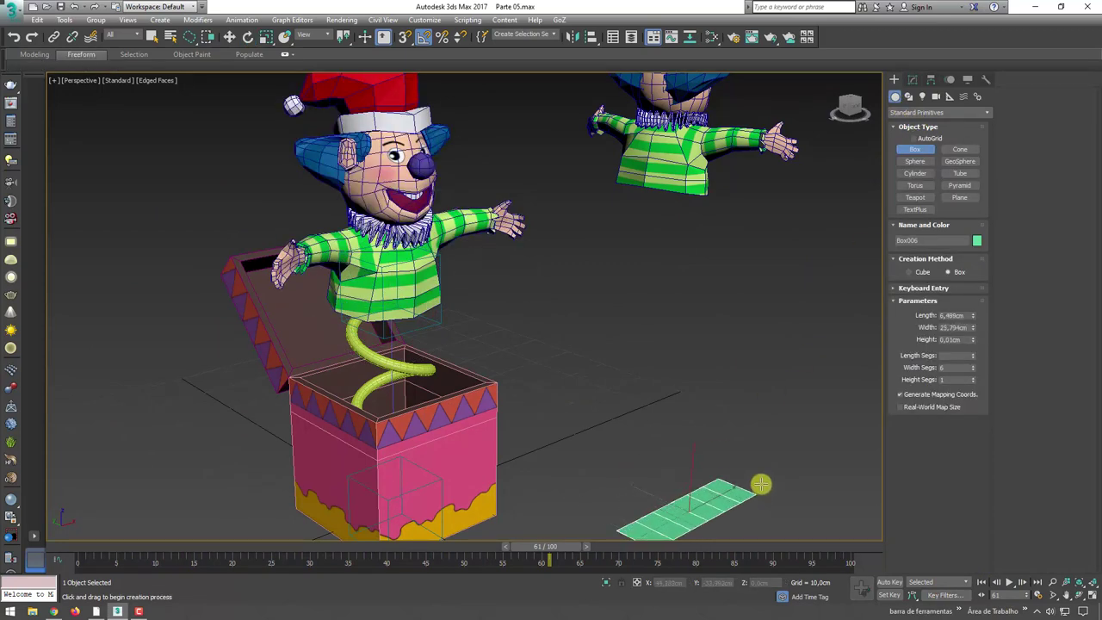
pyautogui.click(736, 407)
pyautogui.hotkey('alt', 'a')
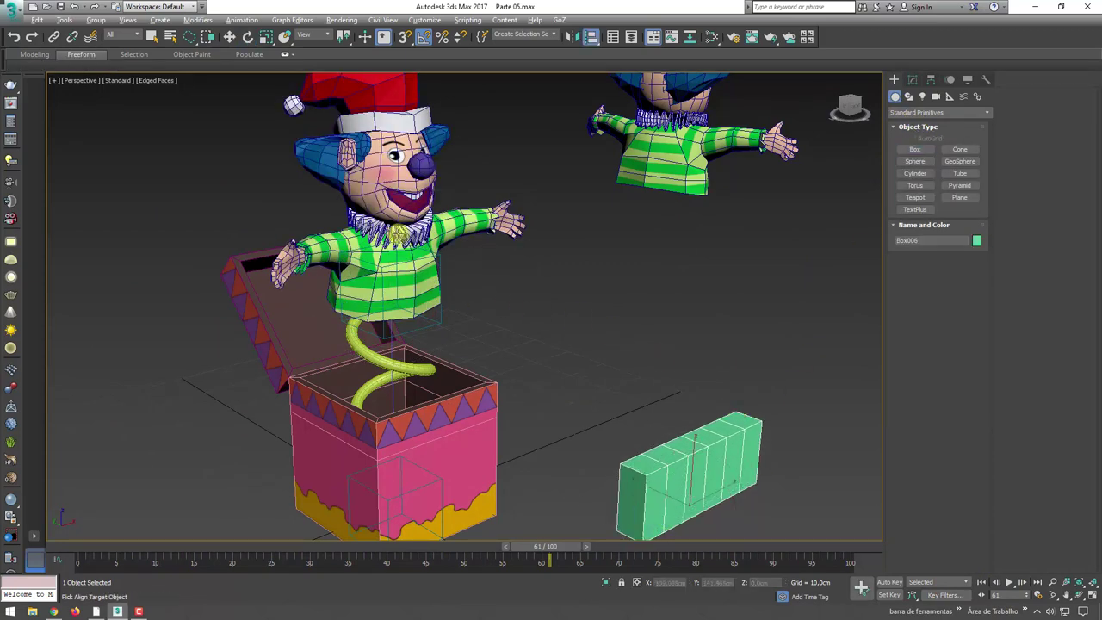
pyautogui.click(398, 233)
pyautogui.click(559, 398)
# Convert the box to Editable Poly, attach the clown, and remove the box element
pyautogui.rightClick(441, 177)
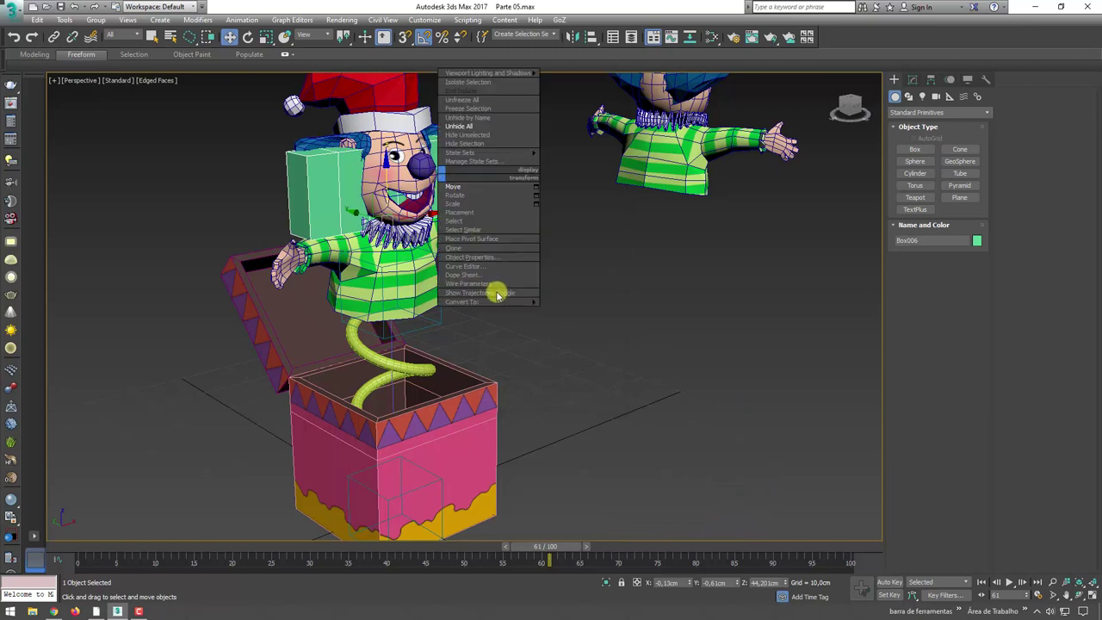
pyautogui.click(575, 315)
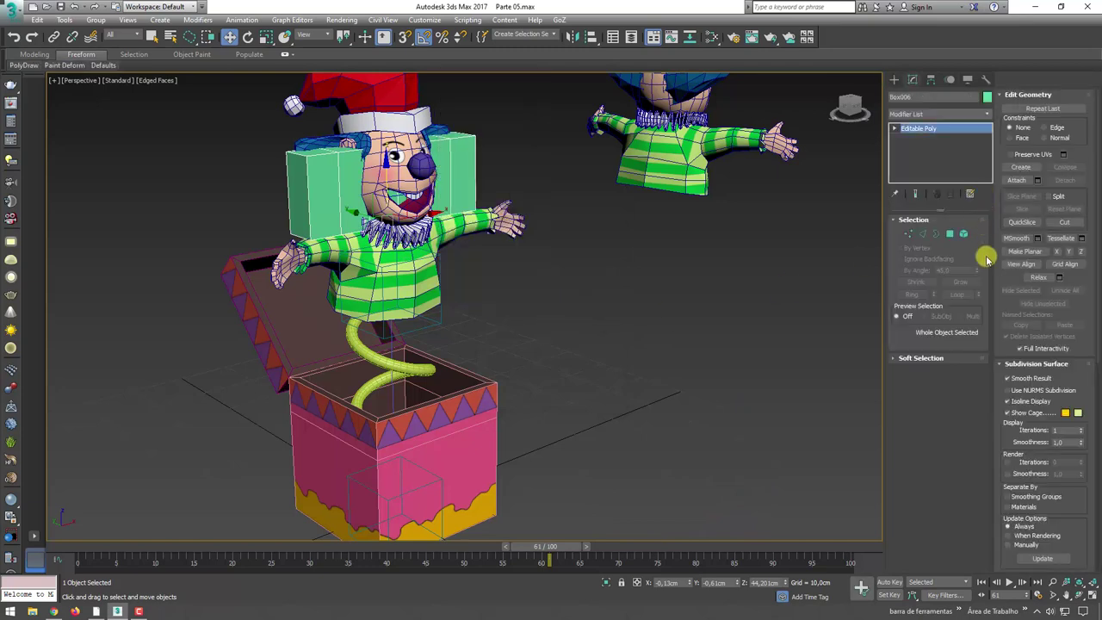
pyautogui.click(1017, 180)
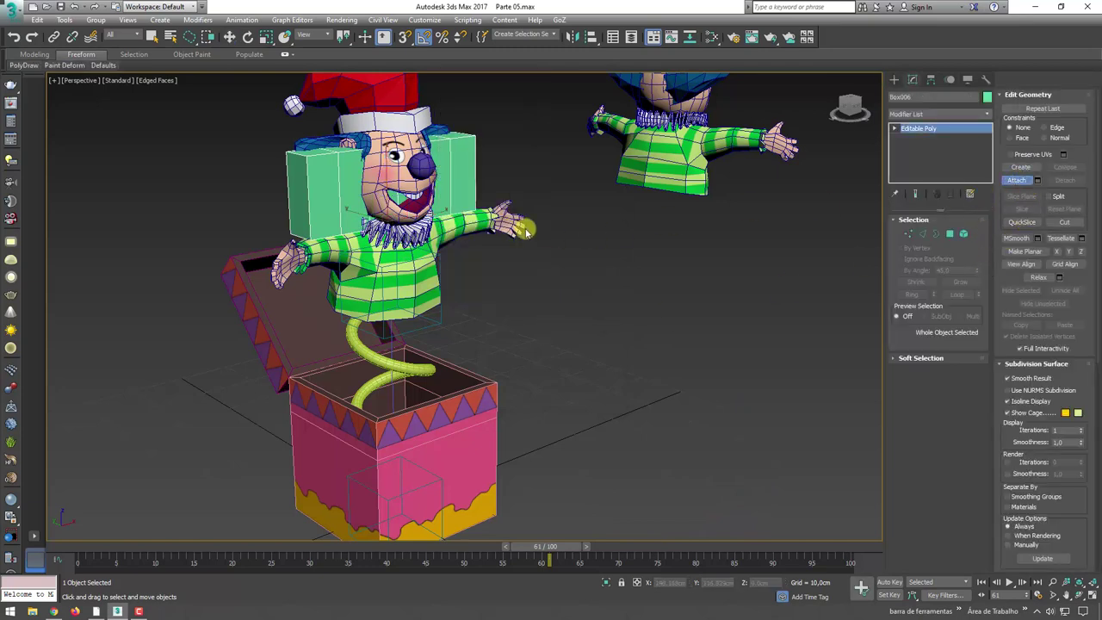
pyautogui.click(497, 224)
pyautogui.click(966, 236)
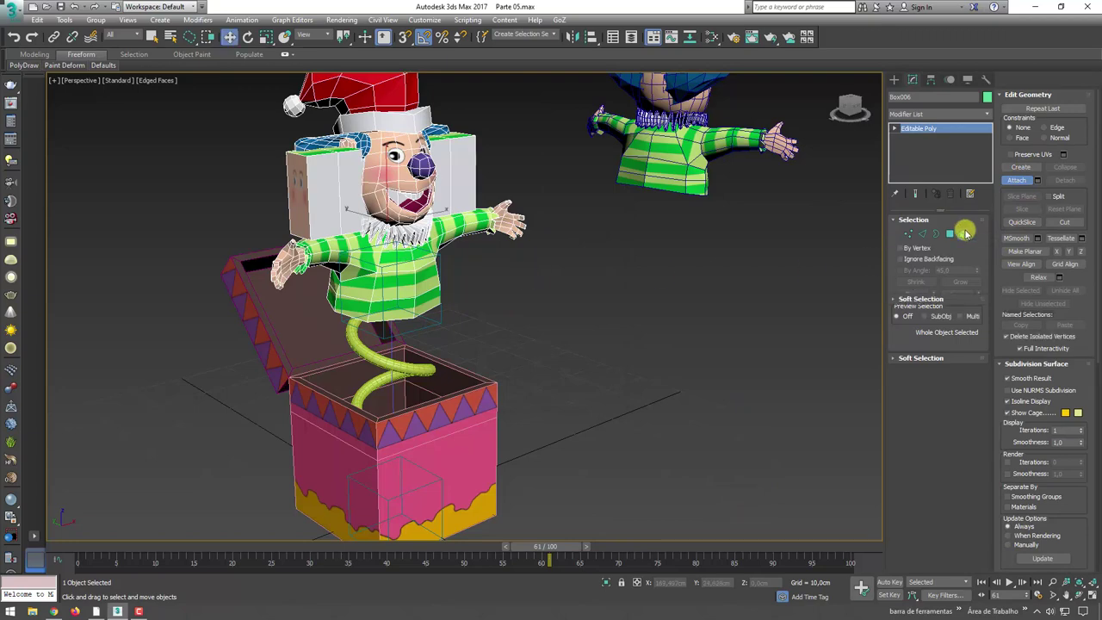
pyautogui.click(916, 129)
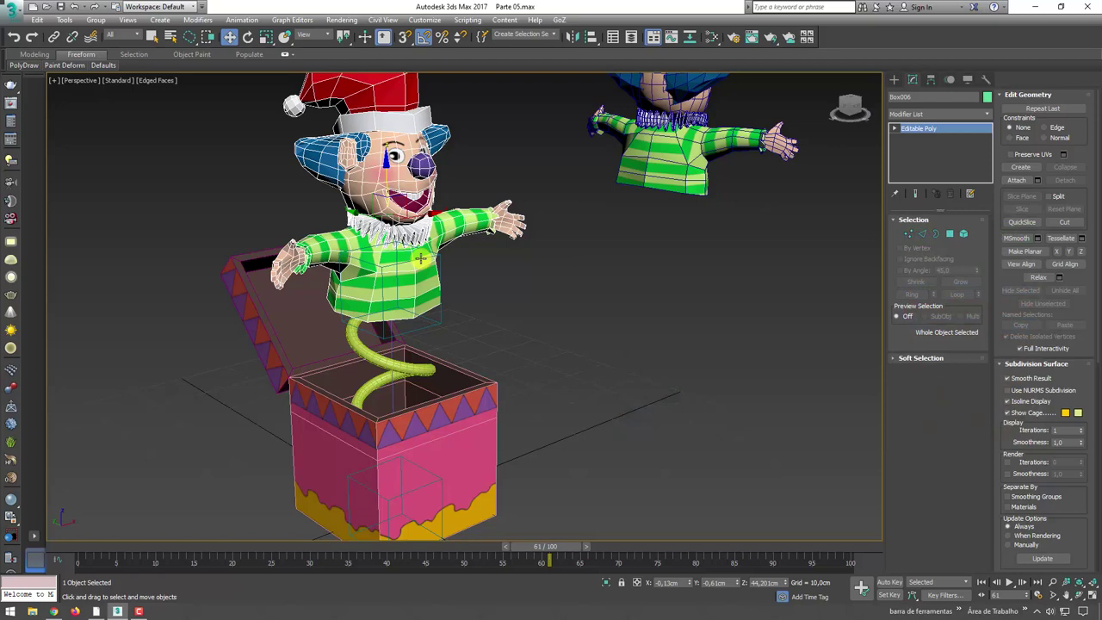
pyautogui.moveTo(501, 304)
pyautogui.keyDown('alt'); pyautogui.mouseDown(button='middle')
pyautogui.moveTo(490, 302)
pyautogui.moveTo(505, 297)
pyautogui.mouseUp(button='middle'); pyautogui.keyUp('alt')
pyautogui.keyDown('alt'); pyautogui.moveTo(439, 254); pyautogui.dragTo(464, 251, button='middle'); pyautogui.keyUp('alt')
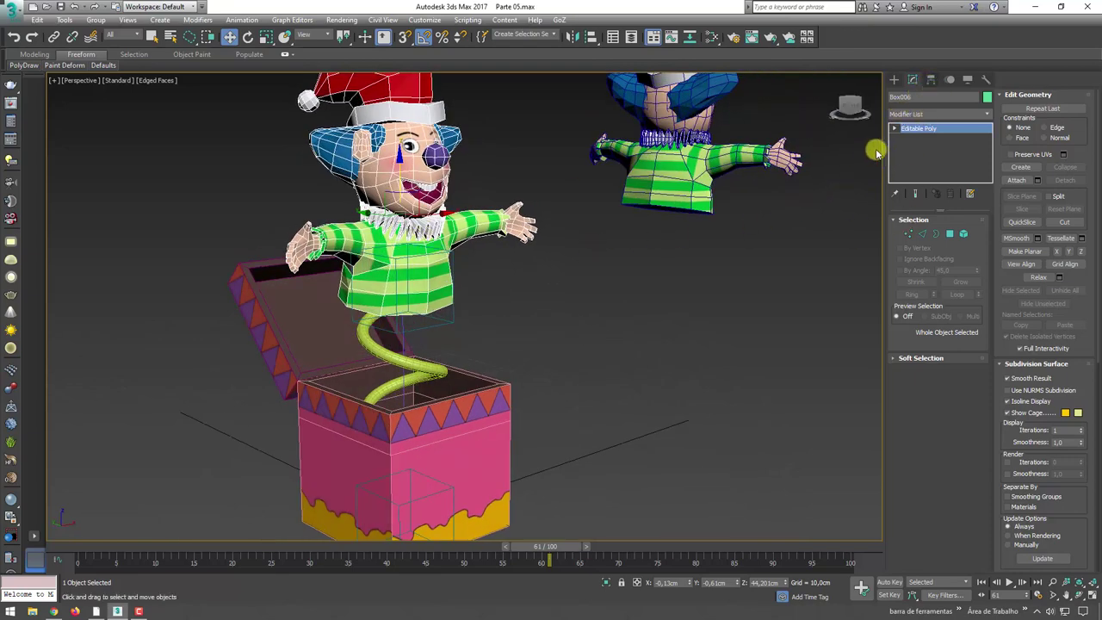
# Move the merged clown's pivot down to its lower torso with Affect Pivot Only
pyautogui.click(931, 79)
pyautogui.click(938, 158)
pyautogui.keyDown('alt'); pyautogui.moveTo(482, 291); pyautogui.dragTo(444, 257, button='middle'); pyautogui.keyUp('alt')
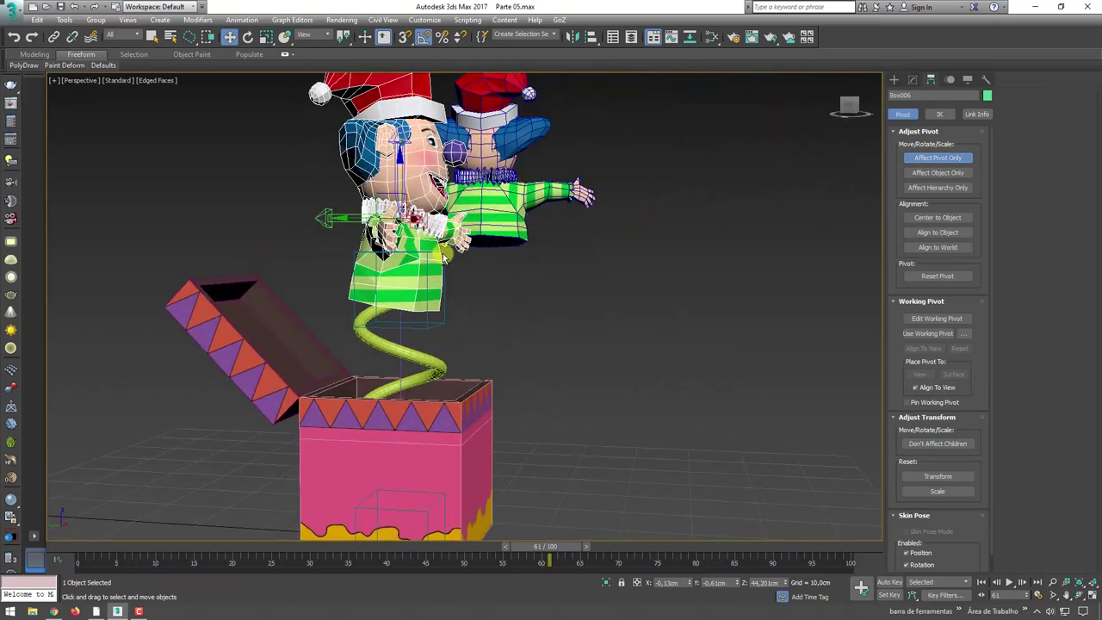
pyautogui.moveTo(380, 184); pyautogui.dragTo(380, 275)
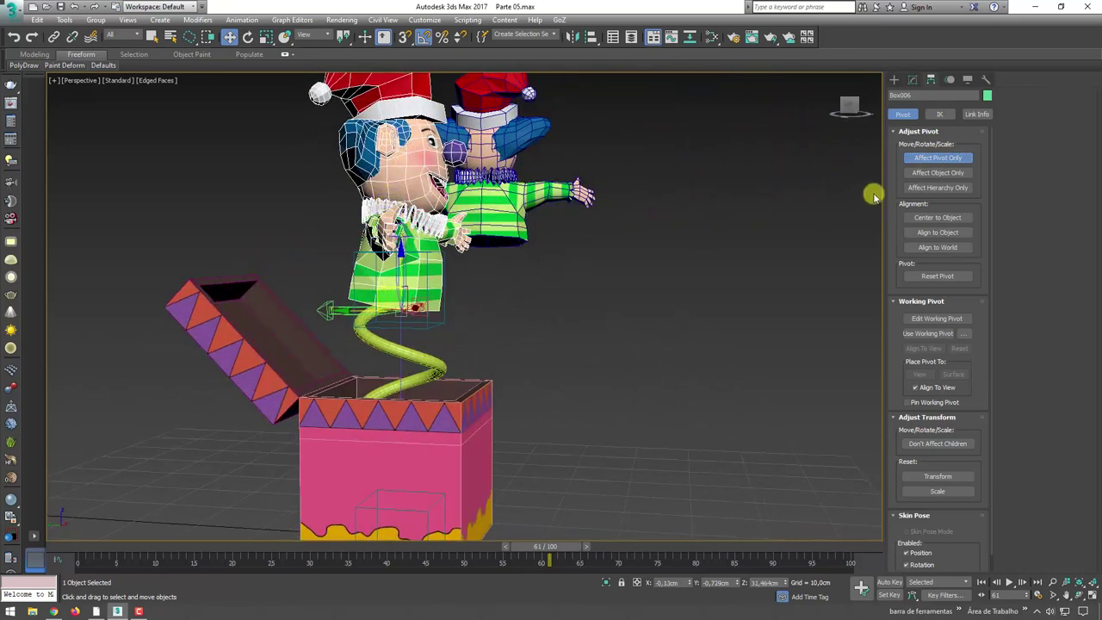
pyautogui.click(937, 161)
# Create a new box and align its pivot to the clown's pivot
pyautogui.click(894, 79)
pyautogui.keyDown('alt'); pyautogui.moveTo(787, 196); pyautogui.dragTo(780, 215, button='middle'); pyautogui.keyUp('alt')
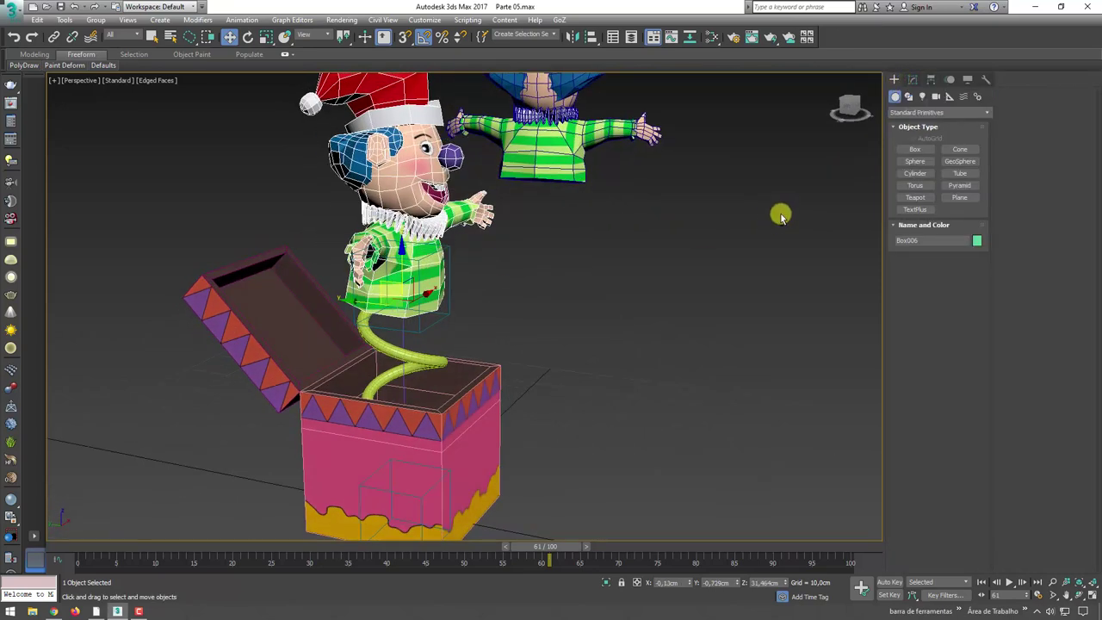
pyautogui.click(915, 150)
pyautogui.moveTo(573, 487); pyautogui.dragTo(677, 389)
pyautogui.click(694, 369)
pyautogui.rightClick(505, 305)
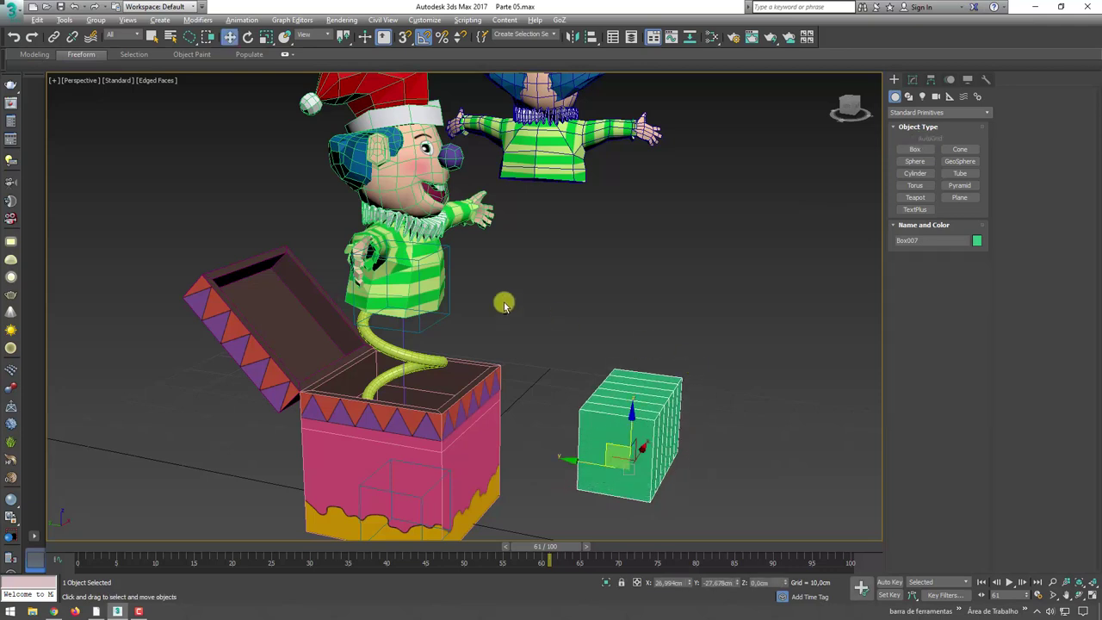
pyautogui.hotkey('alt', 'a')
pyautogui.click(428, 243)
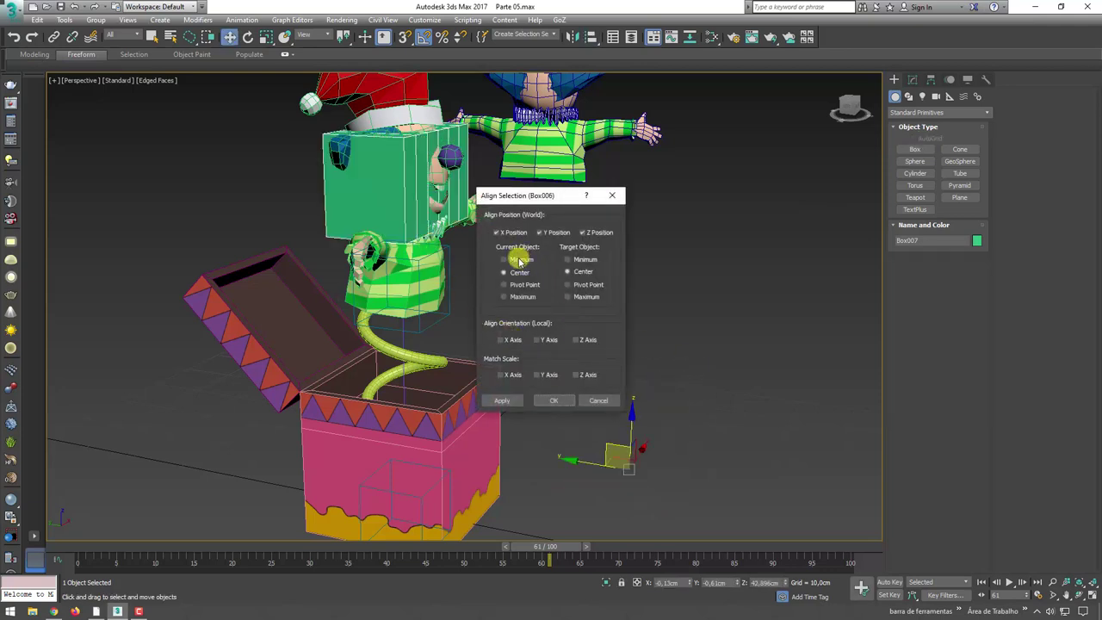
pyautogui.click(527, 285)
pyautogui.click(569, 284)
pyautogui.click(554, 402)
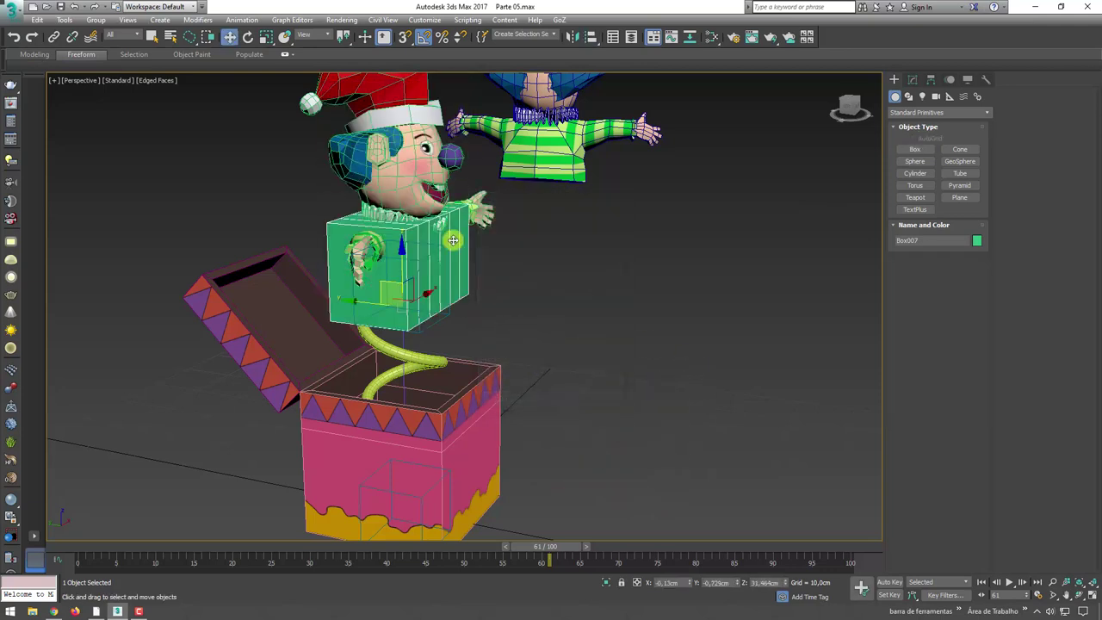
# Convert the box to Editable Poly Box007 and attach the clown's body pieces to it
pyautogui.rightClick(505, 317)
pyautogui.click(585, 375)
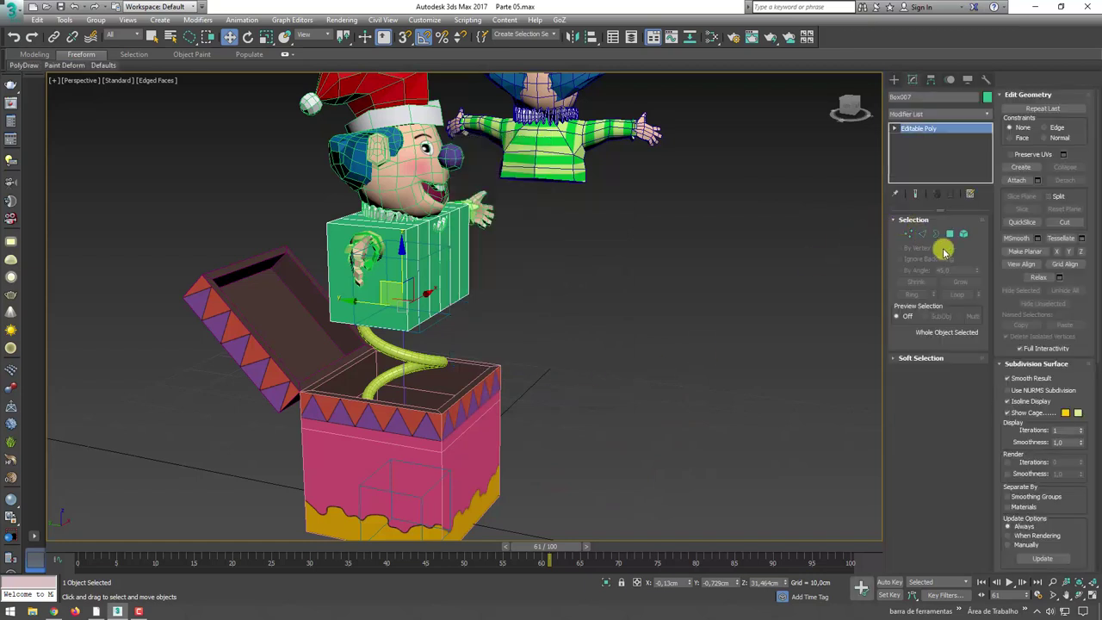
pyautogui.click(1015, 182)
pyautogui.click(416, 169)
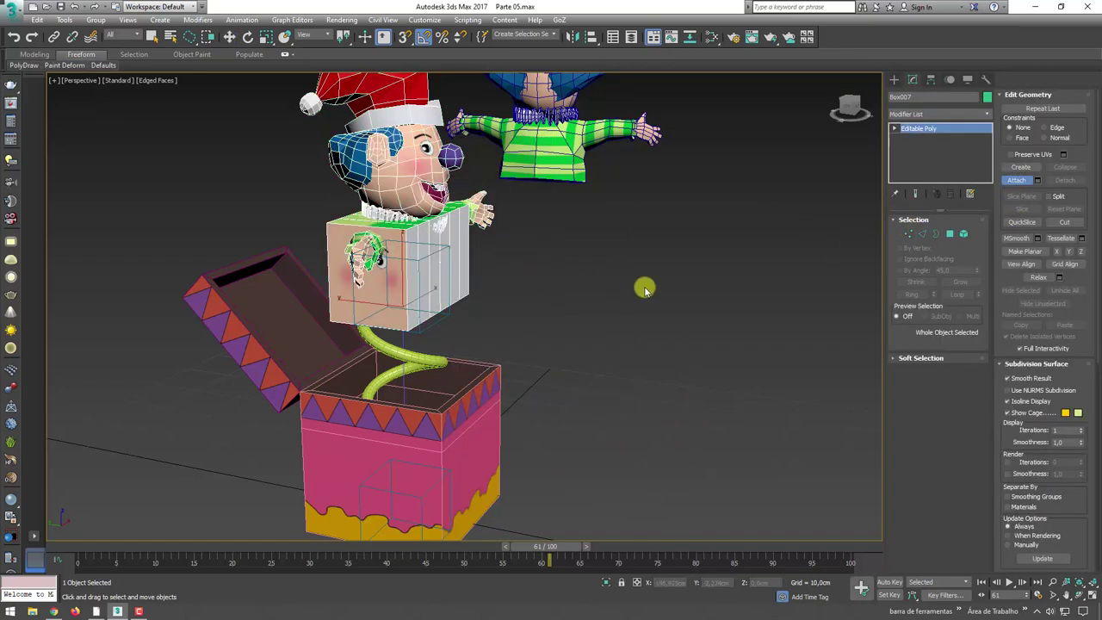
pyautogui.click(963, 233)
pyautogui.click(456, 256)
pyautogui.click(512, 268)
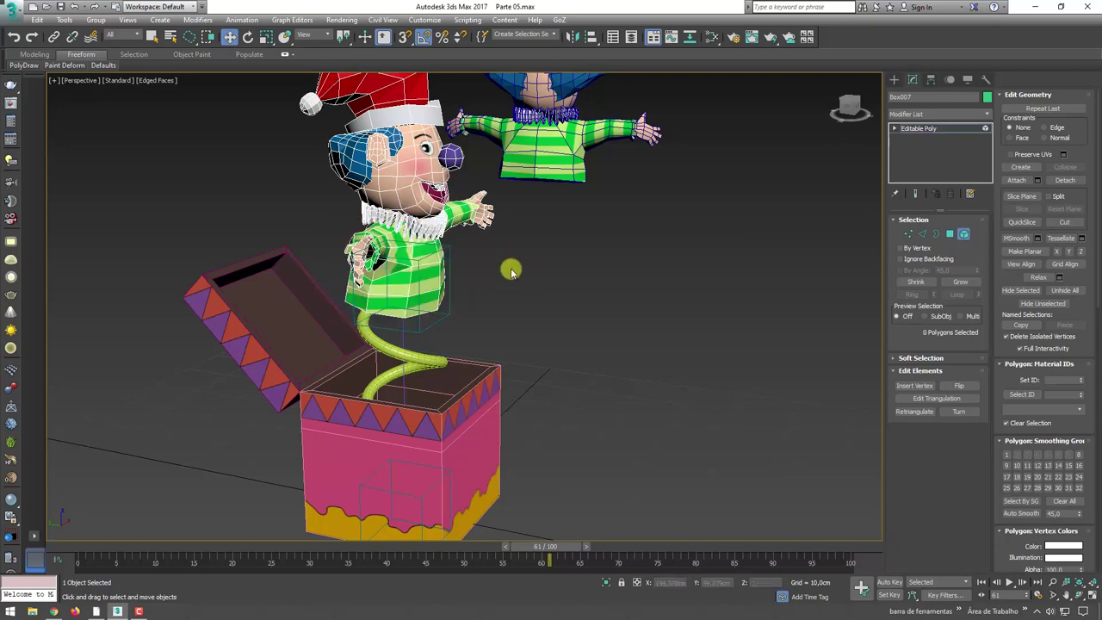
pyautogui.click(927, 129)
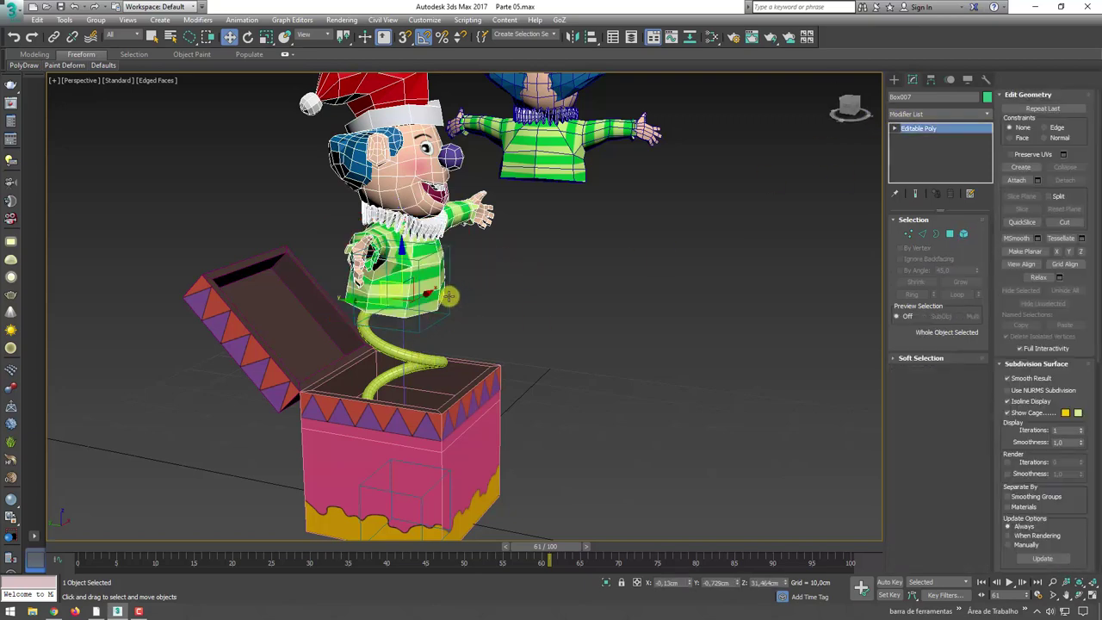
# Reselect the combined clown body and activate Select and Link
pyautogui.click(402, 268)
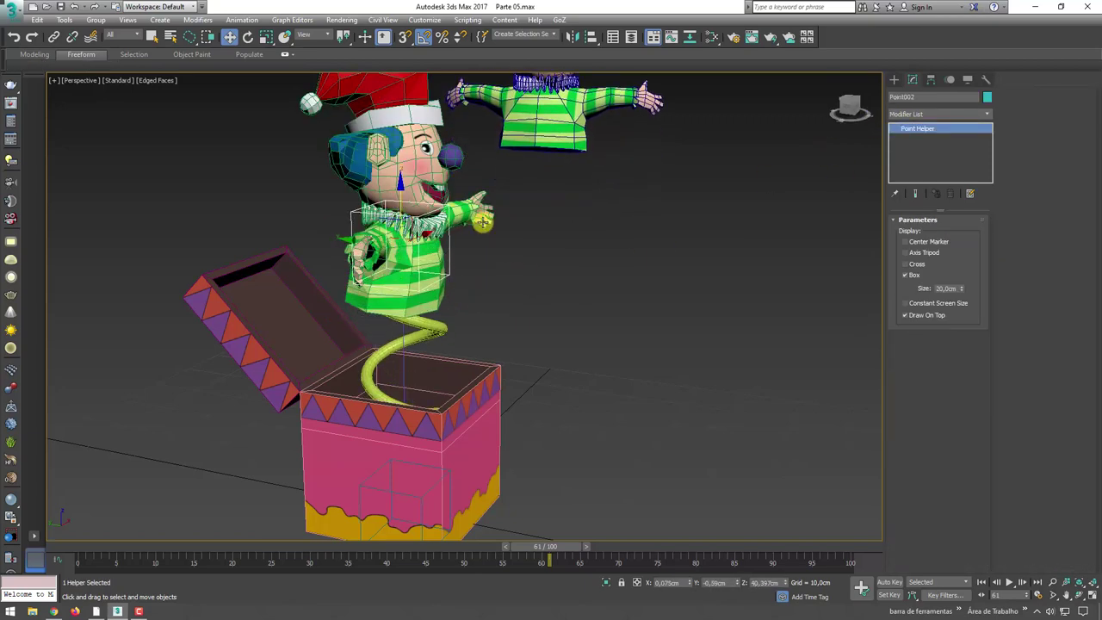
pyautogui.hotkey('ctrl', 'z')
pyautogui.click(54, 36)
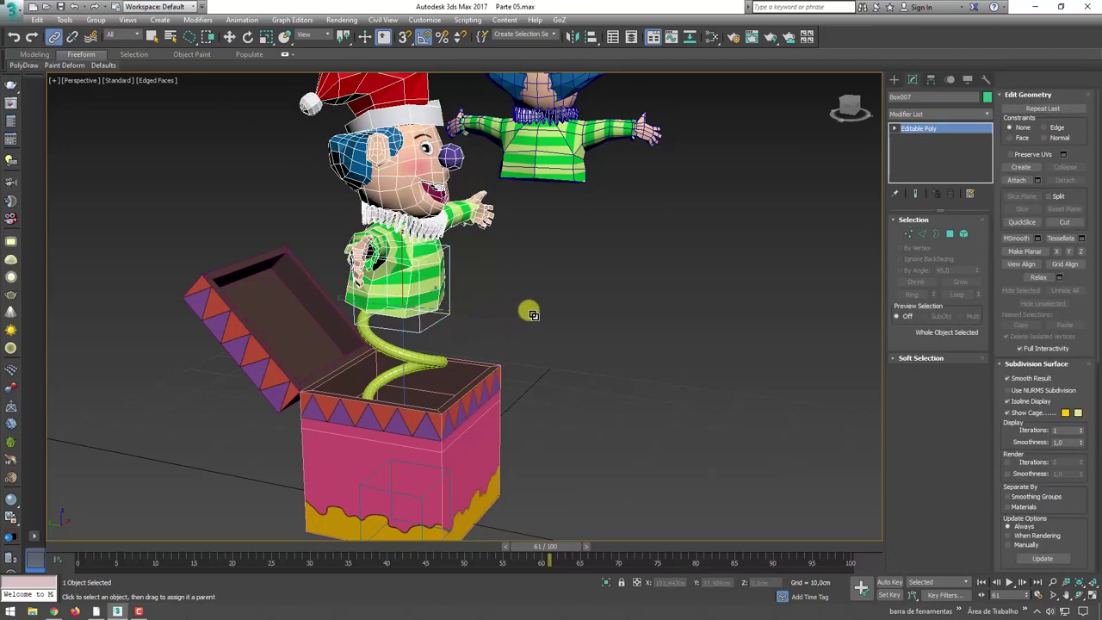
pyautogui.moveTo(528, 312)
pyautogui.keyDown('alt'); pyautogui.mouseDown(button='middle')
pyautogui.moveTo(585, 335)
pyautogui.moveTo(504, 325)
pyautogui.moveTo(565, 513)
pyautogui.mouseUp(button='middle'); pyautogui.keyUp('alt')
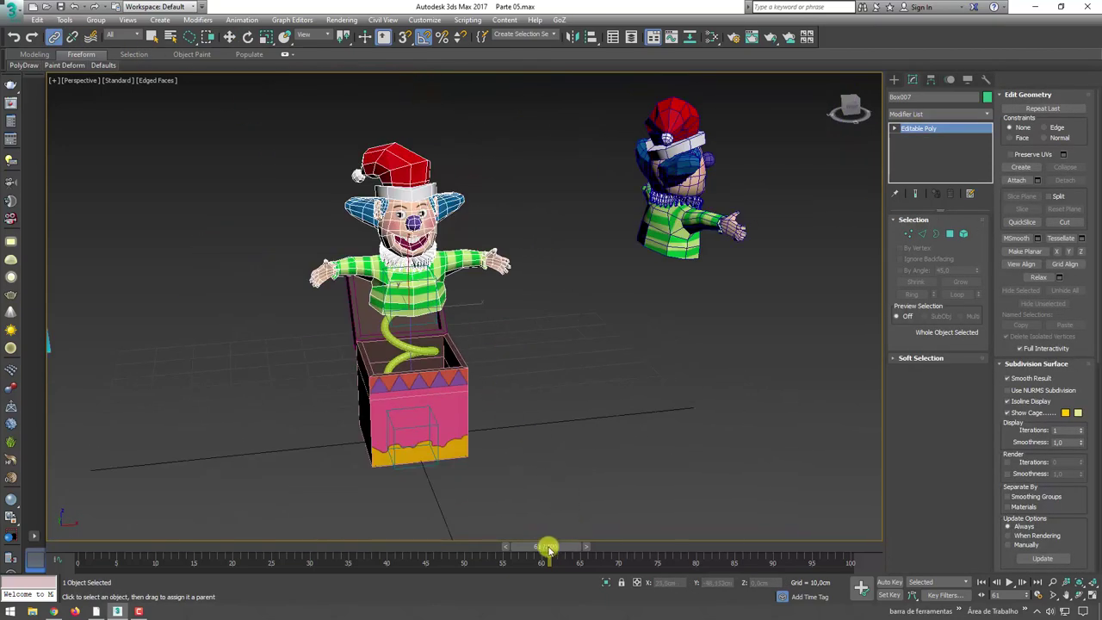
# Scrub the animation, then select cabeça001 and raise its Flex amount from 1,0 to 8,8
pyautogui.moveTo(549, 548)
pyautogui.mouseDown()
pyautogui.moveTo(87, 545)
pyautogui.moveTo(410, 551)
pyautogui.moveTo(143, 536)
pyautogui.moveTo(546, 536)
pyautogui.moveTo(88, 536)
pyautogui.moveTo(396, 546)
pyautogui.moveTo(179, 546)
pyautogui.mouseUp()
pyautogui.scroll(2, 790, 295)
pyautogui.scroll(4, 758, 276)
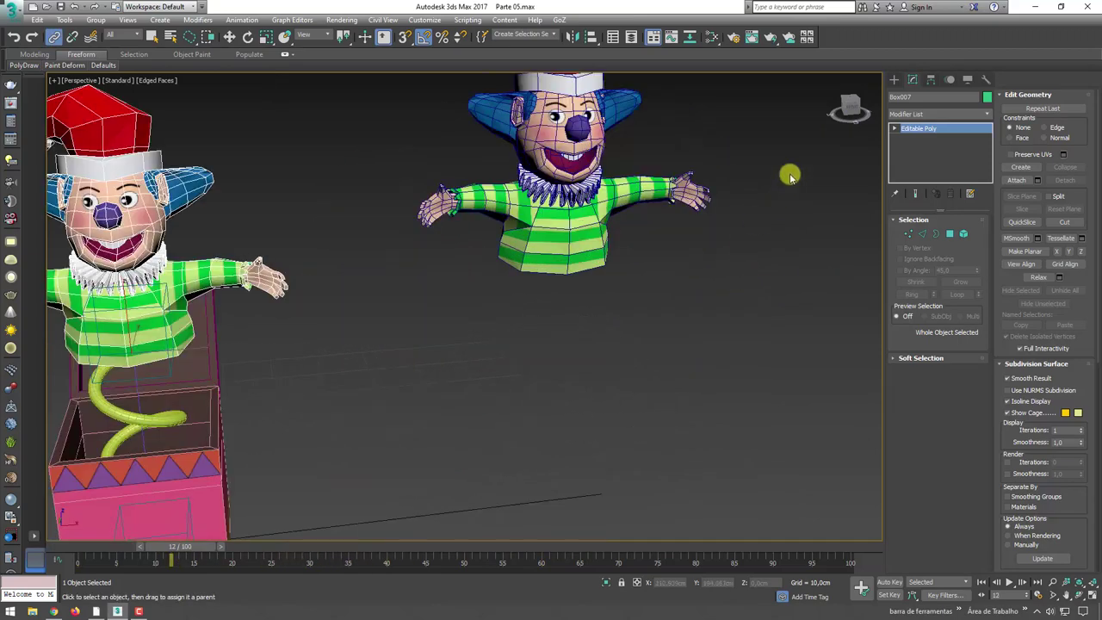
pyautogui.scroll(-2, 774, 184)
pyautogui.click(520, 307)
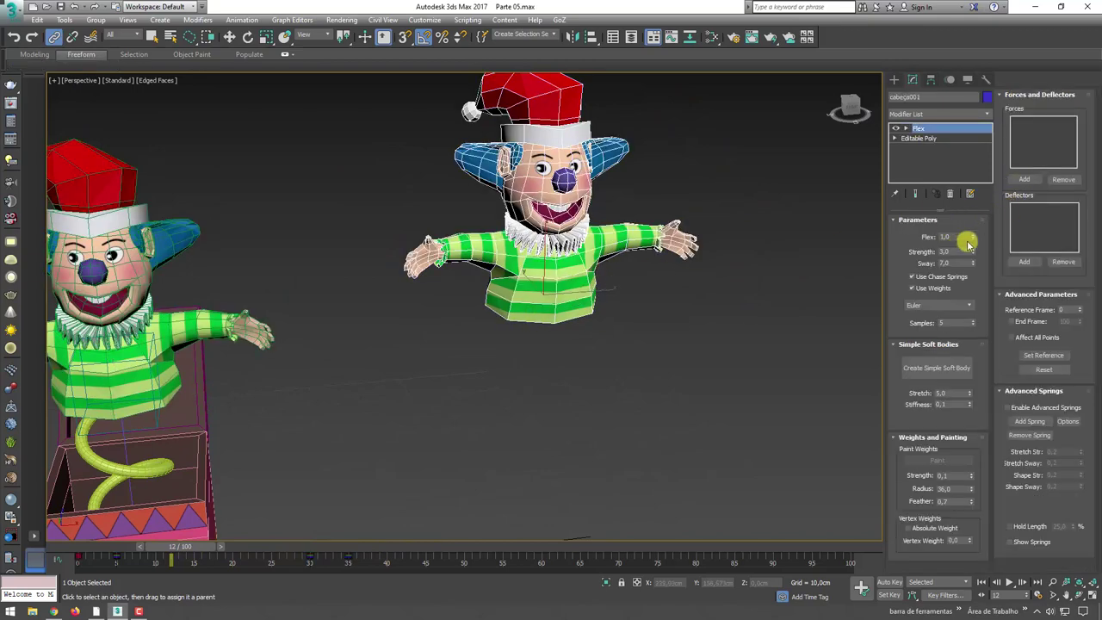
pyautogui.moveTo(972, 240); pyautogui.dragTo(967, 189)
pyautogui.moveTo(631, 315); pyautogui.dragTo(628, 312, button='middle')
# Play the animation to preview the stronger wobble, then scrub back to earlier frames
pyautogui.scroll(-4, 627, 312)
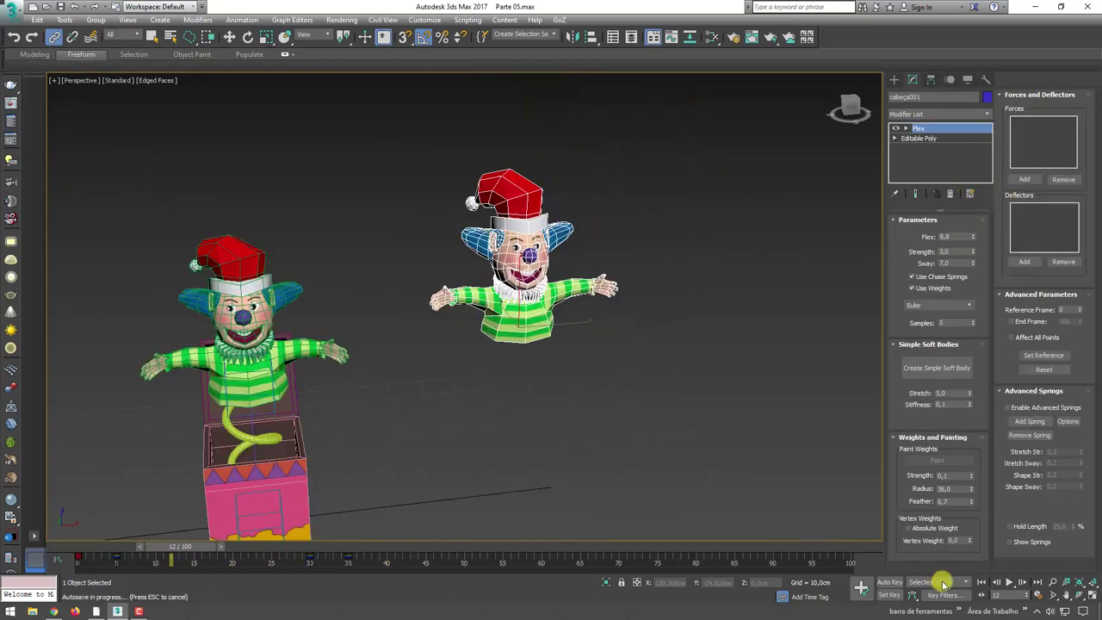
pyautogui.click(1009, 582)
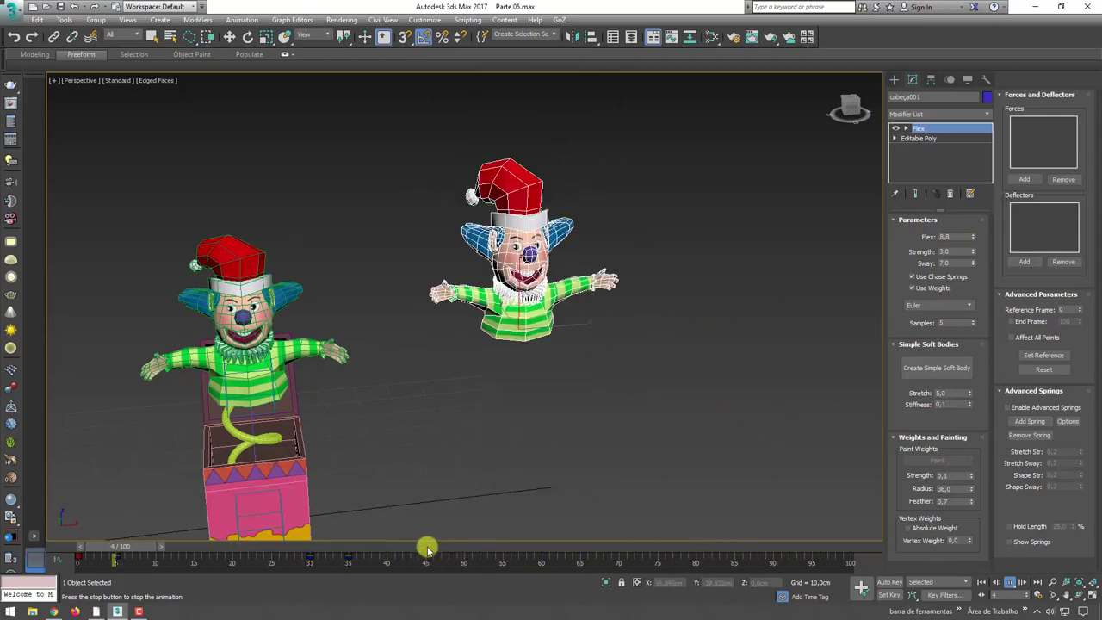
pyautogui.moveTo(427, 548); pyautogui.dragTo(188, 538)
# Switch the Flex modifier to its Edge Vertices level and enable weight Paint
pyautogui.click(906, 128)
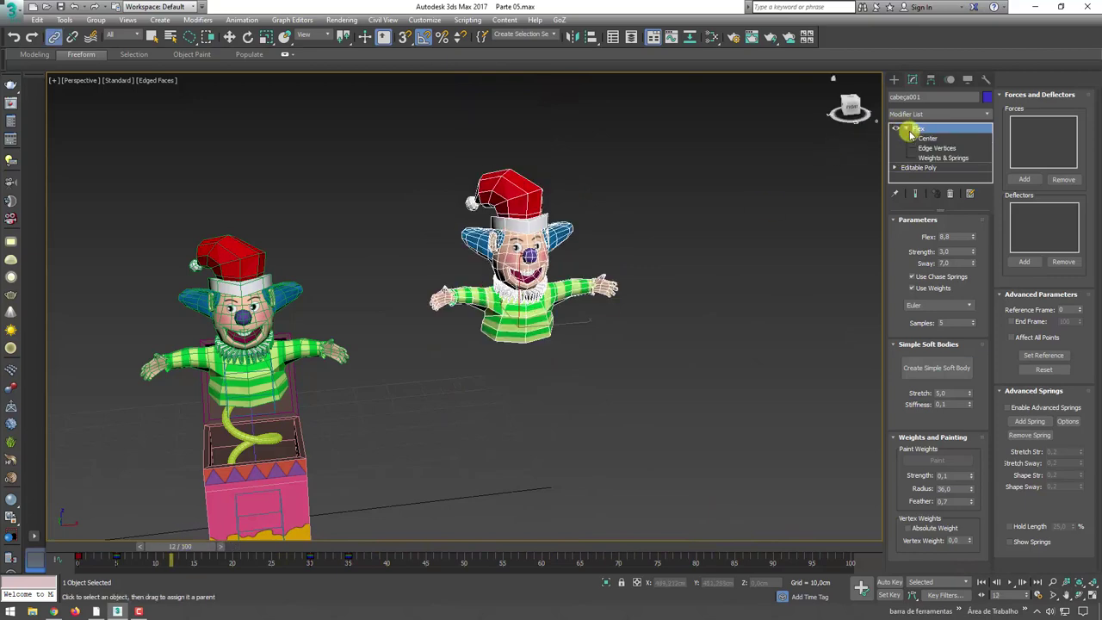
pyautogui.click(936, 148)
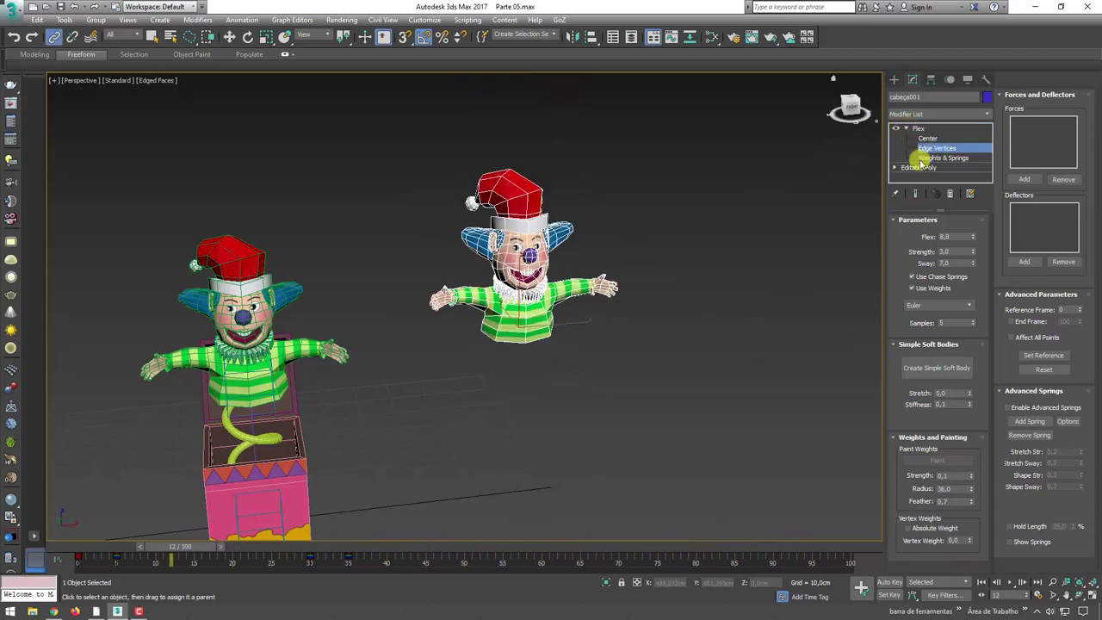
pyautogui.scroll(5, 526, 293)
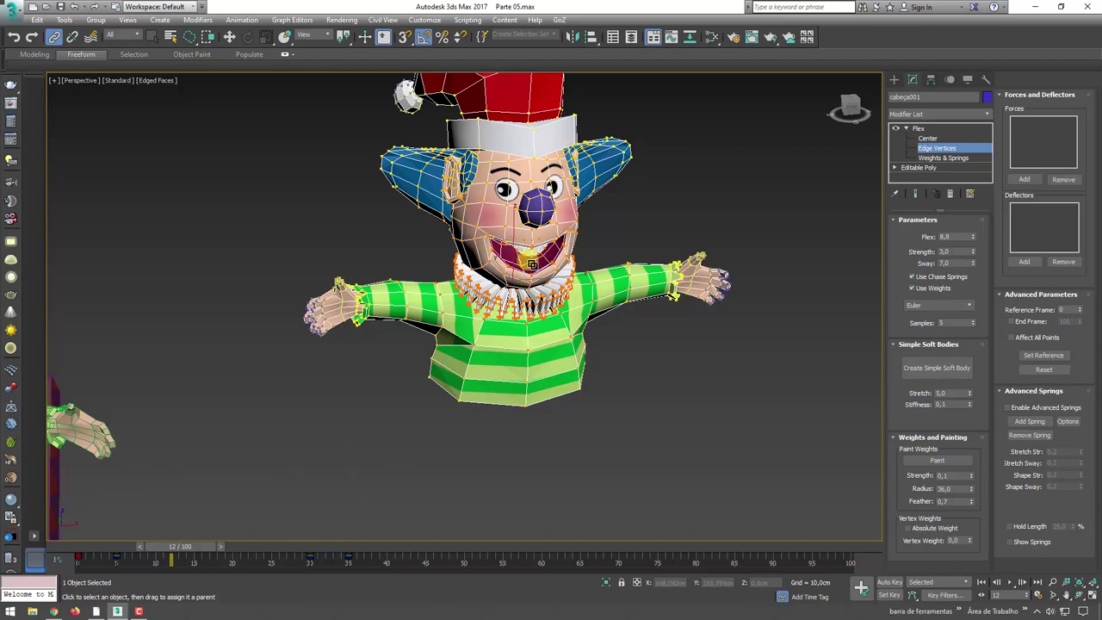
pyautogui.scroll(-5, 532, 265)
pyautogui.scroll(4, 506, 192)
pyautogui.scroll(-3, 516, 206)
pyautogui.scroll(-1, 525, 212)
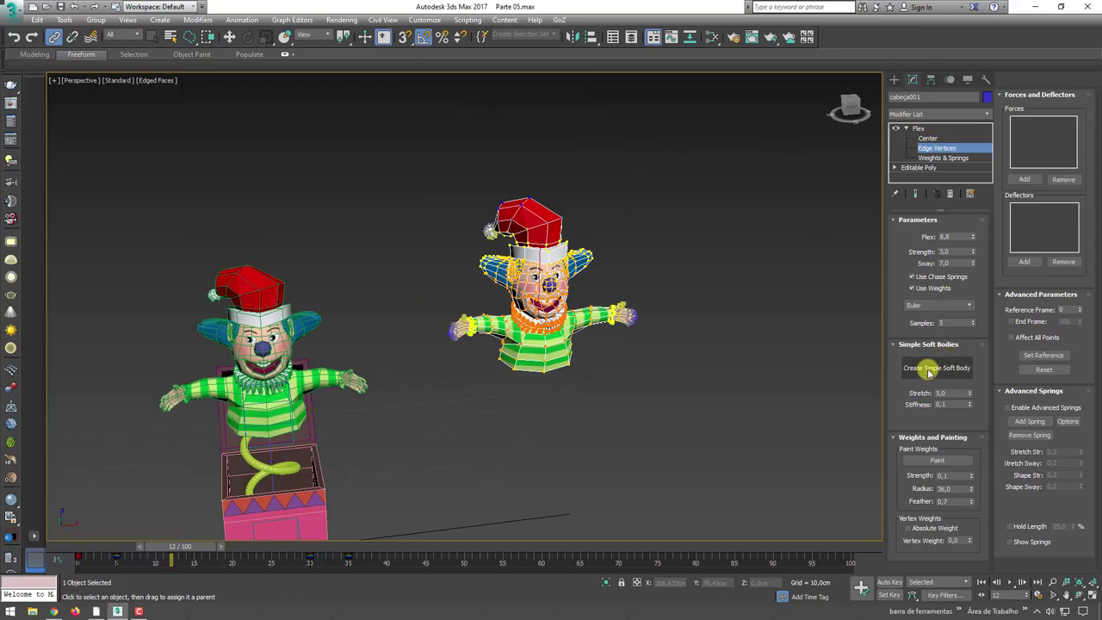
pyautogui.click(939, 462)
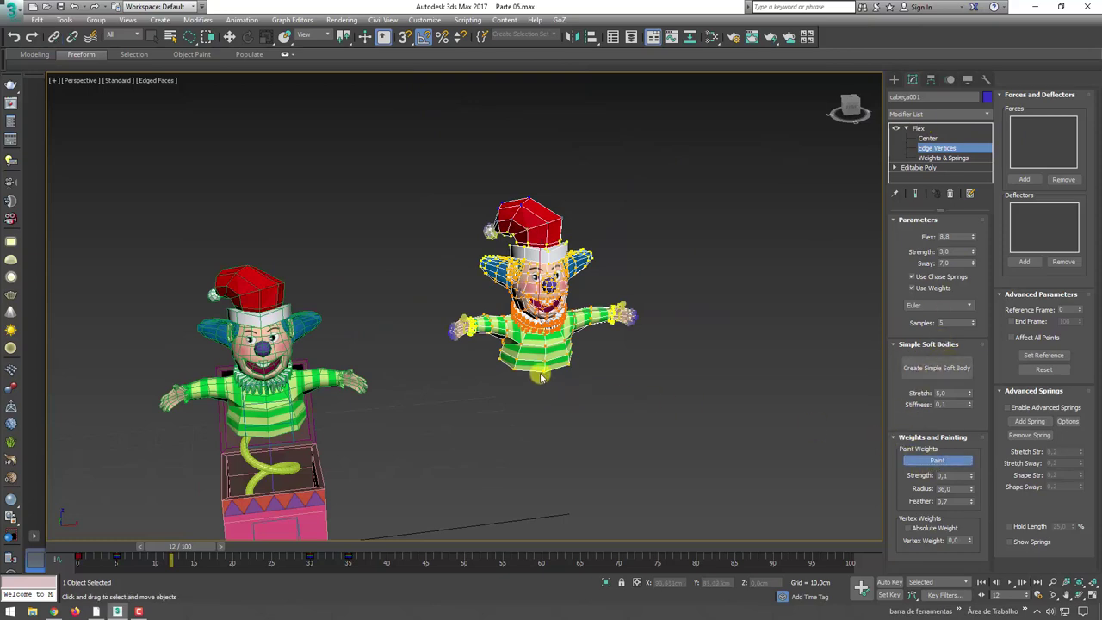
# Paint Flex weights onto the clown copy's hands with a brush radius of 15
pyautogui.scroll(2, 526, 336)
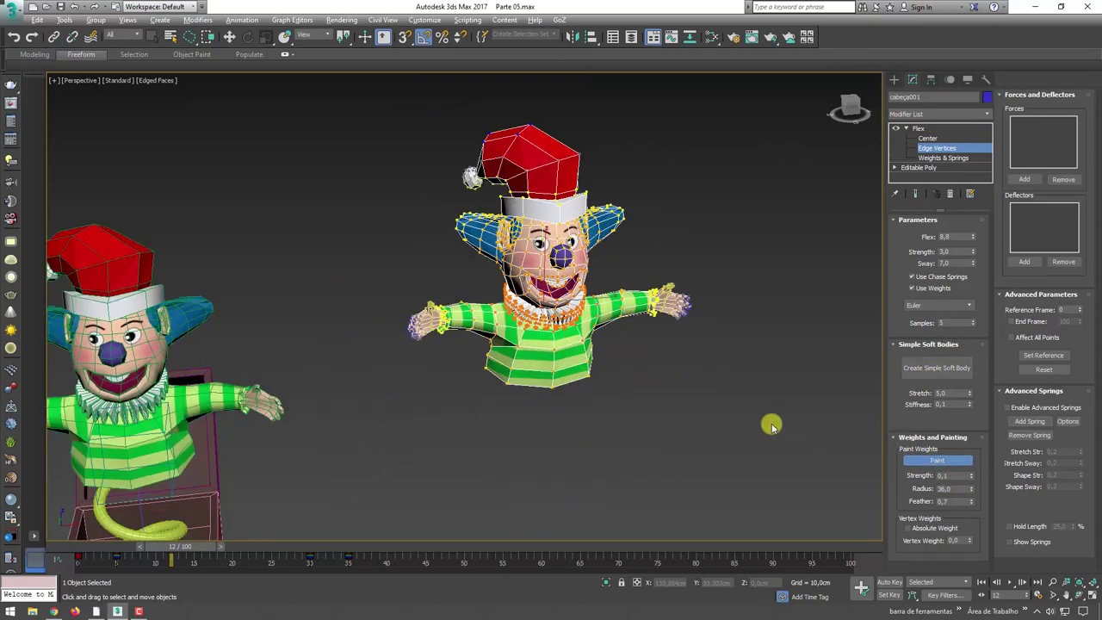
pyautogui.keyDown('alt'); pyautogui.moveTo(771, 426); pyautogui.dragTo(860, 465, button='middle'); pyautogui.keyUp('alt')
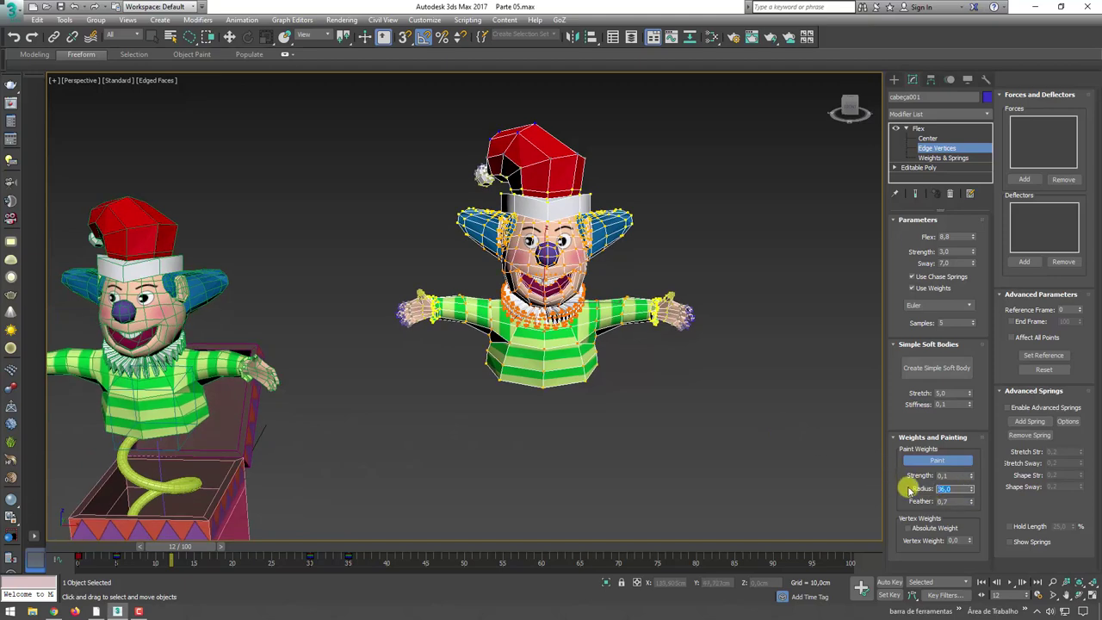
pyautogui.write('15')
pyautogui.press('Return')
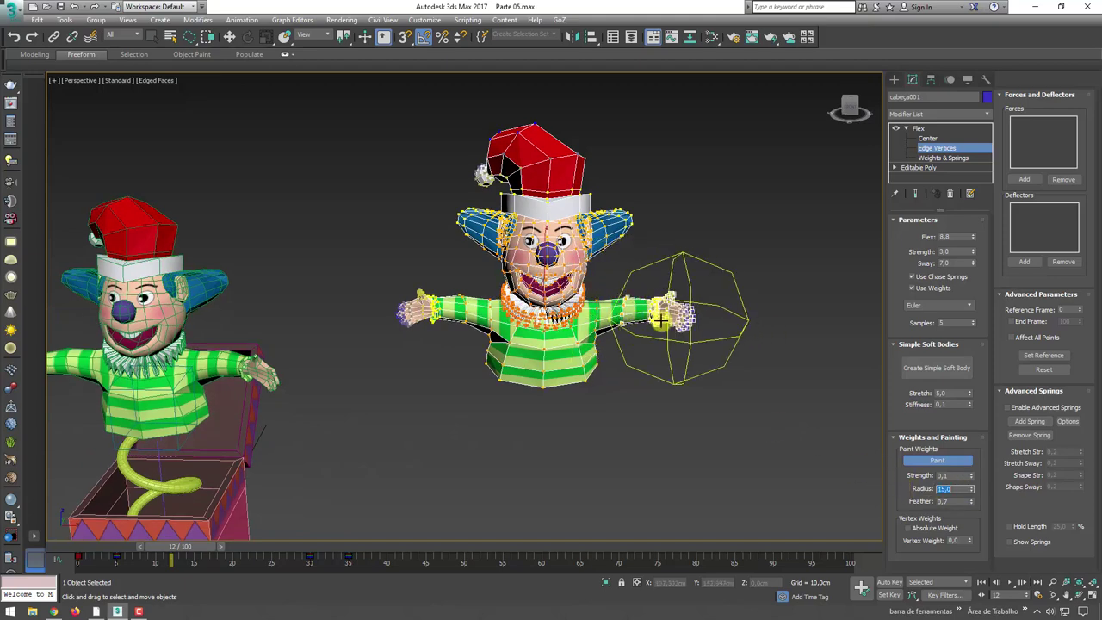
pyautogui.moveTo(661, 320)
pyautogui.mouseDown()
pyautogui.moveTo(637, 354)
pyautogui.moveTo(709, 339)
pyautogui.moveTo(696, 301)
pyautogui.mouseUp()
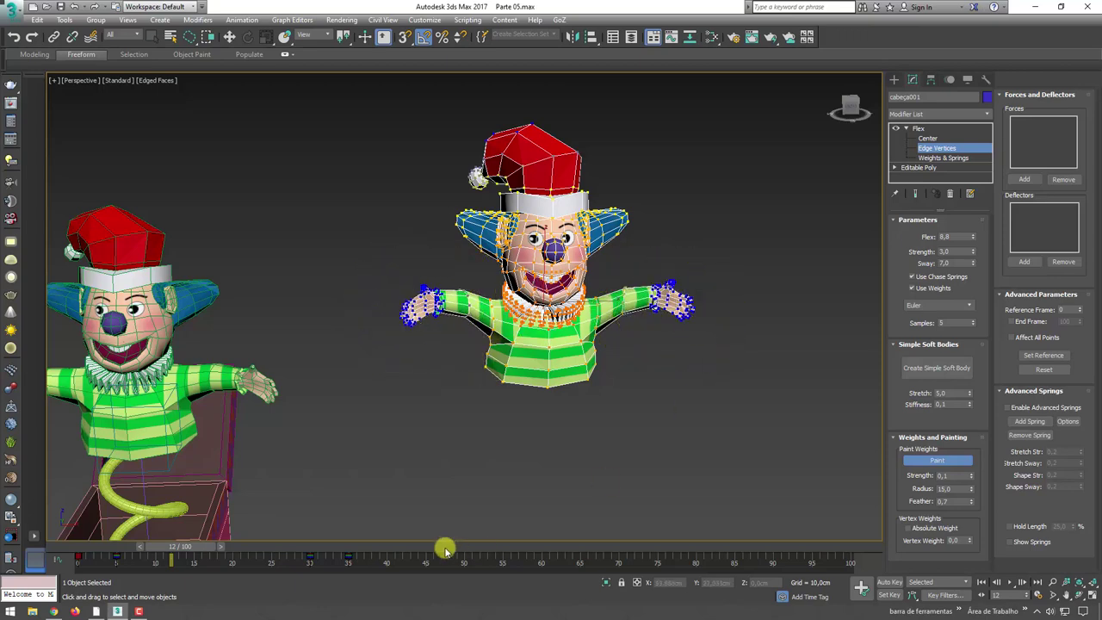
# Scrub the timeline to check the wobble, then return to Flex's top level
pyautogui.moveTo(188, 549)
pyautogui.mouseDown()
pyautogui.moveTo(394, 558)
pyautogui.moveTo(225, 558)
pyautogui.mouseUp()
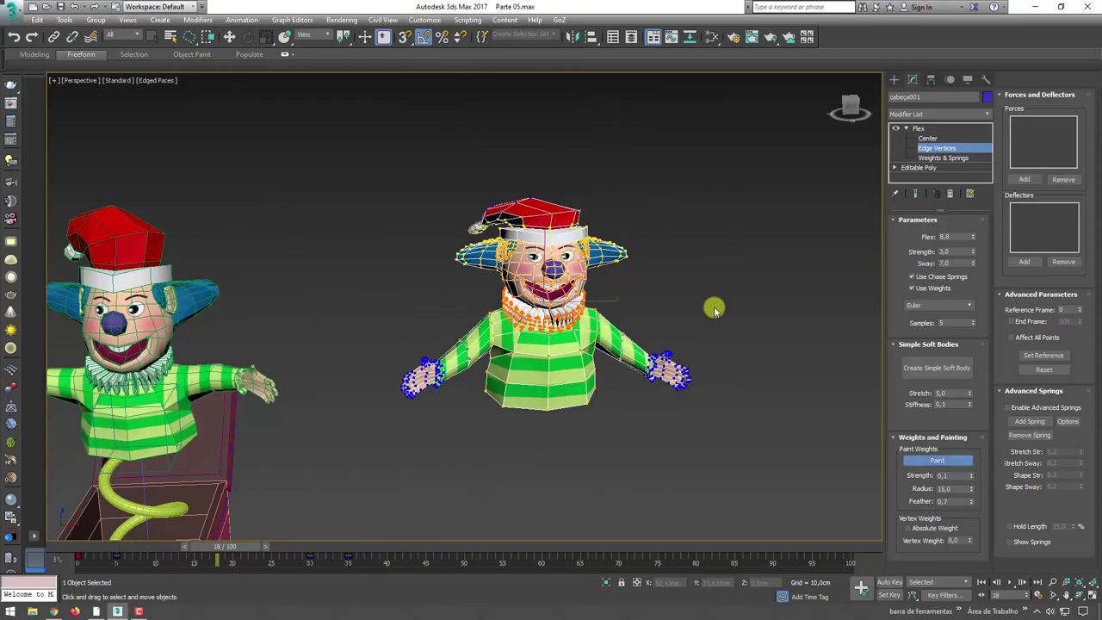
pyautogui.click(927, 129)
pyautogui.scroll(-5, 613, 336)
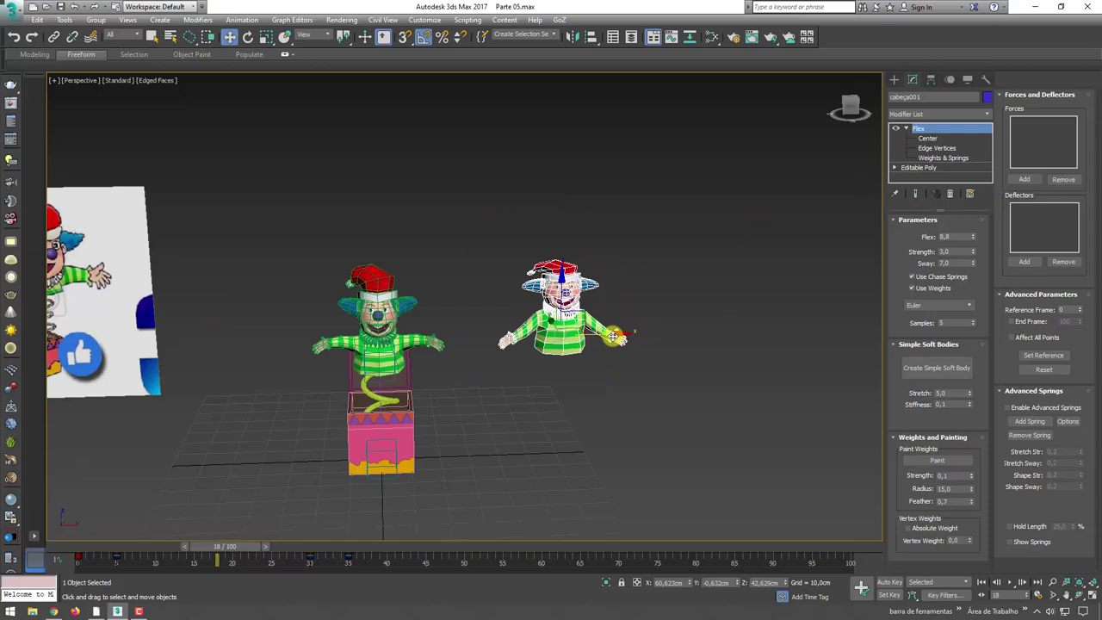
# Select the clown body object Box007 instead of the point helpers
pyautogui.click(706, 248)
pyautogui.scroll(3, 396, 352)
pyautogui.click(333, 345)
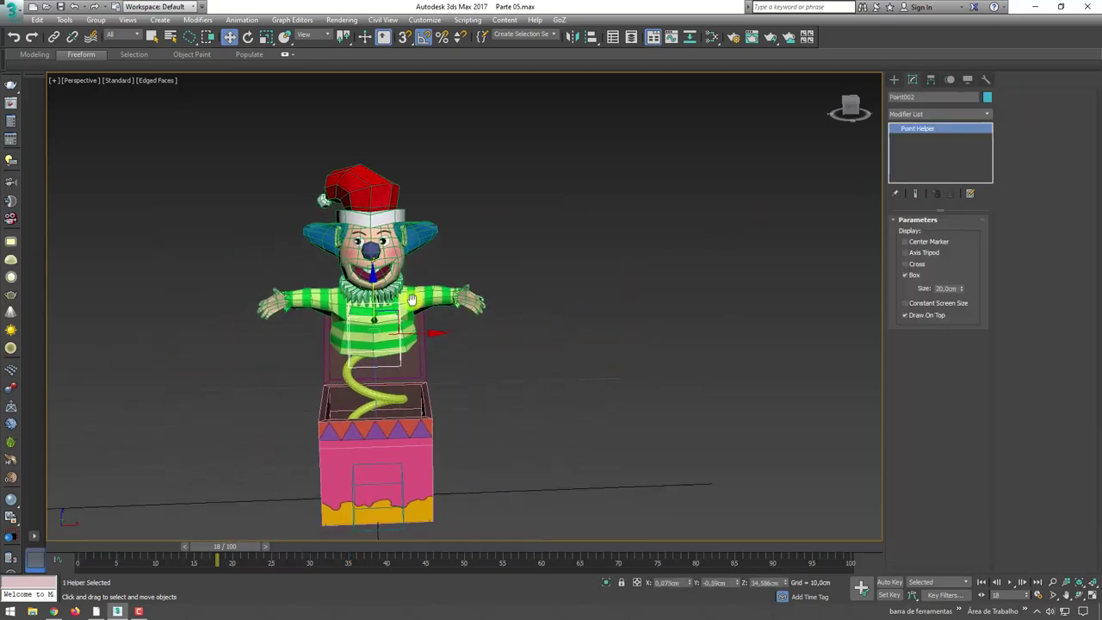
pyautogui.scroll(2, 412, 299)
pyautogui.click(401, 283)
# Clone Box007 beside itself as a Copy and select the default name Box008 for replacement
pyautogui.scroll(-4, 401, 283)
pyautogui.scroll(-1, 404, 297)
pyautogui.moveTo(445, 329); pyautogui.dragTo(426, 335, button='middle')
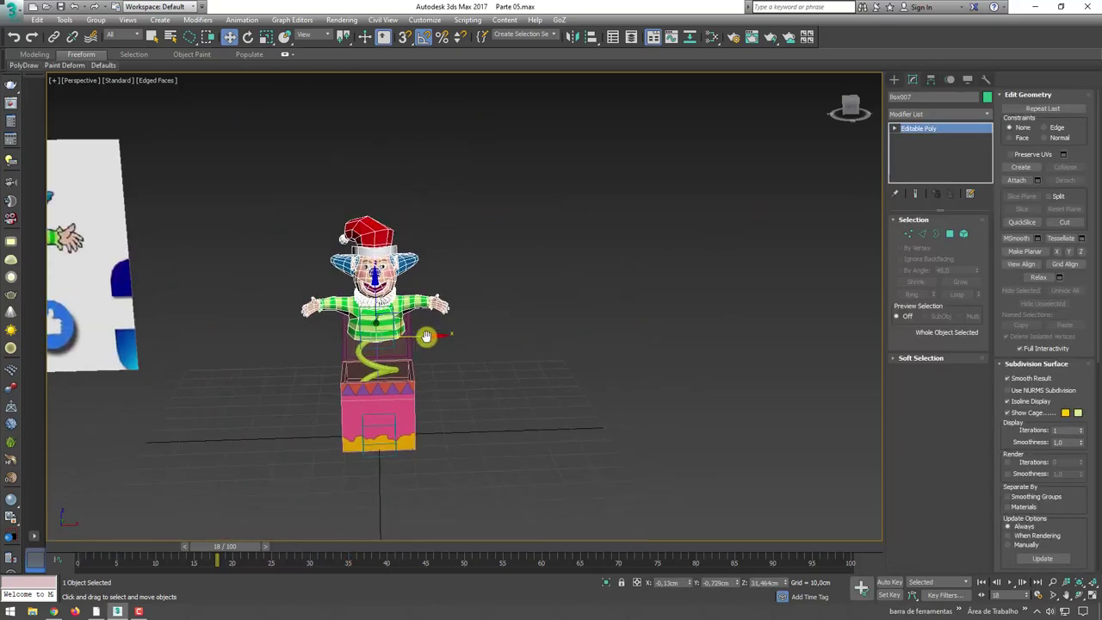
pyautogui.keyDown('shift'); pyautogui.moveTo(423, 338); pyautogui.dragTo(637, 332); pyautogui.keyUp('shift')
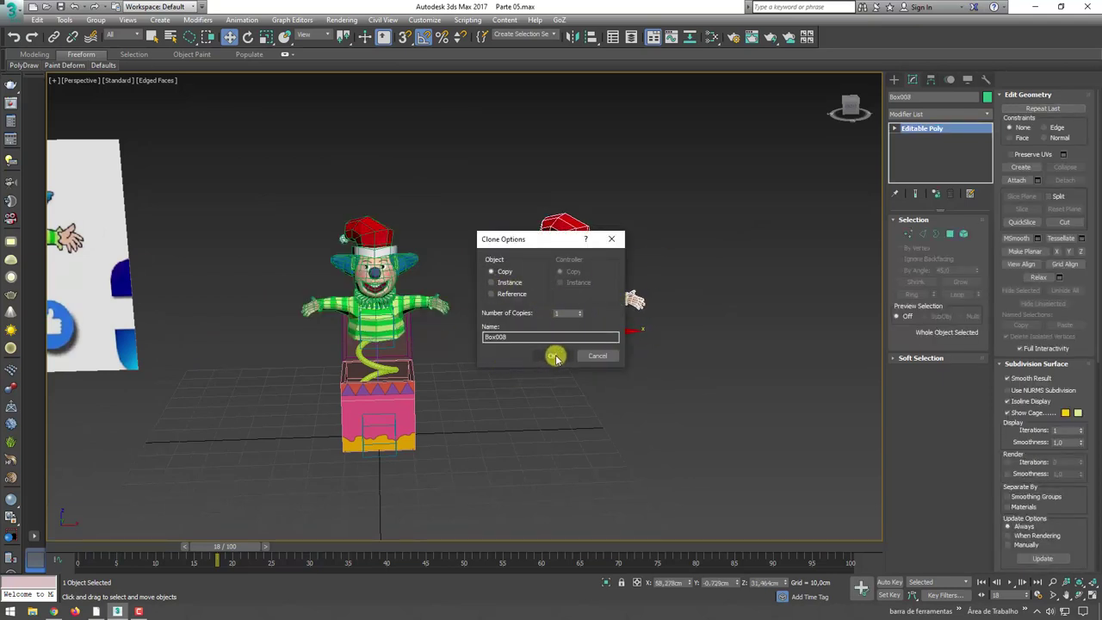
pyautogui.moveTo(512, 337); pyautogui.dragTo(457, 328)
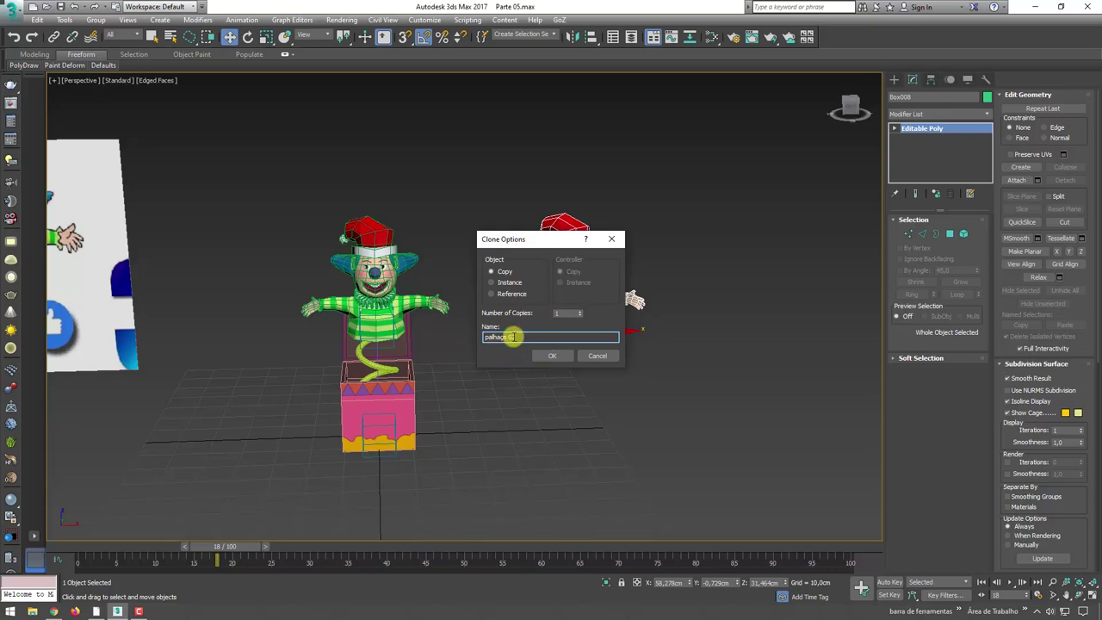
# Confirm the clone as a Copy, select the right-hand clown palhaço 02 and enter Vertex sub-object mode
pyautogui.click(555, 356)
pyautogui.click(398, 301)
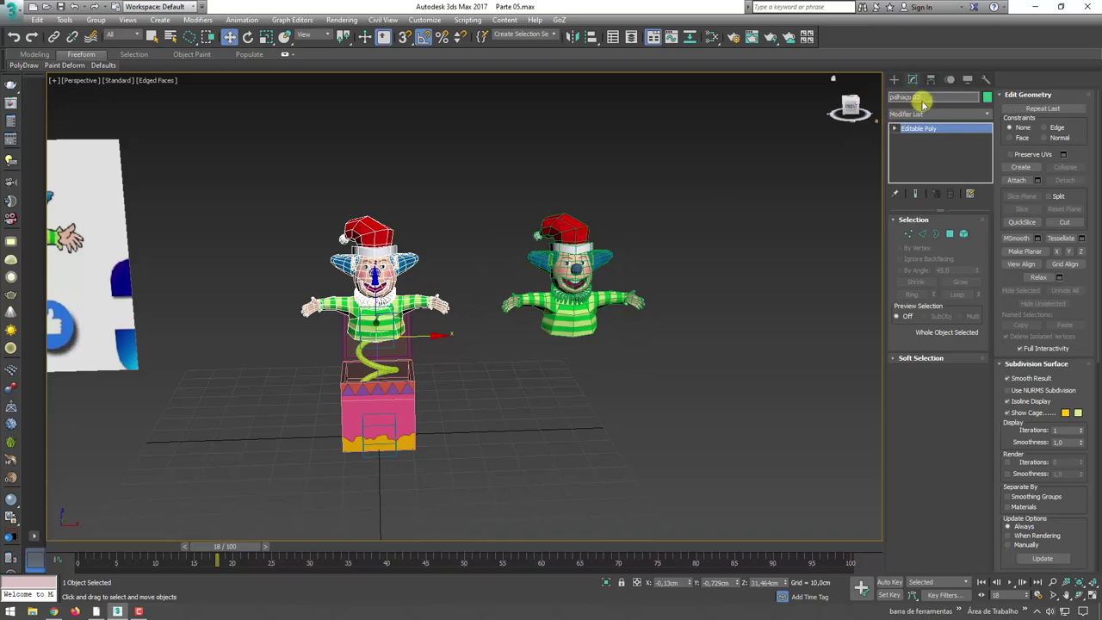
pyautogui.click(547, 284)
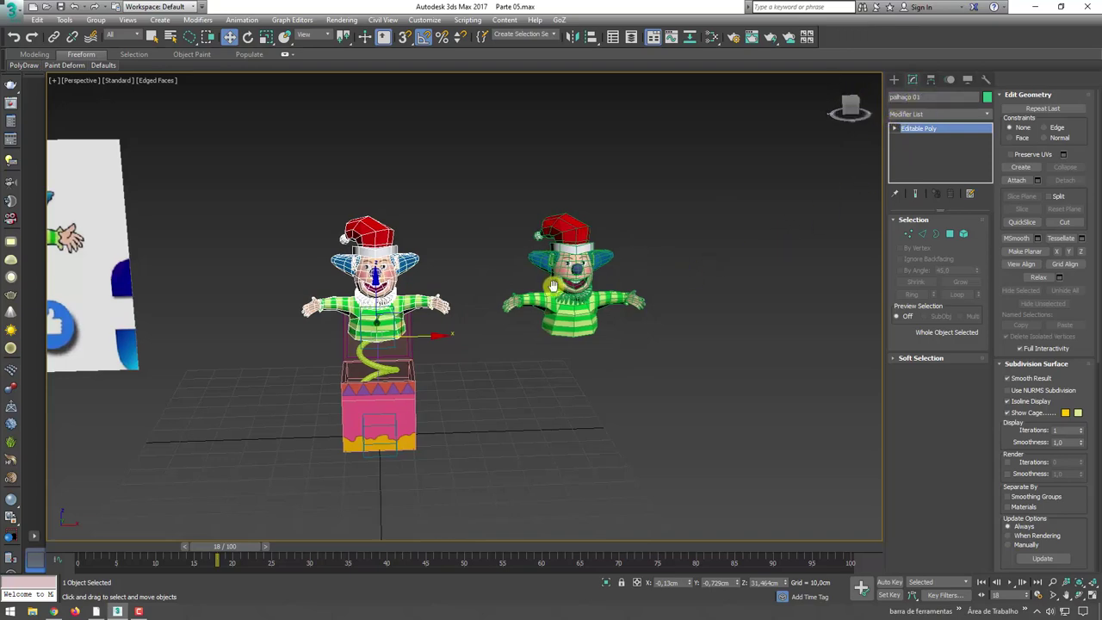
pyautogui.scroll(5, 589, 286)
pyautogui.click(704, 344)
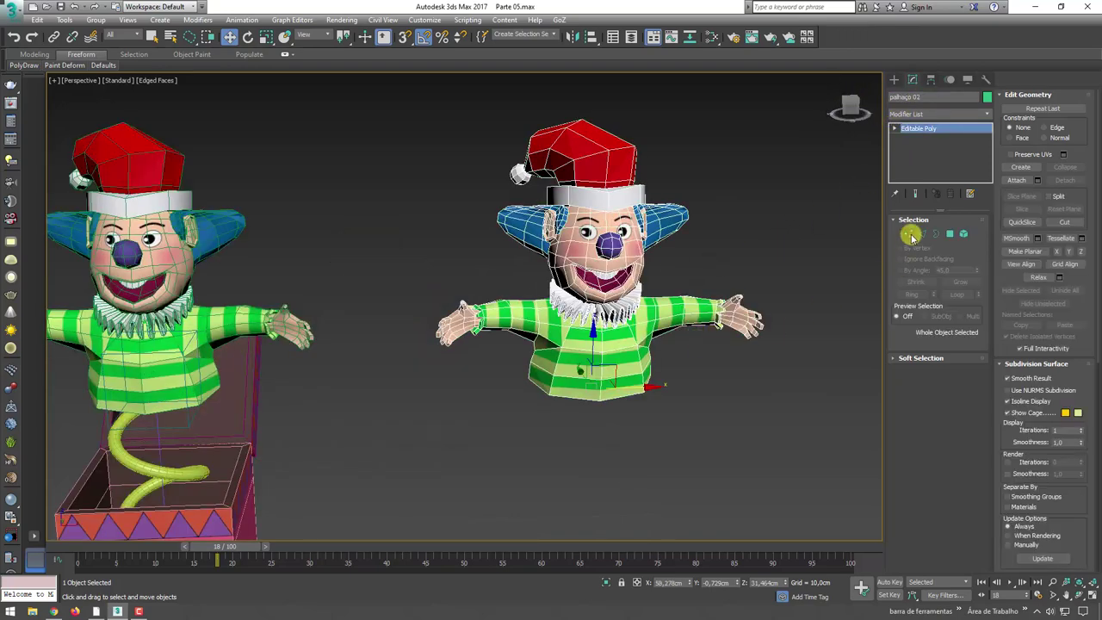
pyautogui.click(912, 238)
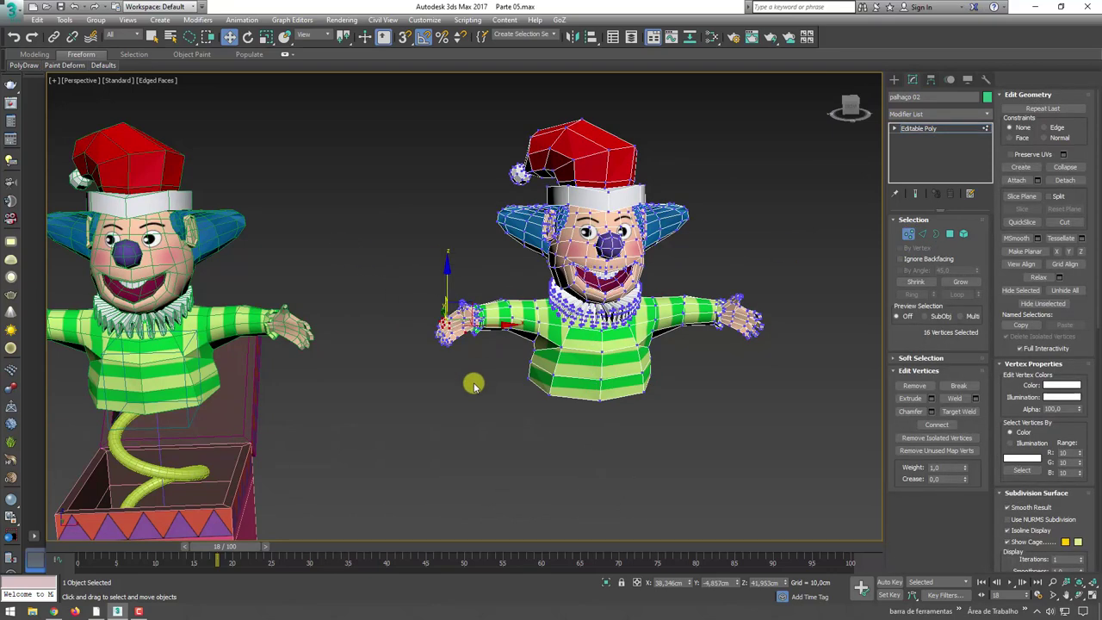
# In Top view, select the first hand's vertices, rotate it downward and move it into place
pyautogui.click(510, 368)
pyautogui.moveTo(459, 382); pyautogui.dragTo(461, 380)
pyautogui.moveTo(461, 380)
pyautogui.keyDown('alt'); pyautogui.mouseDown(button='middle')
pyautogui.moveTo(524, 381)
pyautogui.moveTo(507, 323)
pyautogui.mouseUp(button='middle'); pyautogui.keyUp('alt')
pyautogui.scroll(3, 525, 321)
pyautogui.press('t')
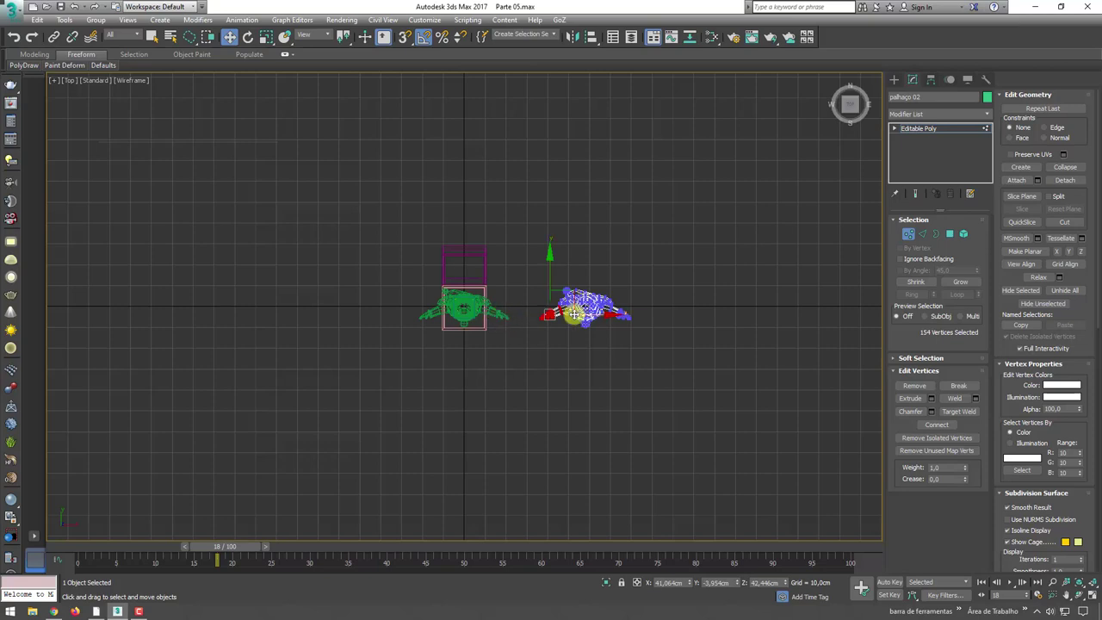
pyautogui.scroll(5, 574, 314)
pyautogui.press('e')
pyautogui.moveTo(513, 354)
pyautogui.mouseDown()
pyautogui.moveTo(526, 352)
pyautogui.moveTo(526, 317)
pyautogui.mouseUp()
pyautogui.press('w')
pyautogui.moveTo(482, 283); pyautogui.dragTo(607, 350)
pyautogui.moveTo(607, 349); pyautogui.dragTo(618, 302, button='middle')
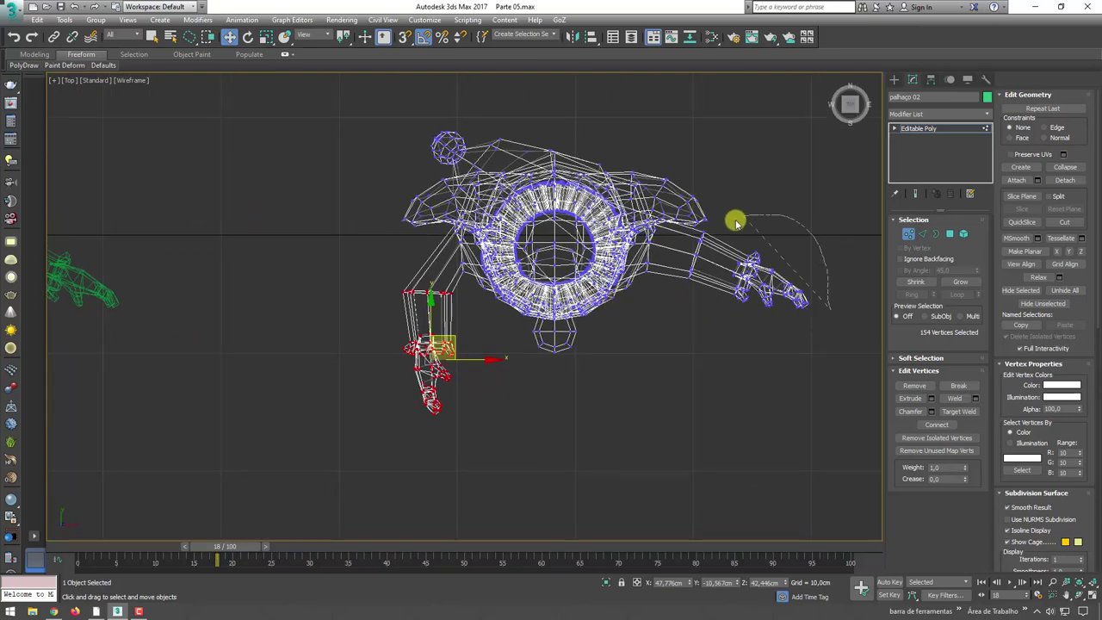
# Select the other hand's vertices and rotate it down to hang below the arm
pyautogui.moveTo(681, 299); pyautogui.dragTo(693, 250)
pyautogui.press('e')
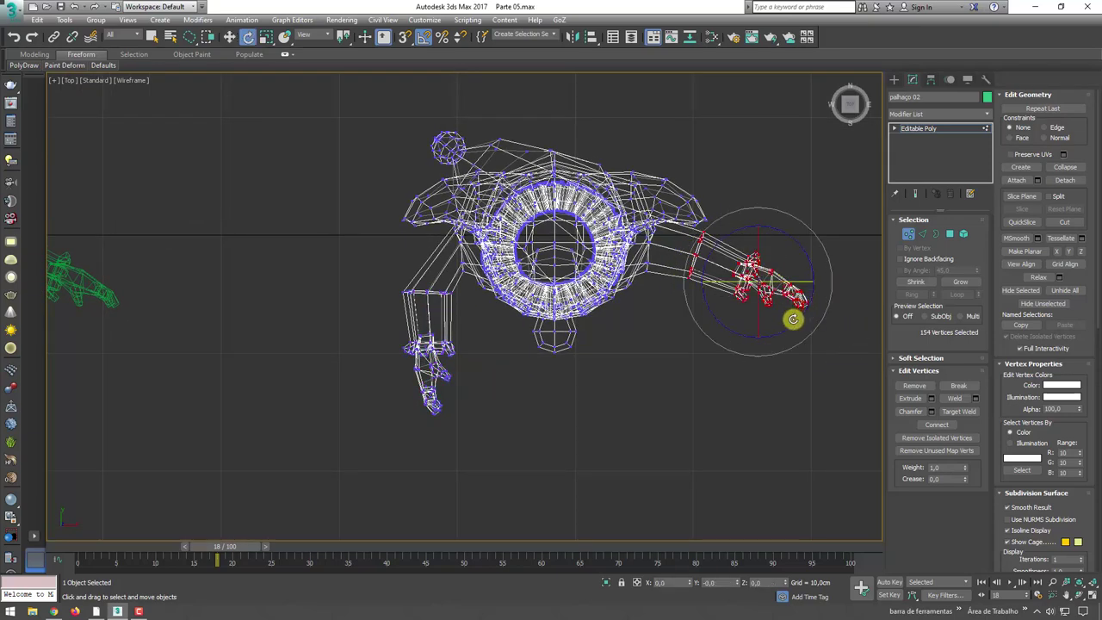
pyautogui.moveTo(792, 315); pyautogui.dragTo(767, 338)
pyautogui.moveTo(769, 261)
pyautogui.mouseDown()
pyautogui.moveTo(689, 322)
pyautogui.moveTo(746, 317)
pyautogui.moveTo(732, 317)
pyautogui.mouseUp()
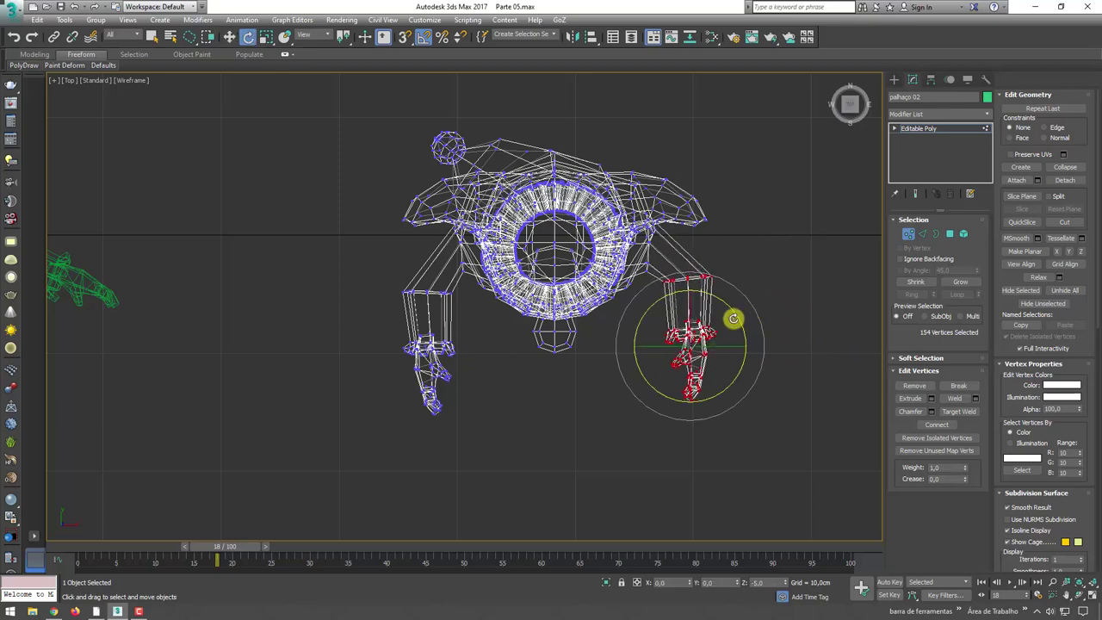
pyautogui.press('w')
# Return to a shaded Perspective view with edged faces and select a blue ear tuft's vertices
pyautogui.press('p')
pyautogui.press('F3')
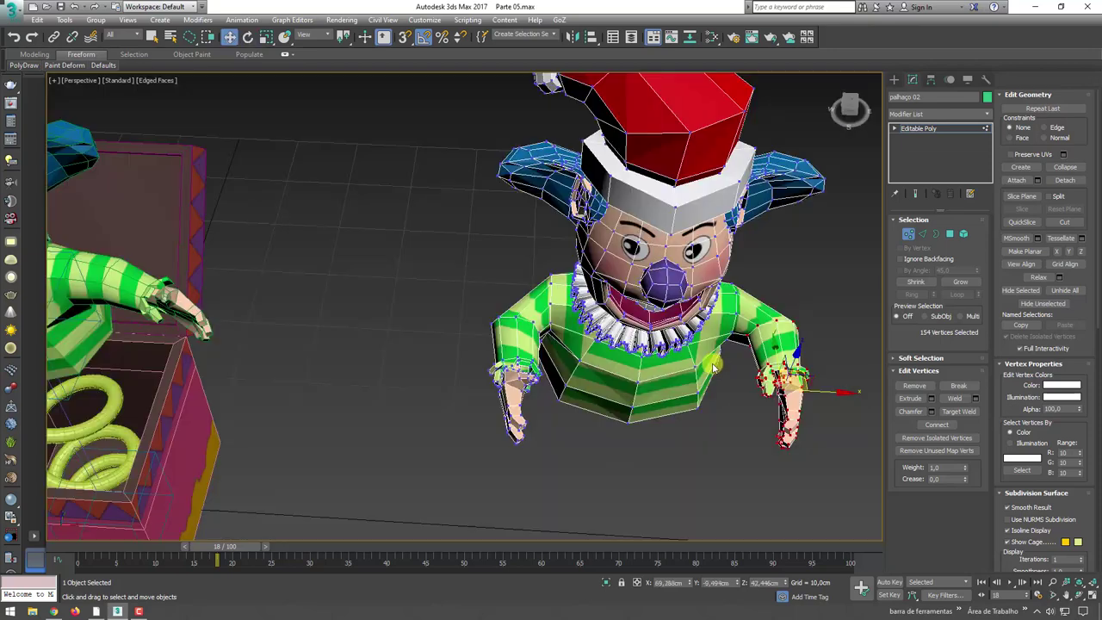
pyautogui.moveTo(713, 330)
pyautogui.keyDown('alt'); pyautogui.mouseDown(button='middle')
pyautogui.moveTo(641, 329)
pyautogui.moveTo(634, 274)
pyautogui.mouseUp(button='middle'); pyautogui.keyUp('alt')
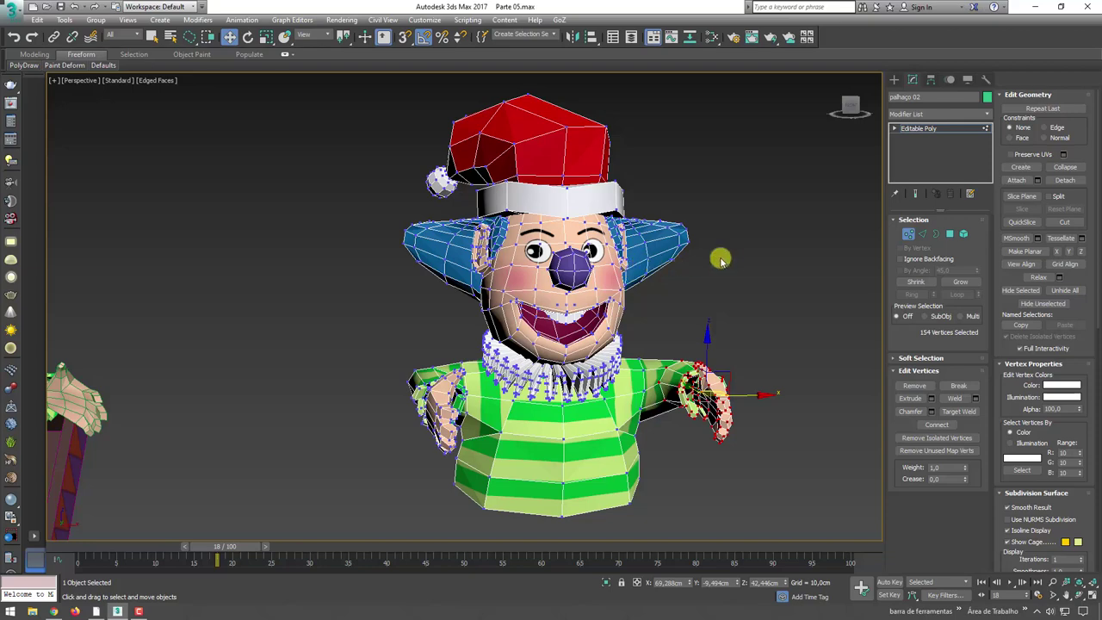
pyautogui.moveTo(704, 259)
pyautogui.keyDown('alt'); pyautogui.mouseDown(button='middle')
pyautogui.moveTo(686, 298)
pyautogui.moveTo(787, 241)
pyautogui.mouseUp(button='middle'); pyautogui.keyUp('alt')
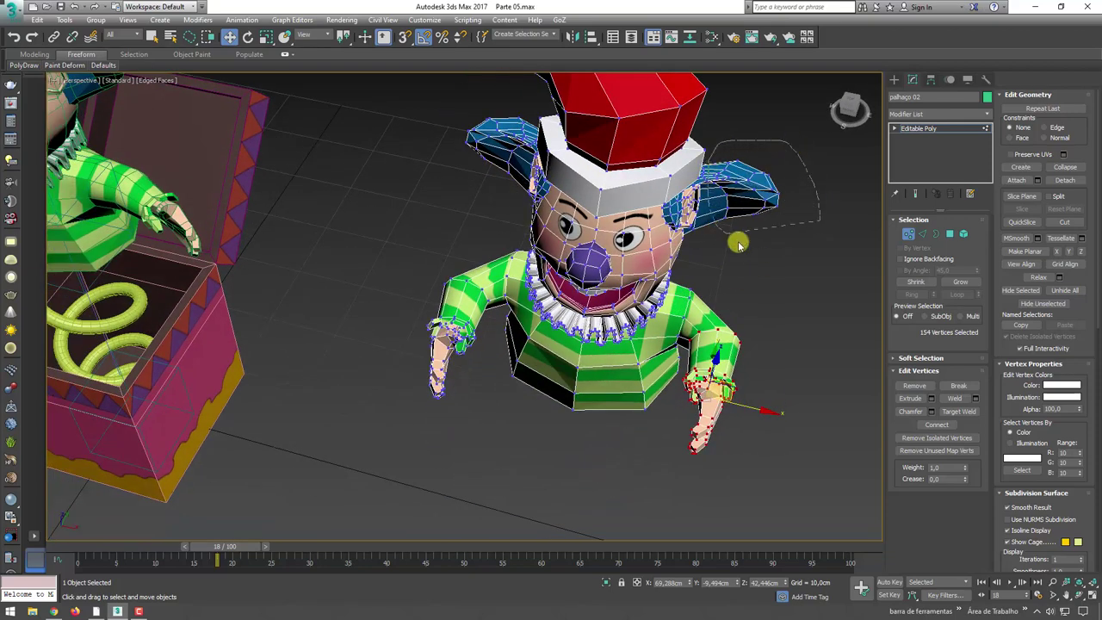
pyautogui.moveTo(739, 244); pyautogui.dragTo(742, 247)
# Turn on Use Soft Selection with 6.6cm falloff, shrink the selection, and rotate the first tuft down
pyautogui.click(908, 358)
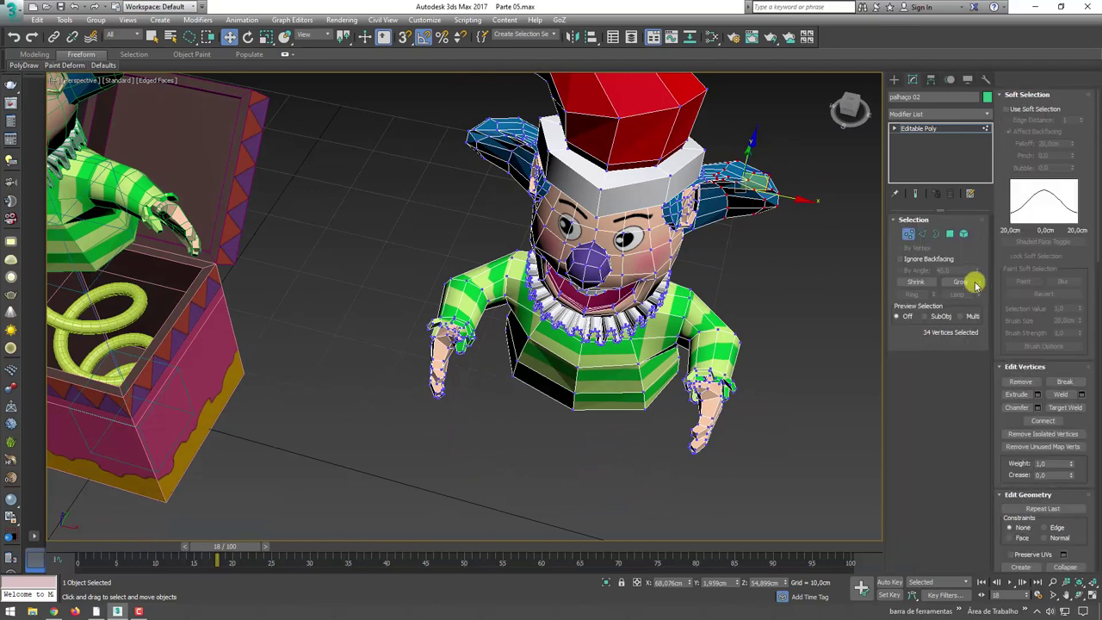
pyautogui.click(1017, 110)
pyautogui.keyDown('alt'); pyautogui.moveTo(795, 224); pyautogui.dragTo(861, 234, button='middle'); pyautogui.keyUp('alt')
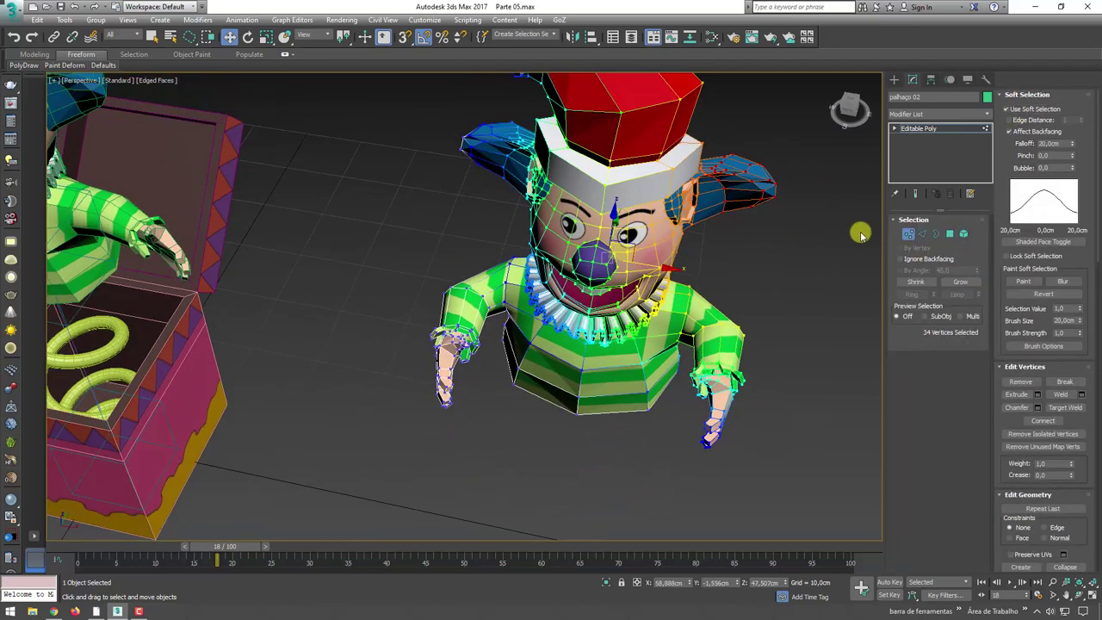
pyautogui.click(915, 282)
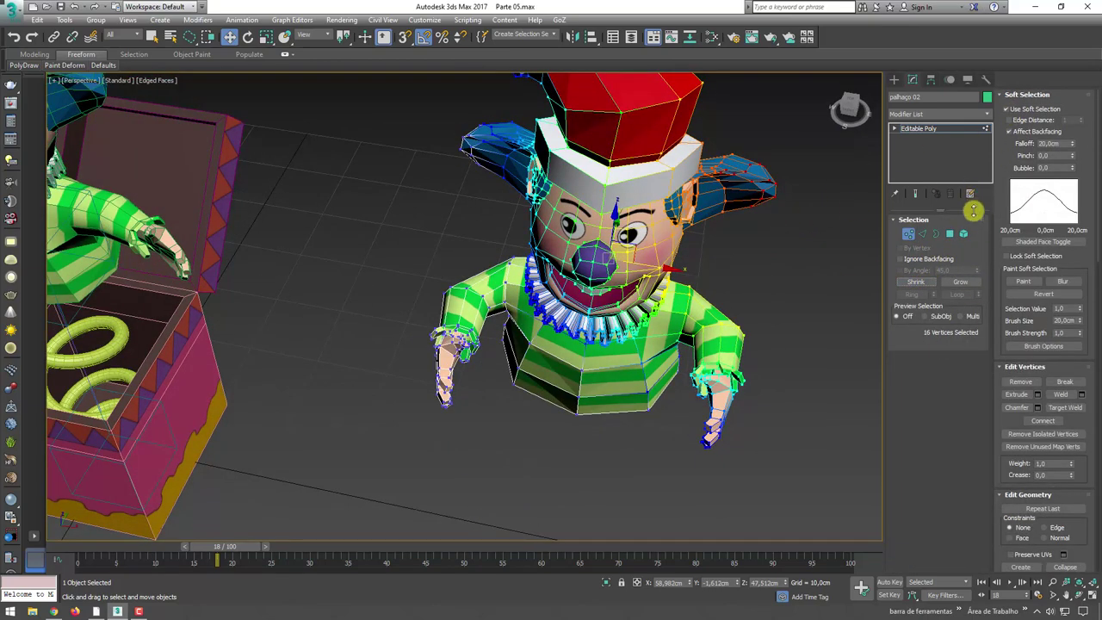
pyautogui.moveTo(1075, 147); pyautogui.dragTo(1070, 167)
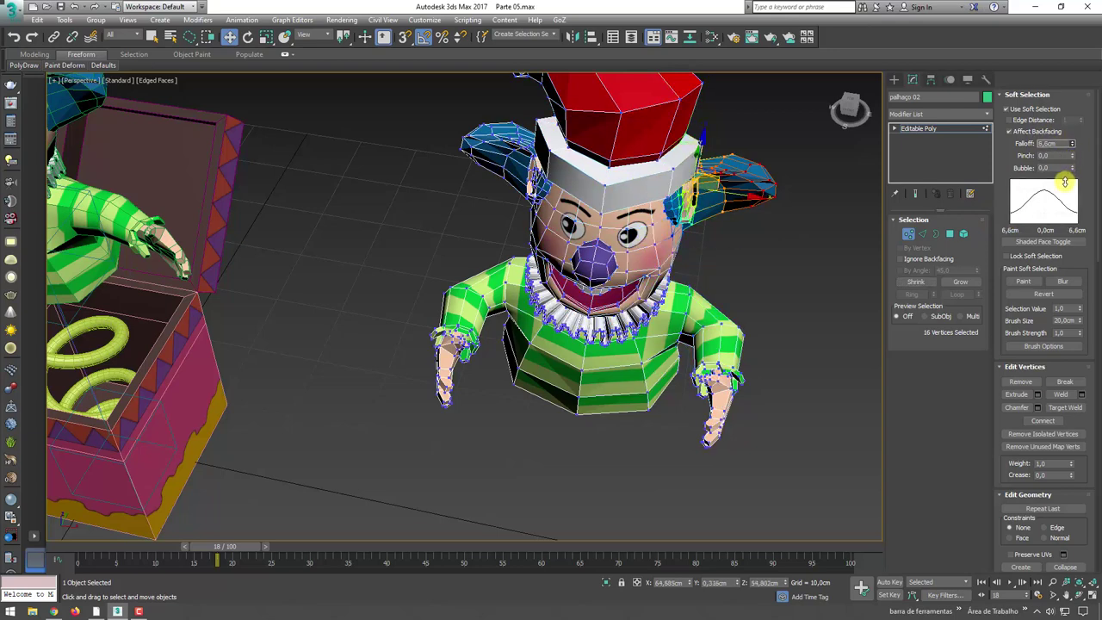
pyautogui.press('e')
pyautogui.moveTo(720, 224); pyautogui.dragTo(670, 241)
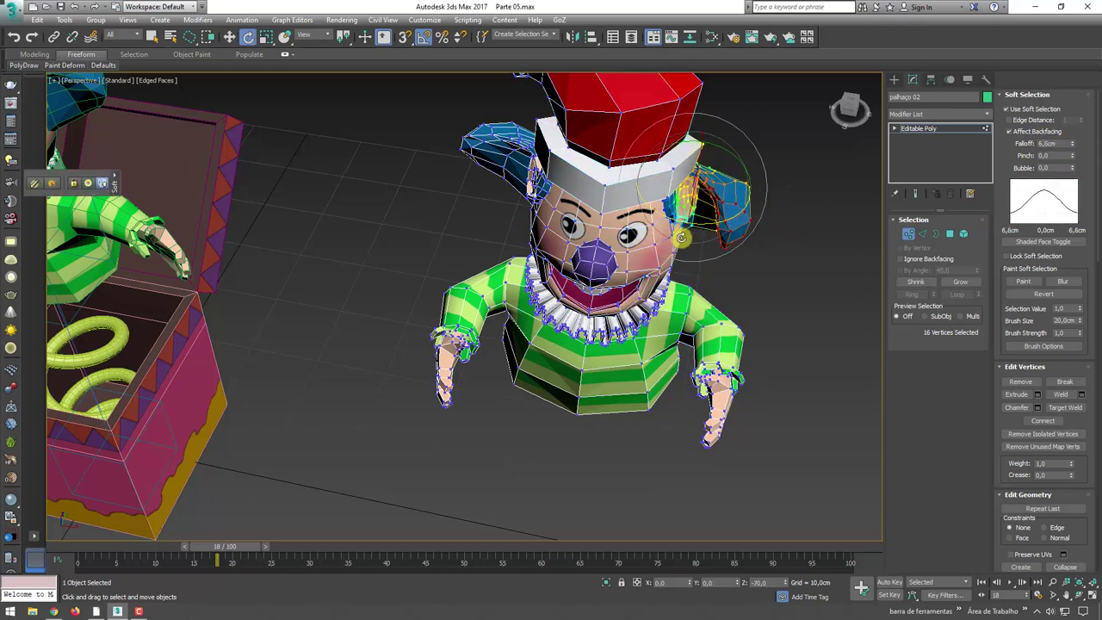
# Select the other blue tuft and rotate it so it droops
pyautogui.keyDown('alt'); pyautogui.moveTo(487, 188); pyautogui.dragTo(491, 190, button='middle'); pyautogui.keyUp('alt')
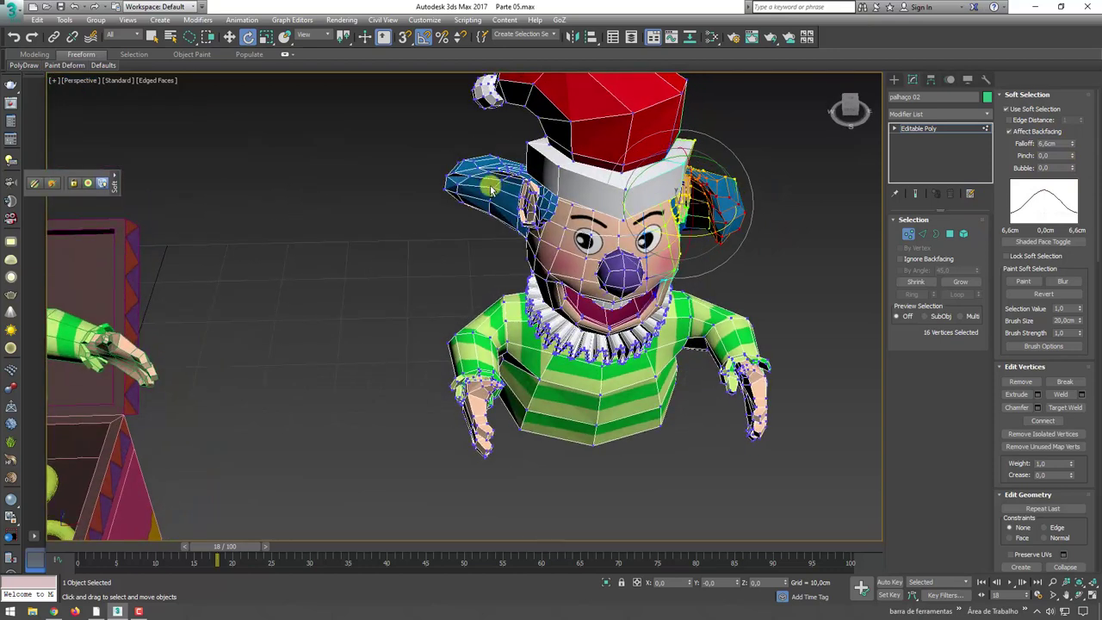
pyautogui.click(478, 211)
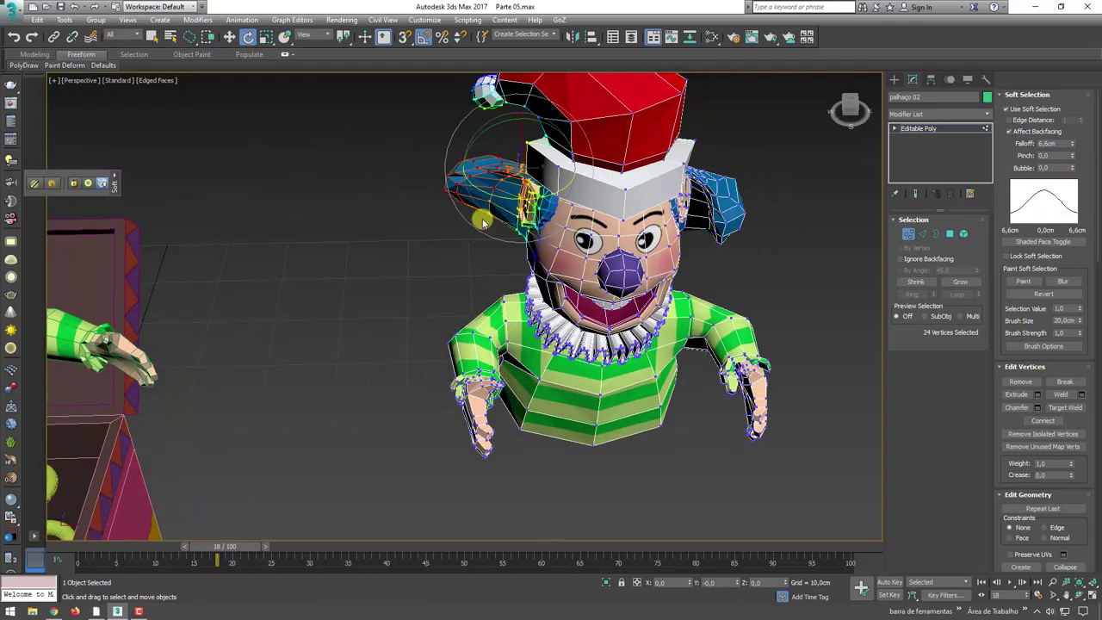
pyautogui.moveTo(482, 216); pyautogui.dragTo(545, 205)
pyautogui.keyDown('alt'); pyautogui.moveTo(546, 205); pyautogui.dragTo(422, 226, button='middle'); pyautogui.keyUp('alt')
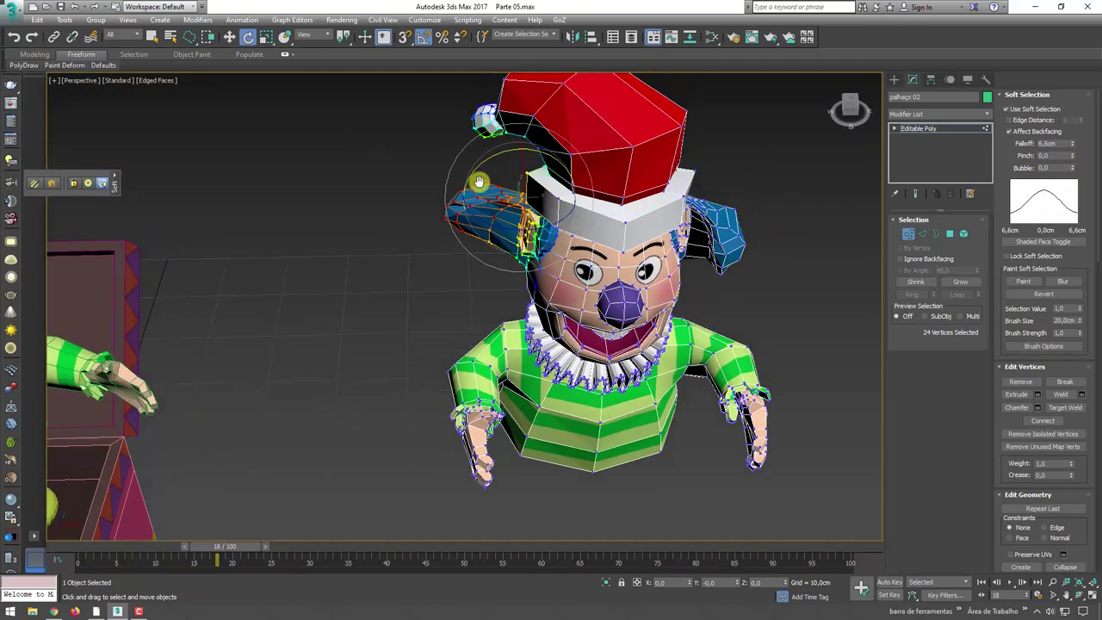
pyautogui.moveTo(507, 258); pyautogui.dragTo(551, 260)
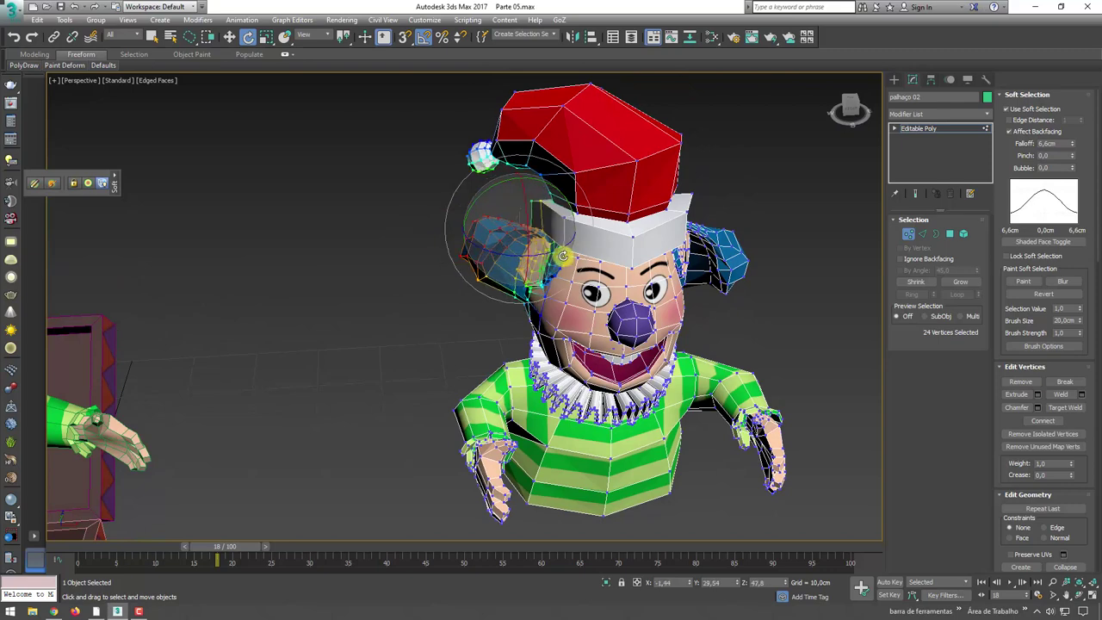
pyautogui.press('w')
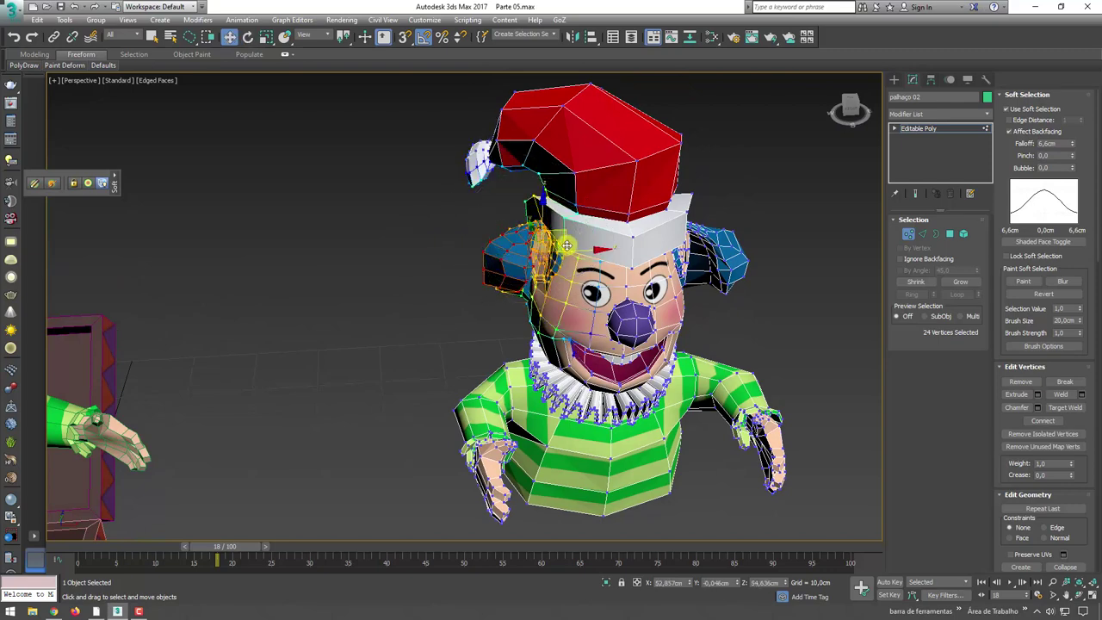
pyautogui.moveTo(551, 258)
pyautogui.keyDown('alt'); pyautogui.mouseDown(button='middle')
pyautogui.moveTo(549, 244)
pyautogui.moveTo(737, 300)
pyautogui.mouseUp(button='middle'); pyautogui.keyUp('alt')
pyautogui.click(723, 314)
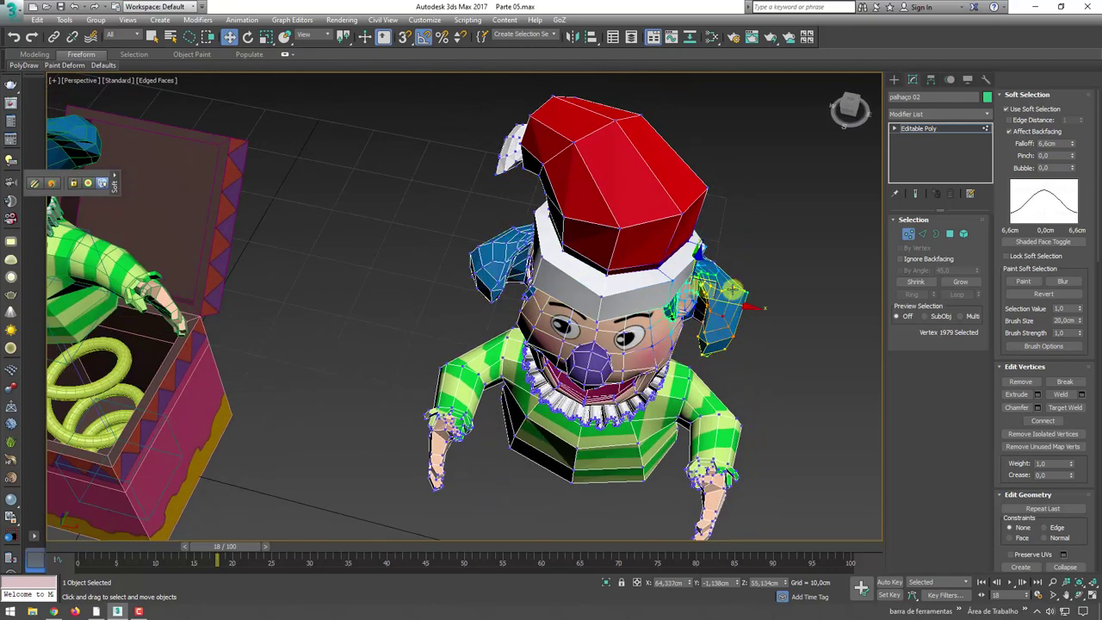
pyautogui.moveTo(714, 283)
pyautogui.keyDown('alt'); pyautogui.mouseDown(button='middle')
pyautogui.moveTo(731, 234)
pyautogui.moveTo(489, 141)
pyautogui.mouseUp(button='middle'); pyautogui.keyUp('alt')
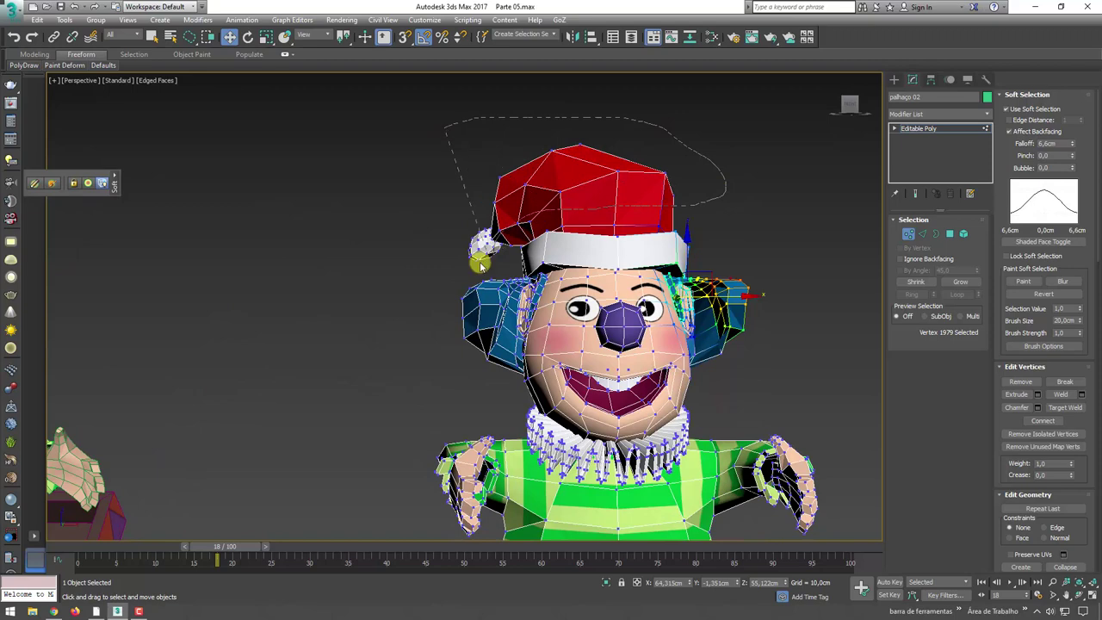
# Select the hat pom-pom and tip vertices and rotate the hat tip
pyautogui.moveTo(480, 265); pyautogui.dragTo(472, 245)
pyautogui.keyDown('alt'); pyautogui.moveTo(467, 238); pyautogui.dragTo(328, 258, button='middle'); pyautogui.keyUp('alt')
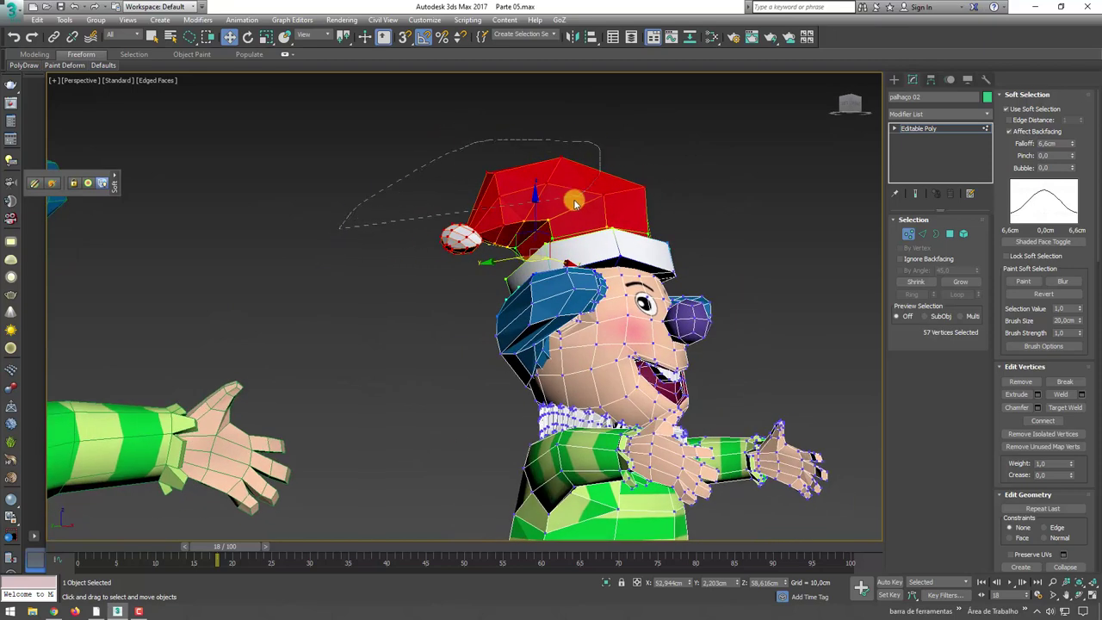
pyautogui.moveTo(459, 280); pyautogui.dragTo(512, 236)
pyautogui.press('e')
pyautogui.moveTo(464, 235)
pyautogui.keyDown('alt'); pyautogui.mouseDown(button='middle')
pyautogui.moveTo(468, 264)
pyautogui.moveTo(507, 205)
pyautogui.mouseUp(button='middle'); pyautogui.keyUp('alt')
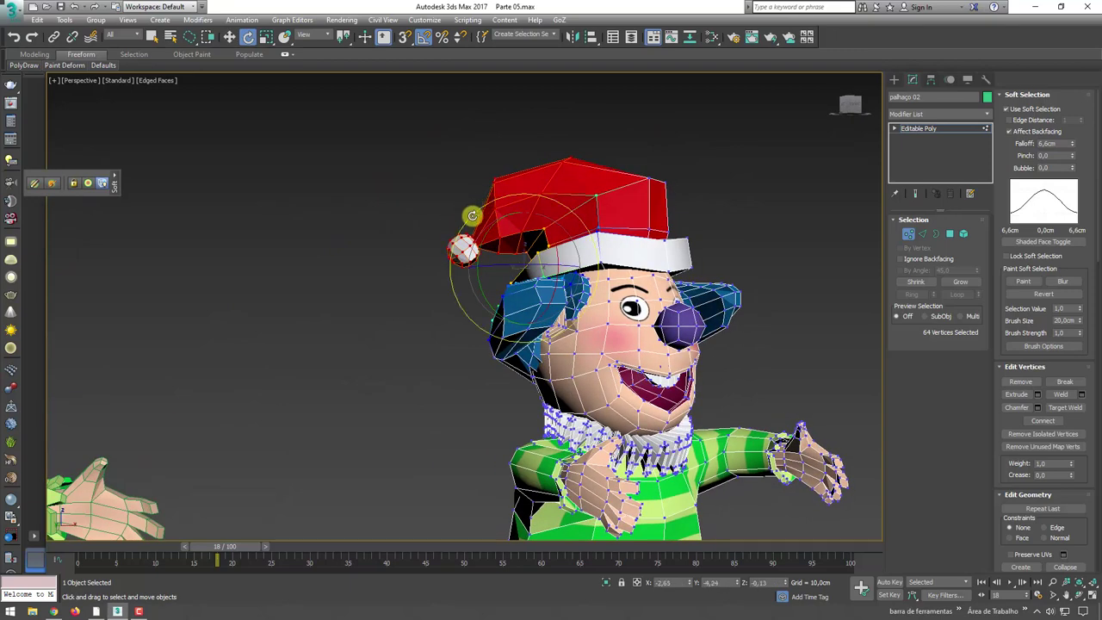
pyautogui.moveTo(472, 215)
pyautogui.mouseDown()
pyautogui.moveTo(475, 187)
pyautogui.moveTo(487, 200)
pyautogui.moveTo(466, 199)
pyautogui.mouseUp()
# Move the hat-tip vertices down in screen coordinates, flattening the hat's right side
pyautogui.press('w')
pyautogui.click(507, 155)
pyautogui.keyDown('alt'); pyautogui.moveTo(488, 227); pyautogui.dragTo(435, 127, button='middle'); pyautogui.keyUp('alt')
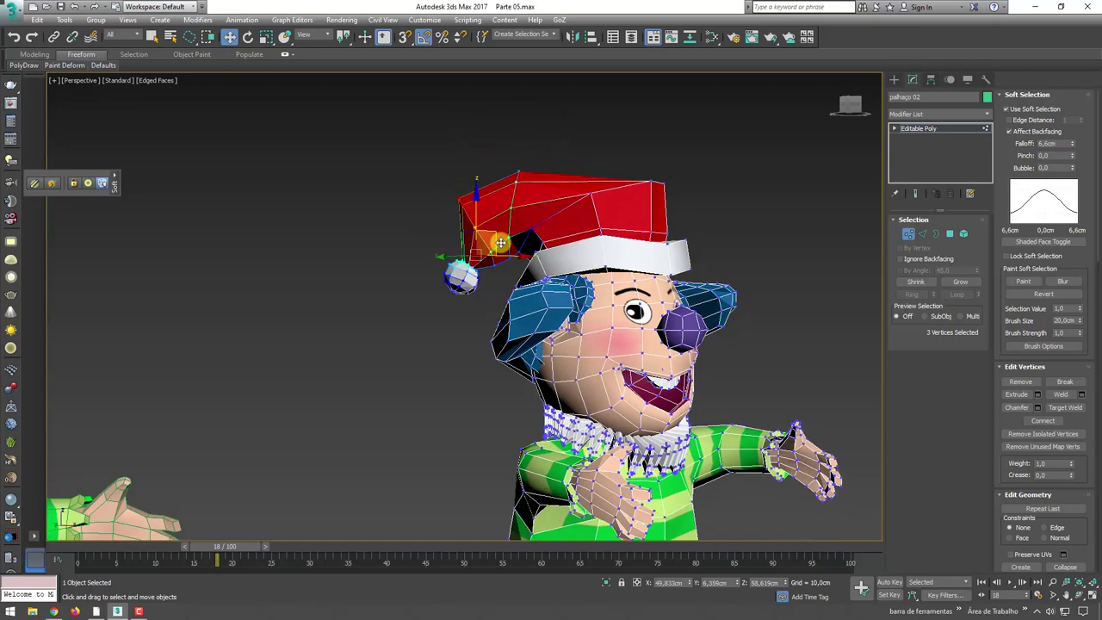
pyautogui.click(308, 42)
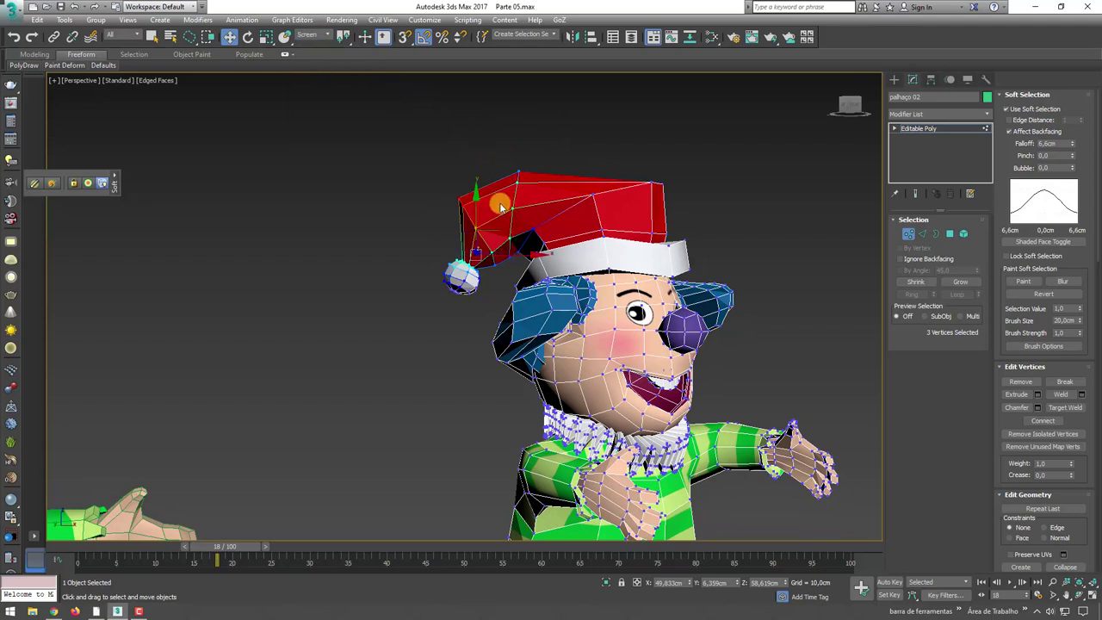
pyautogui.moveTo(498, 231); pyautogui.dragTo(510, 235)
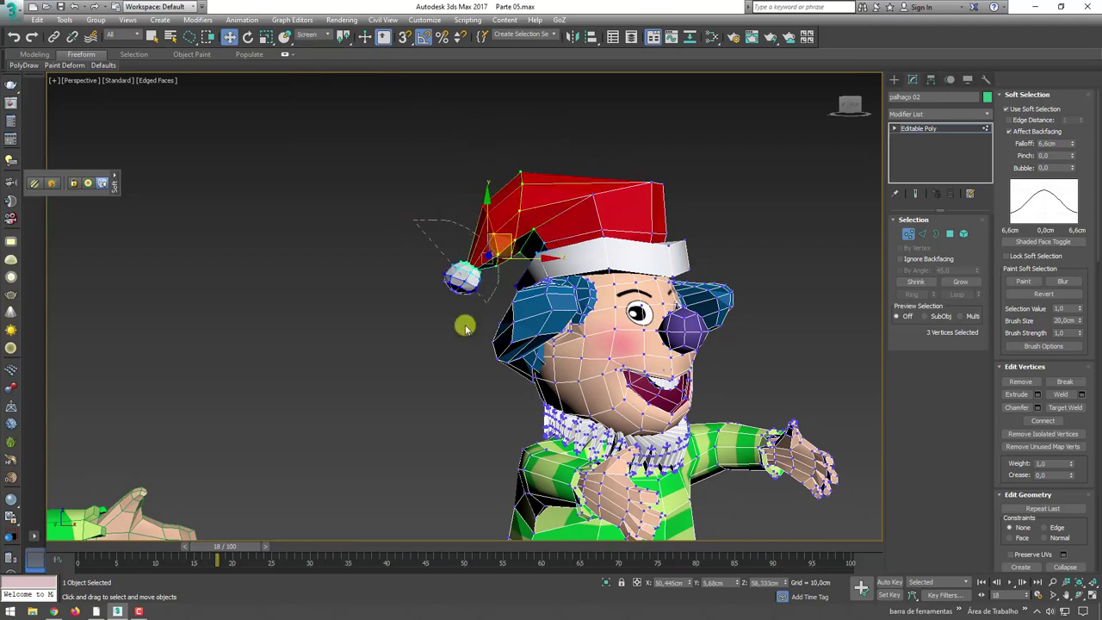
pyautogui.moveTo(465, 327)
pyautogui.mouseDown()
pyautogui.moveTo(492, 272)
pyautogui.moveTo(555, 266)
pyautogui.mouseUp()
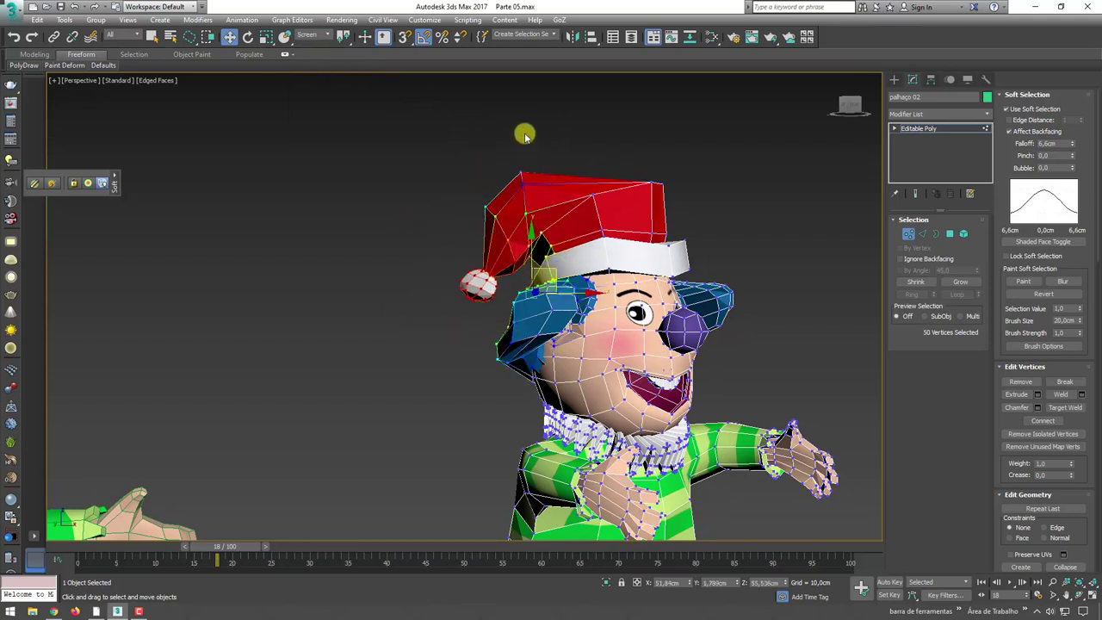
pyautogui.moveTo(466, 212); pyautogui.dragTo(482, 215)
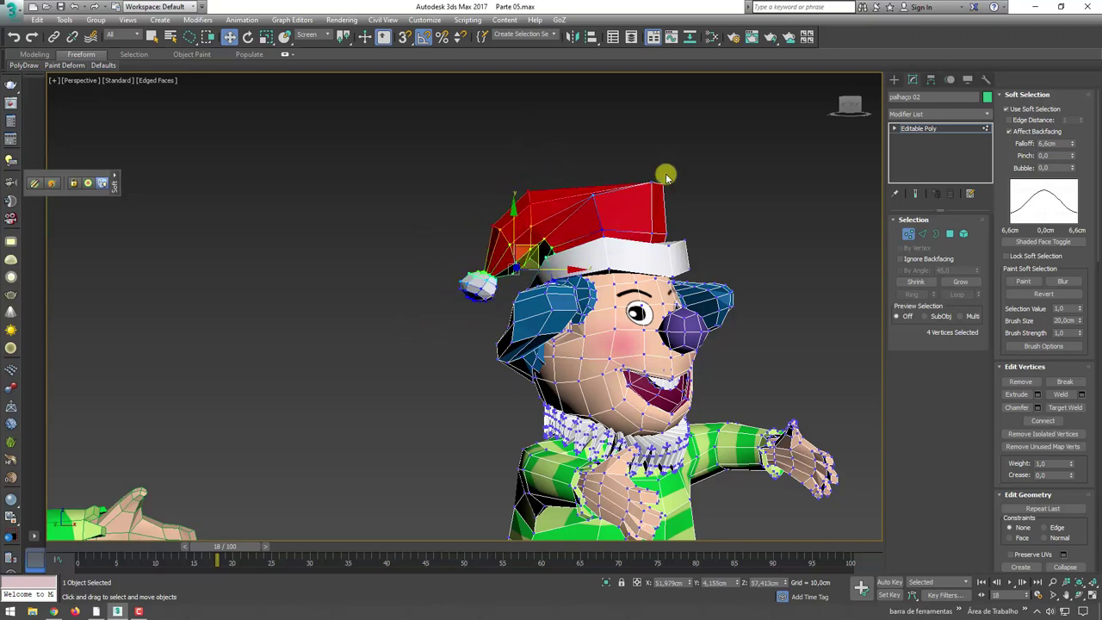
pyautogui.moveTo(699, 197)
pyautogui.mouseDown()
pyautogui.moveTo(685, 203)
pyautogui.moveTo(696, 247)
pyautogui.mouseUp()
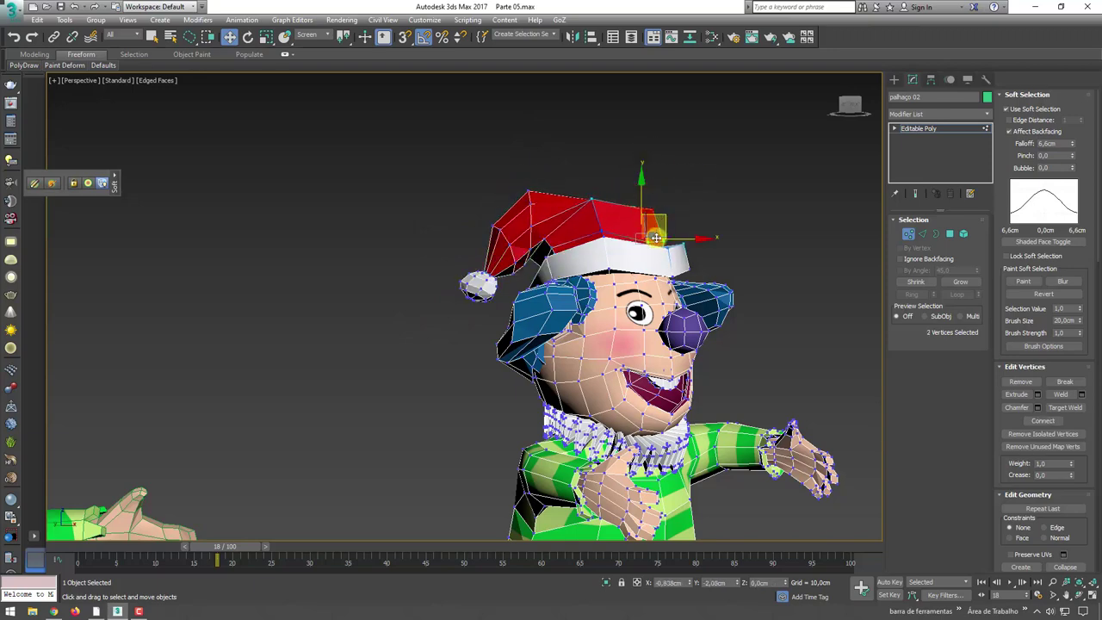
pyautogui.scroll(-5, 695, 247)
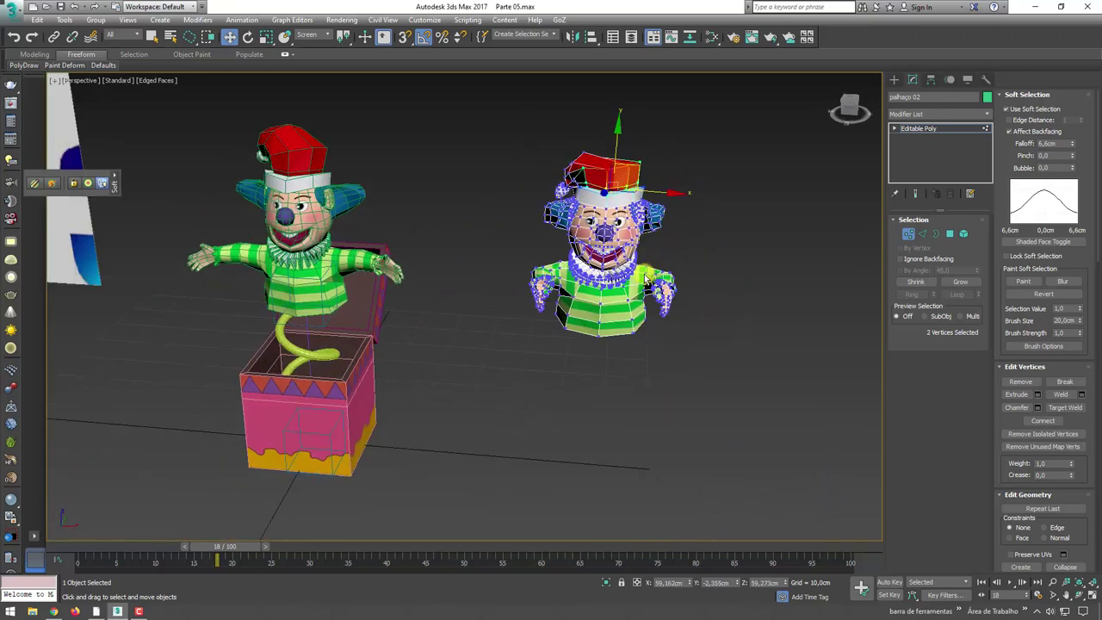
# Select the right clown's head vertices, excluding the collar
pyautogui.scroll(1, 651, 265)
pyautogui.scroll(2, 652, 264)
pyautogui.scroll(-1, 646, 269)
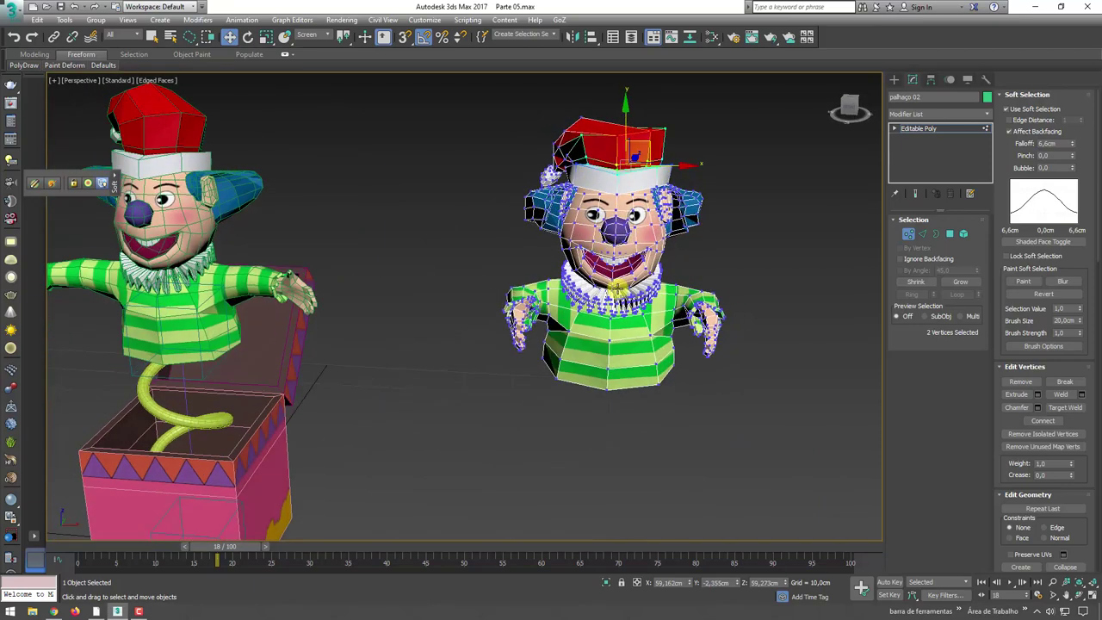
pyautogui.scroll(1, 639, 276)
pyautogui.keyDown('alt'); pyautogui.moveTo(639, 276); pyautogui.dragTo(700, 212, button='middle'); pyautogui.keyUp('alt')
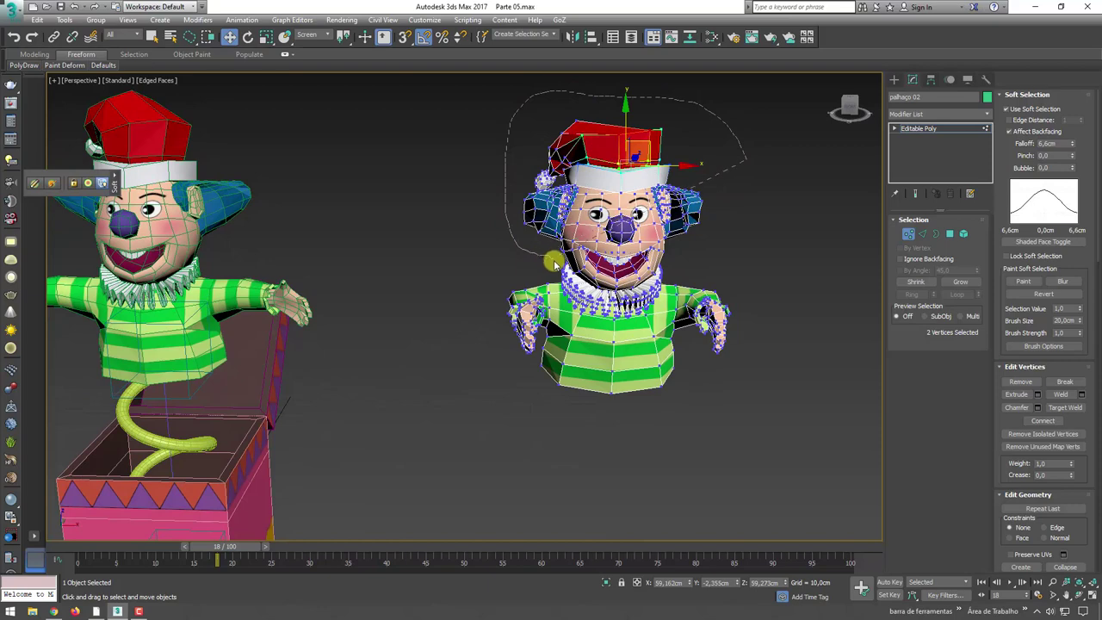
pyautogui.hotkey('ctrl', 'a')
pyautogui.keyDown('alt'); pyautogui.moveTo(717, 246); pyautogui.dragTo(708, 224, button='middle'); pyautogui.keyUp('alt')
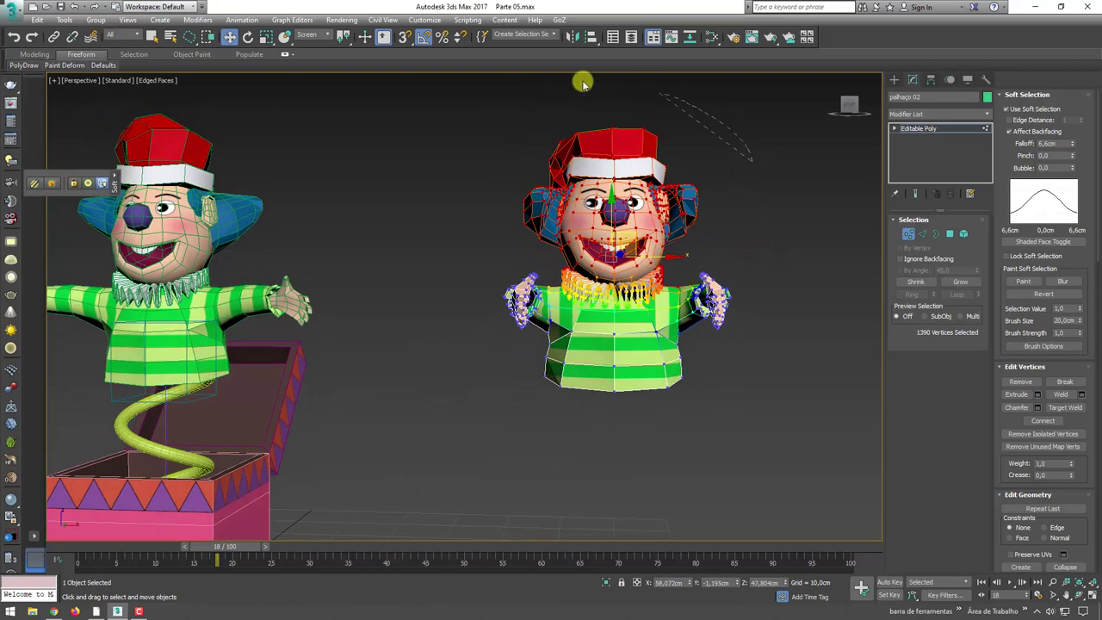
pyautogui.keyDown('alt'); pyautogui.moveTo(644, 274); pyautogui.dragTo(707, 252); pyautogui.keyUp('alt')
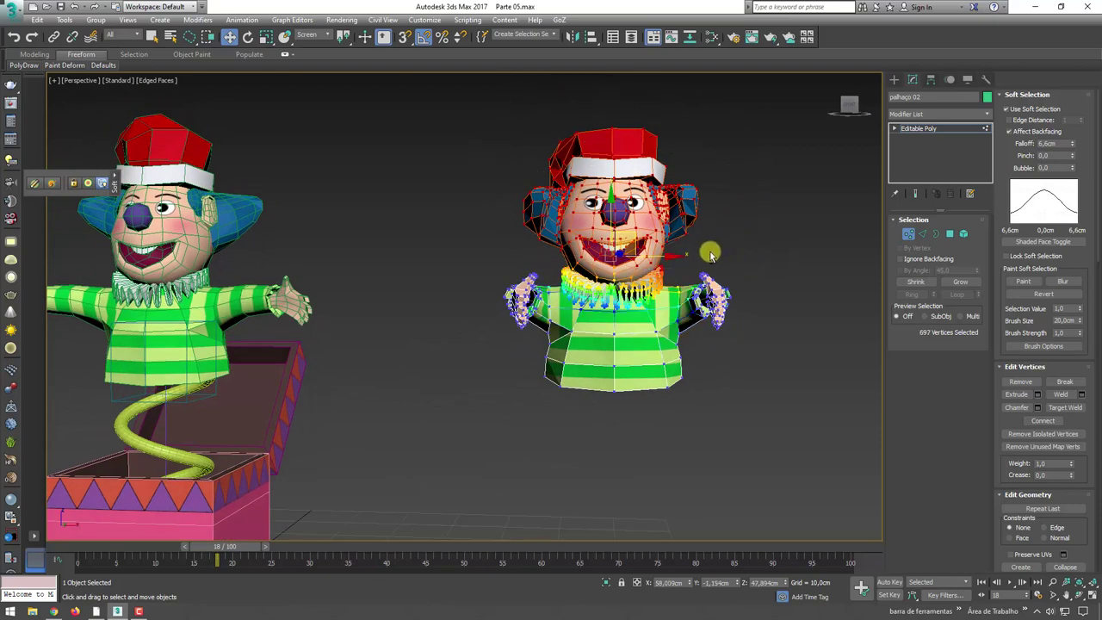
pyautogui.keyDown('alt'); pyautogui.moveTo(710, 255); pyautogui.dragTo(706, 234, button='middle'); pyautogui.keyUp('alt')
pyautogui.keyDown('alt'); pyautogui.moveTo(591, 330); pyautogui.dragTo(603, 318, button='middle'); pyautogui.keyUp('alt')
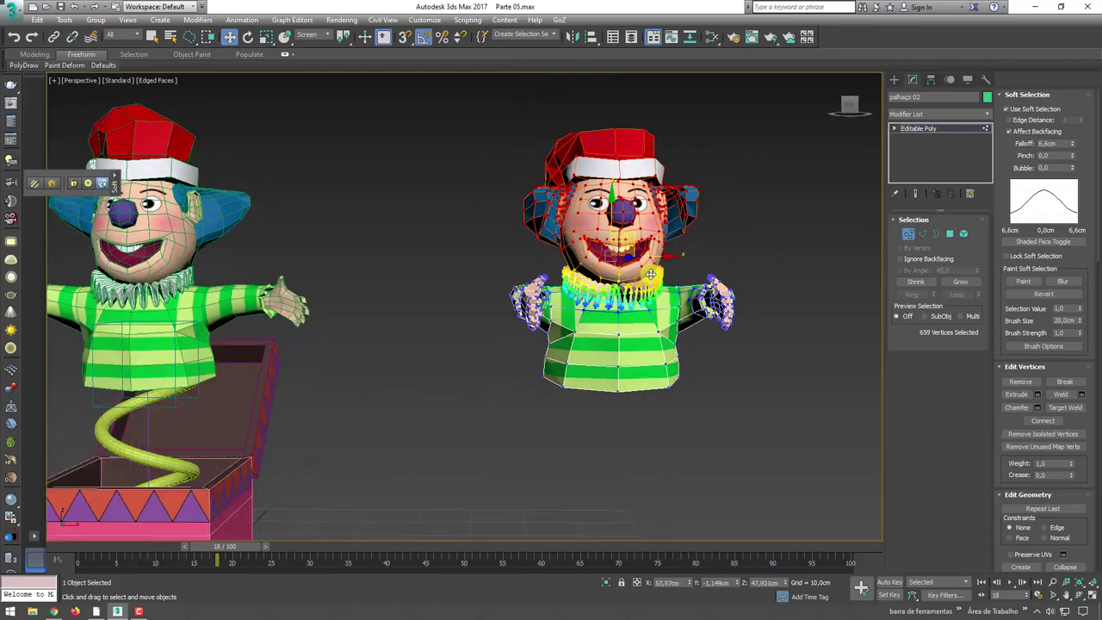
# Try tilting the selected head vertices with Rotate, then undo the trial tilt
pyautogui.press('e')
pyautogui.moveTo(620, 258)
pyautogui.keyDown('alt'); pyautogui.mouseDown(button='middle')
pyautogui.moveTo(741, 263)
pyautogui.moveTo(628, 239)
pyautogui.mouseUp(button='middle'); pyautogui.keyUp('alt')
pyautogui.scroll(5, 749, 263)
pyautogui.scroll(-5, 749, 263)
pyautogui.moveTo(621, 236); pyautogui.dragTo(637, 284)
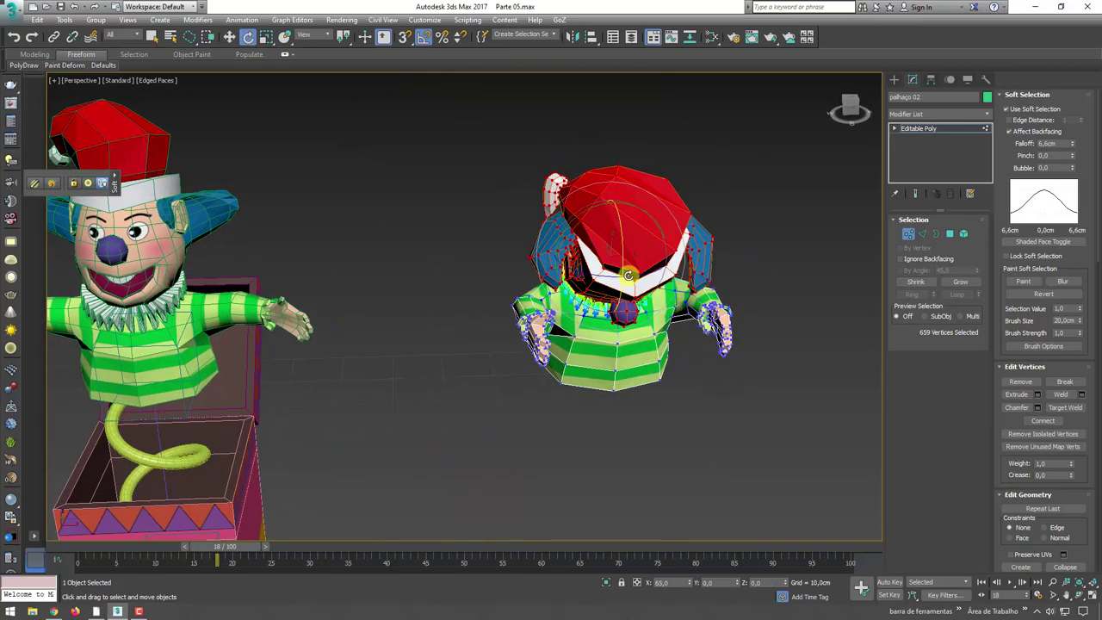
pyautogui.keyDown('alt'); pyautogui.moveTo(637, 284); pyautogui.dragTo(650, 269, button='middle'); pyautogui.keyUp('alt')
pyautogui.press('w')
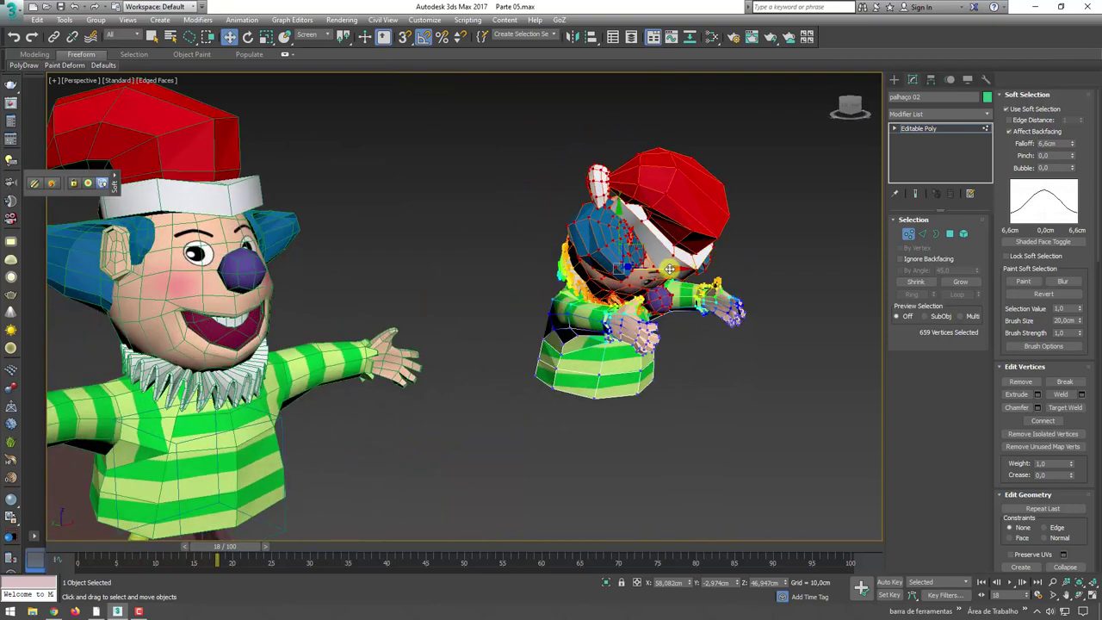
pyautogui.press('e')
pyautogui.moveTo(672, 268); pyautogui.dragTo(689, 258)
pyautogui.keyDown('alt'); pyautogui.moveTo(689, 258); pyautogui.dragTo(699, 251, button='middle'); pyautogui.keyUp('alt')
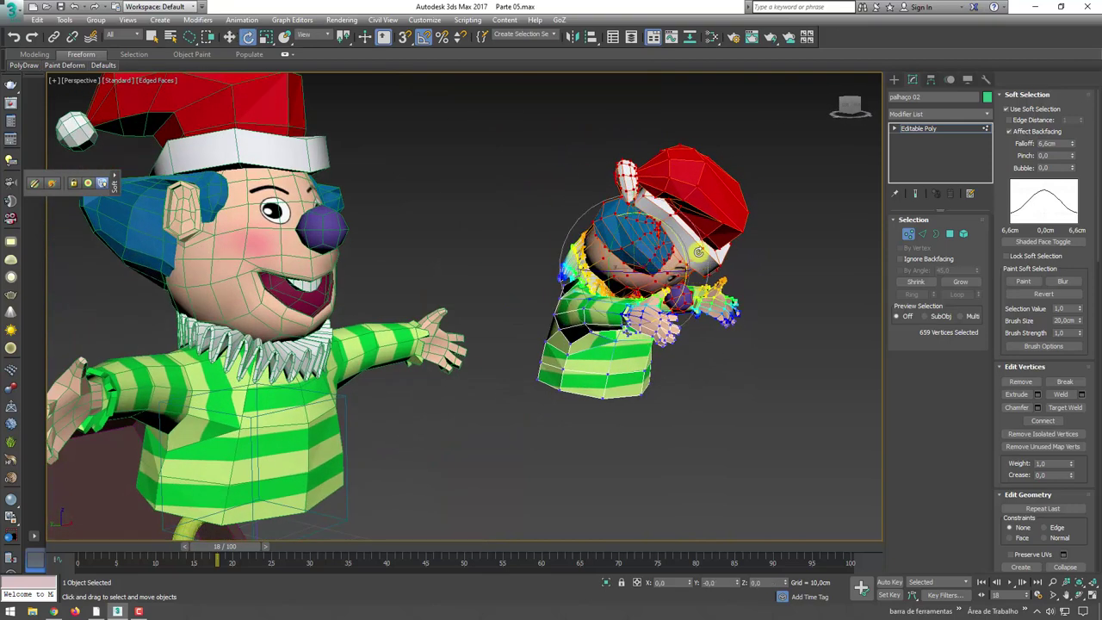
pyautogui.moveTo(701, 246); pyautogui.dragTo(770, 308)
pyautogui.hotkey('ctrl', 'z')
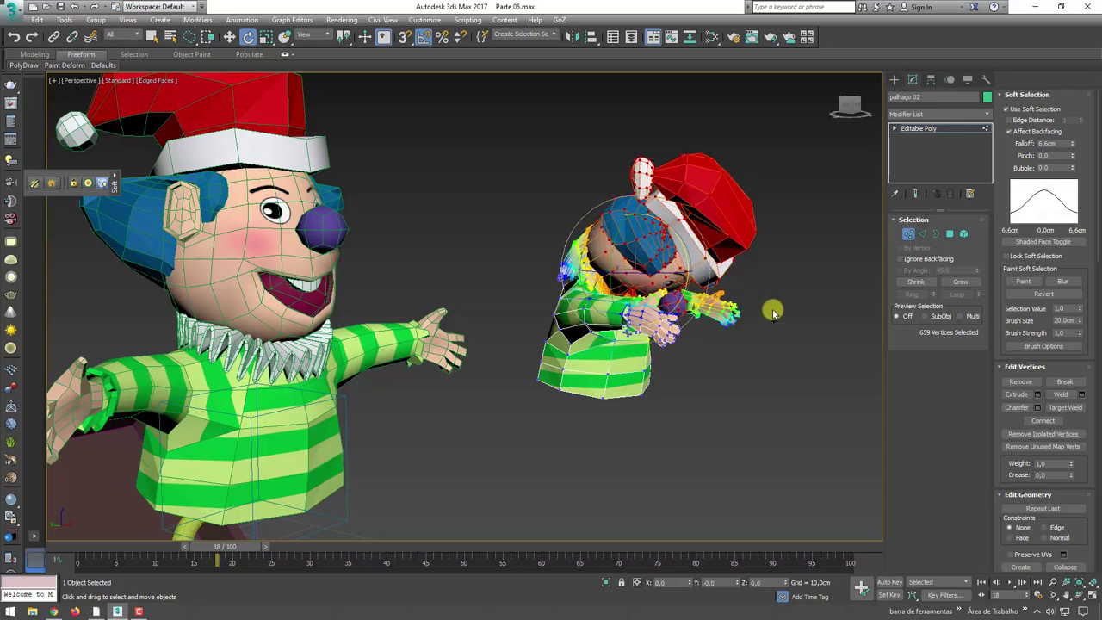
# Tip the head and hat forward 30 degrees on X
pyautogui.keyDown('alt'); pyautogui.moveTo(769, 307); pyautogui.dragTo(805, 299, button='middle'); pyautogui.keyUp('alt')
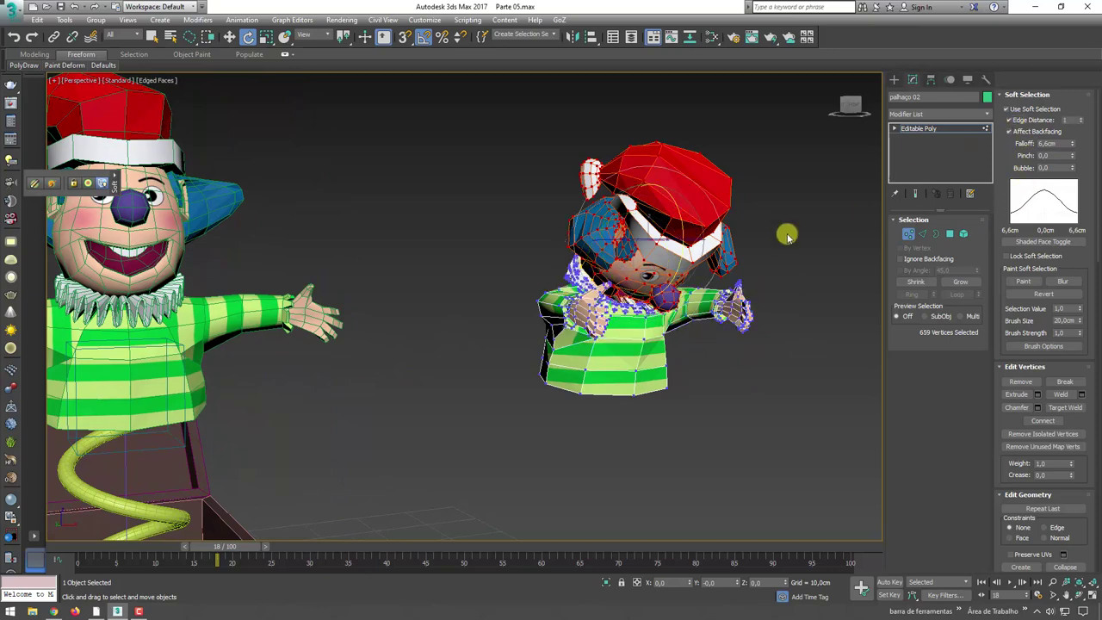
pyautogui.scroll(5, 758, 255)
pyautogui.scroll(-2, 757, 255)
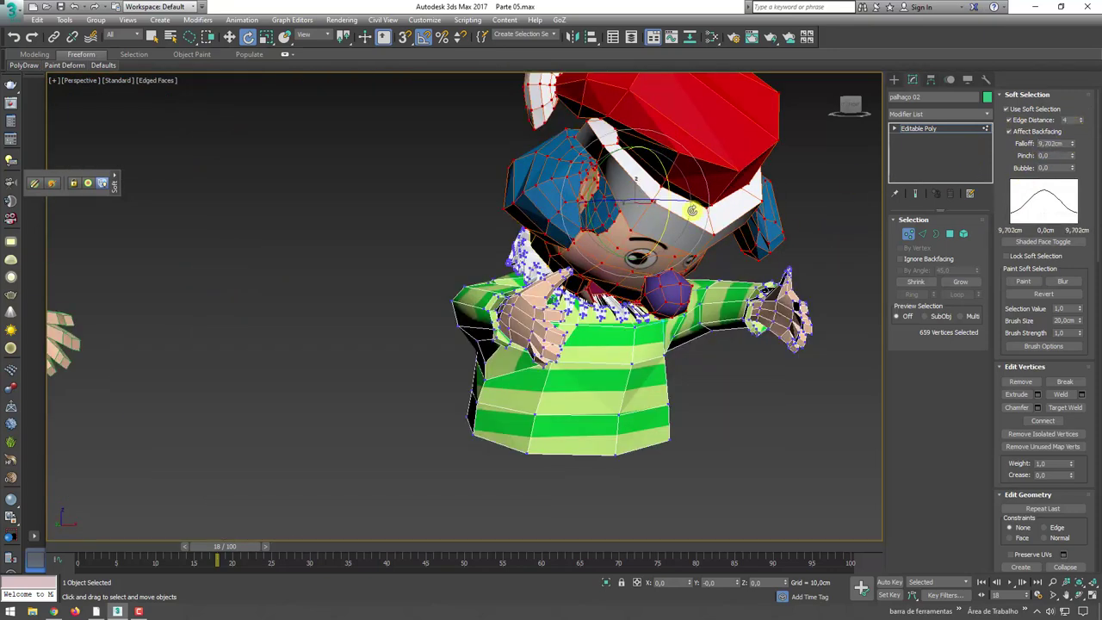
pyautogui.keyDown('alt'); pyautogui.moveTo(691, 211); pyautogui.dragTo(655, 224, button='middle'); pyautogui.keyUp('alt')
pyautogui.moveTo(602, 172); pyautogui.dragTo(603, 223)
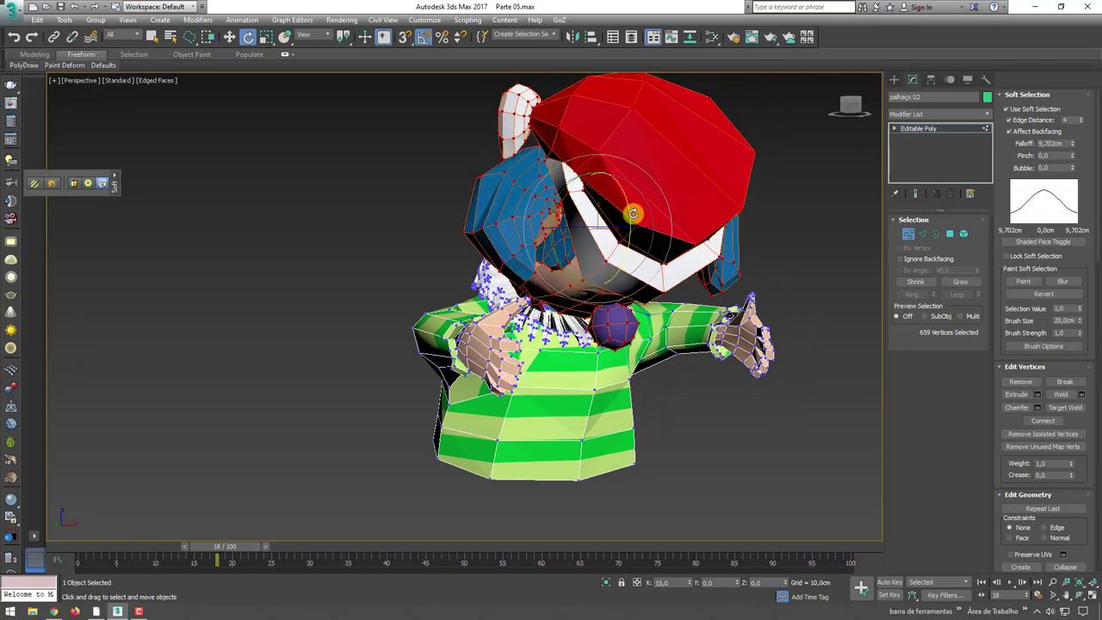
pyautogui.press('w')
# Turn off Use Soft Selection and exit Vertex sub-object mode
pyautogui.moveTo(634, 222)
pyautogui.keyDown('alt'); pyautogui.mouseDown(button='middle')
pyautogui.moveTo(519, 250)
pyautogui.moveTo(567, 300)
pyautogui.mouseUp(button='middle'); pyautogui.keyUp('alt')
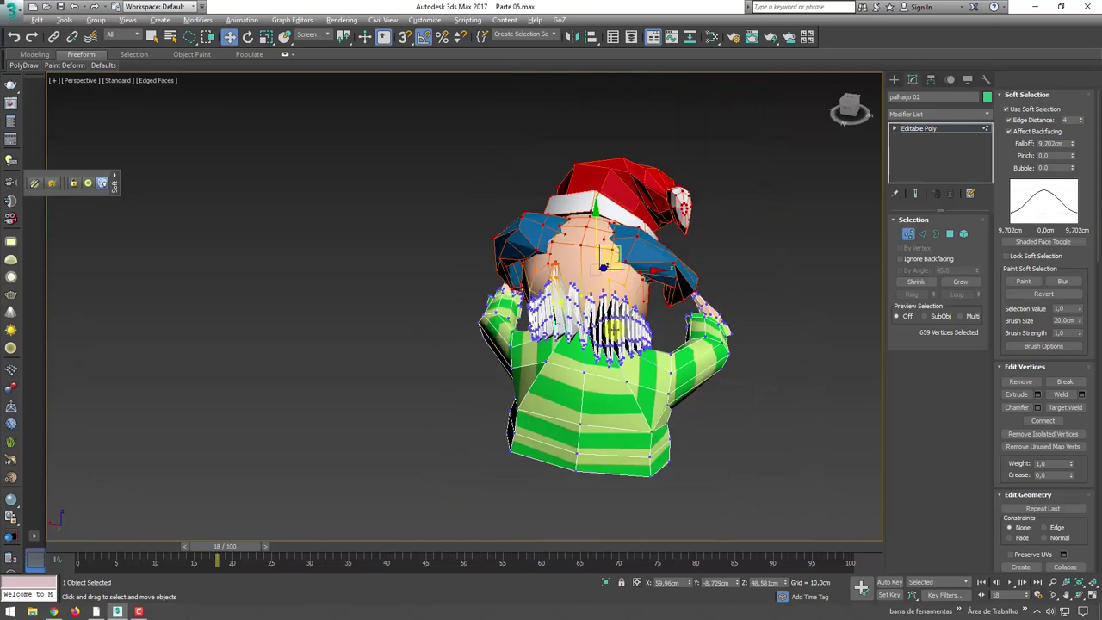
pyautogui.keyDown('alt'); pyautogui.moveTo(615, 328); pyautogui.dragTo(645, 345, button='middle'); pyautogui.keyUp('alt')
pyautogui.keyDown('alt'); pyautogui.moveTo(546, 340); pyautogui.dragTo(382, 148, button='middle'); pyautogui.keyUp('alt')
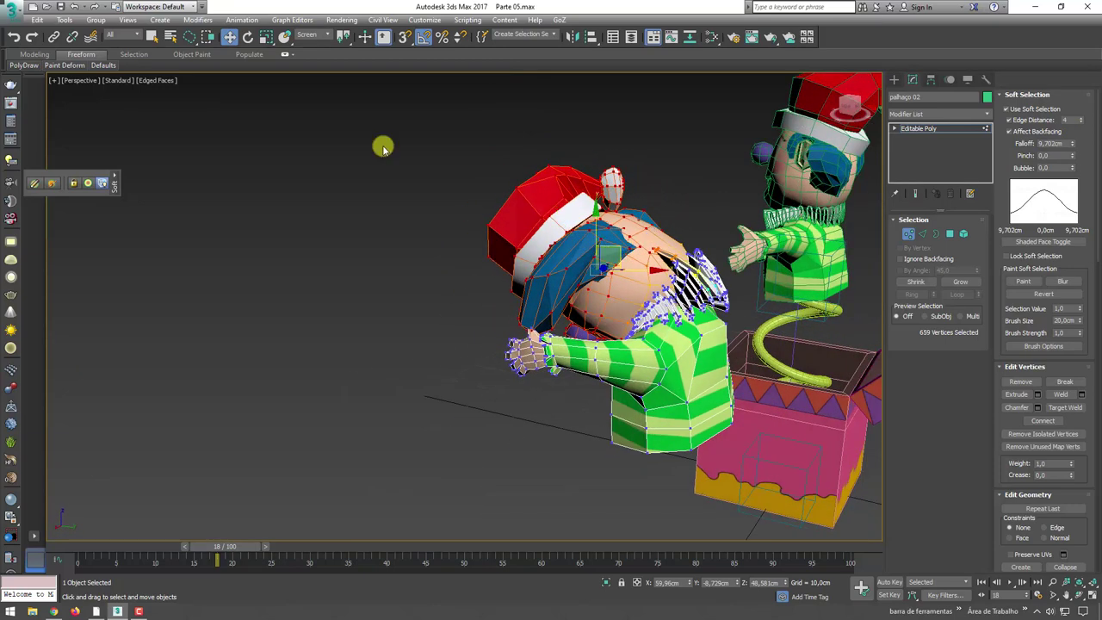
pyautogui.click(1013, 115)
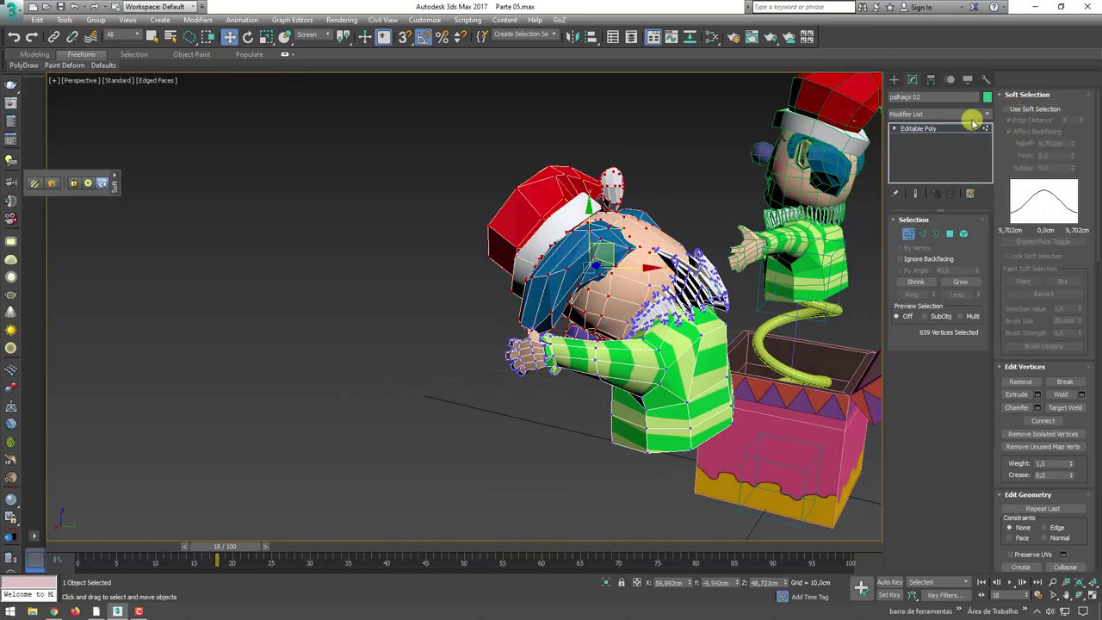
pyautogui.keyDown('alt'); pyautogui.moveTo(696, 182); pyautogui.dragTo(698, 203, button='middle'); pyautogui.keyUp('alt')
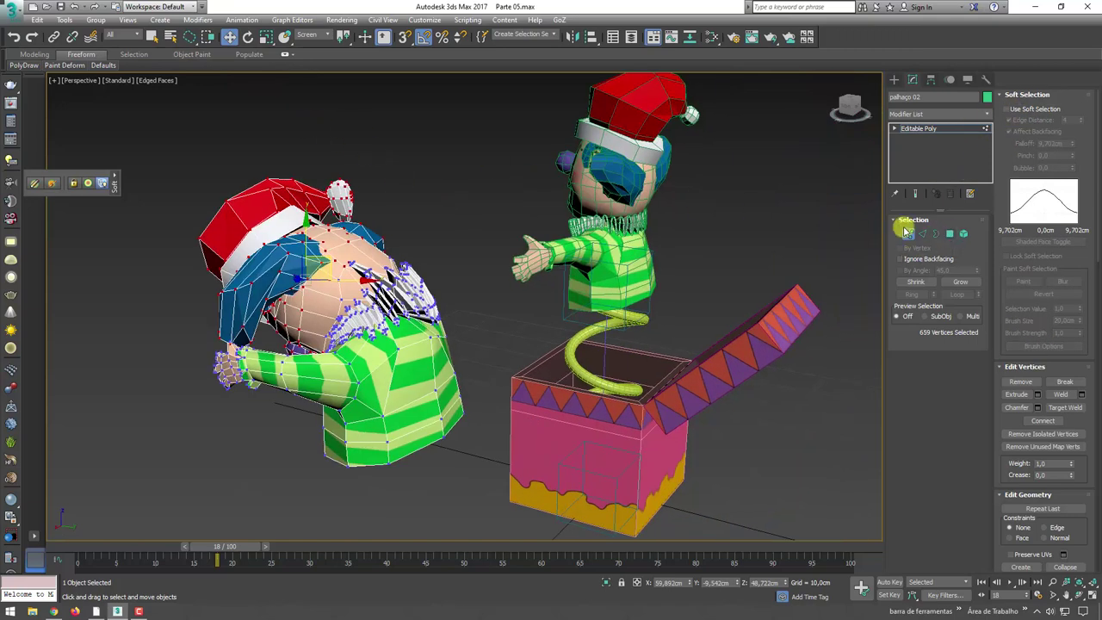
pyautogui.click(907, 238)
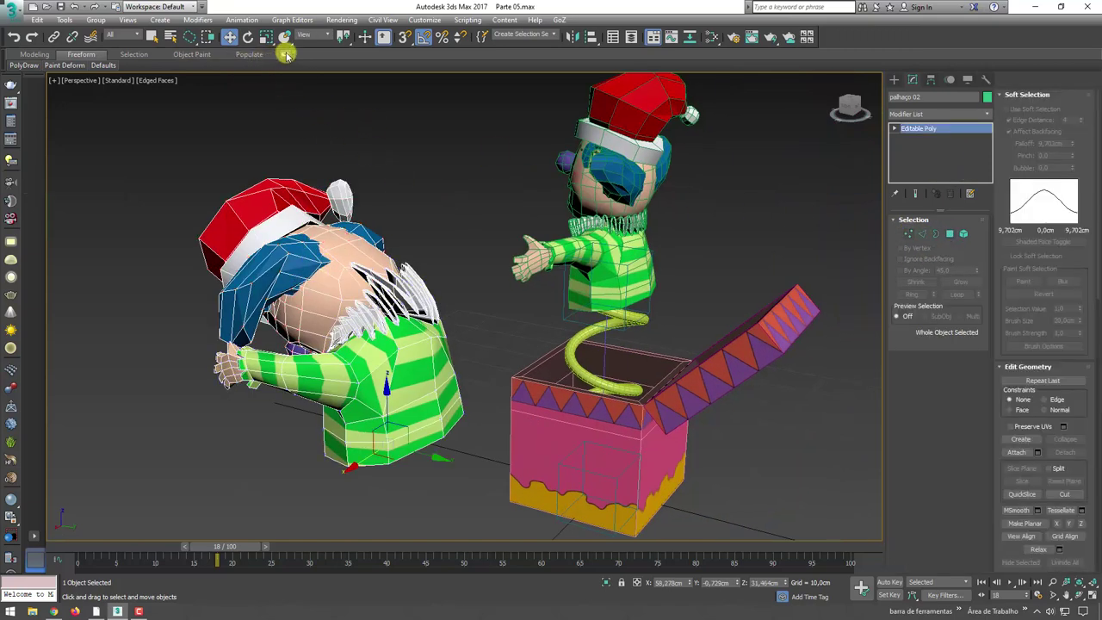
# Activate the Freeform Paint Deform Shift brush and push the hat's right side into shape
pyautogui.click(135, 70)
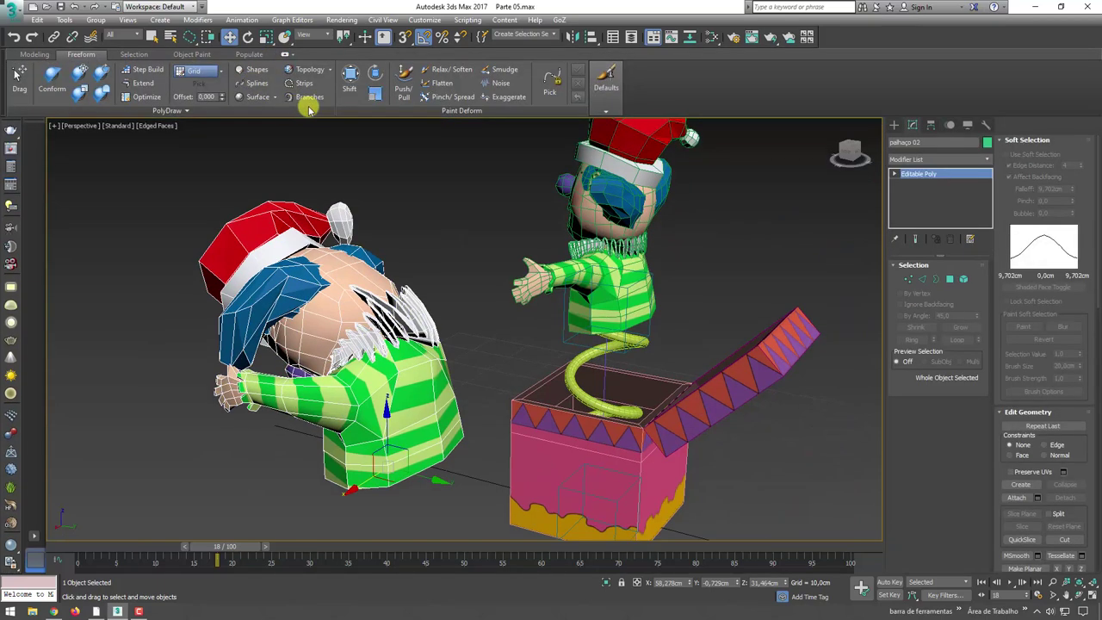
pyautogui.click(349, 83)
pyautogui.keyDown('alt'); pyautogui.moveTo(358, 269); pyautogui.dragTo(450, 320, button='middle'); pyautogui.keyUp('alt')
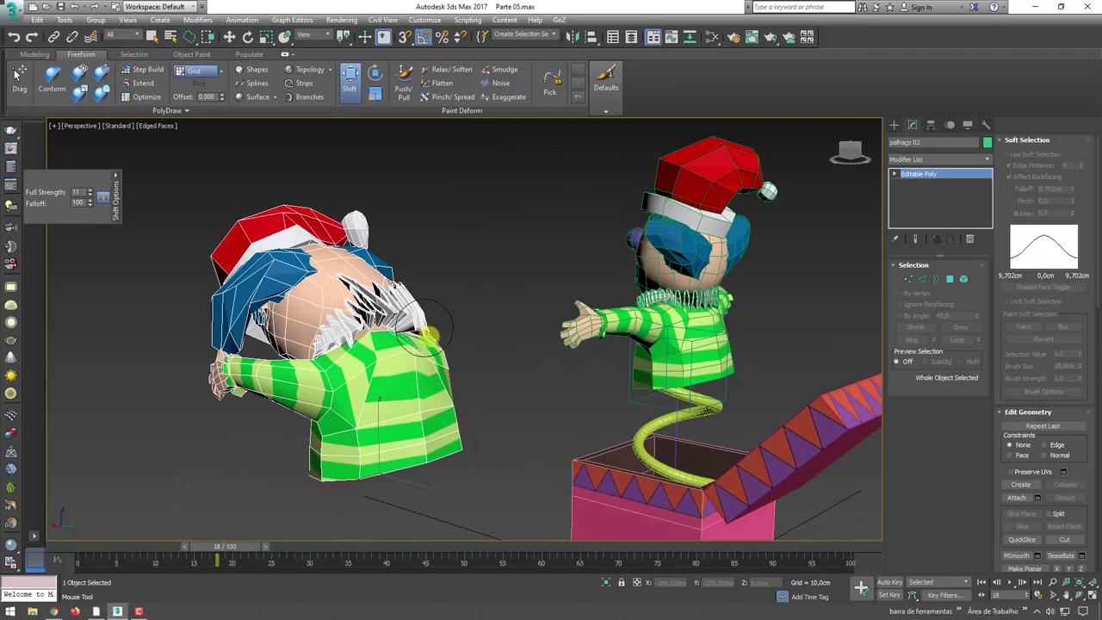
pyautogui.scroll(2, 439, 318)
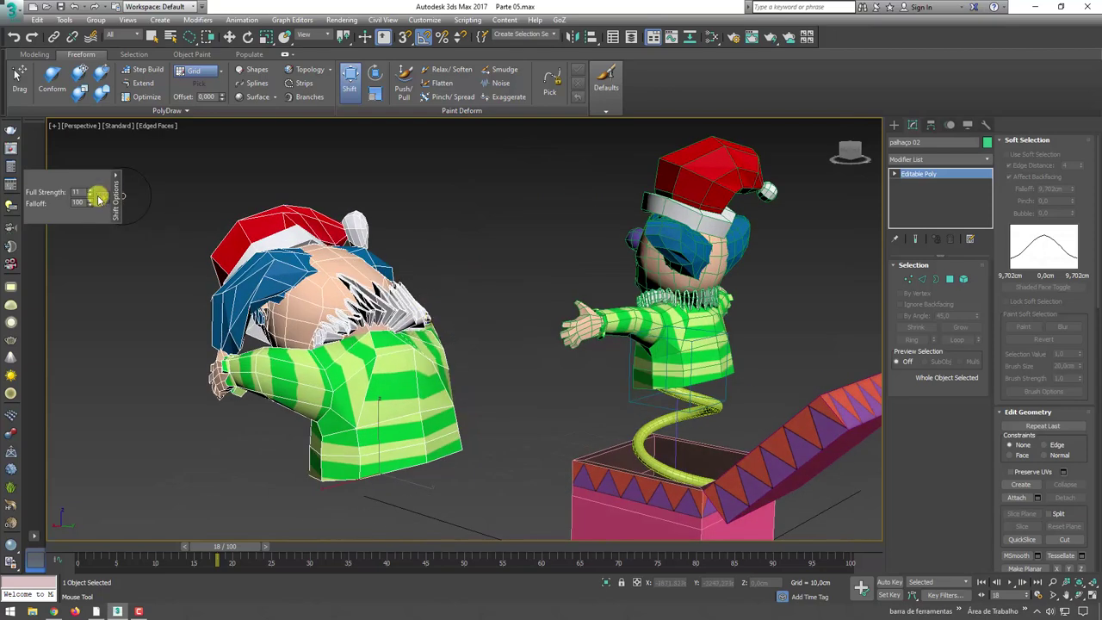
pyautogui.moveTo(422, 310)
pyautogui.keyDown('alt'); pyautogui.mouseDown(button='middle')
pyautogui.moveTo(314, 293)
pyautogui.moveTo(383, 293)
pyautogui.moveTo(272, 270)
pyautogui.mouseUp(button='middle'); pyautogui.keyUp('alt')
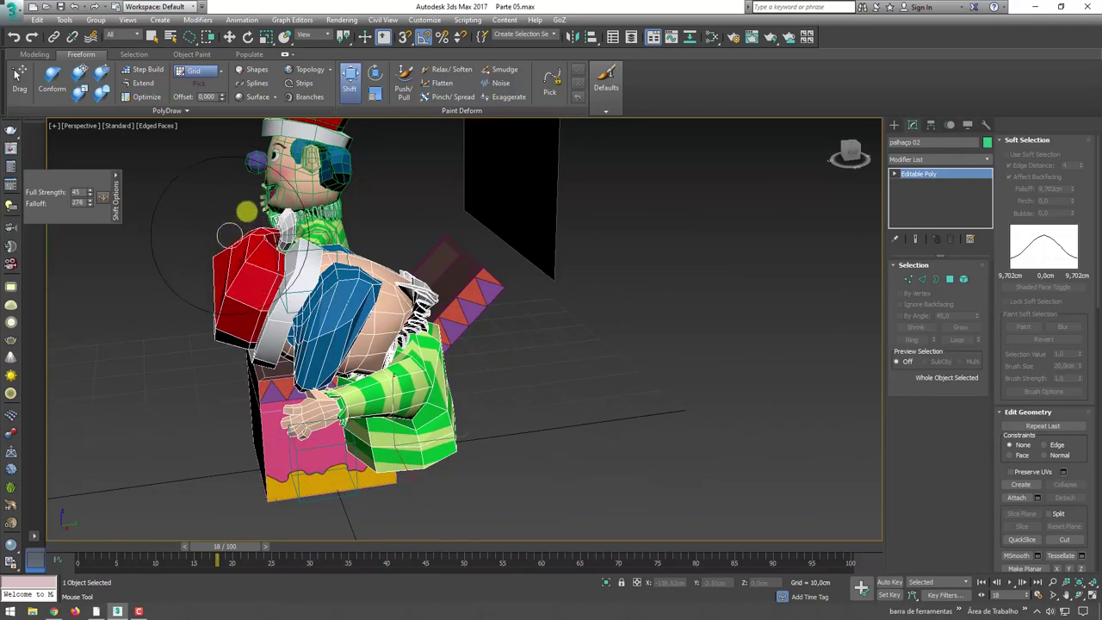
pyautogui.moveTo(234, 234)
pyautogui.keyDown('alt'); pyautogui.mouseDown(button='middle')
pyautogui.moveTo(267, 258)
pyautogui.moveTo(379, 225)
pyautogui.mouseUp(button='middle'); pyautogui.keyUp('alt')
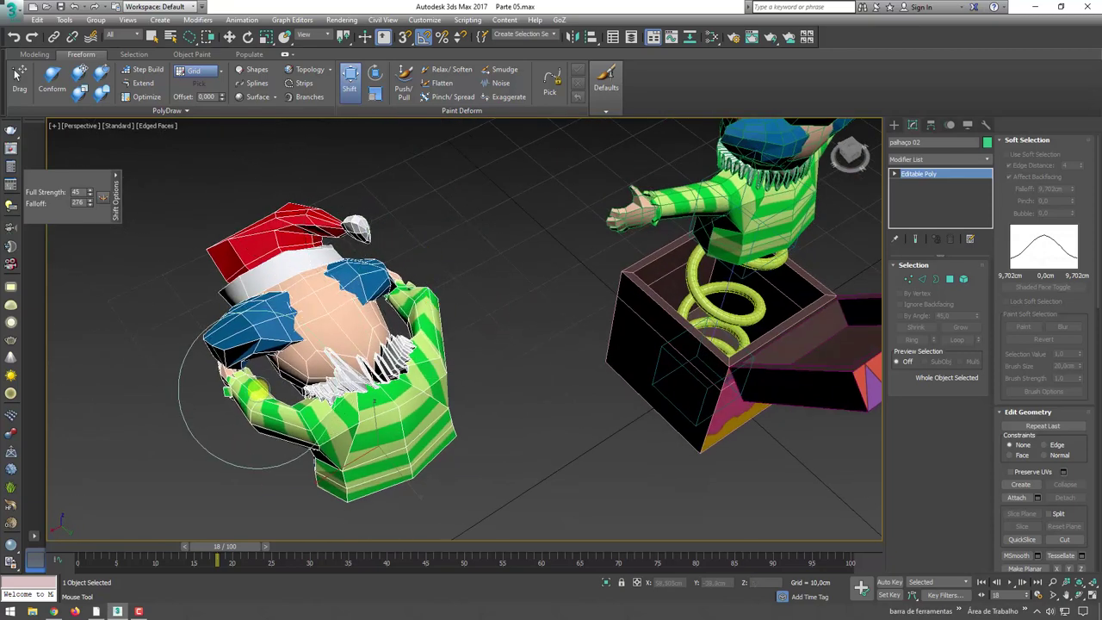
pyautogui.moveTo(258, 401)
pyautogui.keyDown('alt'); pyautogui.mouseDown(button='middle')
pyautogui.moveTo(233, 381)
pyautogui.moveTo(232, 274)
pyautogui.moveTo(465, 305)
pyautogui.mouseUp(button='middle'); pyautogui.keyUp('alt')
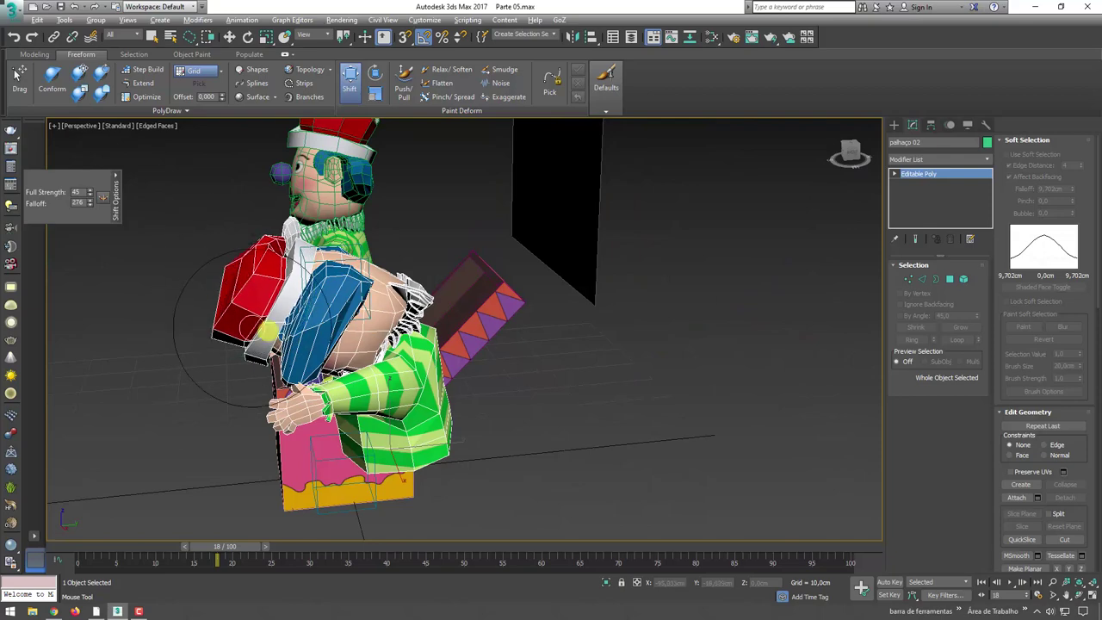
pyautogui.moveTo(464, 305)
pyautogui.mouseDown()
pyautogui.moveTo(455, 201)
pyautogui.moveTo(455, 320)
pyautogui.mouseUp()
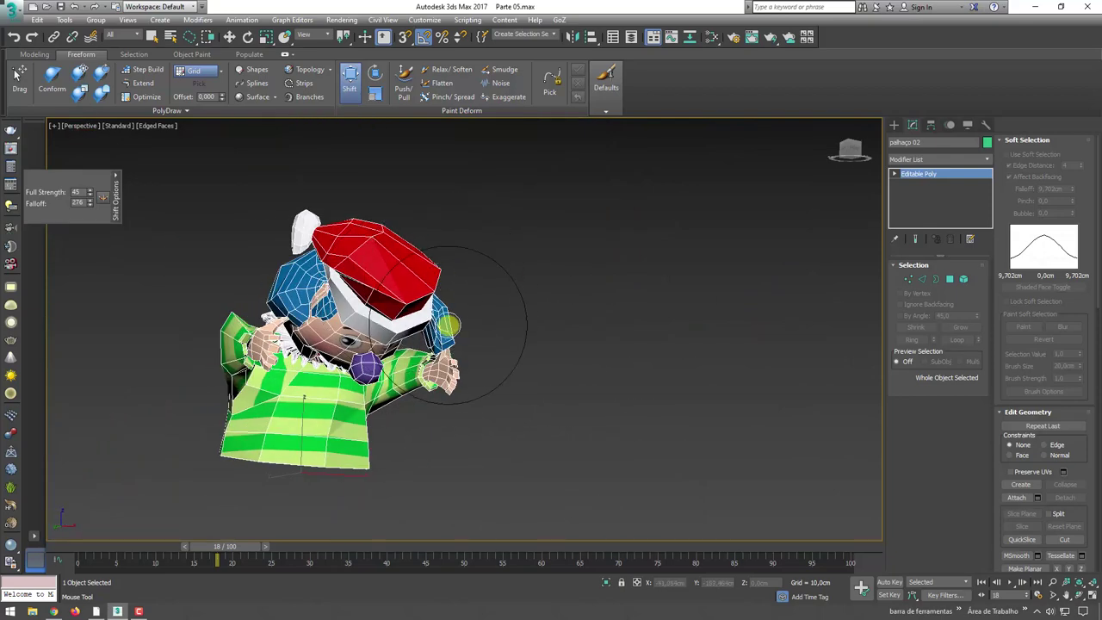
# Brush the blue hair, hand and sleeve, and shift the head and hat down-right
pyautogui.moveTo(210, 342)
pyautogui.keyDown('alt'); pyautogui.mouseDown(button='middle')
pyautogui.moveTo(285, 319)
pyautogui.moveTo(303, 278)
pyautogui.mouseUp(button='middle'); pyautogui.keyUp('alt')
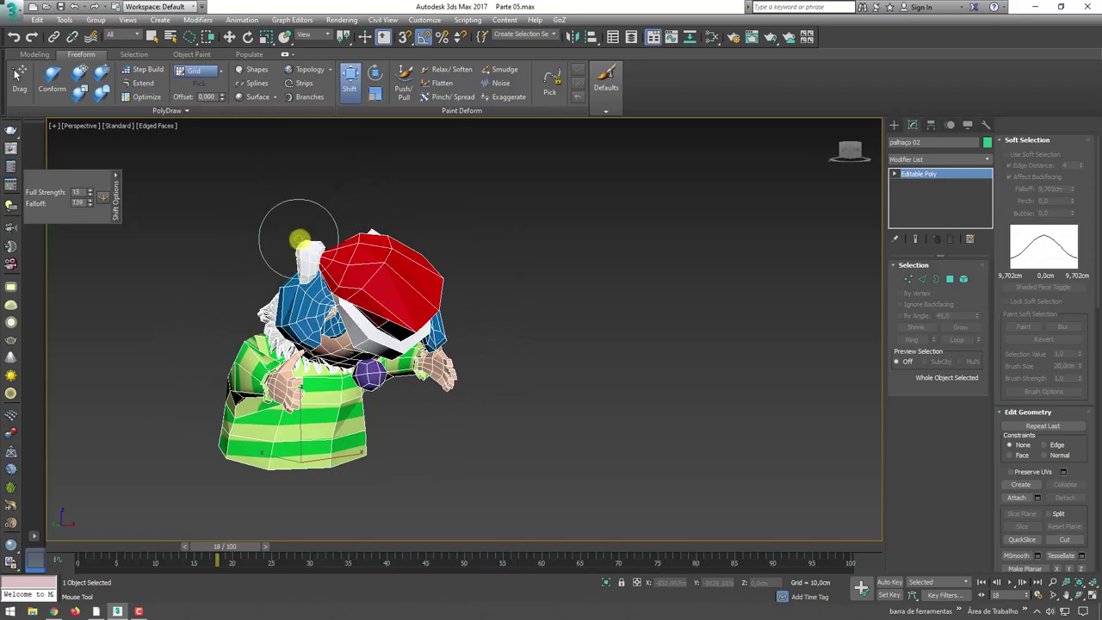
pyautogui.keyDown('alt'); pyautogui.moveTo(424, 258); pyautogui.dragTo(459, 312, button='middle'); pyautogui.keyUp('alt')
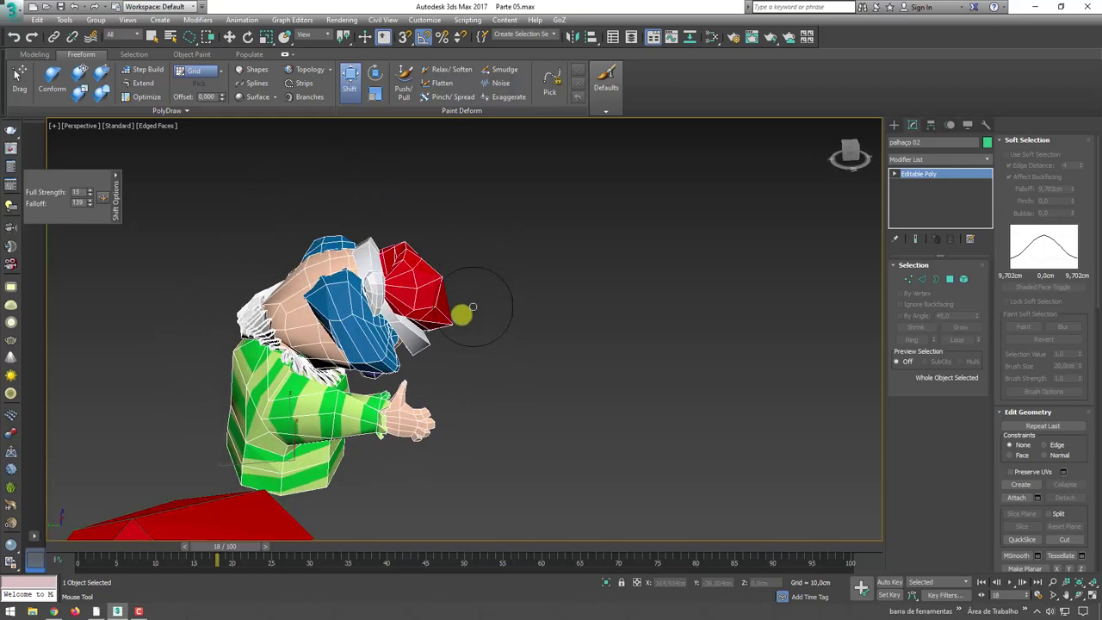
pyautogui.moveTo(418, 353)
pyautogui.mouseDown()
pyautogui.moveTo(381, 369)
pyautogui.moveTo(362, 364)
pyautogui.moveTo(343, 332)
pyautogui.mouseUp()
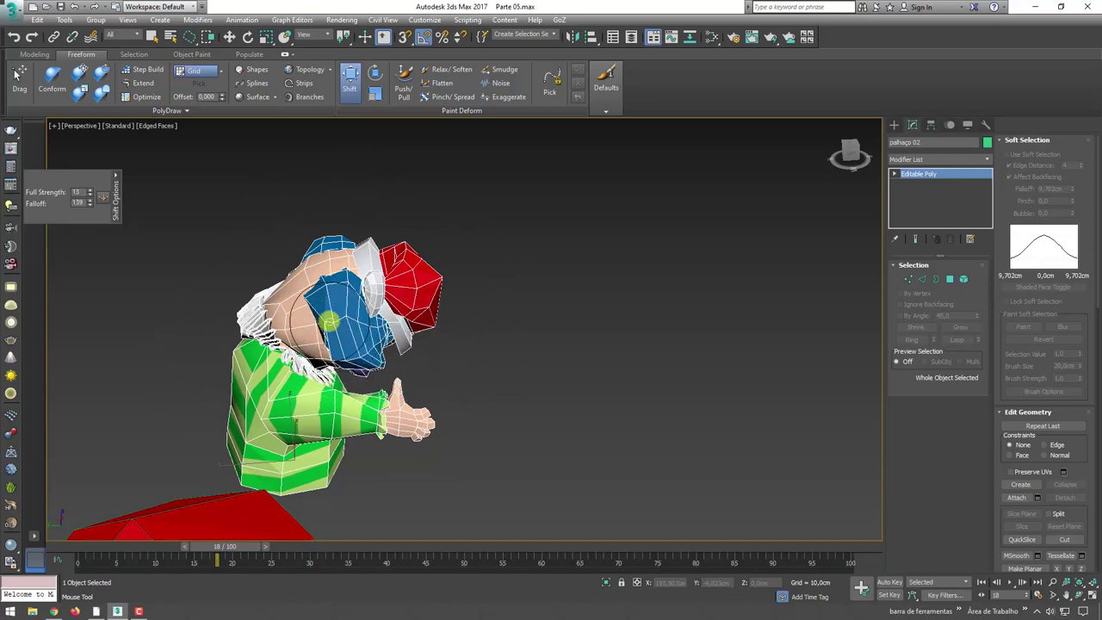
pyautogui.moveTo(343, 331)
pyautogui.keyDown('alt'); pyautogui.mouseDown(button='middle')
pyautogui.moveTo(499, 322)
pyautogui.moveTo(258, 443)
pyautogui.mouseUp(button='middle'); pyautogui.keyUp('alt')
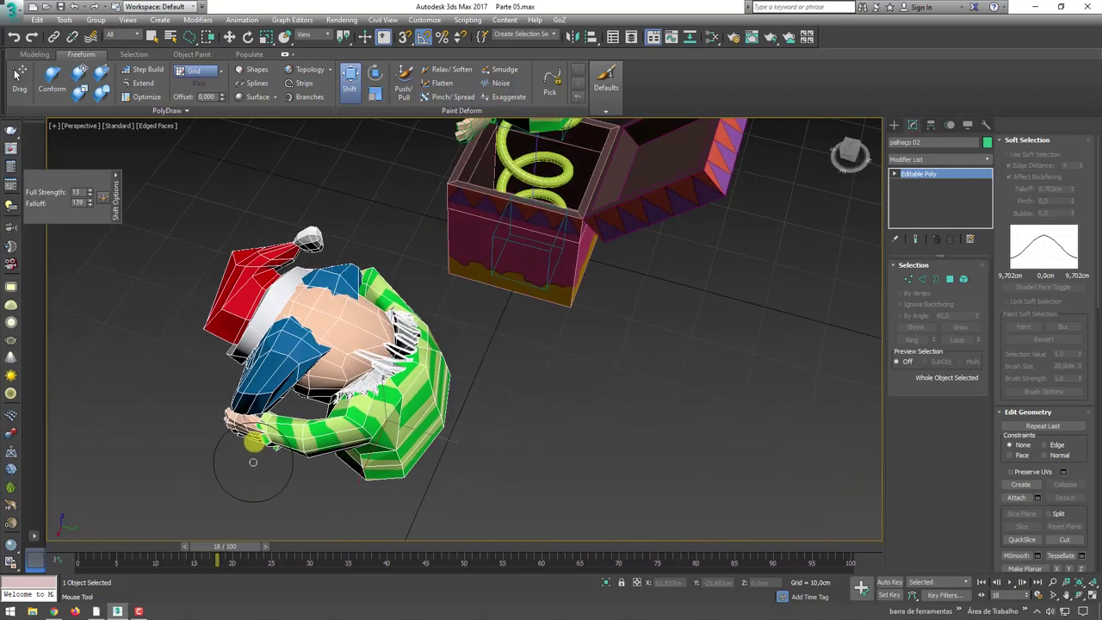
pyautogui.moveTo(250, 430); pyautogui.dragTo(258, 379)
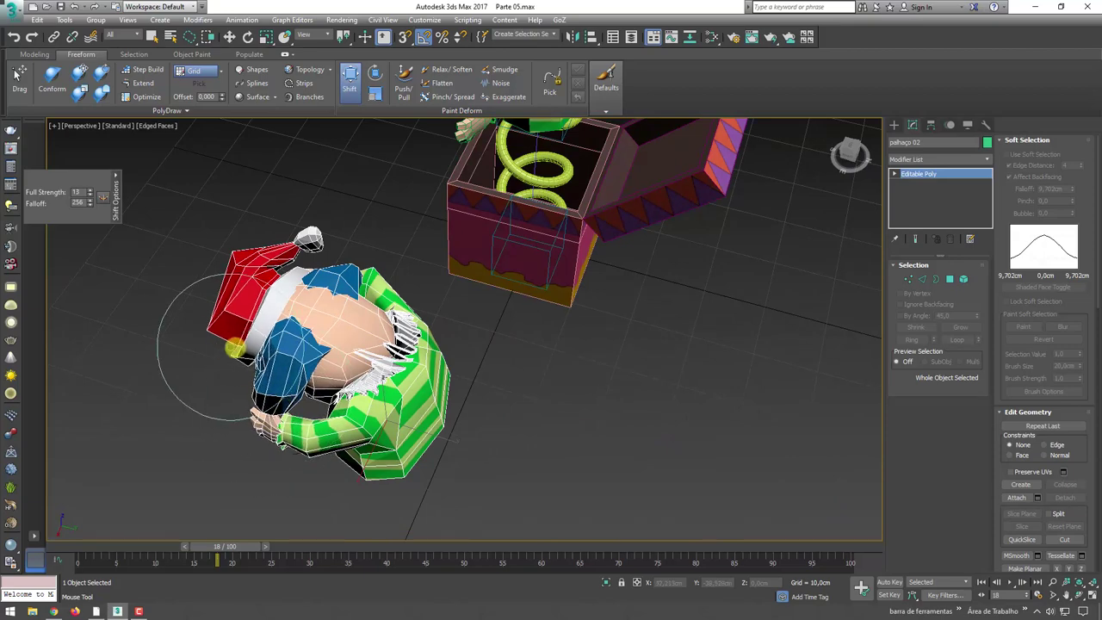
pyautogui.moveTo(237, 294); pyautogui.dragTo(246, 307)
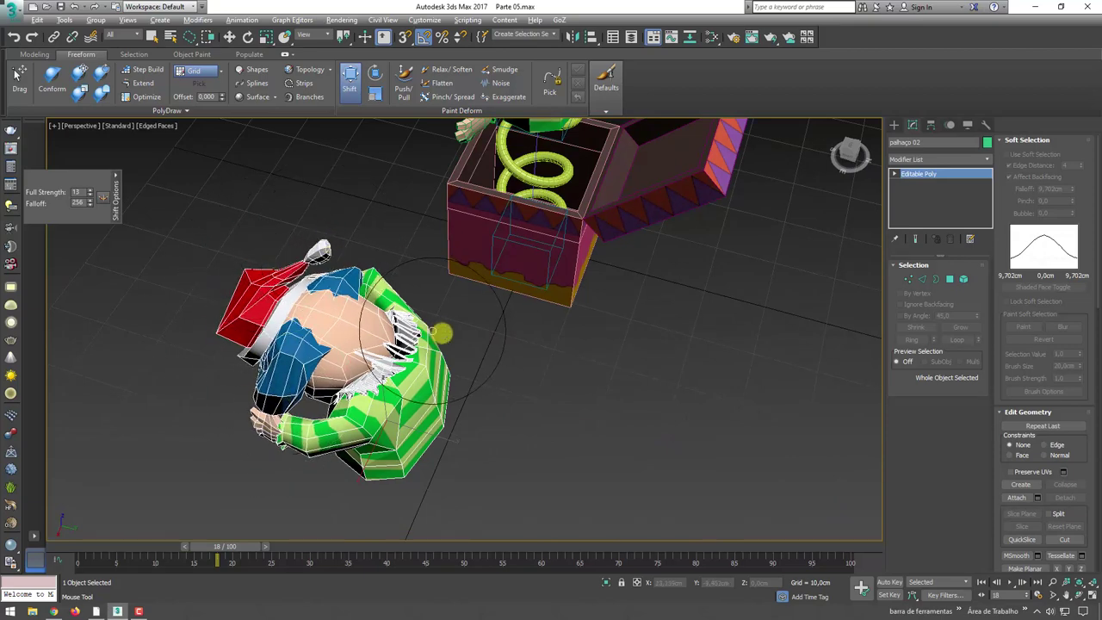
pyautogui.moveTo(441, 333)
pyautogui.keyDown('alt'); pyautogui.mouseDown(button='middle')
pyautogui.moveTo(424, 324)
pyautogui.moveTo(344, 353)
pyautogui.mouseUp(button='middle'); pyautogui.keyUp('alt')
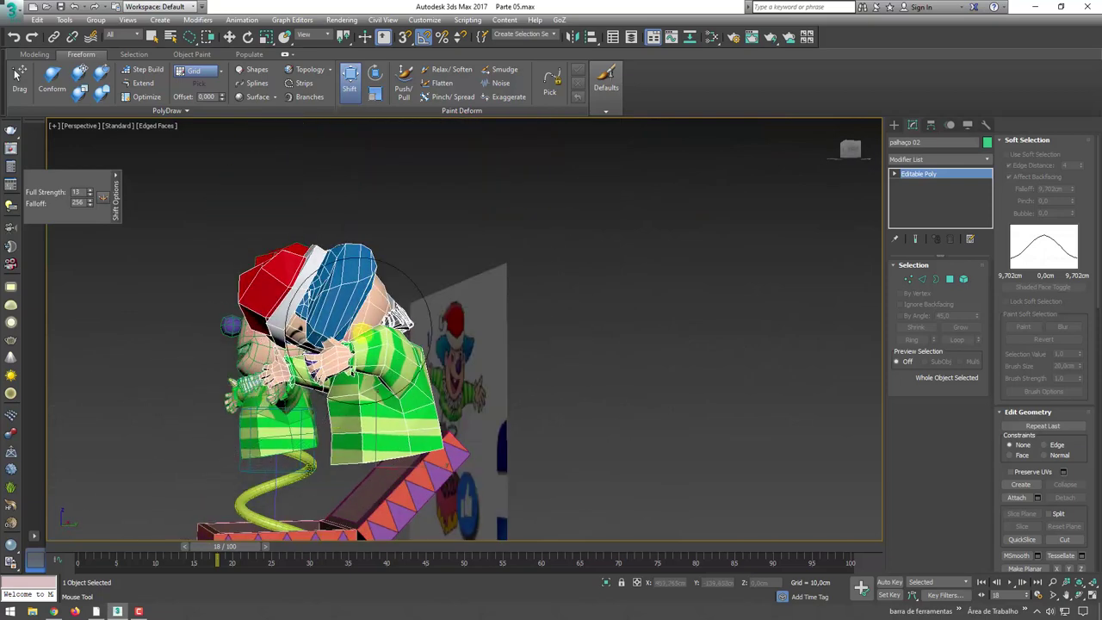
pyautogui.moveTo(359, 331)
pyautogui.keyDown('alt'); pyautogui.mouseDown(button='middle')
pyautogui.moveTo(470, 342)
pyautogui.moveTo(435, 410)
pyautogui.mouseUp(button='middle'); pyautogui.keyUp('alt')
# Shift-drag palhaço 02 to the right and confirm a Copy, creating palhaço 03
pyautogui.press('w')
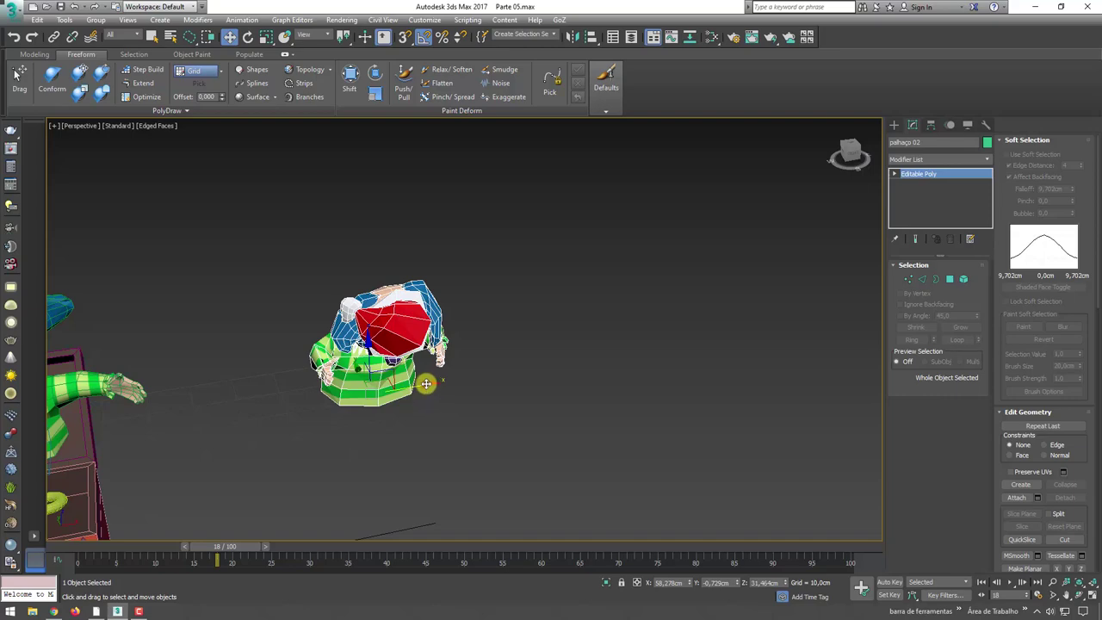
pyautogui.keyDown('shift'); pyautogui.moveTo(425, 384); pyautogui.dragTo(563, 358); pyautogui.keyUp('shift')
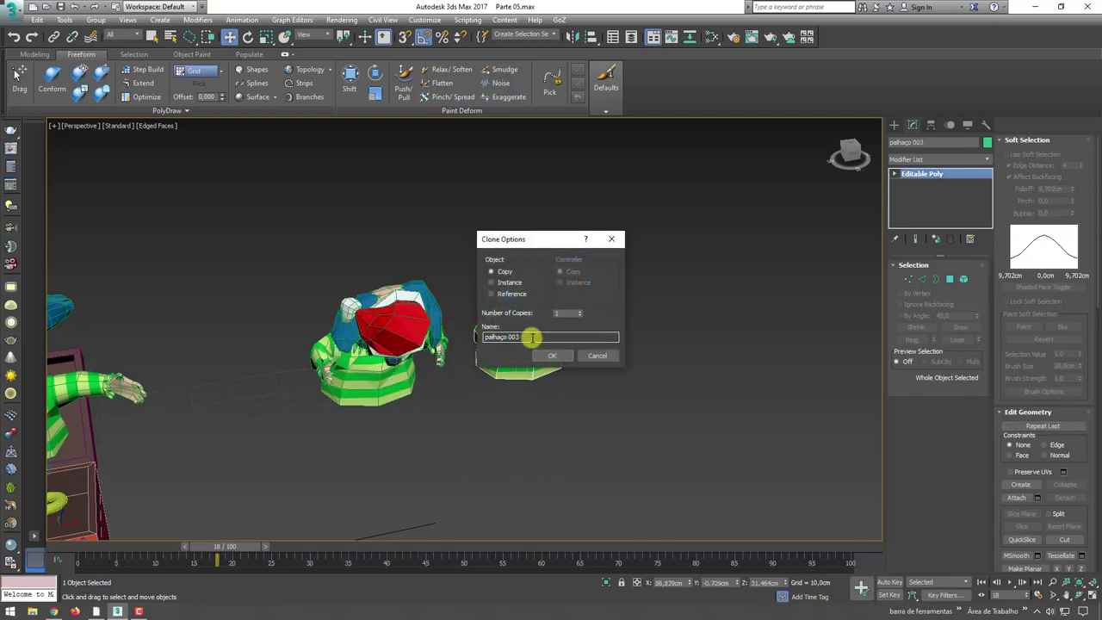
pyautogui.click(552, 355)
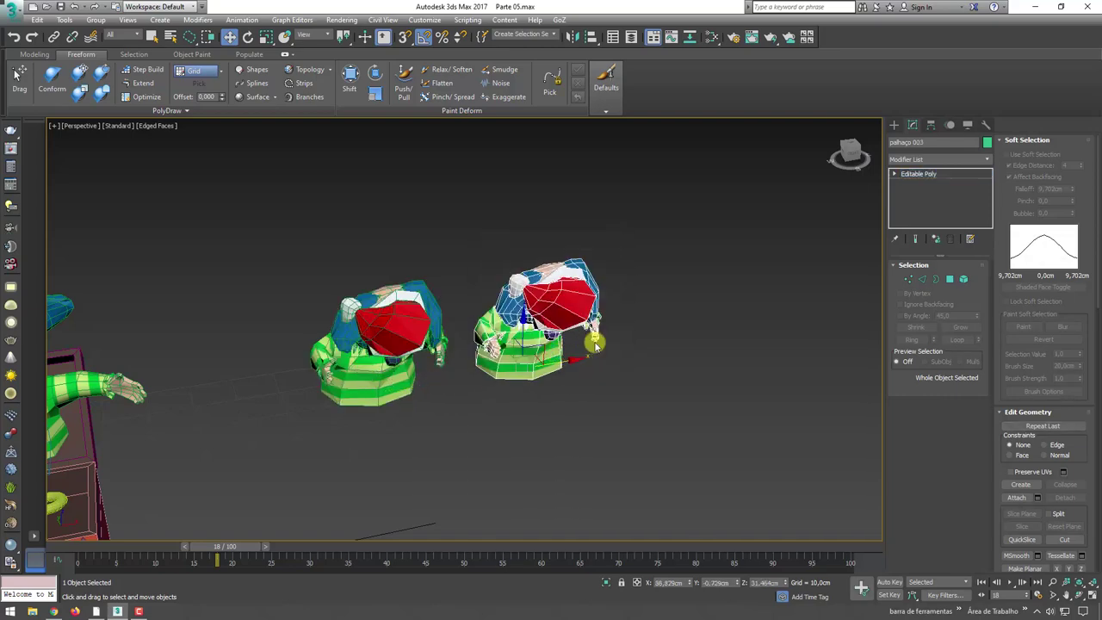
pyautogui.moveTo(542, 340)
pyautogui.keyDown('alt'); pyautogui.mouseDown(button='middle')
pyautogui.moveTo(561, 329)
pyautogui.moveTo(637, 337)
pyautogui.moveTo(914, 148)
pyautogui.mouseUp(button='middle'); pyautogui.keyUp('alt')
pyautogui.scroll(5, 674, 275)
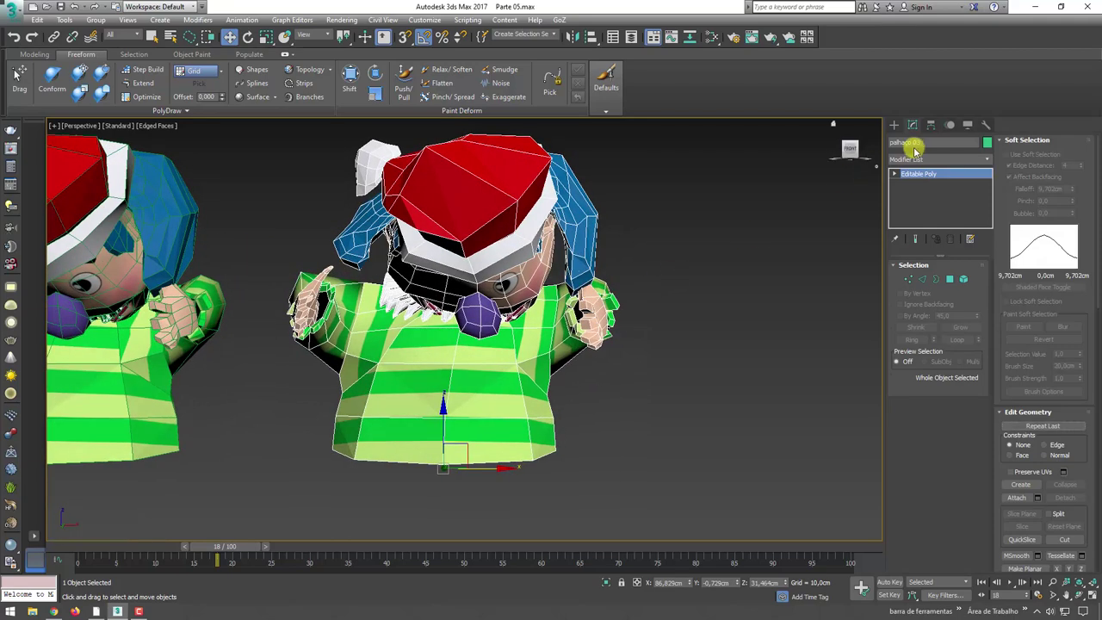
# With the Shift brush, pull palhaço 03's hat, ear and left hand down and leftward
pyautogui.click(349, 77)
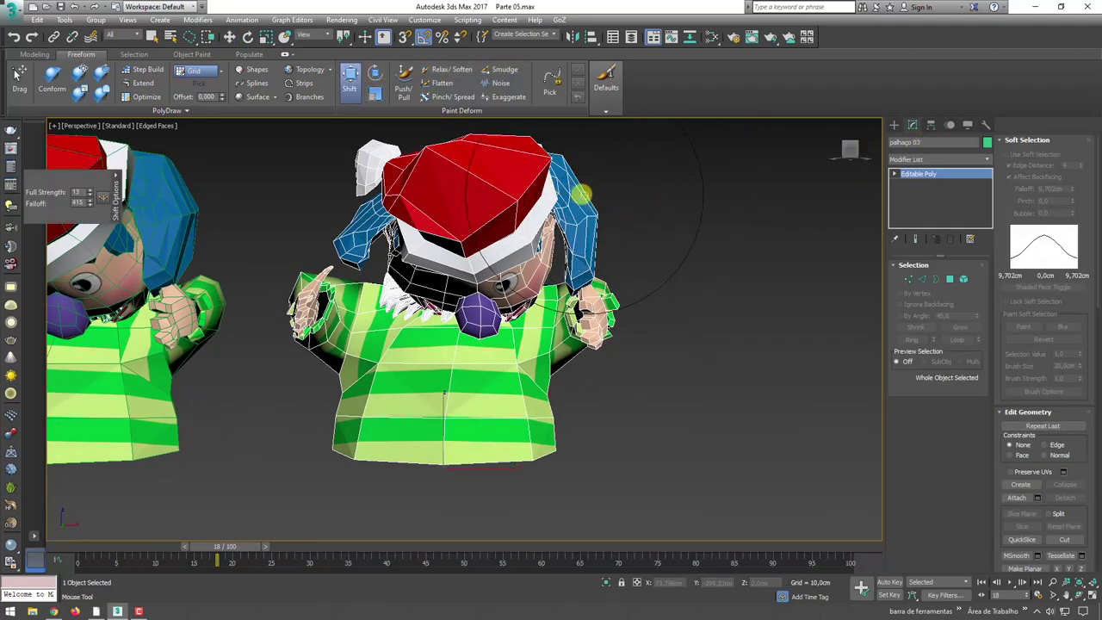
pyautogui.moveTo(585, 191); pyautogui.dragTo(569, 207)
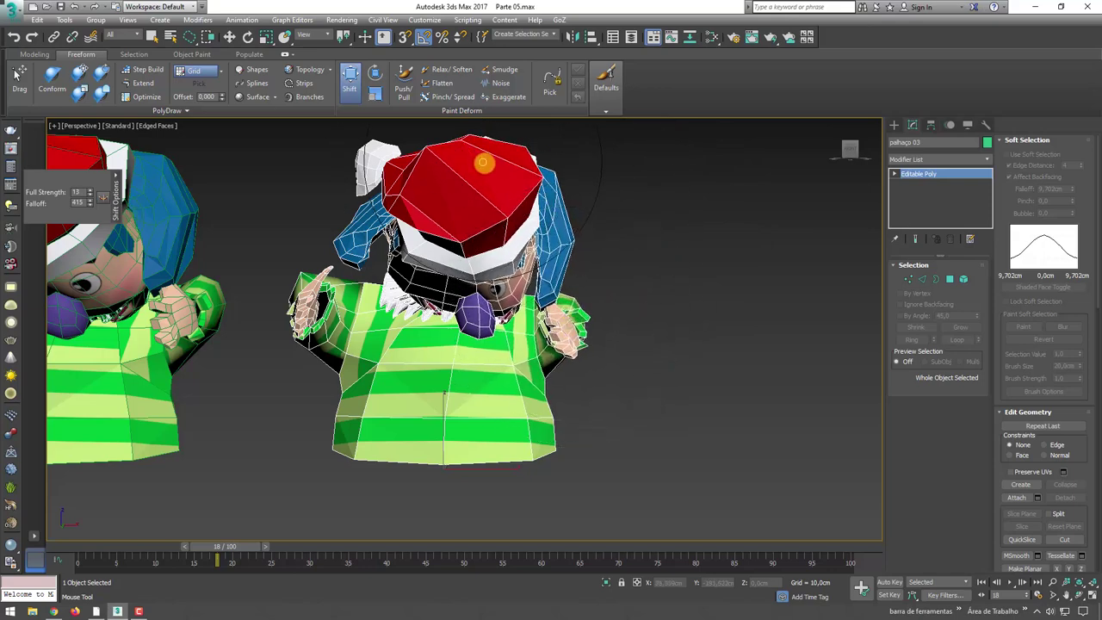
pyautogui.moveTo(480, 160); pyautogui.dragTo(452, 185)
pyautogui.moveTo(345, 142)
pyautogui.mouseDown()
pyautogui.moveTo(319, 345)
pyautogui.moveTo(356, 368)
pyautogui.moveTo(378, 430)
pyautogui.moveTo(573, 425)
pyautogui.moveTo(469, 413)
pyautogui.moveTo(379, 435)
pyautogui.mouseUp()
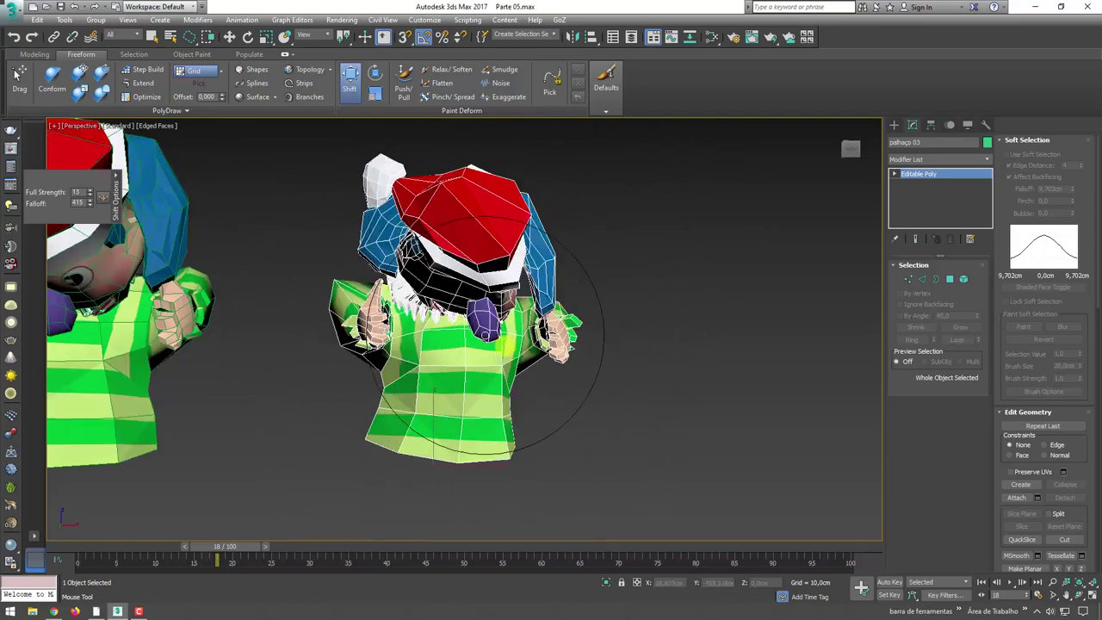
pyautogui.moveTo(378, 434)
pyautogui.keyDown('alt'); pyautogui.mouseDown(button='middle')
pyautogui.moveTo(593, 401)
pyautogui.moveTo(596, 241)
pyautogui.mouseUp(button='middle'); pyautogui.keyUp('alt')
pyautogui.moveTo(600, 240); pyautogui.dragTo(592, 245)
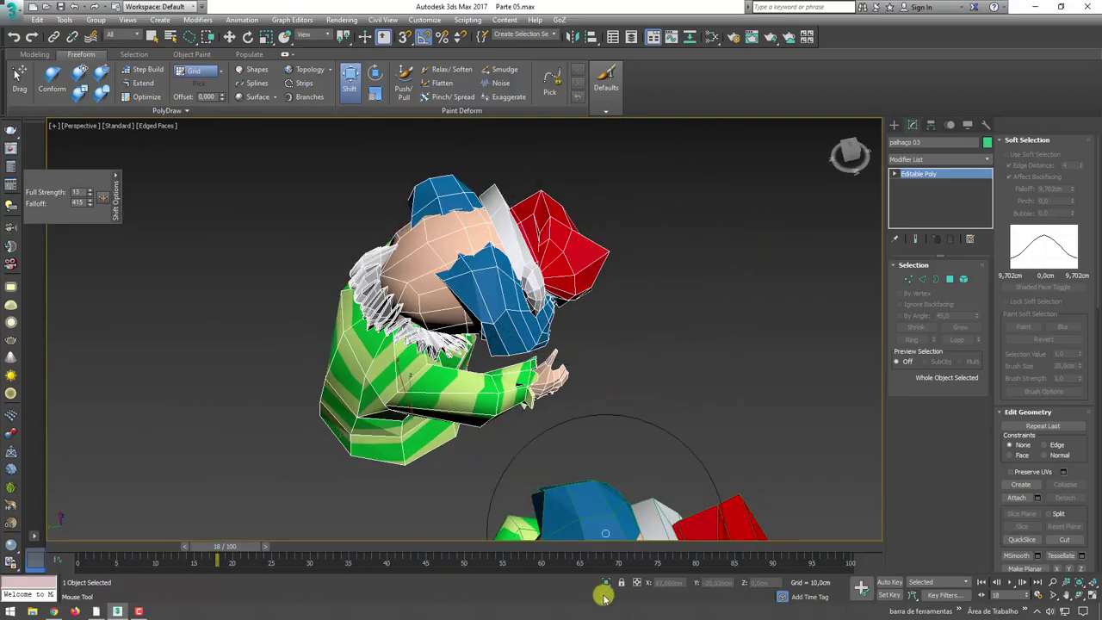
pyautogui.keyDown('alt'); pyautogui.moveTo(608, 579); pyautogui.dragTo(580, 327, button='middle'); pyautogui.keyUp('alt')
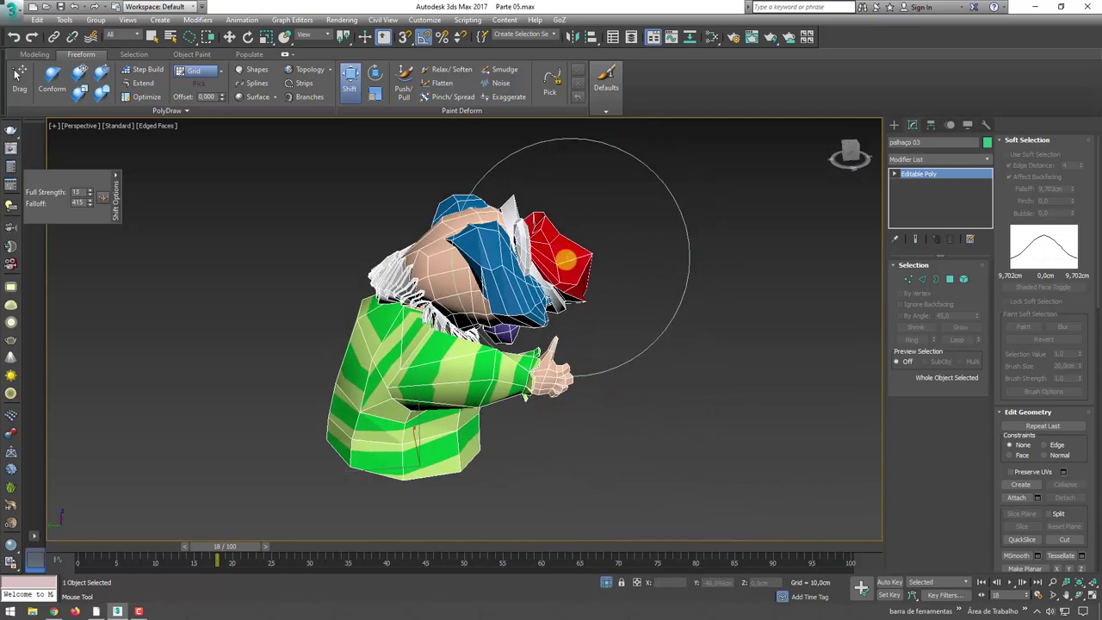
# Reshape and straighten the head and hat, and pull in the shirt's lower-left side
pyautogui.moveTo(522, 238)
pyautogui.mouseDown()
pyautogui.moveTo(442, 214)
pyautogui.moveTo(505, 287)
pyautogui.moveTo(611, 273)
pyautogui.moveTo(455, 239)
pyautogui.moveTo(376, 310)
pyautogui.moveTo(369, 387)
pyautogui.moveTo(339, 371)
pyautogui.moveTo(340, 431)
pyautogui.moveTo(524, 381)
pyautogui.moveTo(577, 307)
pyautogui.moveTo(561, 341)
pyautogui.mouseUp()
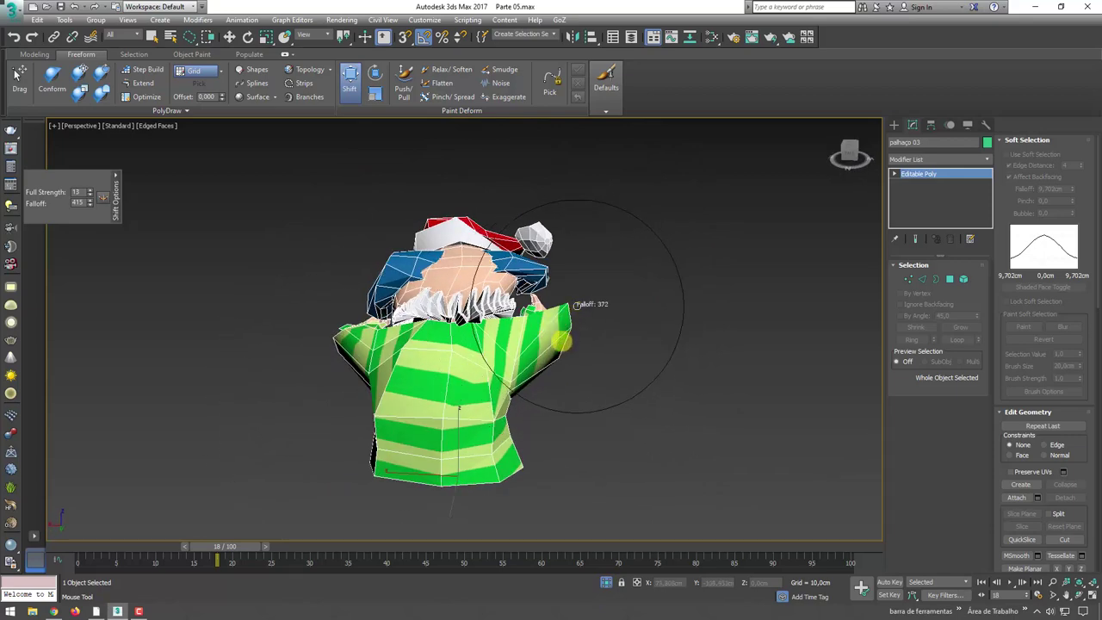
pyautogui.moveTo(575, 291)
pyautogui.mouseDown()
pyautogui.moveTo(561, 317)
pyautogui.moveTo(558, 278)
pyautogui.moveTo(522, 275)
pyautogui.moveTo(469, 318)
pyautogui.mouseUp()
pyautogui.moveTo(518, 233); pyautogui.dragTo(437, 237)
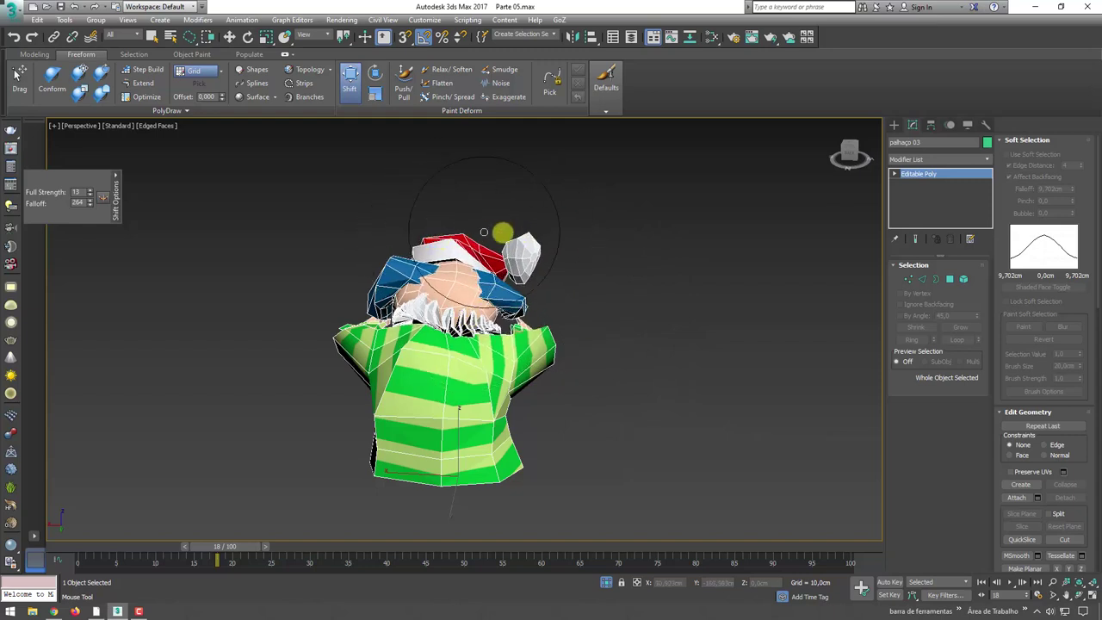
pyautogui.moveTo(534, 242)
pyautogui.mouseDown()
pyautogui.moveTo(438, 216)
pyautogui.moveTo(370, 266)
pyautogui.mouseUp()
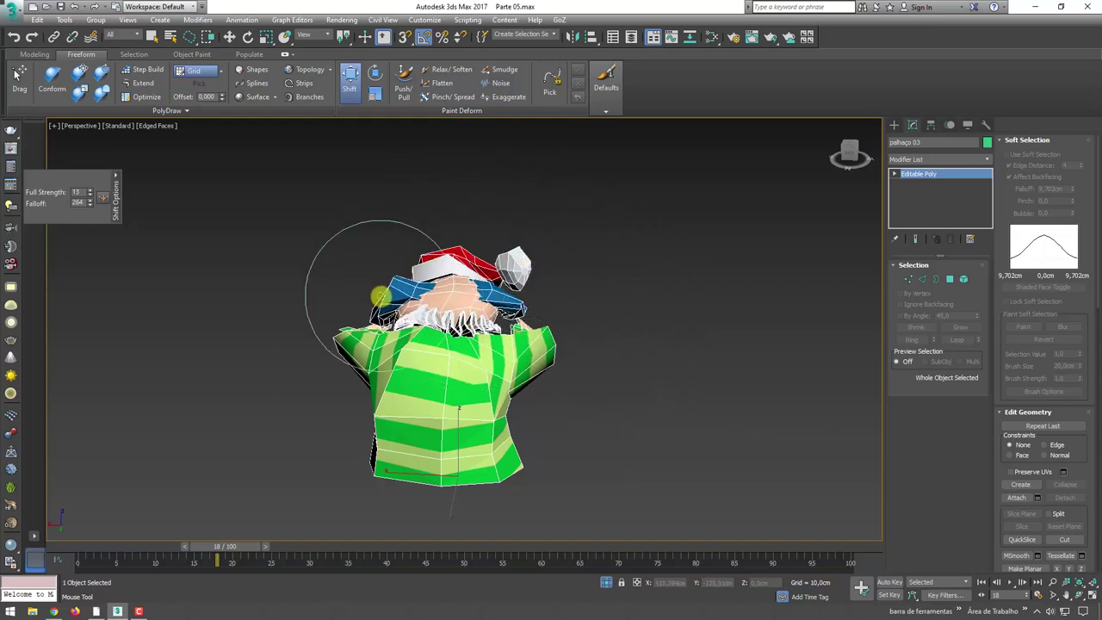
pyautogui.moveTo(332, 348)
pyautogui.mouseDown()
pyautogui.moveTo(345, 394)
pyautogui.moveTo(391, 435)
pyautogui.mouseUp()
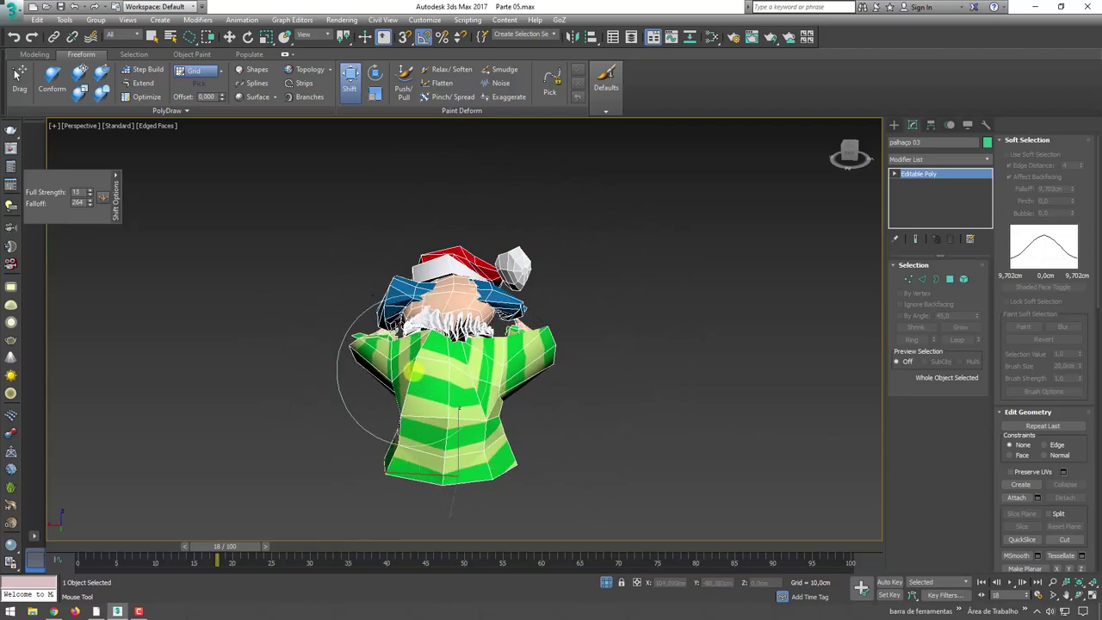
pyautogui.moveTo(394, 357)
pyautogui.keyDown('alt'); pyautogui.mouseDown(button='middle')
pyautogui.moveTo(543, 356)
pyautogui.moveTo(468, 301)
pyautogui.mouseUp(button='middle'); pyautogui.keyUp('alt')
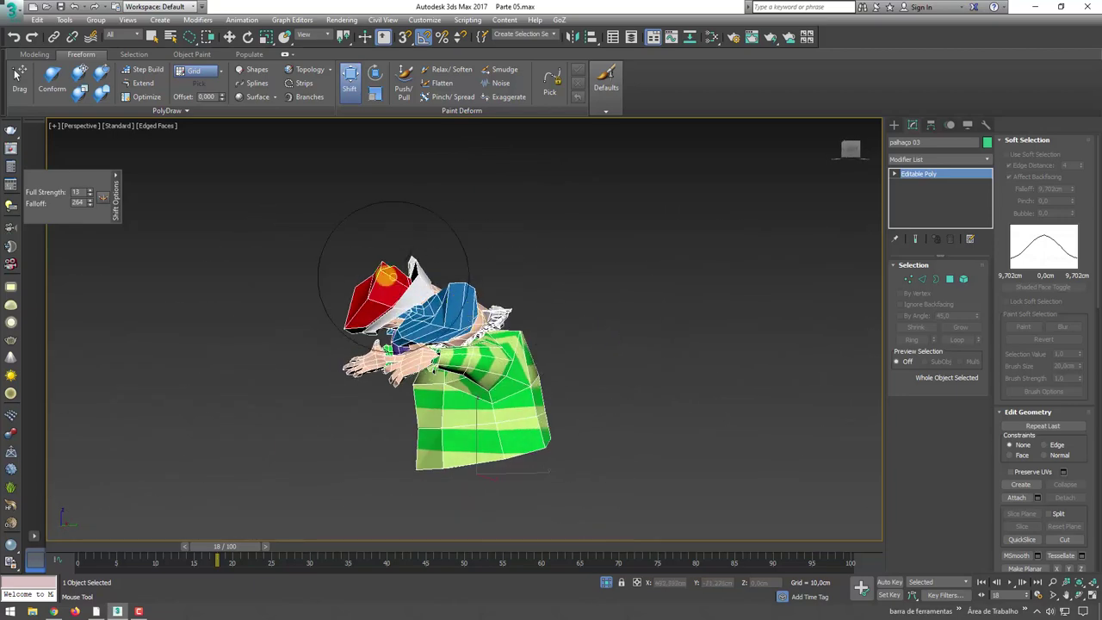
pyautogui.keyDown('alt'); pyautogui.moveTo(344, 307); pyautogui.dragTo(467, 270, button='middle'); pyautogui.keyUp('alt')
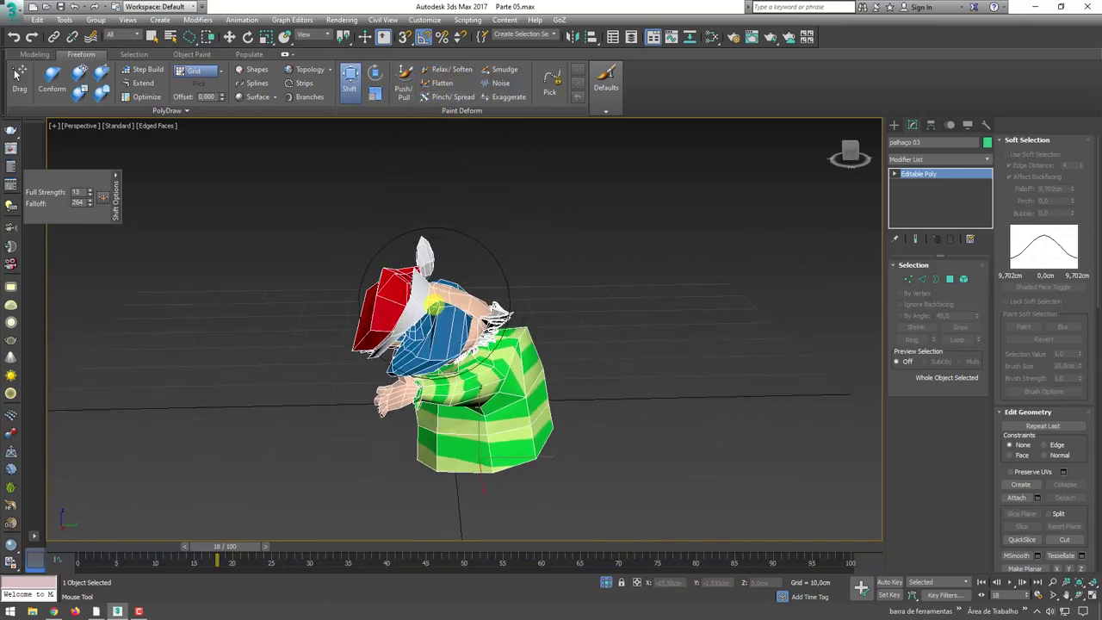
pyautogui.keyDown('alt'); pyautogui.moveTo(445, 317); pyautogui.dragTo(379, 263, button='middle'); pyautogui.keyUp('alt')
pyautogui.click(451, 69)
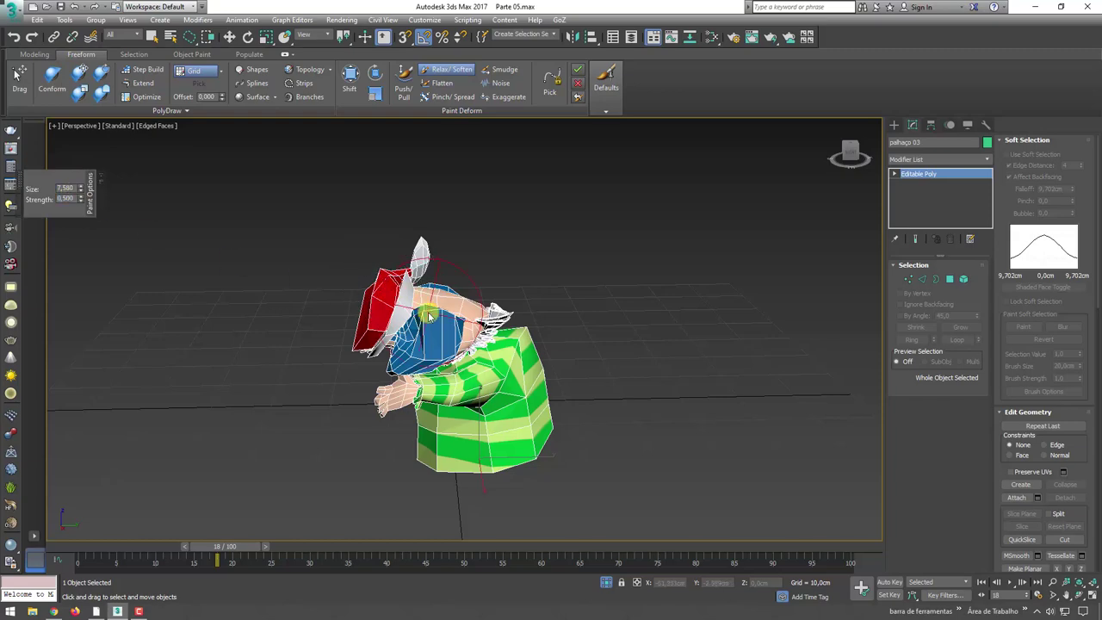
# Inspect palhaço 03 from several angles, then push its right shoulder and arm inward with Shift
pyautogui.keyDown('alt'); pyautogui.moveTo(429, 316); pyautogui.dragTo(401, 353, button='middle'); pyautogui.keyUp('alt')
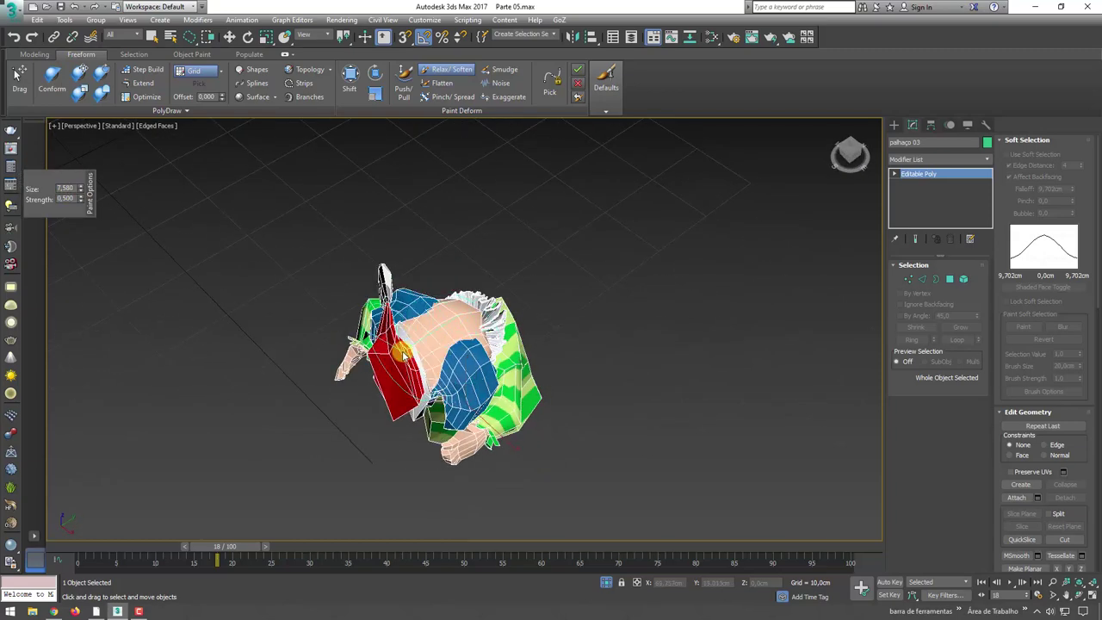
pyautogui.keyDown('alt'); pyautogui.moveTo(383, 280); pyautogui.dragTo(376, 369, button='middle'); pyautogui.keyUp('alt')
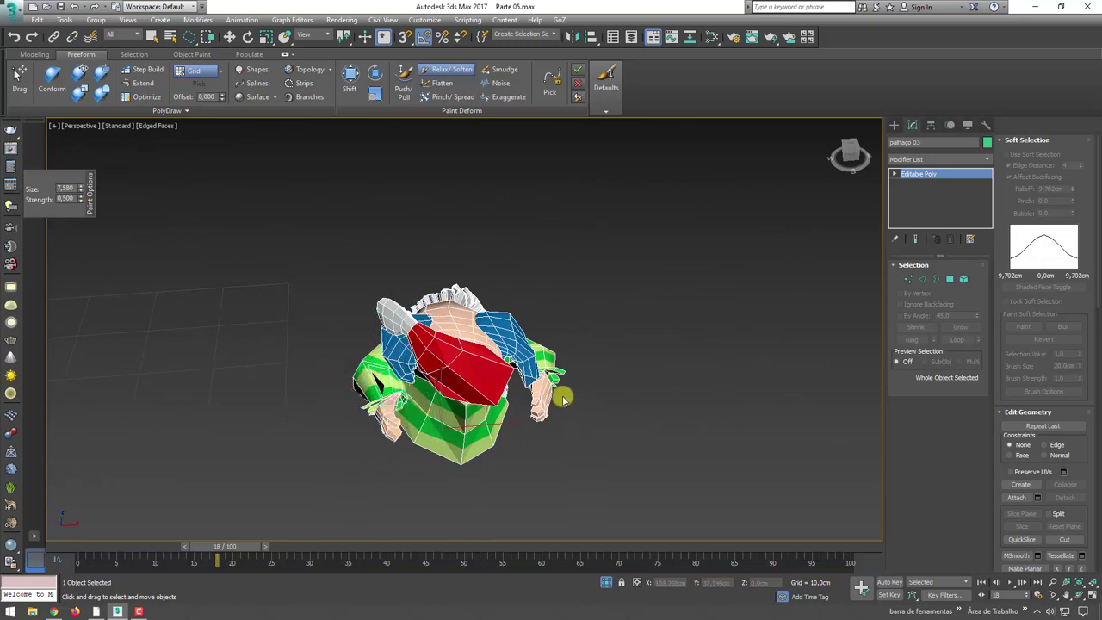
pyautogui.keyDown('alt'); pyautogui.moveTo(571, 352); pyautogui.dragTo(423, 256, button='middle'); pyautogui.keyUp('alt')
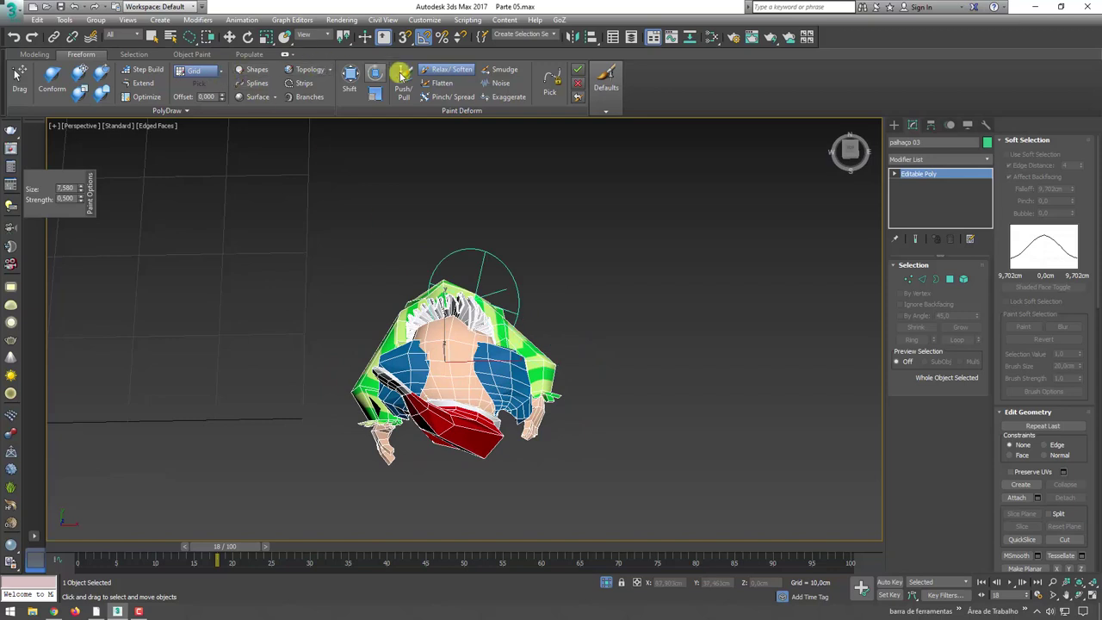
pyautogui.click(352, 79)
pyautogui.moveTo(591, 339)
pyautogui.mouseDown()
pyautogui.moveTo(573, 393)
pyautogui.moveTo(534, 445)
pyautogui.moveTo(546, 368)
pyautogui.mouseUp()
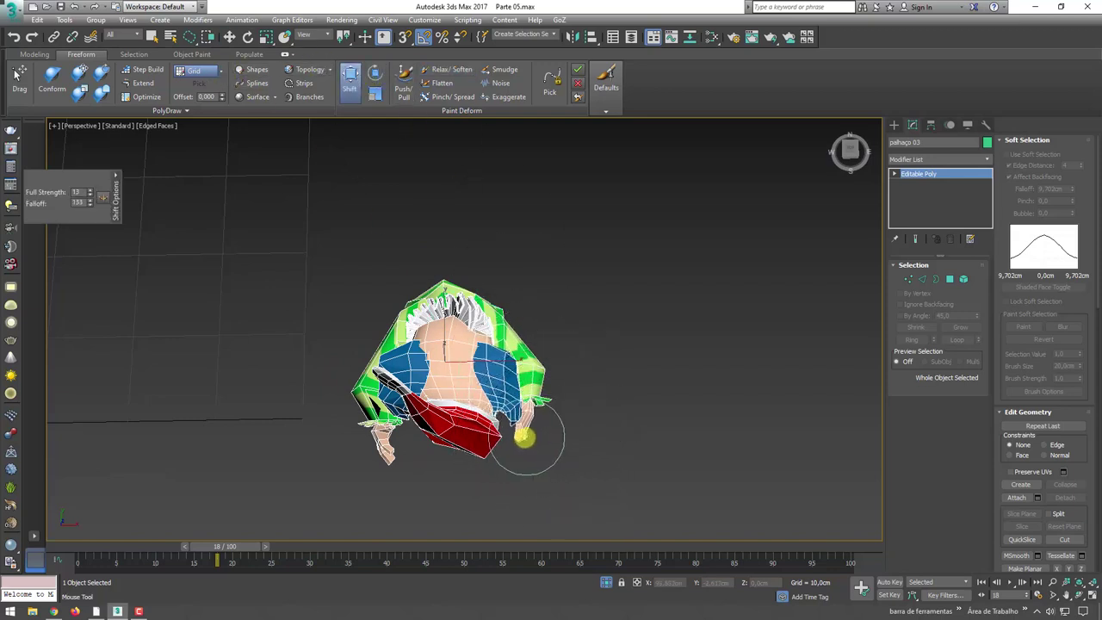
# Pull up the scarf tip, raise falloff to 317 and strength to 154, and press the head down-left
pyautogui.moveTo(480, 449)
pyautogui.mouseDown()
pyautogui.moveTo(484, 438)
pyautogui.moveTo(382, 437)
pyautogui.moveTo(364, 406)
pyautogui.moveTo(376, 396)
pyautogui.mouseUp()
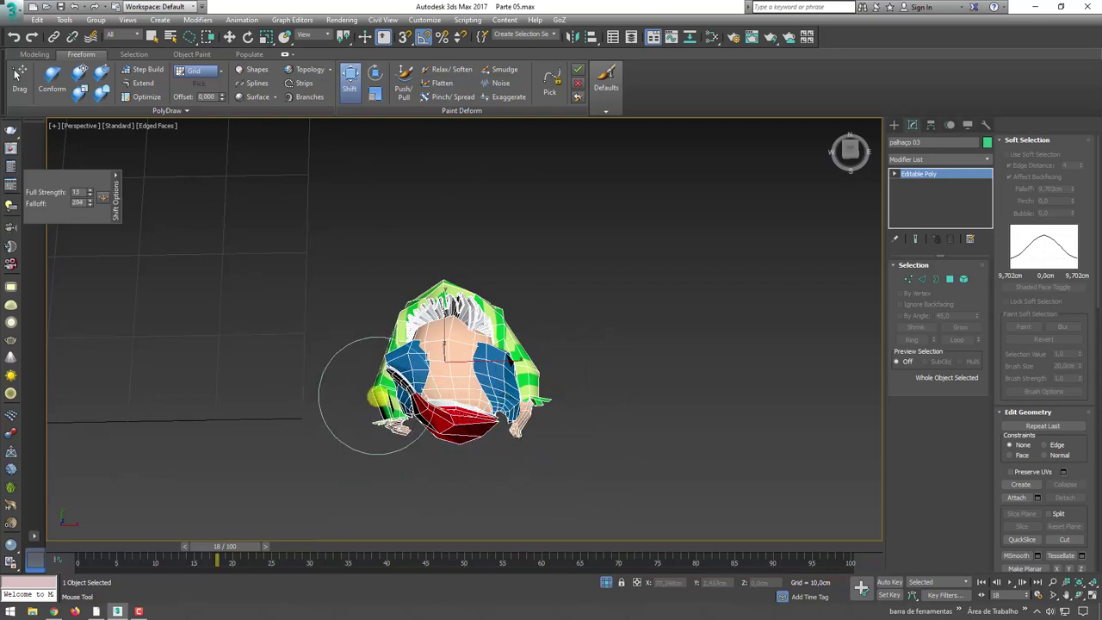
pyautogui.moveTo(473, 270)
pyautogui.keyDown('alt'); pyautogui.mouseDown(button='middle')
pyautogui.moveTo(660, 263)
pyautogui.moveTo(661, 231)
pyautogui.moveTo(505, 295)
pyautogui.moveTo(531, 337)
pyautogui.mouseUp(button='middle'); pyautogui.keyUp('alt')
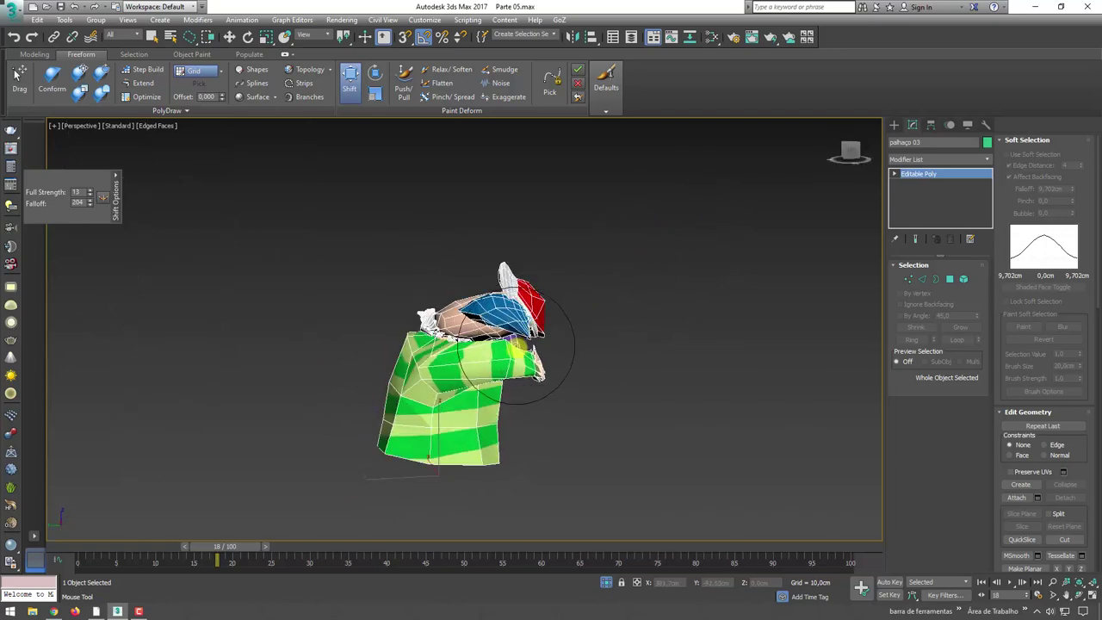
pyautogui.keyDown('ctrl'); pyautogui.keyDown('shift'); pyautogui.moveTo(518, 338); pyautogui.dragTo(484, 315); pyautogui.keyUp('shift'); pyautogui.keyUp('ctrl')
pyautogui.keyDown('ctrl'); pyautogui.keyDown('shift'); pyautogui.moveTo(482, 331); pyautogui.dragTo(469, 391); pyautogui.keyUp('shift'); pyautogui.keyUp('ctrl')
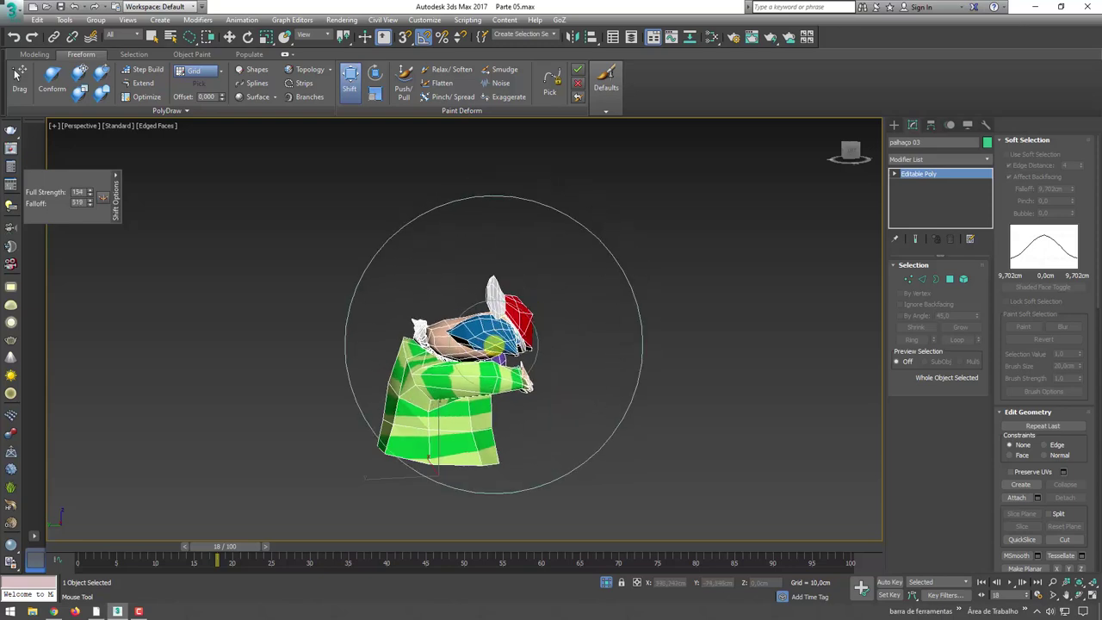
pyautogui.moveTo(512, 323)
pyautogui.mouseDown()
pyautogui.moveTo(529, 303)
pyautogui.moveTo(529, 399)
pyautogui.moveTo(522, 303)
pyautogui.mouseUp()
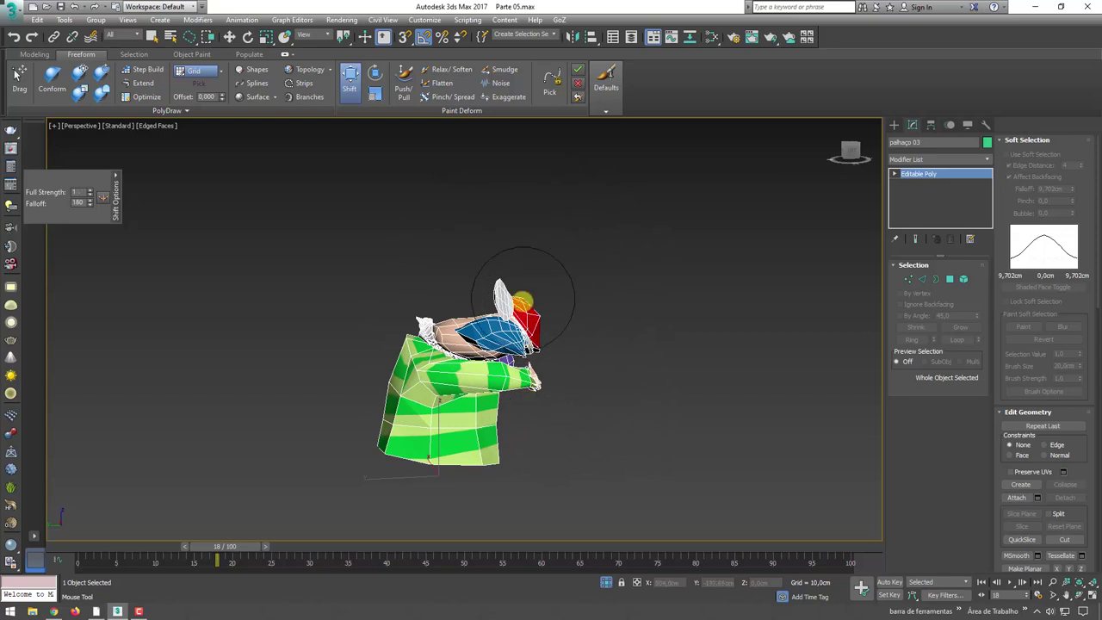
pyautogui.moveTo(525, 251)
pyautogui.keyDown('ctrl'); pyautogui.keyDown('shift'); pyautogui.mouseDown()
pyautogui.moveTo(529, 284)
pyautogui.moveTo(509, 332)
pyautogui.moveTo(517, 345)
pyautogui.mouseUp(); pyautogui.keyUp('shift'); pyautogui.keyUp('ctrl')
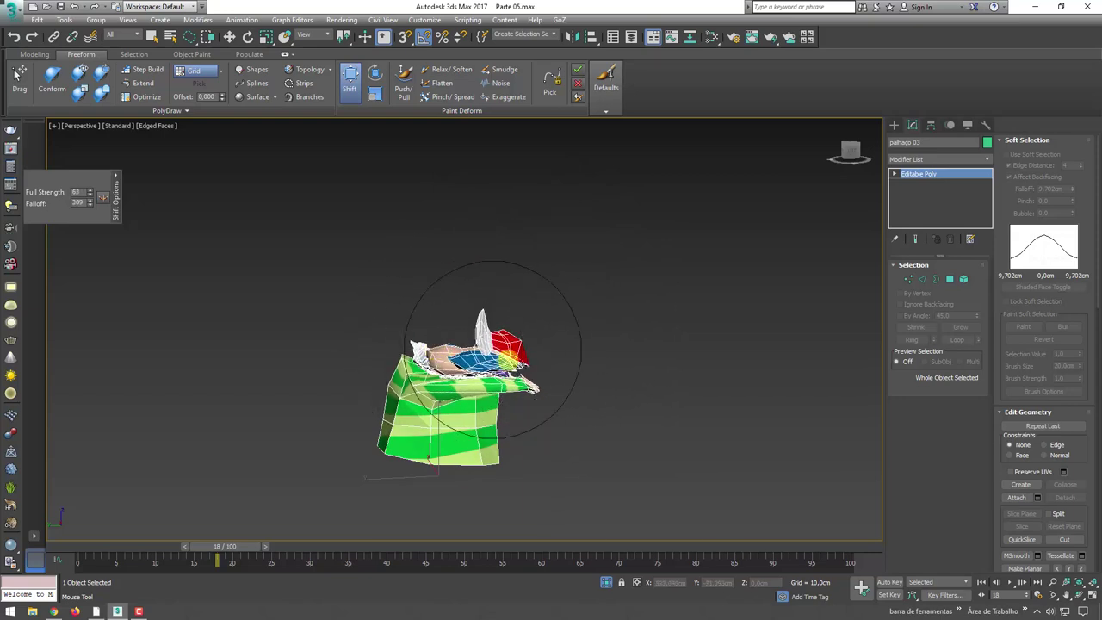
# Leave the deform brush and drag palhaço 03 to the right of palhaço 02 beside the box
pyautogui.scroll(-4, 525, 348)
pyautogui.rightClick(551, 356)
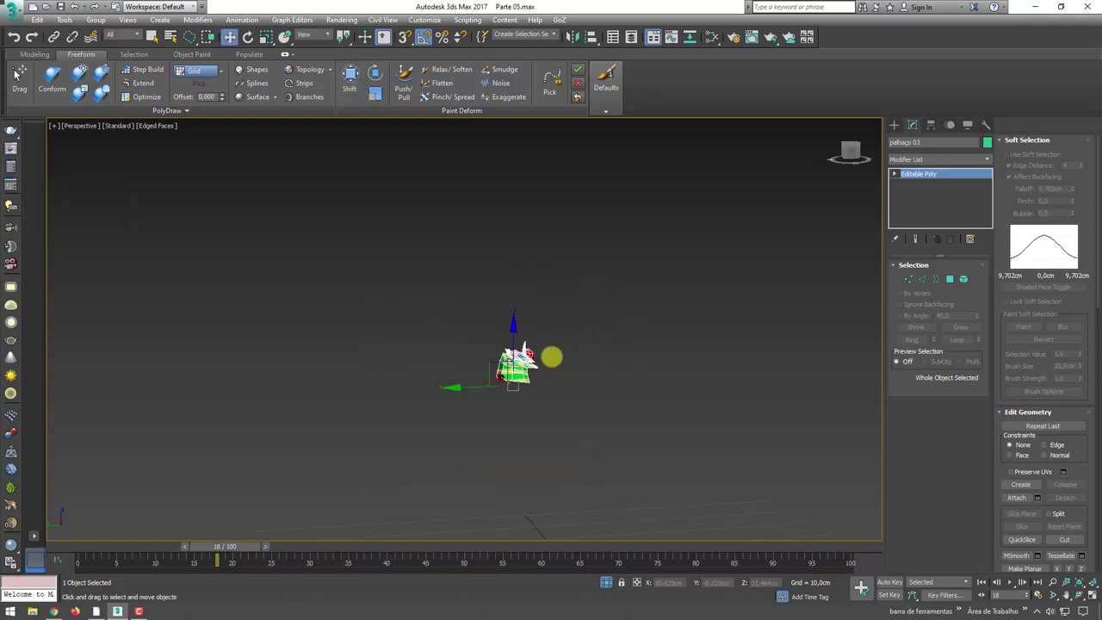
pyautogui.keyDown('alt'); pyautogui.moveTo(619, 509); pyautogui.dragTo(465, 349, button='middle'); pyautogui.keyUp('alt')
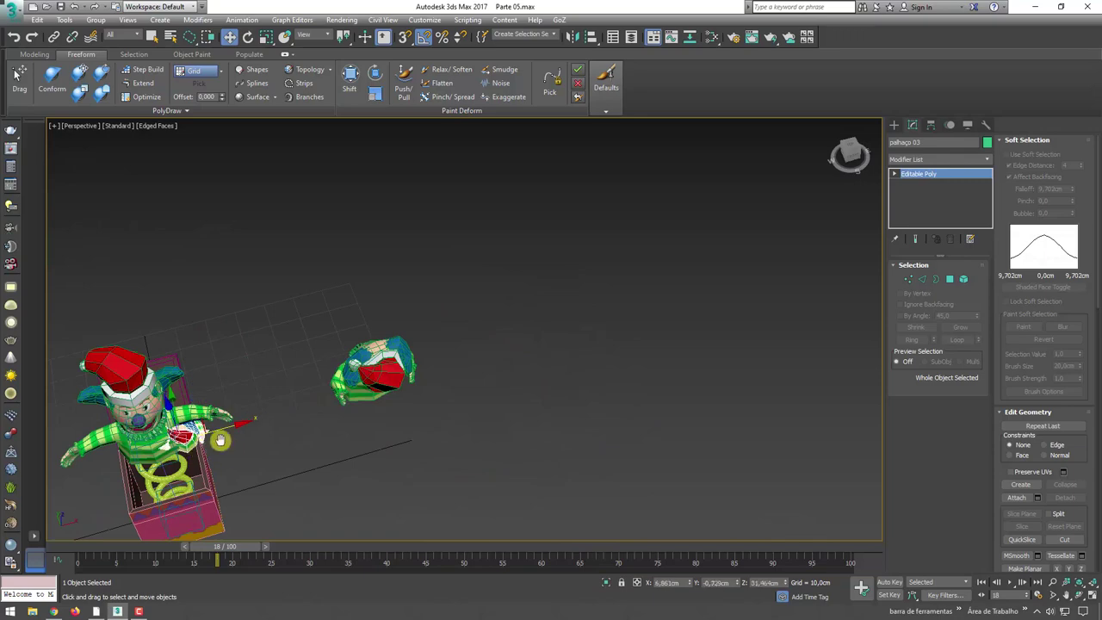
pyautogui.keyDown('alt'); pyautogui.moveTo(239, 450); pyautogui.dragTo(596, 174, button='middle'); pyautogui.keyUp('alt')
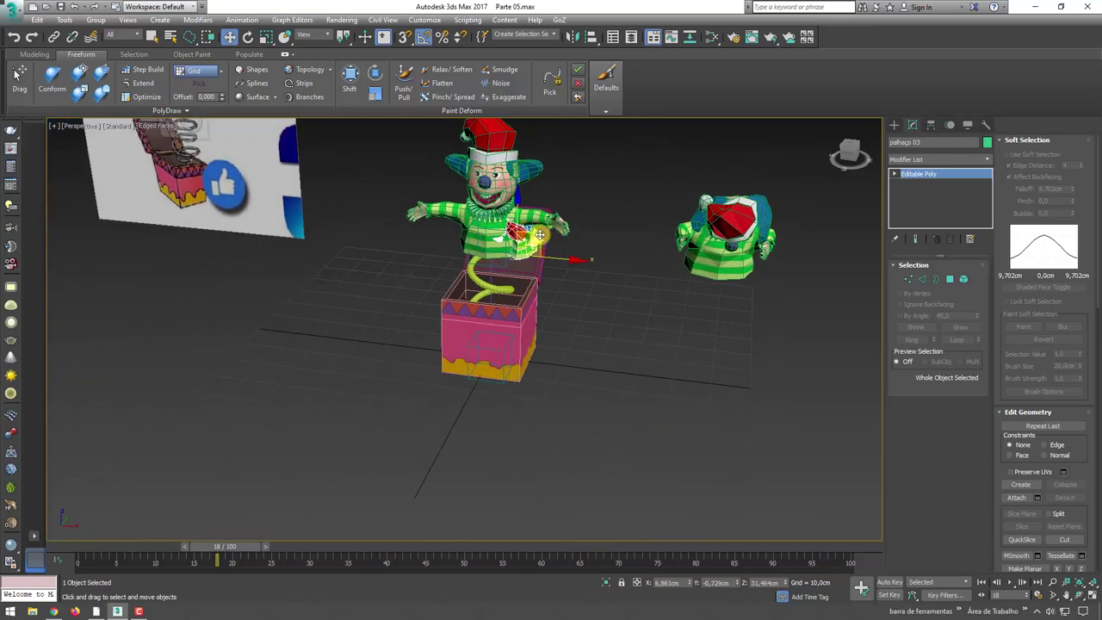
pyautogui.moveTo(551, 245)
pyautogui.mouseDown()
pyautogui.moveTo(510, 296)
pyautogui.moveTo(885, 261)
pyautogui.mouseUp()
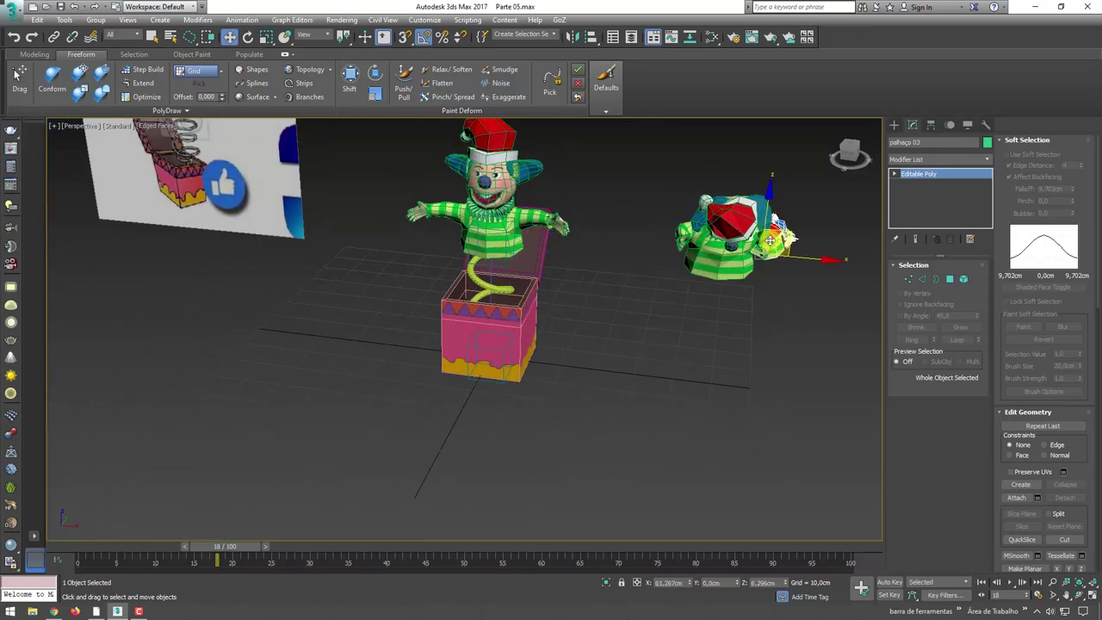
pyautogui.moveTo(701, 276)
pyautogui.keyDown('alt'); pyautogui.mouseDown(button='middle')
pyautogui.moveTo(416, 323)
pyautogui.moveTo(368, 260)
pyautogui.moveTo(440, 296)
pyautogui.mouseUp(button='middle'); pyautogui.keyUp('alt')
pyautogui.click(364, 260)
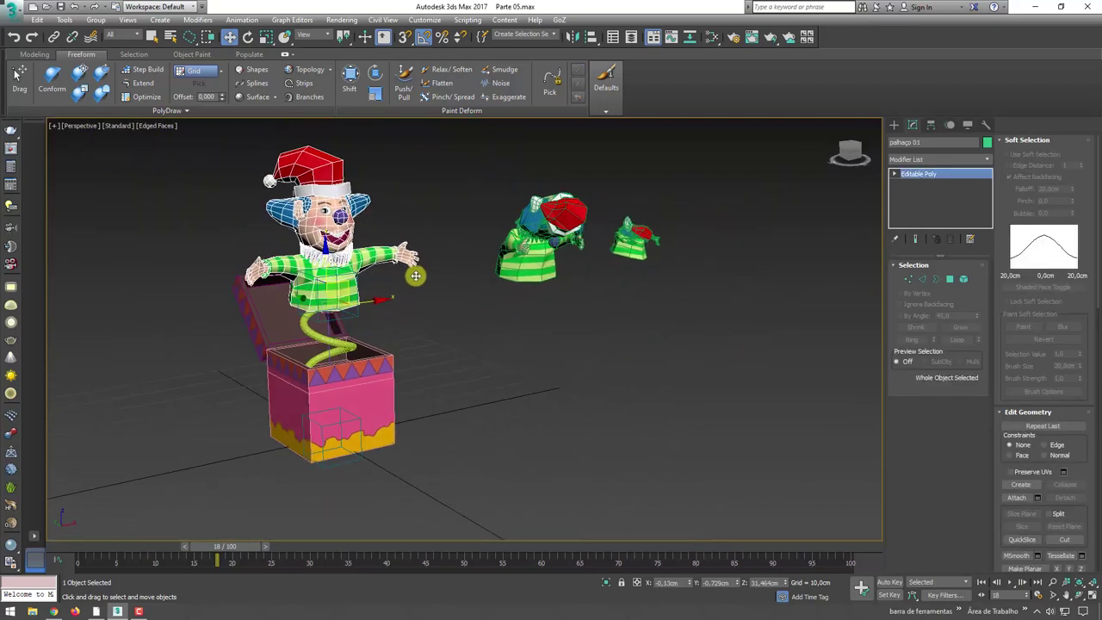
# Add a Morpher modifier to the clown palhaço 01 from the modifier list
pyautogui.click(970, 160)
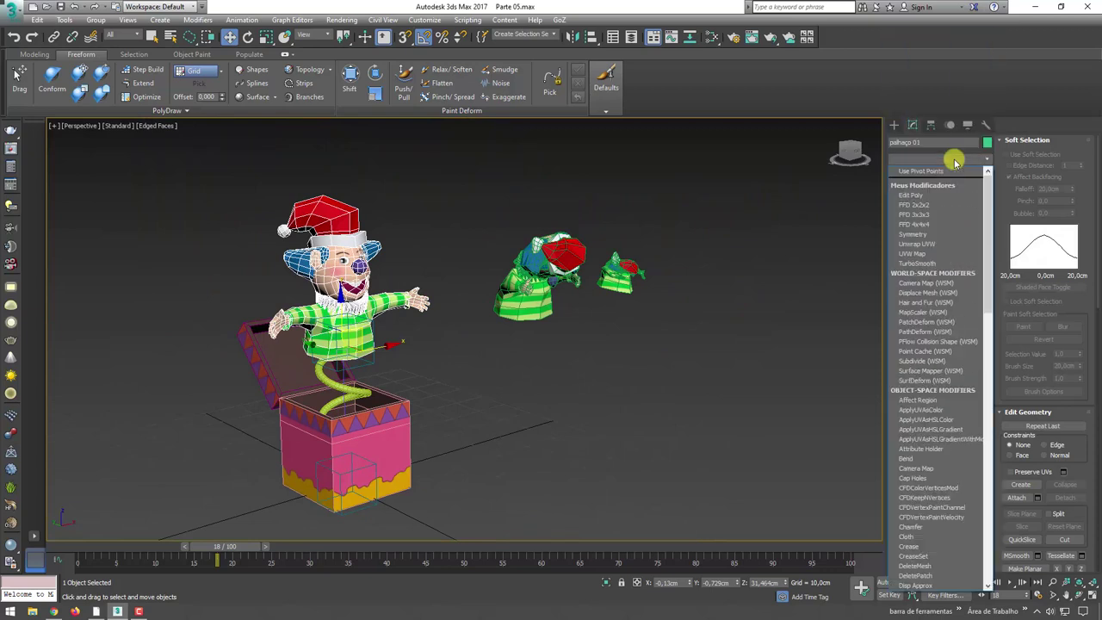
pyautogui.press('m')
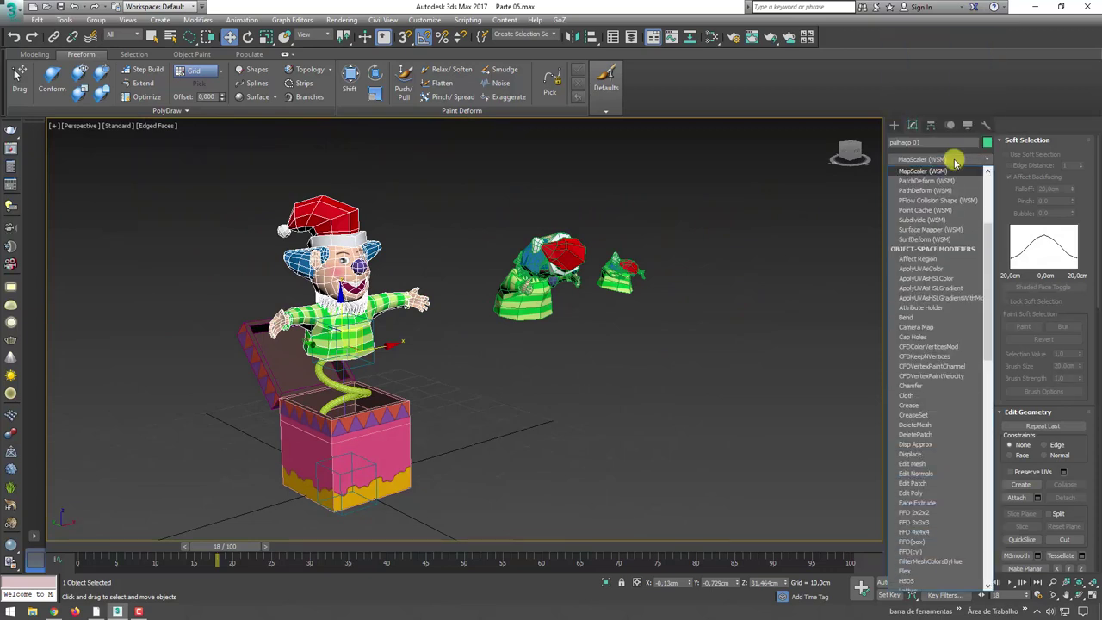
pyautogui.scroll(-5, 947, 344)
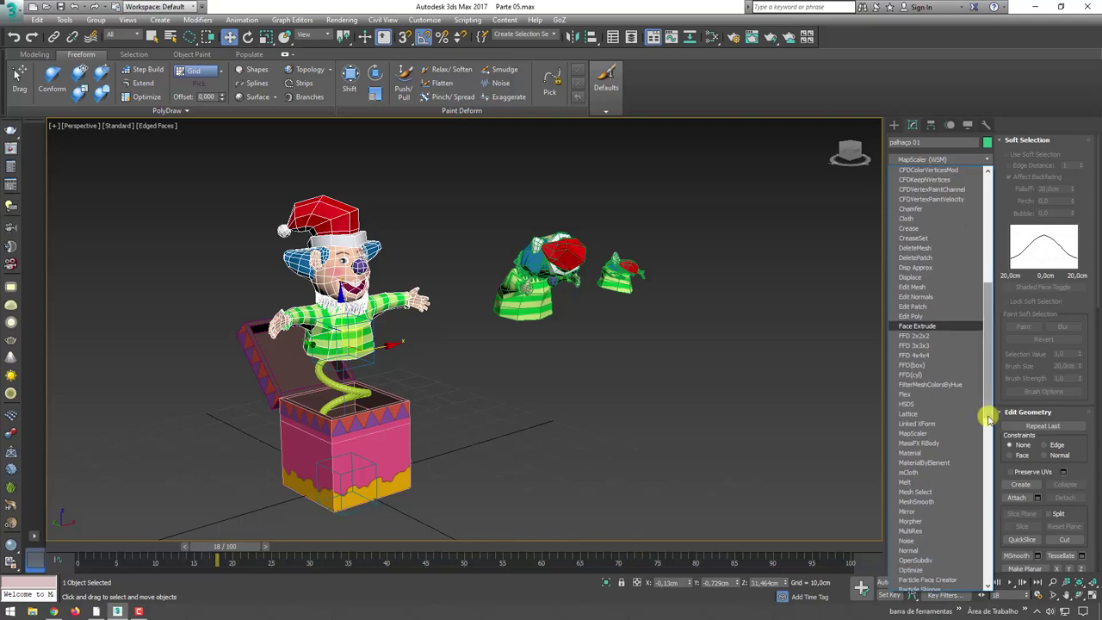
pyautogui.moveTo(988, 416); pyautogui.dragTo(984, 492)
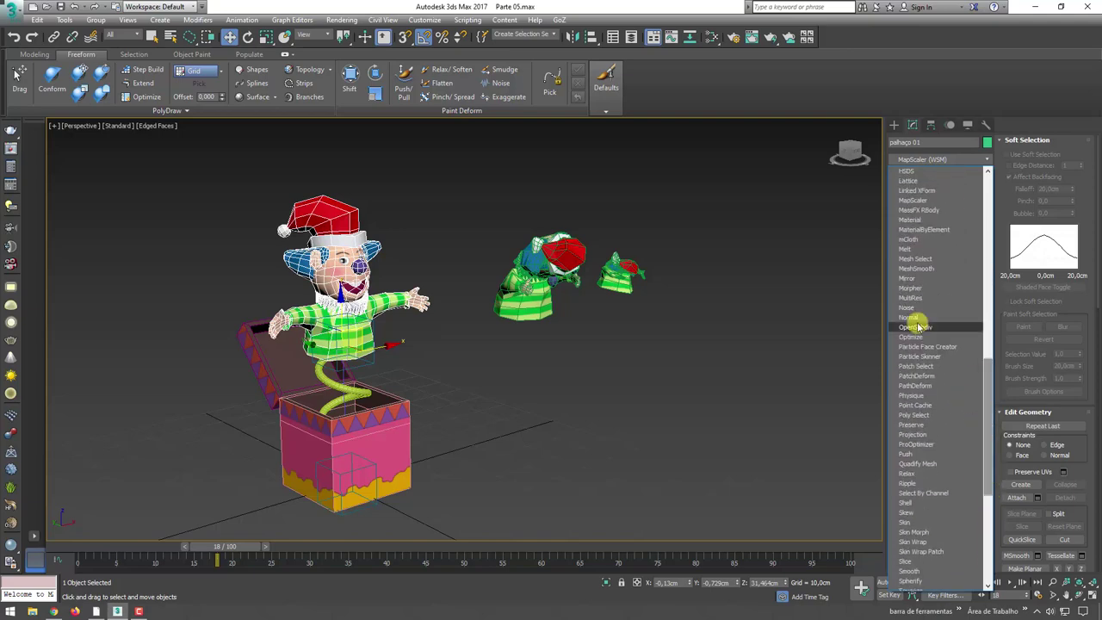
pyautogui.click(911, 287)
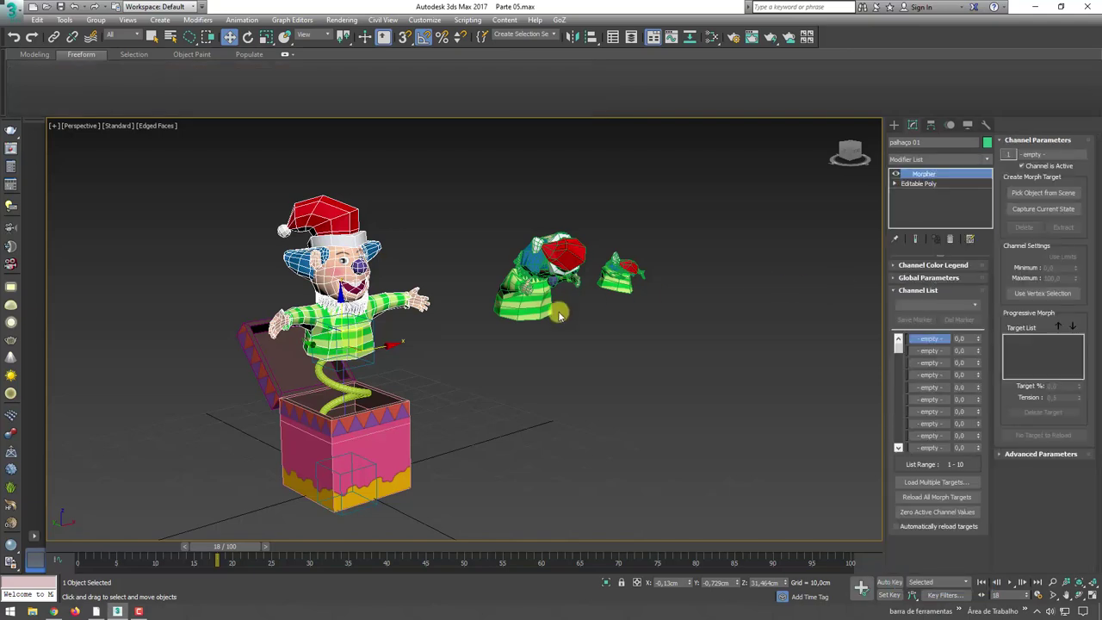
pyautogui.moveTo(558, 316); pyautogui.dragTo(665, 317, button='middle')
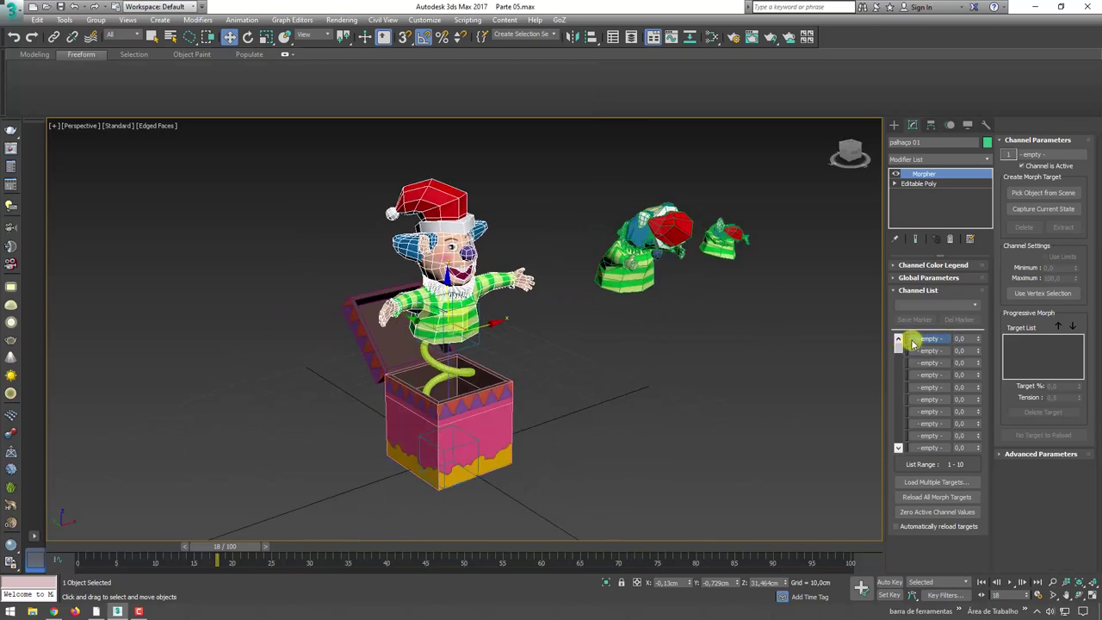
pyautogui.keyDown('alt'); pyautogui.moveTo(767, 342); pyautogui.dragTo(848, 343, button='middle'); pyautogui.keyUp('alt')
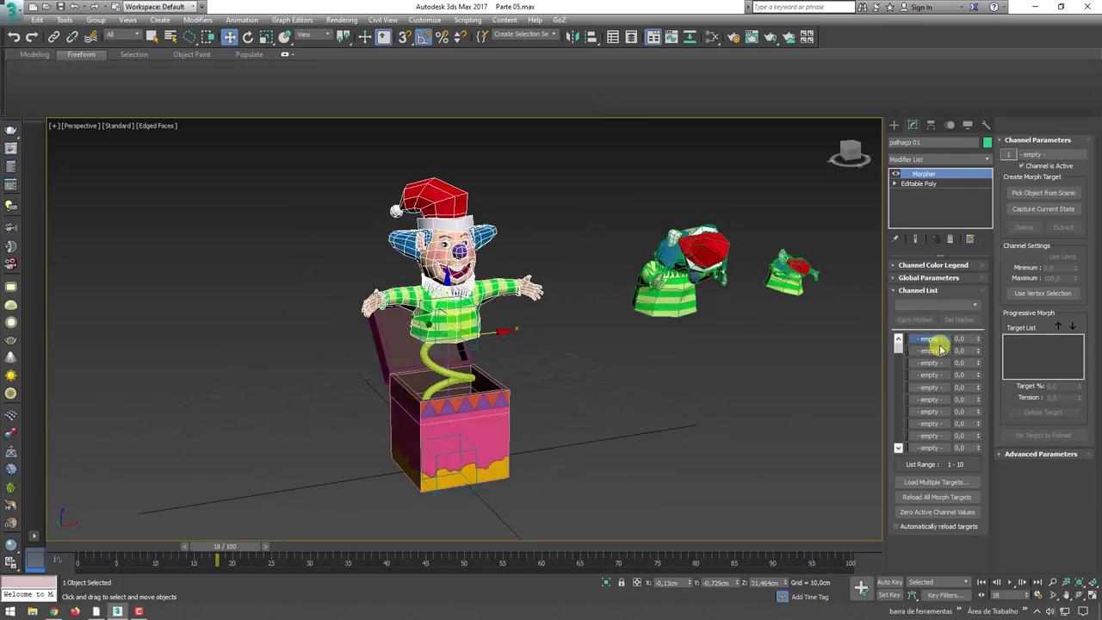
pyautogui.moveTo(762, 323); pyautogui.dragTo(713, 325, button='middle')
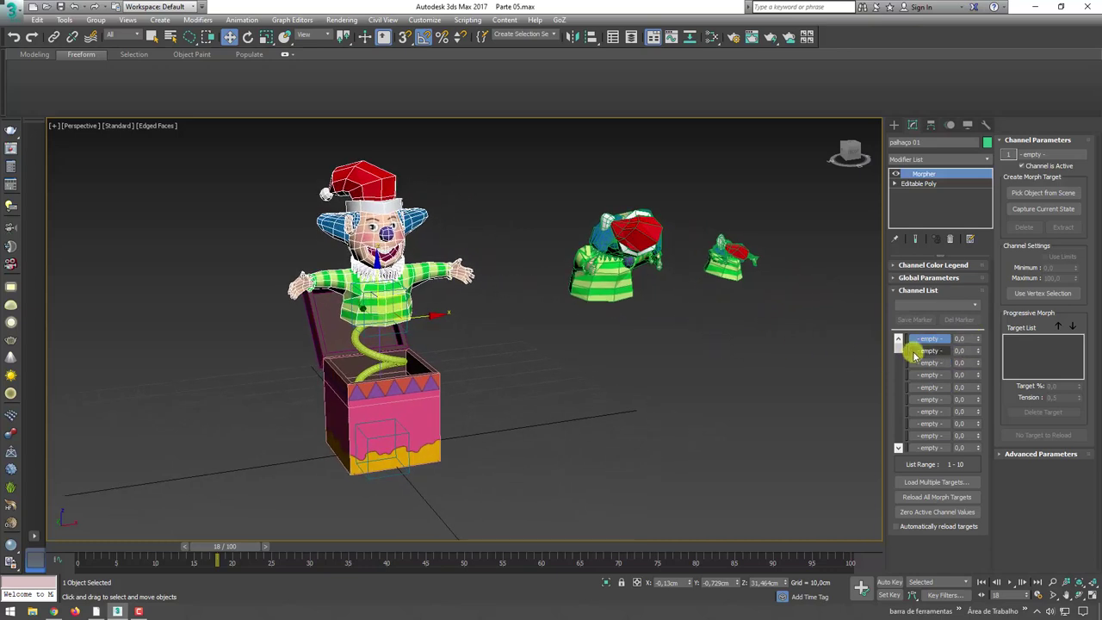
pyautogui.click(748, 334)
pyautogui.click(437, 267)
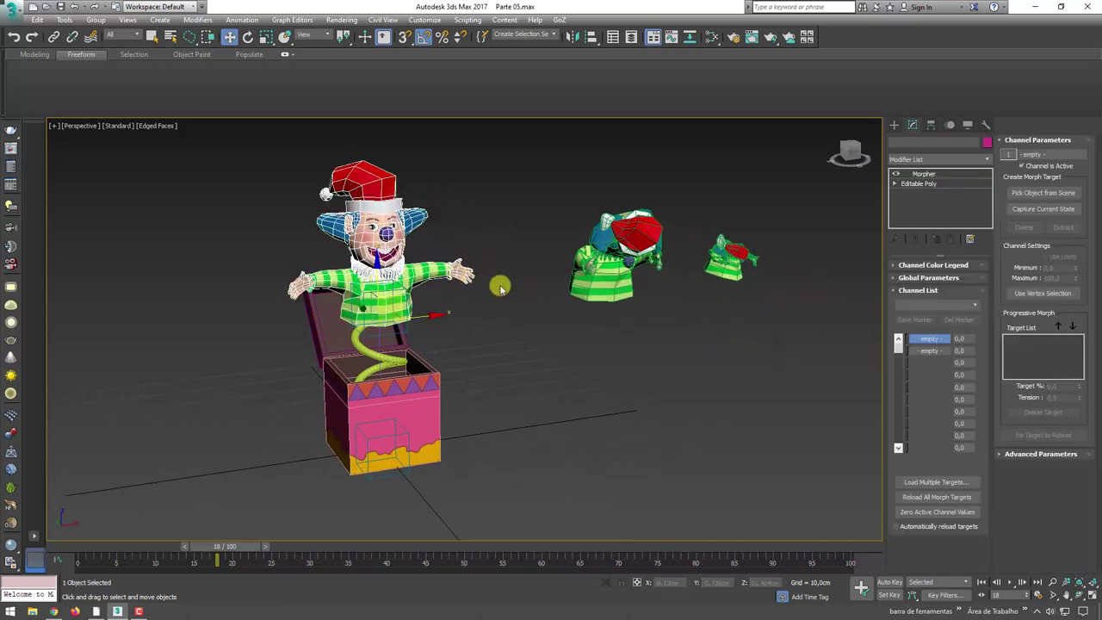
# Load palhaço 02 into morph channel 1 and palhaço 03 as its progressive target, then test the amount
pyautogui.rightClick(929, 342)
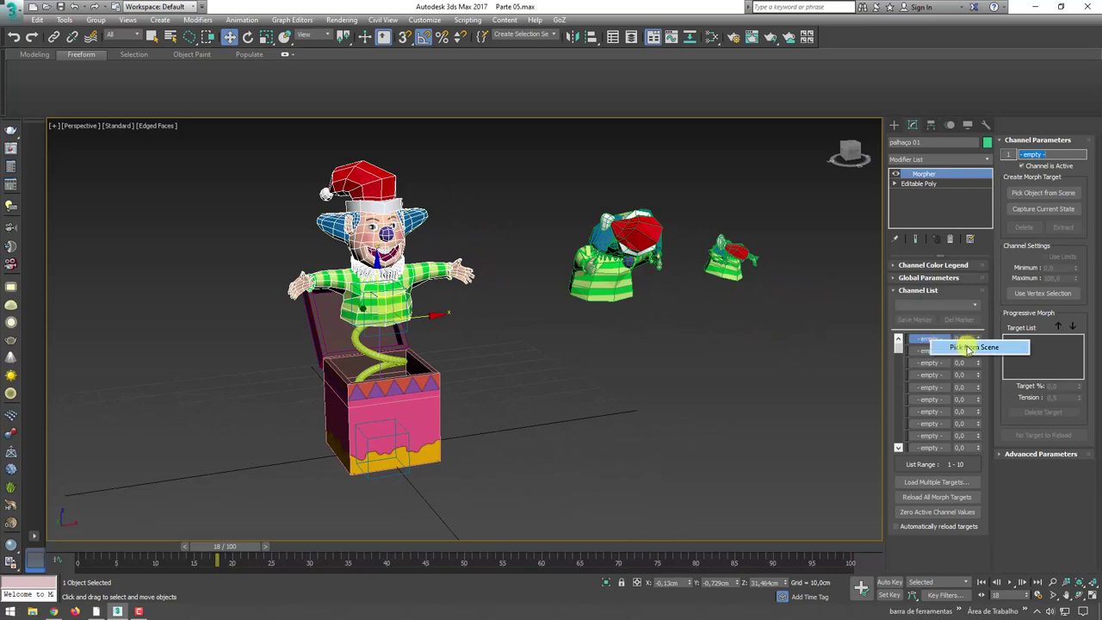
pyautogui.click(969, 348)
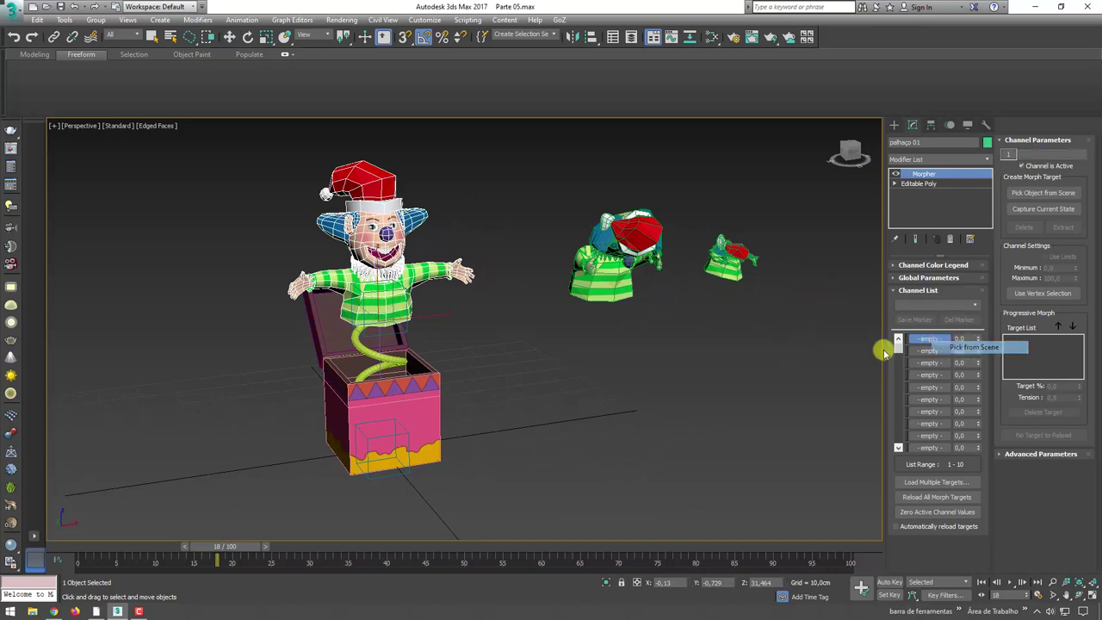
pyautogui.click(613, 269)
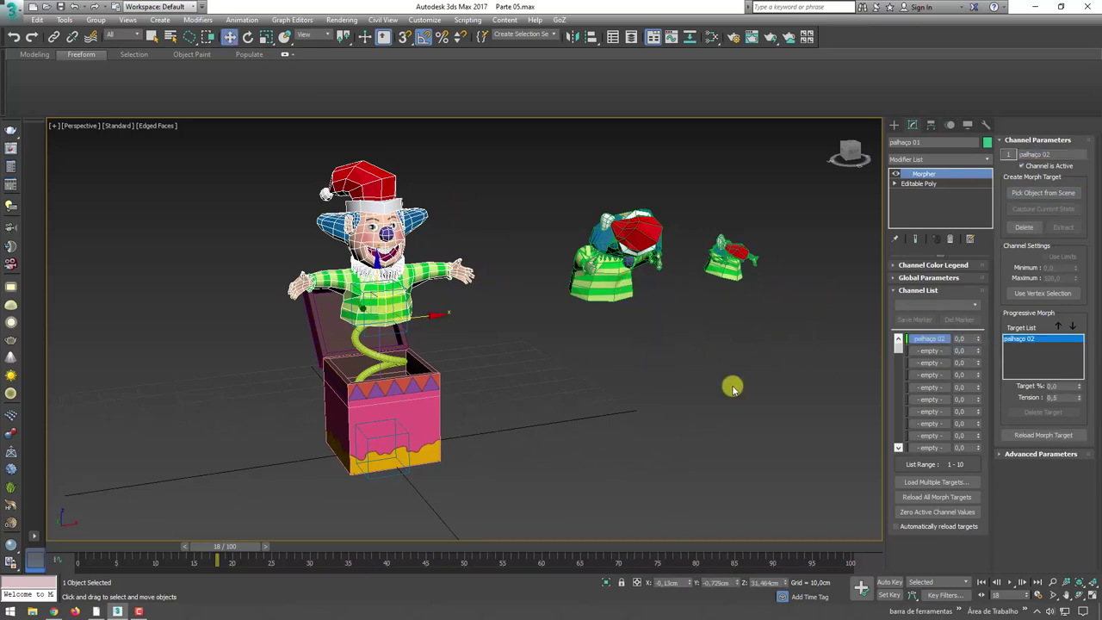
pyautogui.rightClick(947, 338)
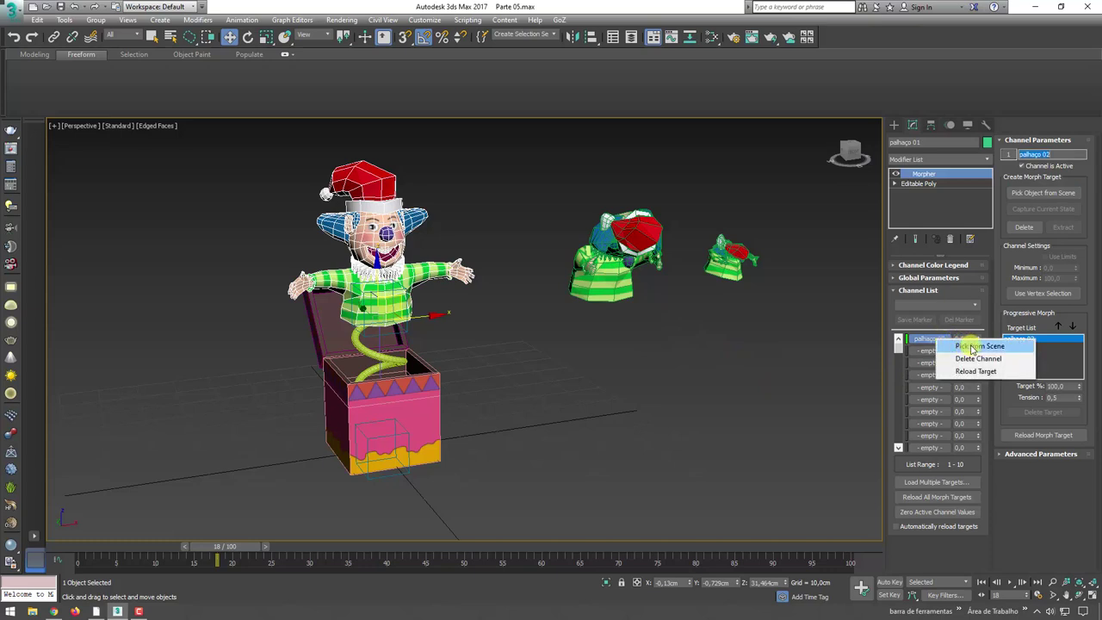
pyautogui.click(981, 347)
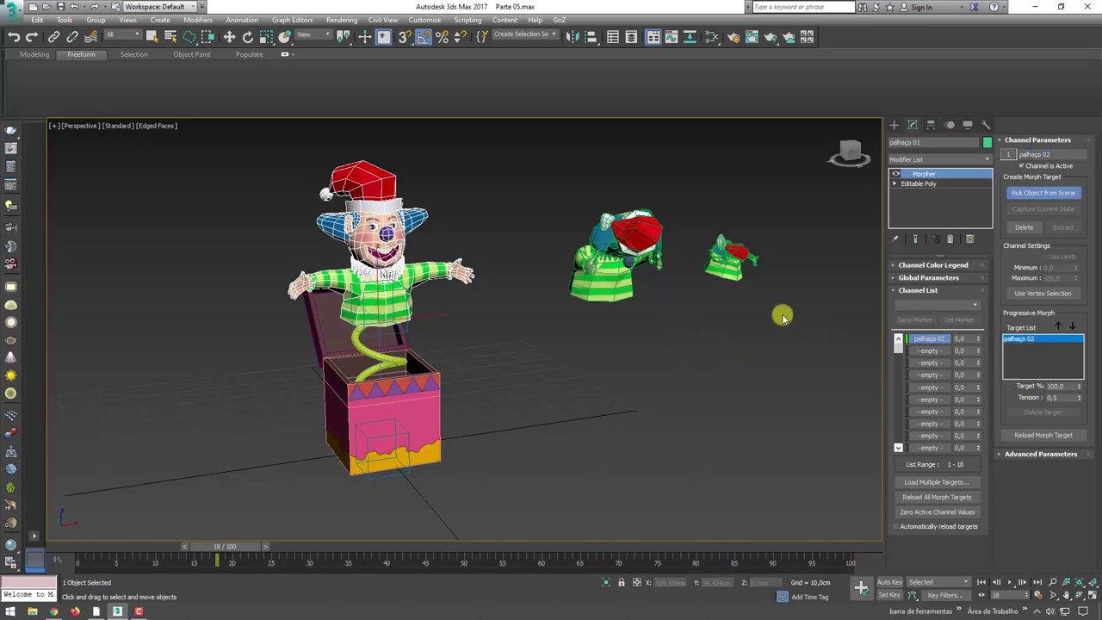
pyautogui.click(724, 268)
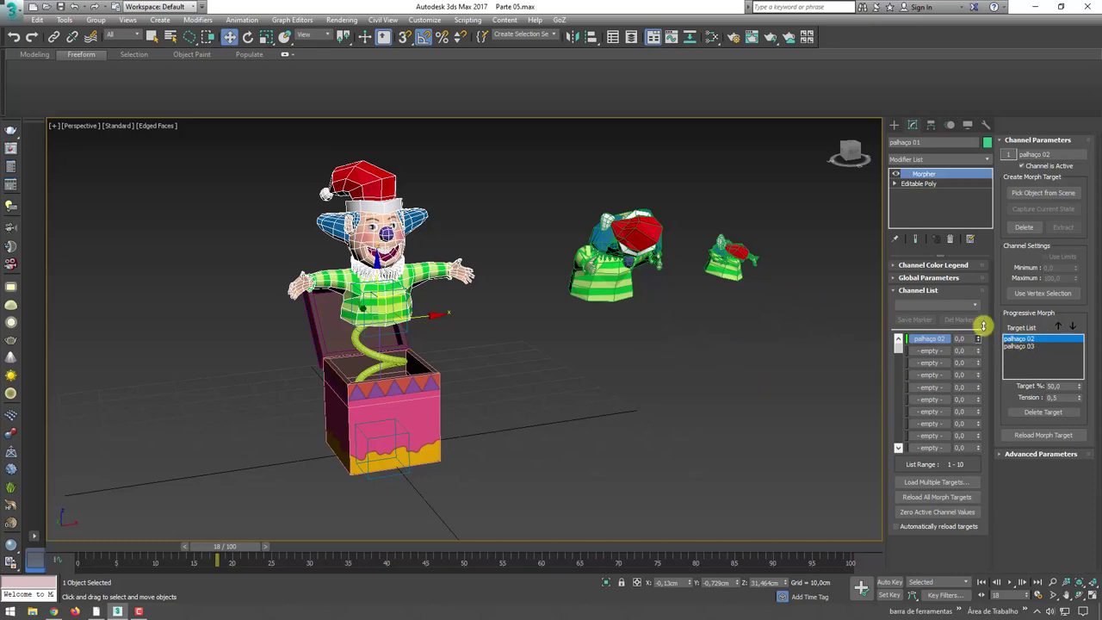
pyautogui.moveTo(982, 326)
pyautogui.mouseDown()
pyautogui.moveTo(976, 264)
pyautogui.moveTo(976, 364)
pyautogui.moveTo(976, 261)
pyautogui.moveTo(976, 351)
pyautogui.mouseUp()
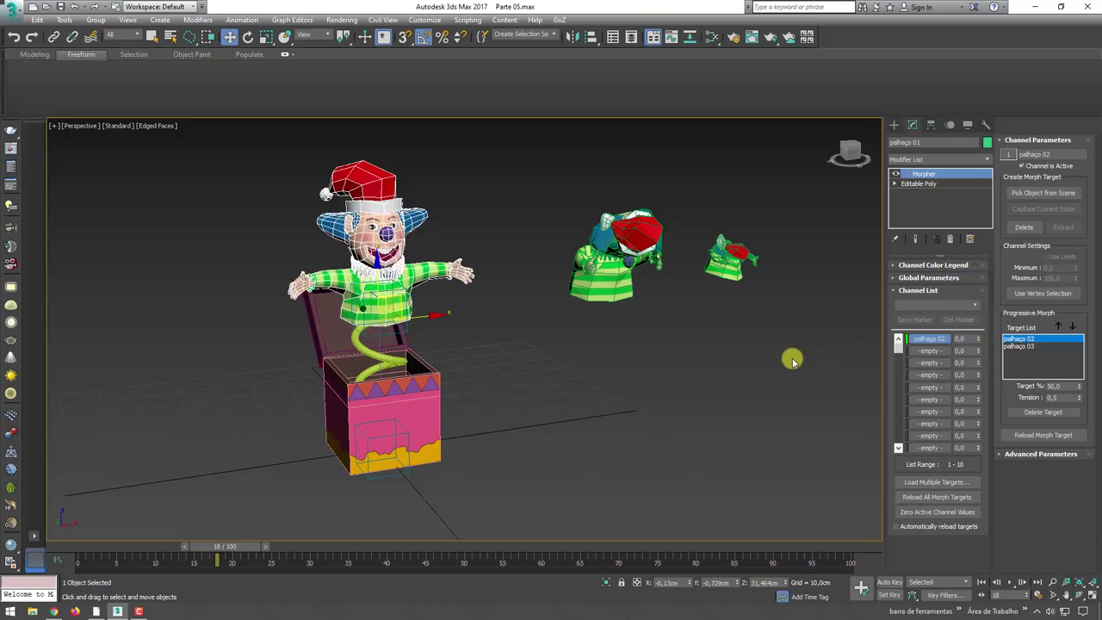
pyautogui.click(829, 291)
# Delete the two spare clown heads and preview the palhaço 02 morph on palhaço 01
pyautogui.moveTo(808, 213); pyautogui.dragTo(788, 358)
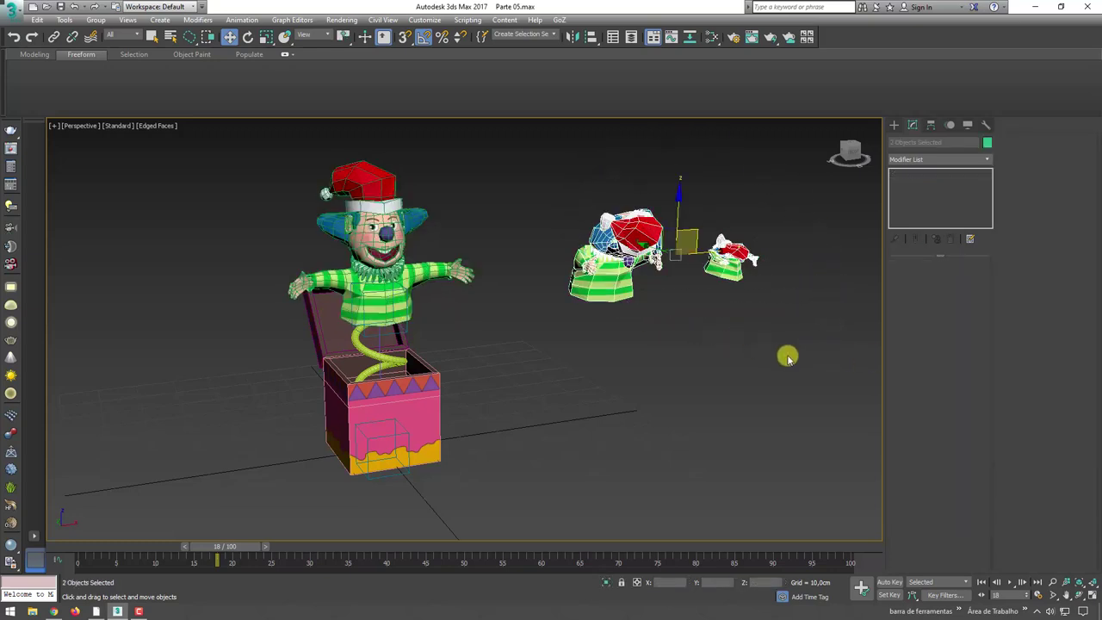
pyautogui.press('Delete')
pyautogui.click(394, 277)
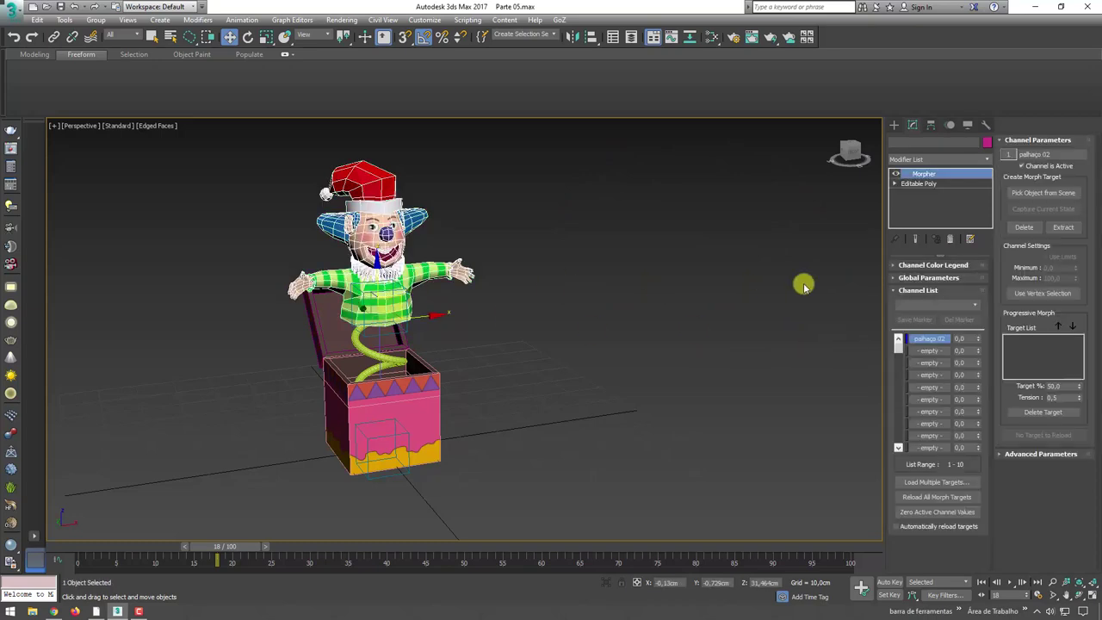
pyautogui.click(946, 345)
pyautogui.moveTo(978, 343)
pyautogui.mouseDown()
pyautogui.moveTo(969, 287)
pyautogui.moveTo(970, 362)
pyautogui.moveTo(966, 280)
pyautogui.moveTo(975, 366)
pyautogui.mouseUp()
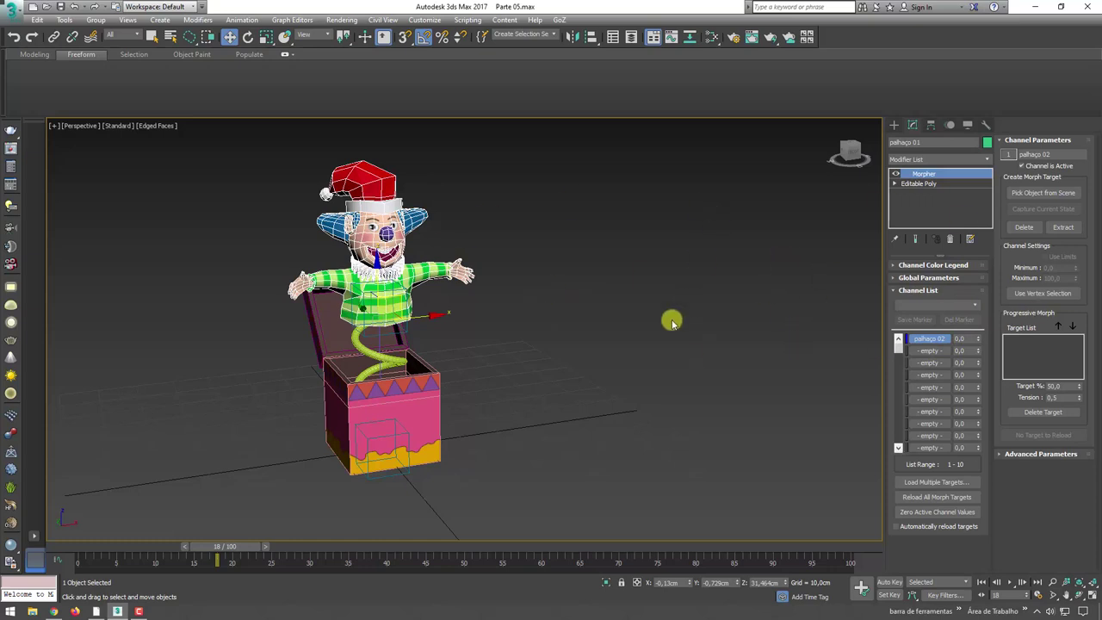
# At frame 0, move the Point002 helper down so the clown sits inside the box
pyautogui.scroll(2, 385, 328)
pyautogui.scroll(2, 386, 327)
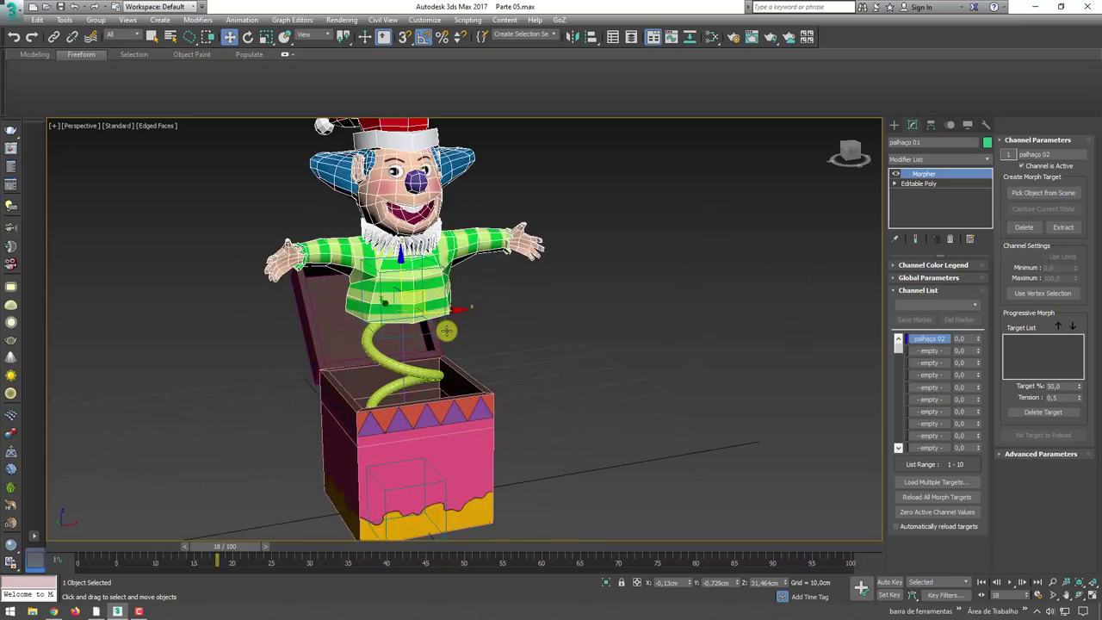
pyautogui.click(441, 327)
pyautogui.scroll(-5, 440, 328)
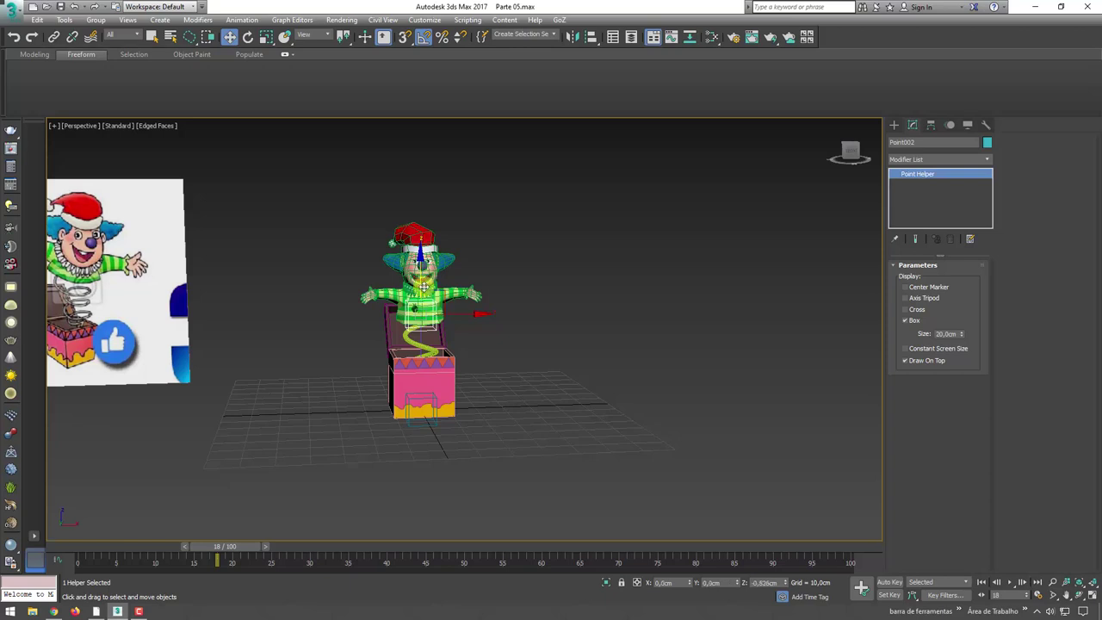
pyautogui.moveTo(424, 319)
pyautogui.keyDown('alt'); pyautogui.mouseDown(button='middle')
pyautogui.moveTo(576, 270)
pyautogui.moveTo(536, 387)
pyautogui.moveTo(401, 428)
pyautogui.mouseUp(button='middle'); pyautogui.keyUp('alt')
pyautogui.scroll(3, 556, 387)
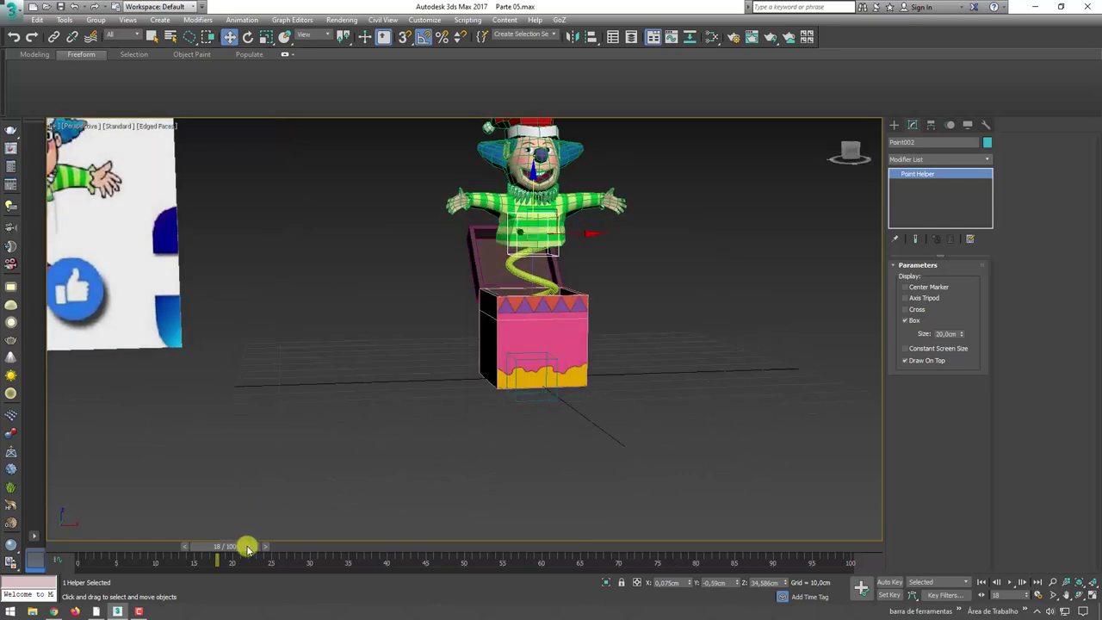
pyautogui.moveTo(247, 547); pyautogui.dragTo(112, 545)
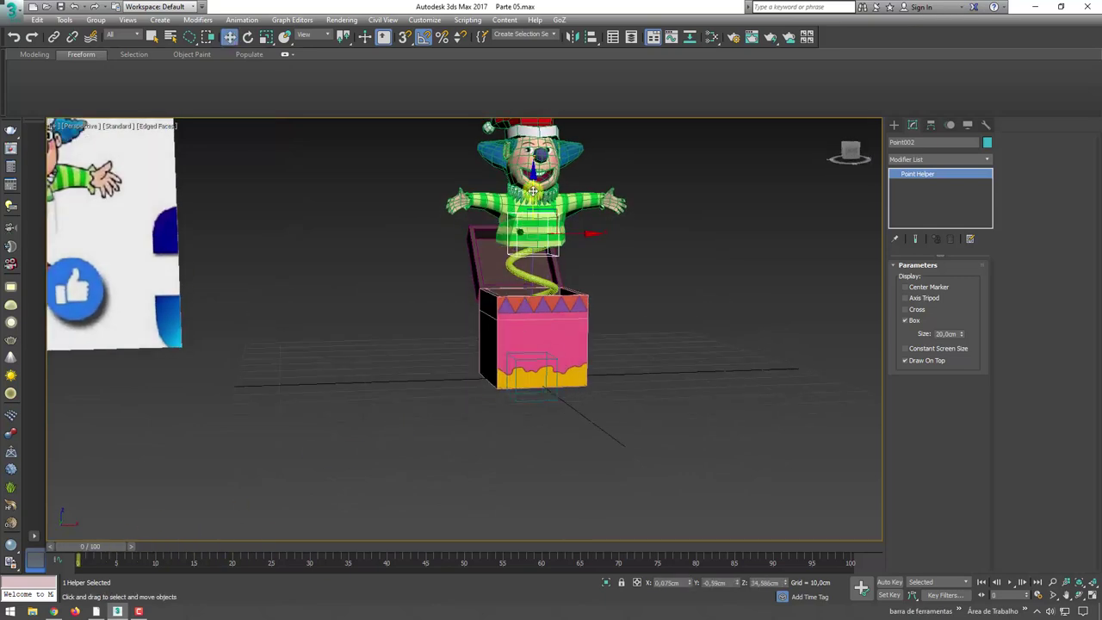
pyautogui.moveTo(534, 191); pyautogui.dragTo(531, 302)
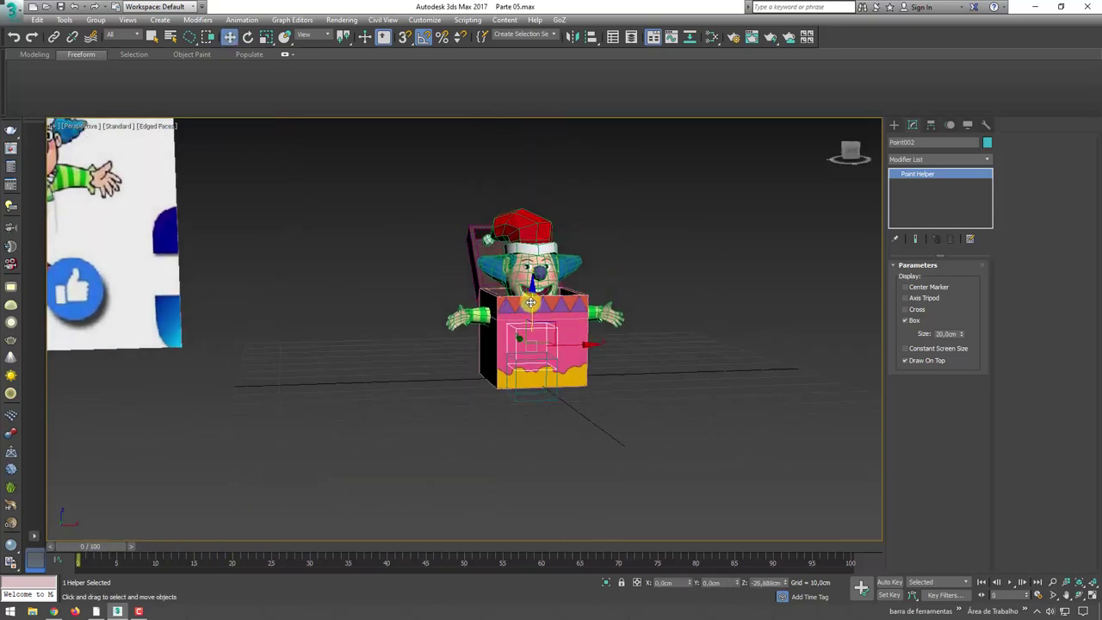
# Set the clown's palhaço 02 morph channel to 100
pyautogui.click(542, 272)
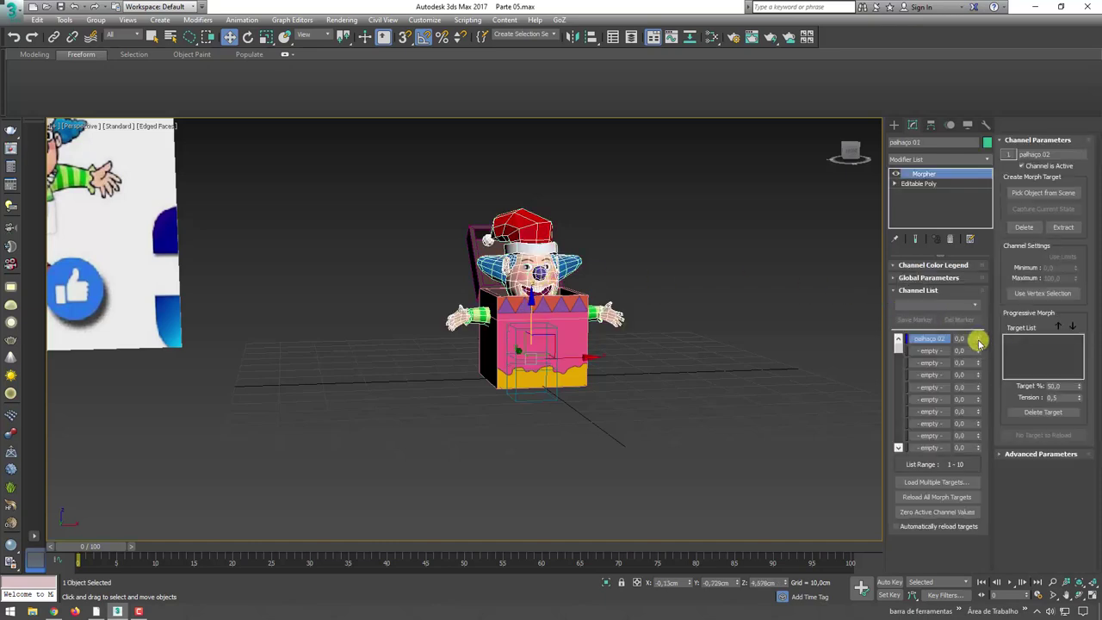
pyautogui.moveTo(988, 380); pyautogui.dragTo(981, 264)
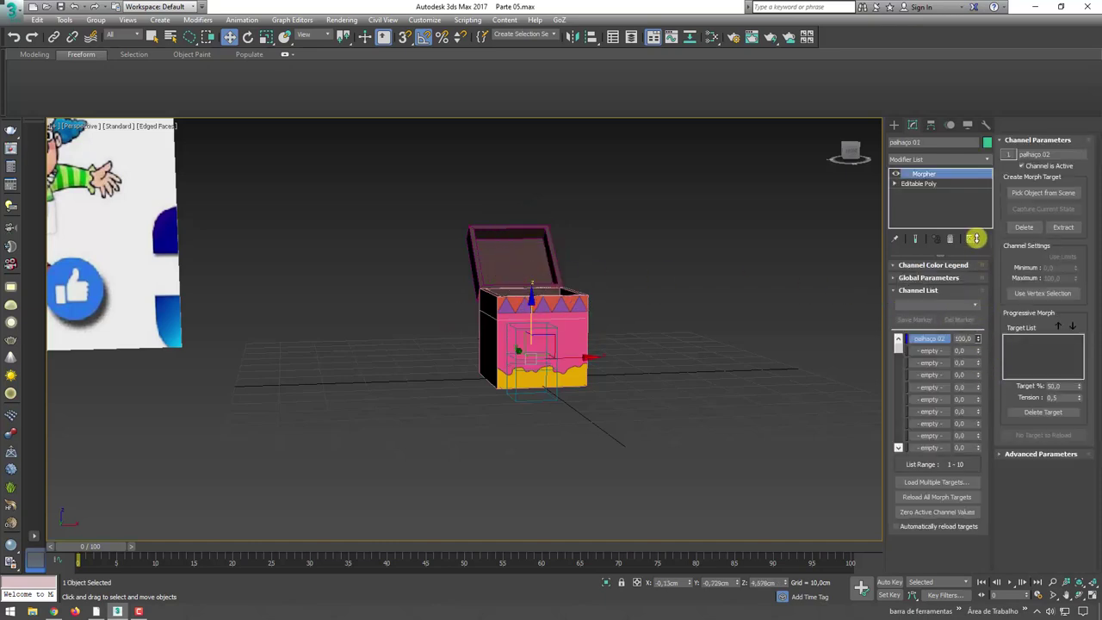
pyautogui.keyDown('alt'); pyautogui.moveTo(525, 347); pyautogui.dragTo(532, 386, button='middle'); pyautogui.keyUp('alt')
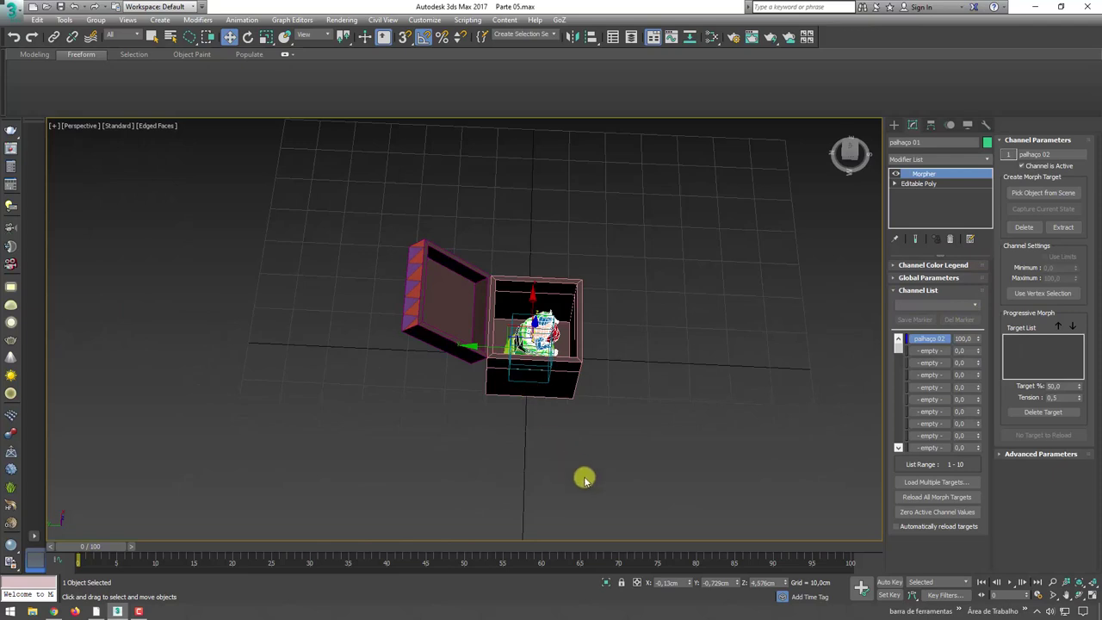
# With Auto Key on, key the box lid rotating open on its hinge early in the timeline
pyautogui.click(887, 582)
pyautogui.click(534, 378)
pyautogui.press('e')
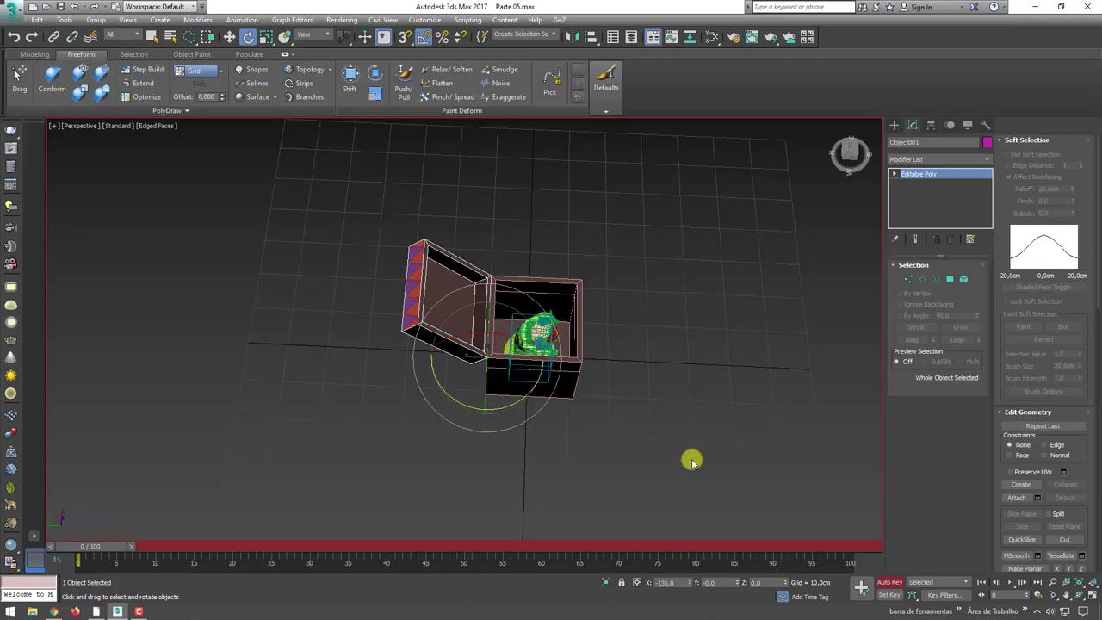
pyautogui.rightClick(691, 589)
pyautogui.moveTo(619, 421)
pyautogui.keyDown('alt'); pyautogui.mouseDown(button='middle')
pyautogui.moveTo(591, 377)
pyautogui.moveTo(82, 523)
pyautogui.mouseUp(button='middle'); pyautogui.keyUp('alt')
pyautogui.moveTo(101, 551); pyautogui.dragTo(121, 547)
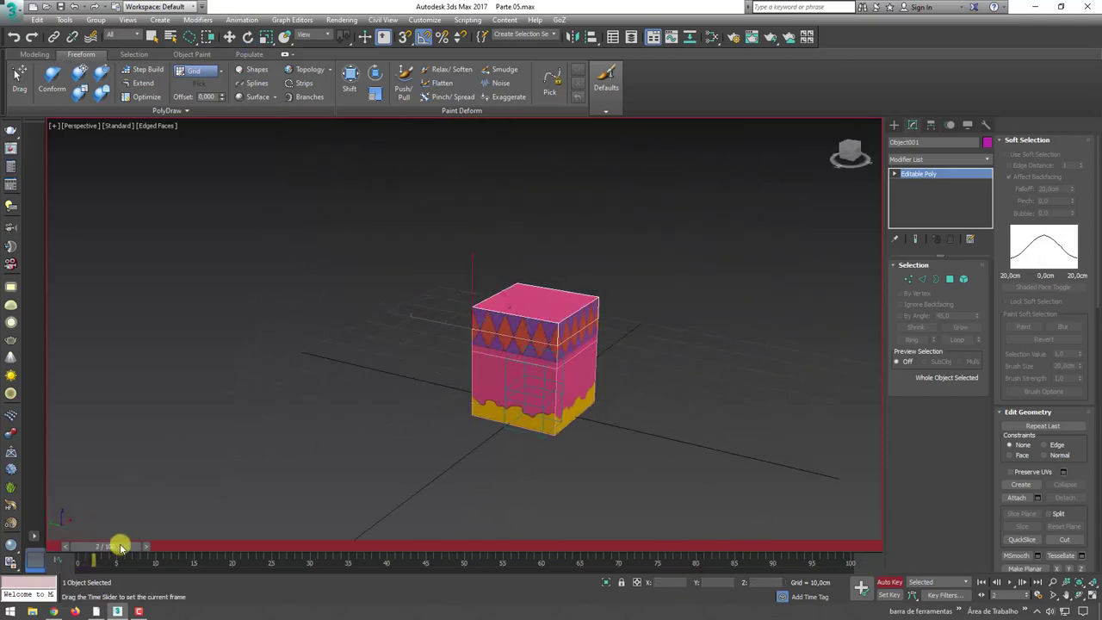
pyautogui.press('e')
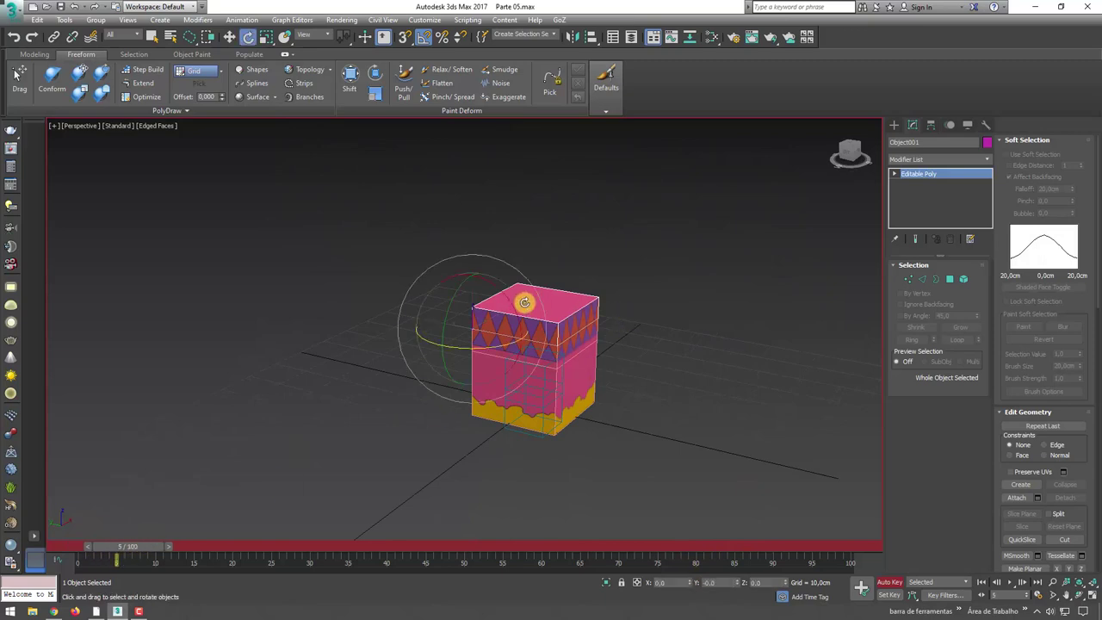
pyautogui.moveTo(524, 302); pyautogui.dragTo(461, 254)
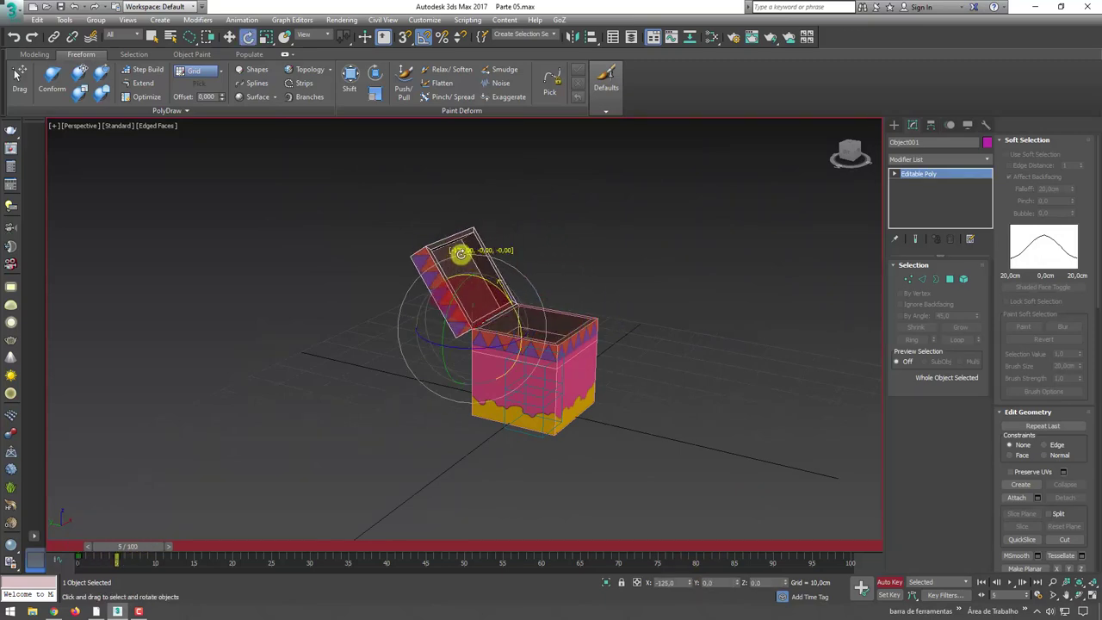
# Play back the lid opening, then select the Point002 helper driving the spring top
pyautogui.moveTo(152, 544); pyautogui.dragTo(111, 550)
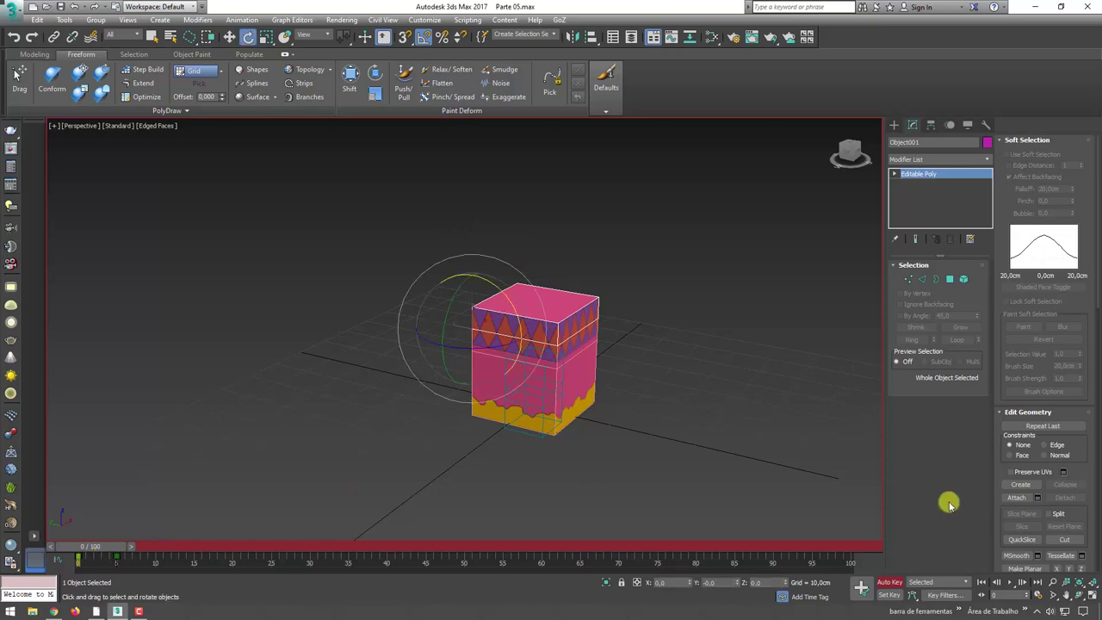
pyautogui.click(1009, 582)
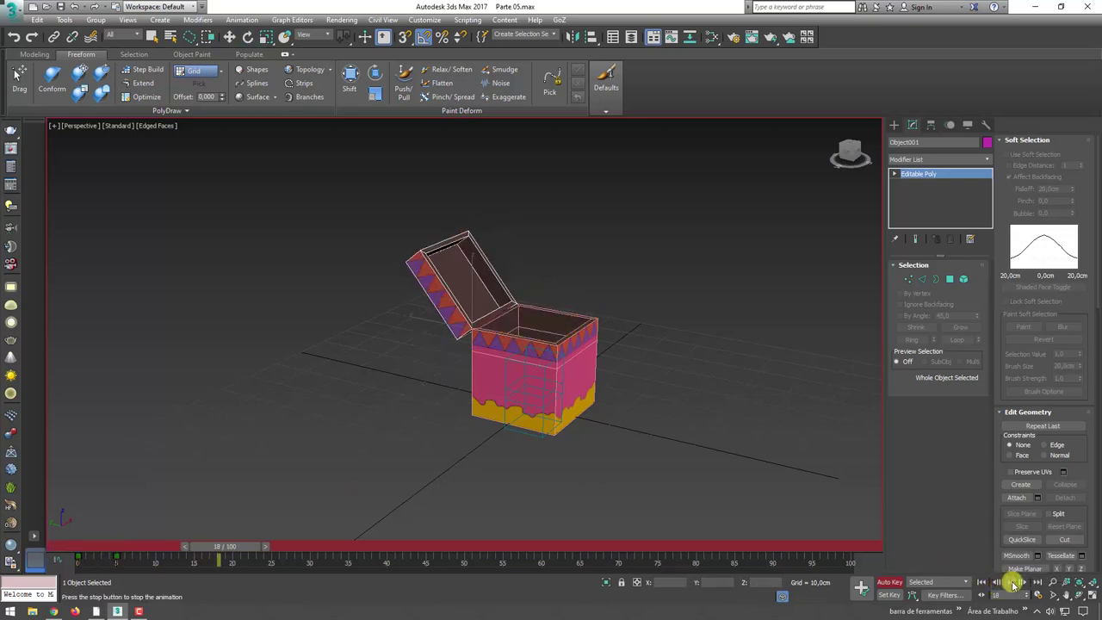
pyautogui.moveTo(298, 549)
pyautogui.mouseDown()
pyautogui.moveTo(91, 545)
pyautogui.moveTo(140, 546)
pyautogui.mouseUp()
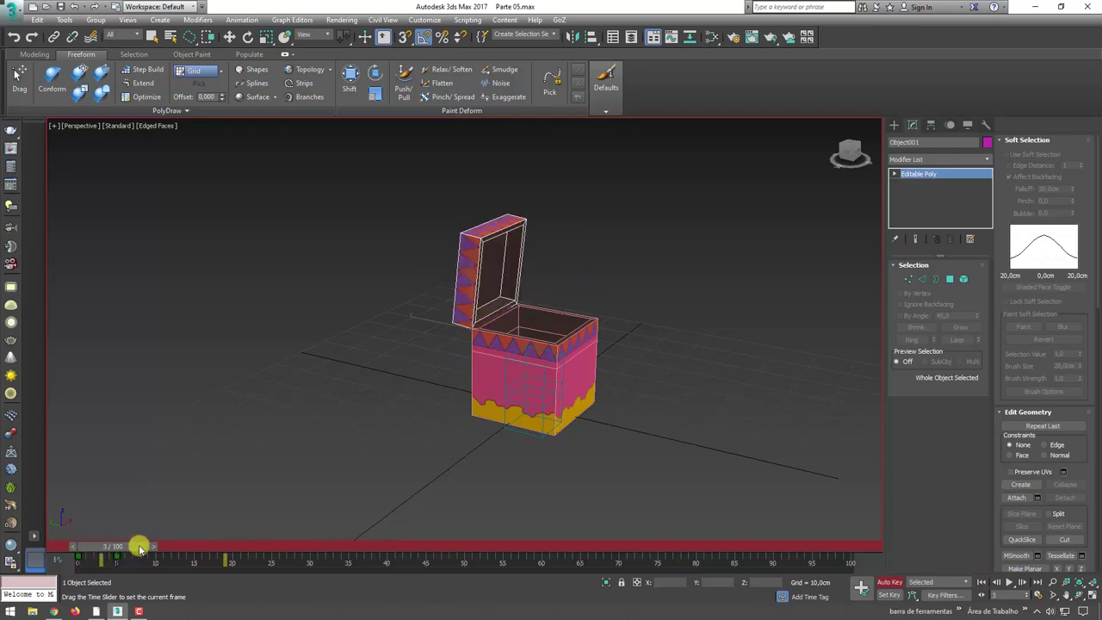
pyautogui.press('e')
pyautogui.scroll(3, 645, 344)
pyautogui.moveTo(534, 351)
pyautogui.keyDown('alt'); pyautogui.mouseDown(button='middle')
pyautogui.moveTo(527, 373)
pyautogui.moveTo(523, 319)
pyautogui.mouseUp(button='middle'); pyautogui.keyUp('alt')
pyautogui.click(482, 312)
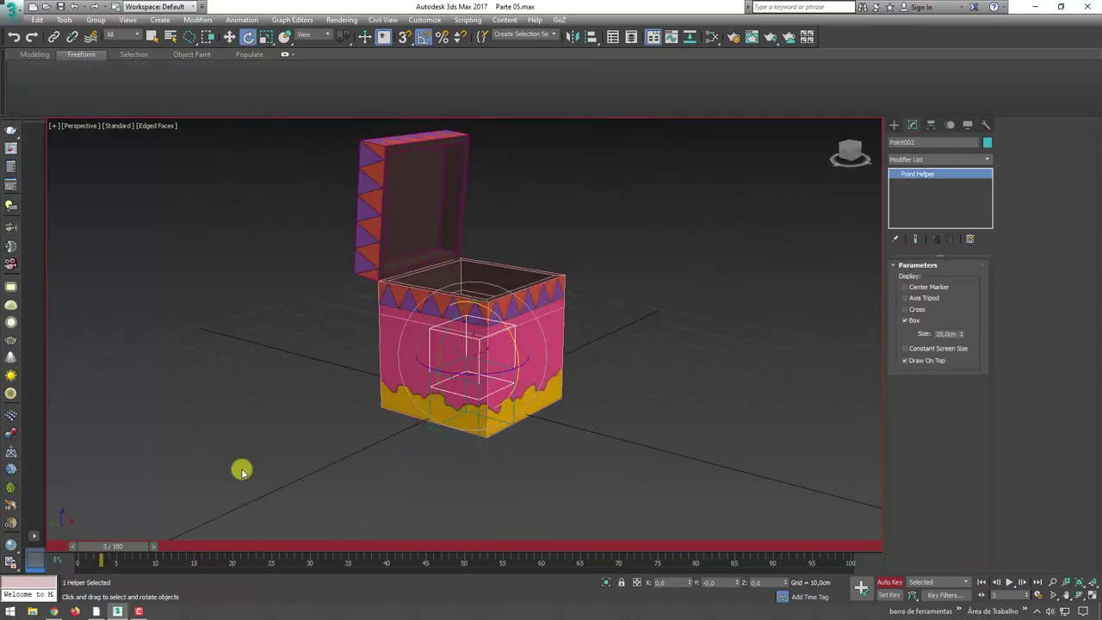
# Key Point002's starting pose, then at frame 9 raise it to stretch the spring up and left
pyautogui.click(863, 589)
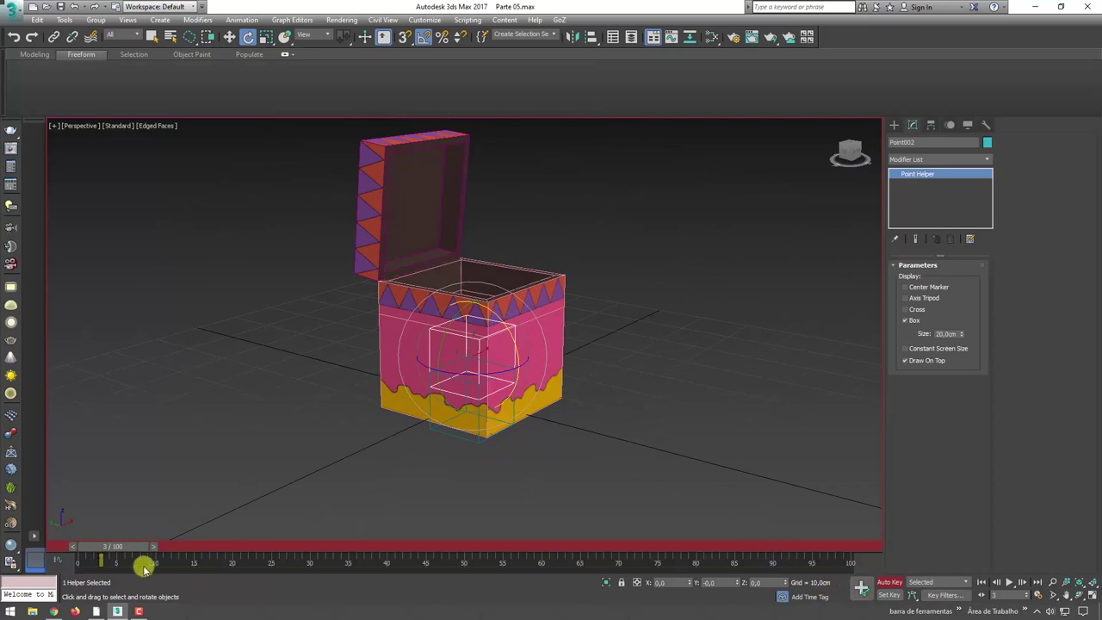
pyautogui.moveTo(132, 553); pyautogui.dragTo(180, 550)
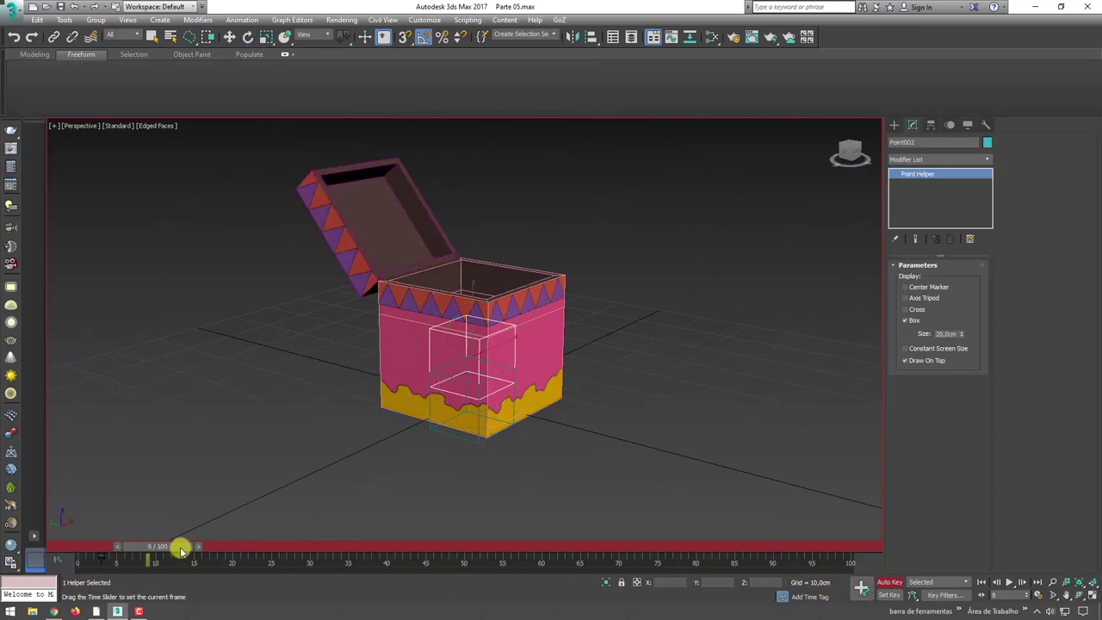
pyautogui.press('w')
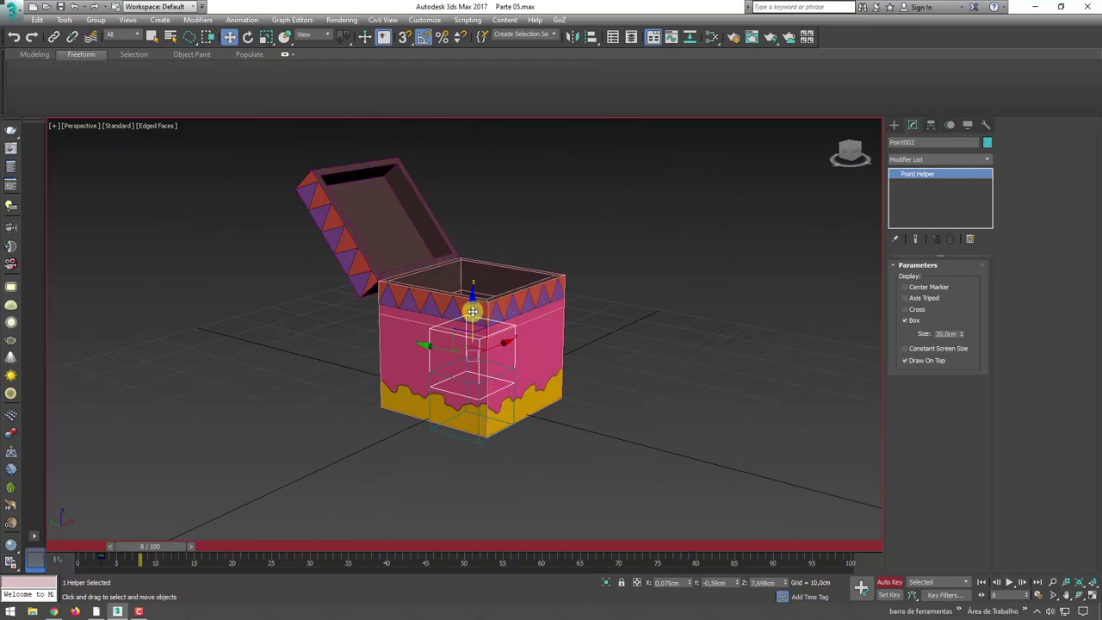
pyautogui.moveTo(473, 311); pyautogui.dragTo(482, 81)
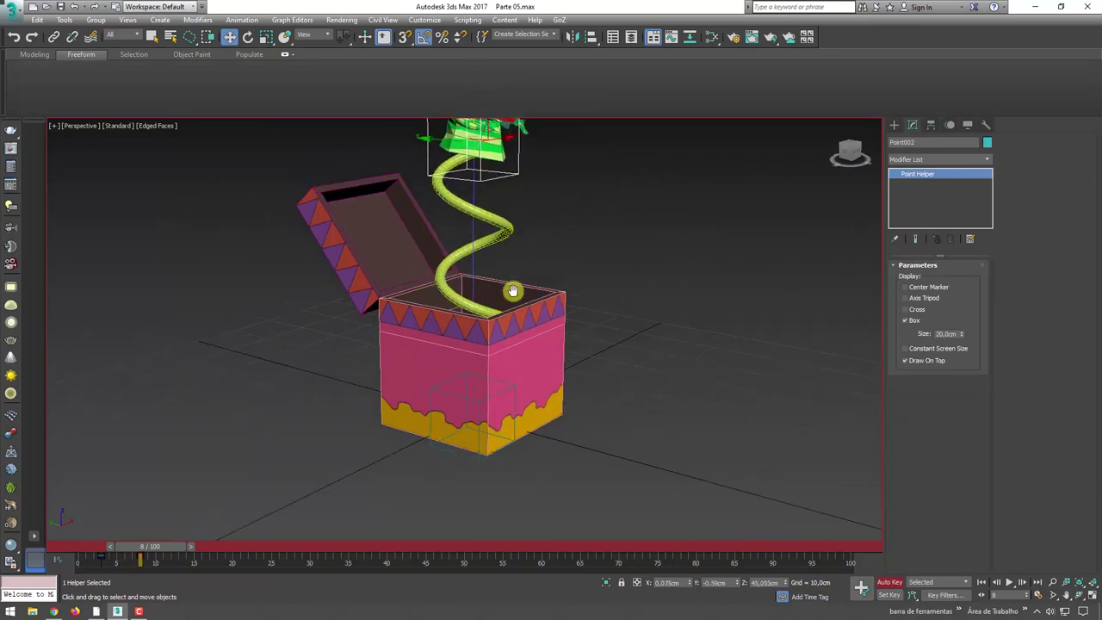
pyautogui.moveTo(512, 291); pyautogui.dragTo(503, 345, button='middle')
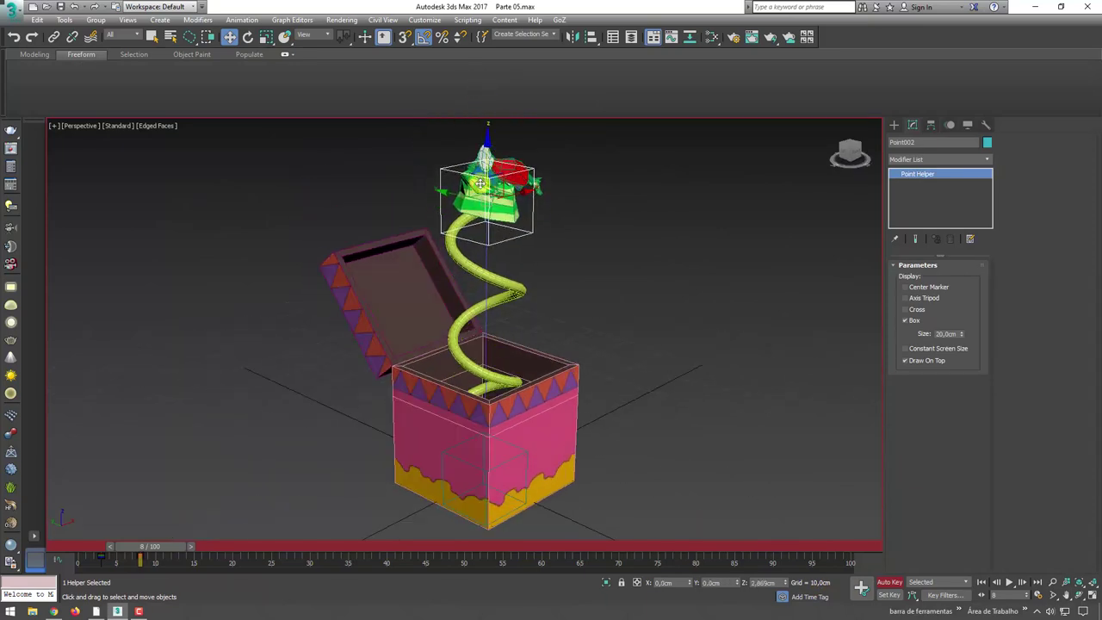
pyautogui.keyDown('alt'); pyautogui.moveTo(489, 171); pyautogui.dragTo(512, 204, button='middle'); pyautogui.keyUp('alt')
pyautogui.moveTo(475, 176); pyautogui.dragTo(394, 151)
pyautogui.press('e')
pyautogui.press('w')
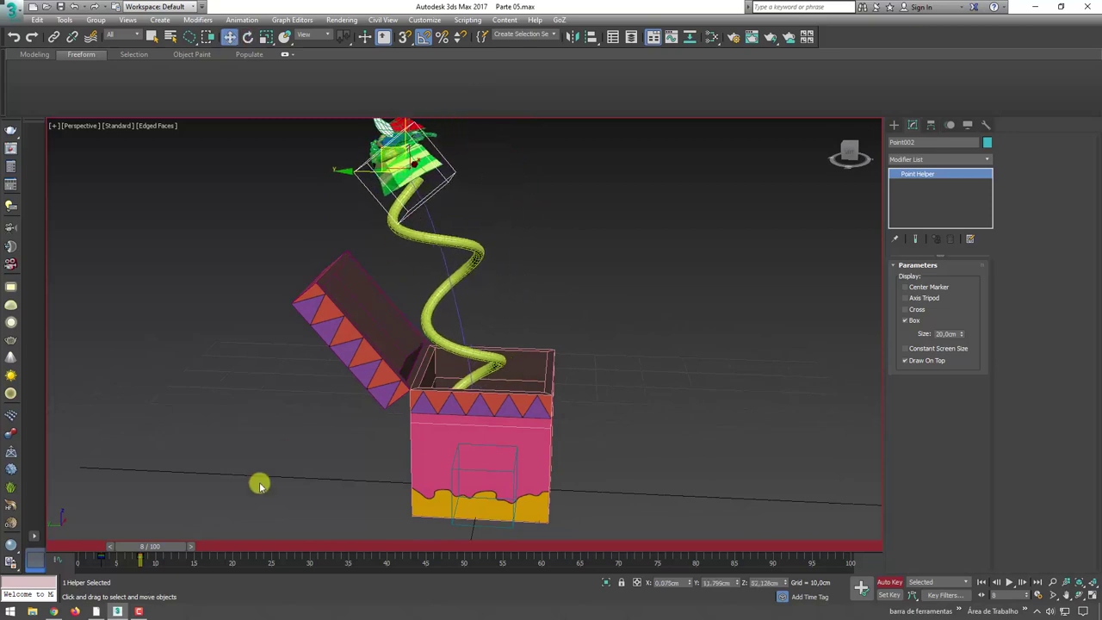
# Key the clown top moving down-right over the box and tilting sideways
pyautogui.moveTo(194, 541)
pyautogui.mouseDown()
pyautogui.moveTo(175, 546)
pyautogui.moveTo(200, 543)
pyautogui.mouseUp()
pyautogui.press('w')
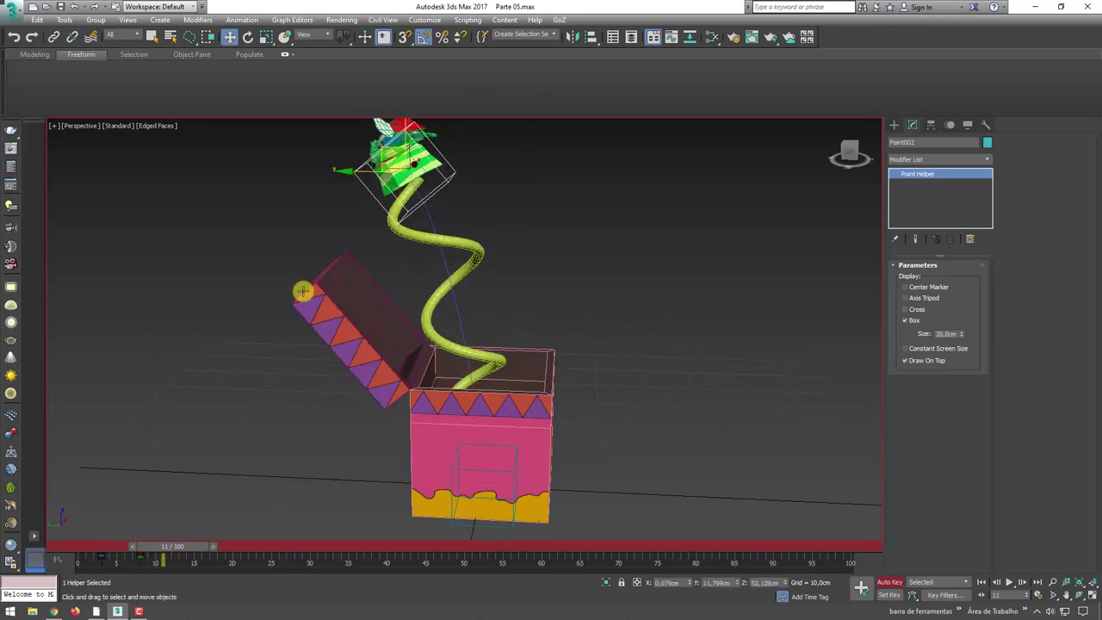
pyautogui.moveTo(388, 149); pyautogui.dragTo(457, 258)
pyautogui.press('e')
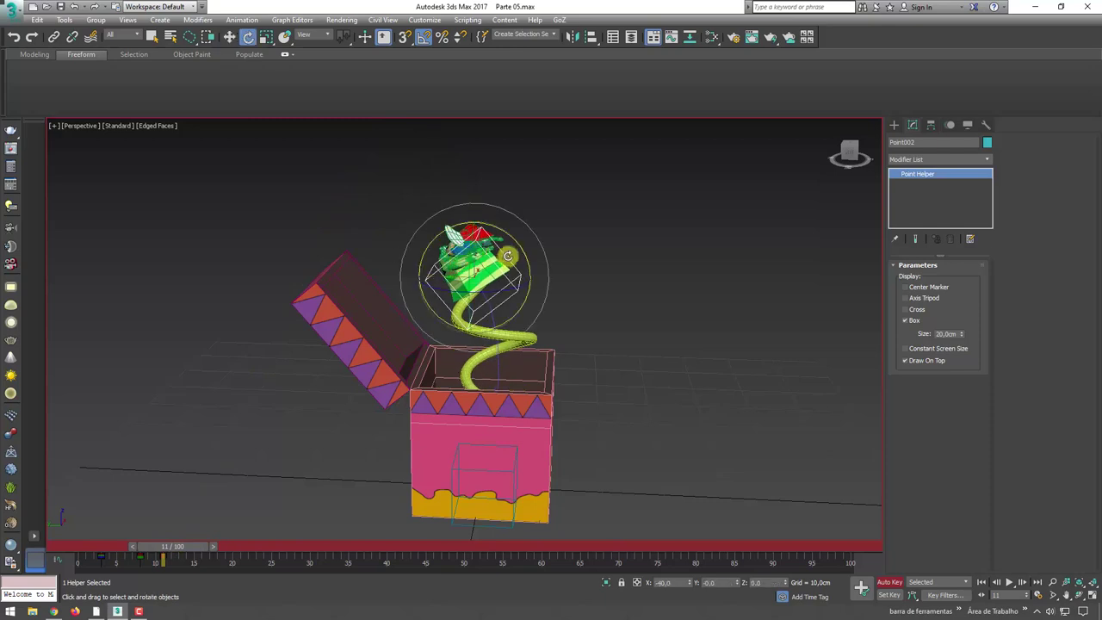
pyautogui.moveTo(513, 237)
pyautogui.mouseDown()
pyautogui.moveTo(466, 268)
pyautogui.moveTo(501, 274)
pyautogui.mouseUp()
pyautogui.press('w')
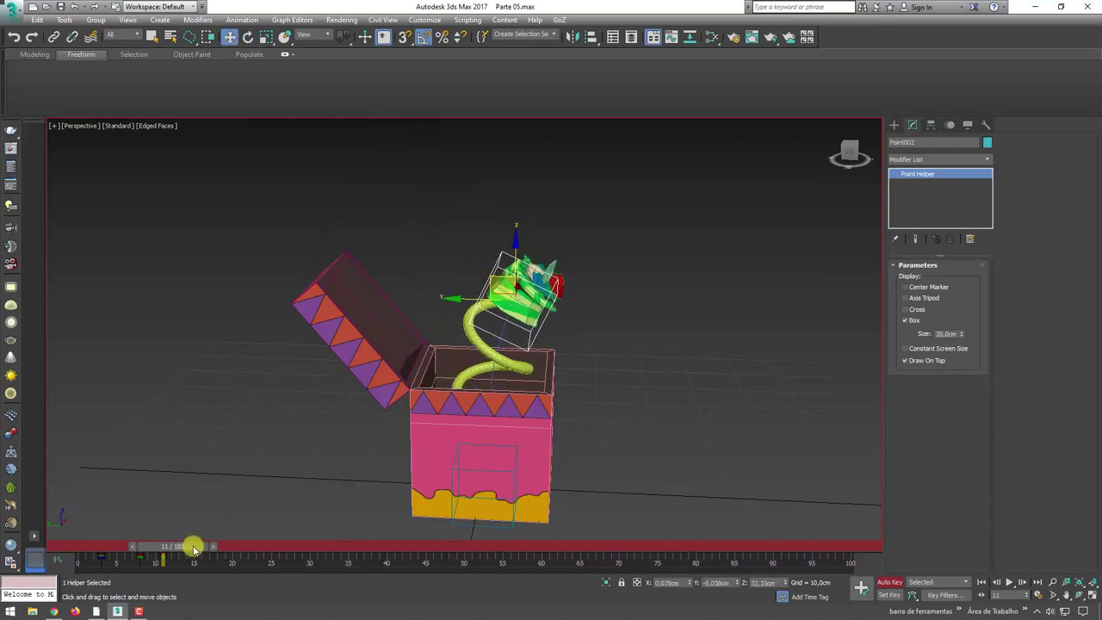
# At frame 14 move the clown top up and right, then adjust spring keys between frames 10–15
pyautogui.moveTo(194, 548); pyautogui.dragTo(215, 548)
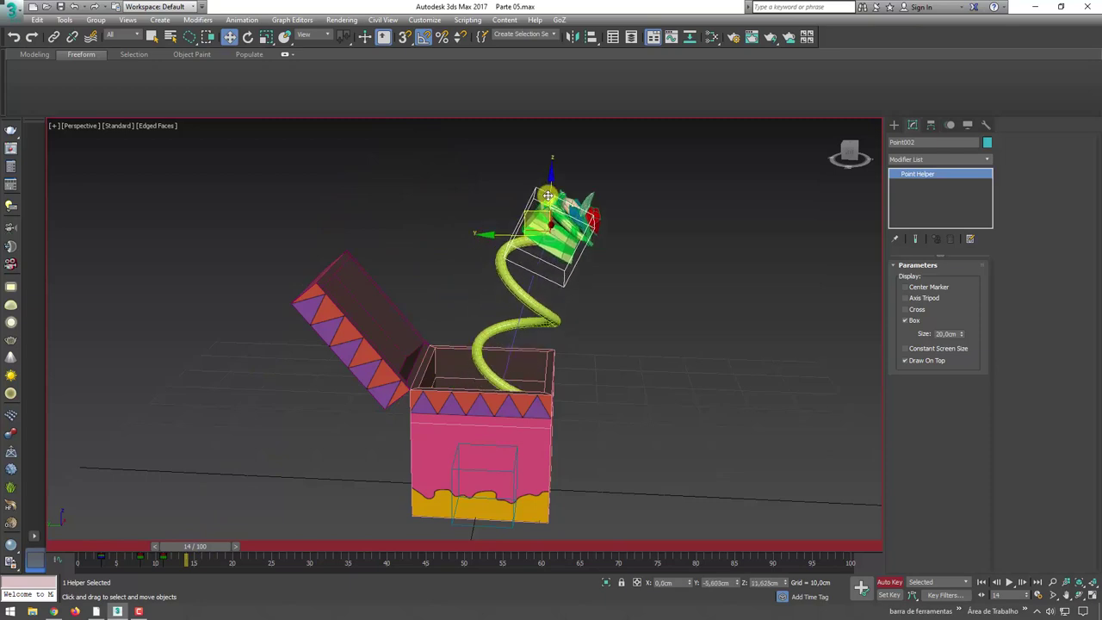
pyautogui.moveTo(510, 275); pyautogui.dragTo(597, 248)
pyautogui.moveTo(614, 211); pyautogui.dragTo(664, 186)
pyautogui.press('e')
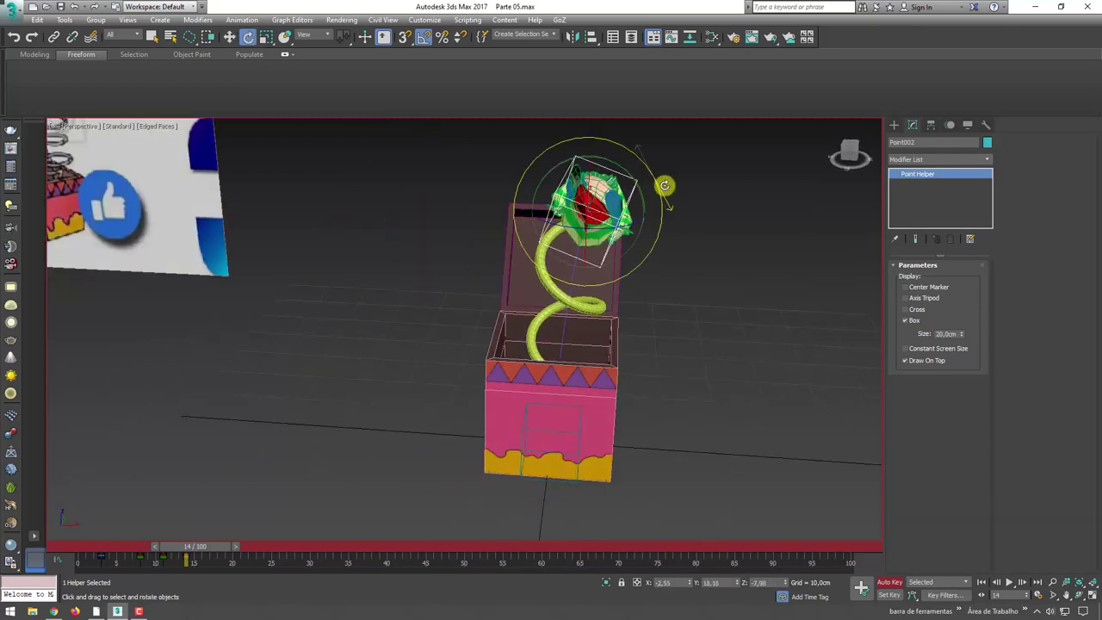
pyautogui.moveTo(215, 549)
pyautogui.mouseDown()
pyautogui.moveTo(249, 548)
pyautogui.moveTo(237, 549)
pyautogui.mouseUp()
pyautogui.moveTo(551, 387)
pyautogui.keyDown('alt'); pyautogui.mouseDown(button='middle')
pyautogui.moveTo(533, 380)
pyautogui.moveTo(341, 428)
pyautogui.mouseUp(button='middle'); pyautogui.keyUp('alt')
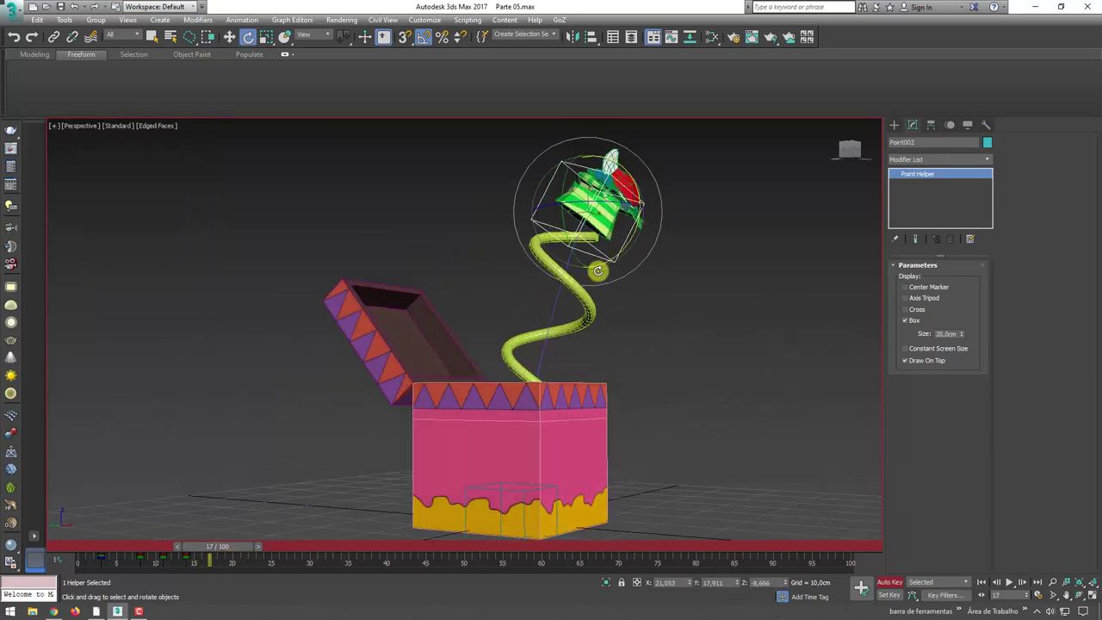
pyautogui.press('w')
pyautogui.moveTo(184, 562)
pyautogui.mouseDown()
pyautogui.moveTo(156, 575)
pyautogui.moveTo(204, 555)
pyautogui.moveTo(120, 561)
pyautogui.moveTo(207, 541)
pyautogui.moveTo(120, 561)
pyautogui.mouseUp()
# Select palhaço 01 and key its palhaço 02 morph at 0 where the clown has popped out
pyautogui.press('w')
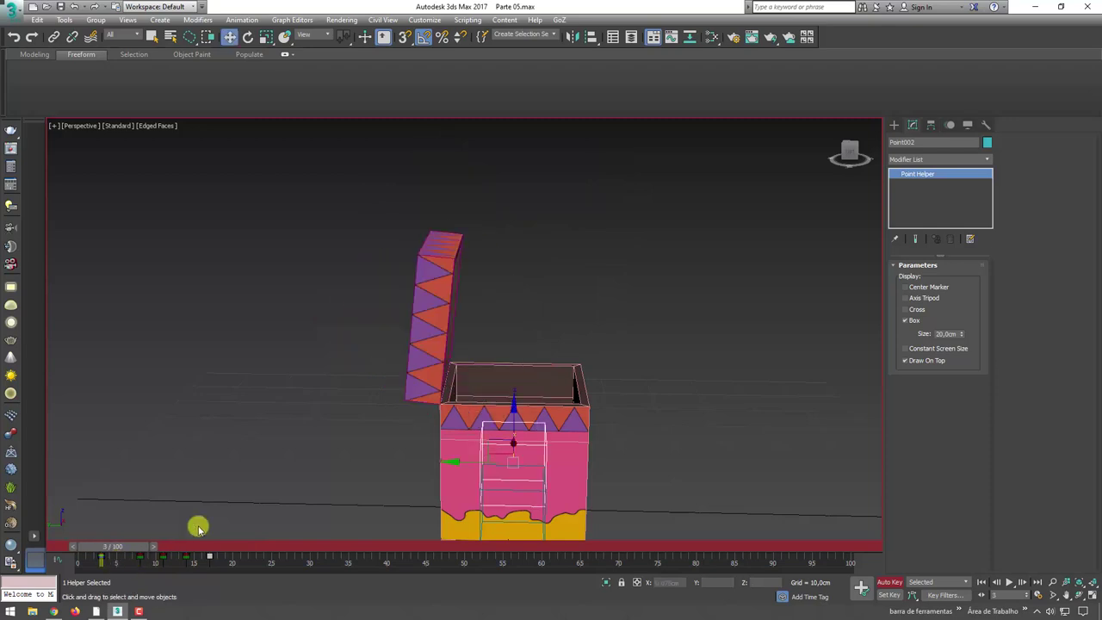
pyautogui.moveTo(198, 521)
pyautogui.keyDown('alt'); pyautogui.mouseDown(button='middle')
pyautogui.moveTo(445, 419)
pyautogui.moveTo(533, 440)
pyautogui.mouseUp(button='middle'); pyautogui.keyUp('alt')
pyautogui.click(530, 433)
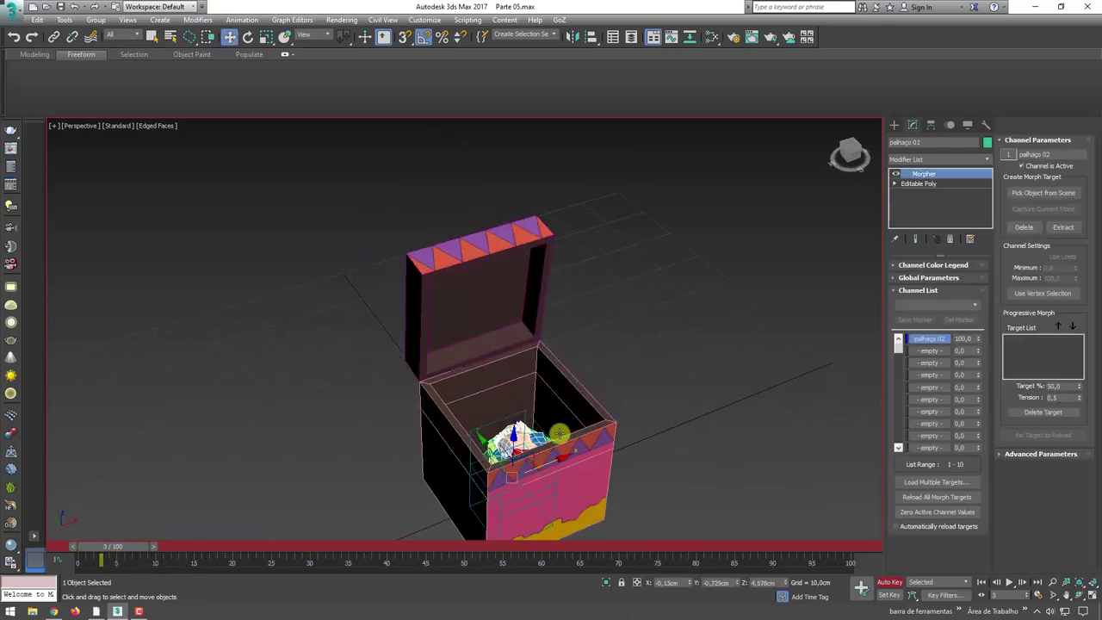
pyautogui.moveTo(731, 405)
pyautogui.keyDown('alt'); pyautogui.mouseDown(button='middle')
pyautogui.moveTo(733, 376)
pyautogui.moveTo(696, 415)
pyautogui.mouseUp(button='middle'); pyautogui.keyUp('alt')
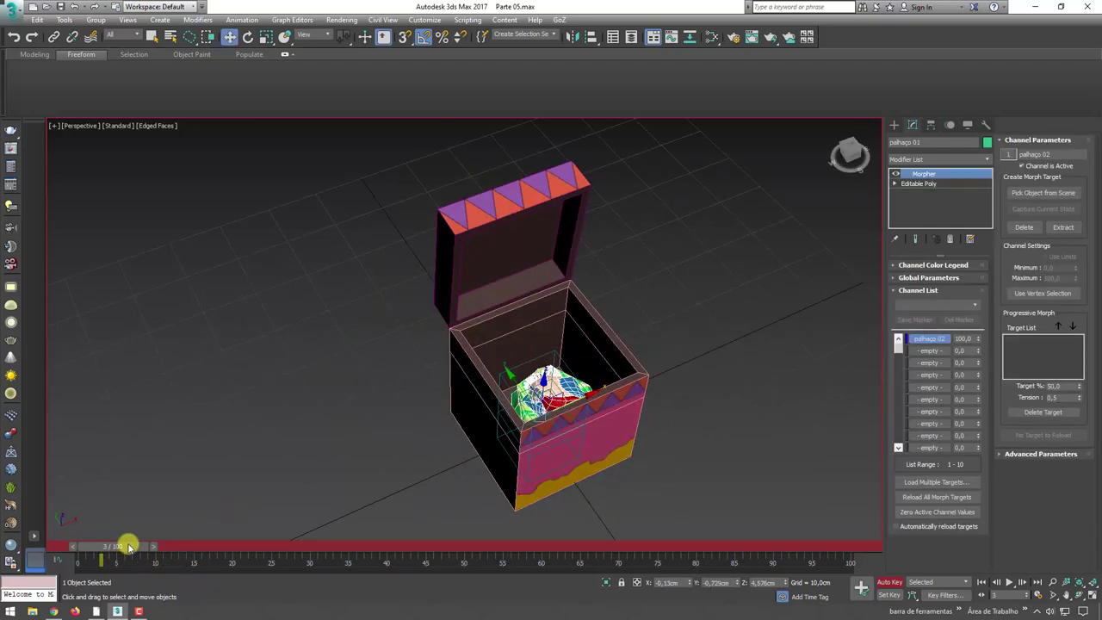
pyautogui.moveTo(135, 552)
pyautogui.mouseDown()
pyautogui.moveTo(110, 552)
pyautogui.moveTo(176, 552)
pyautogui.moveTo(155, 559)
pyautogui.mouseUp()
pyautogui.press('w')
pyautogui.click(953, 341)
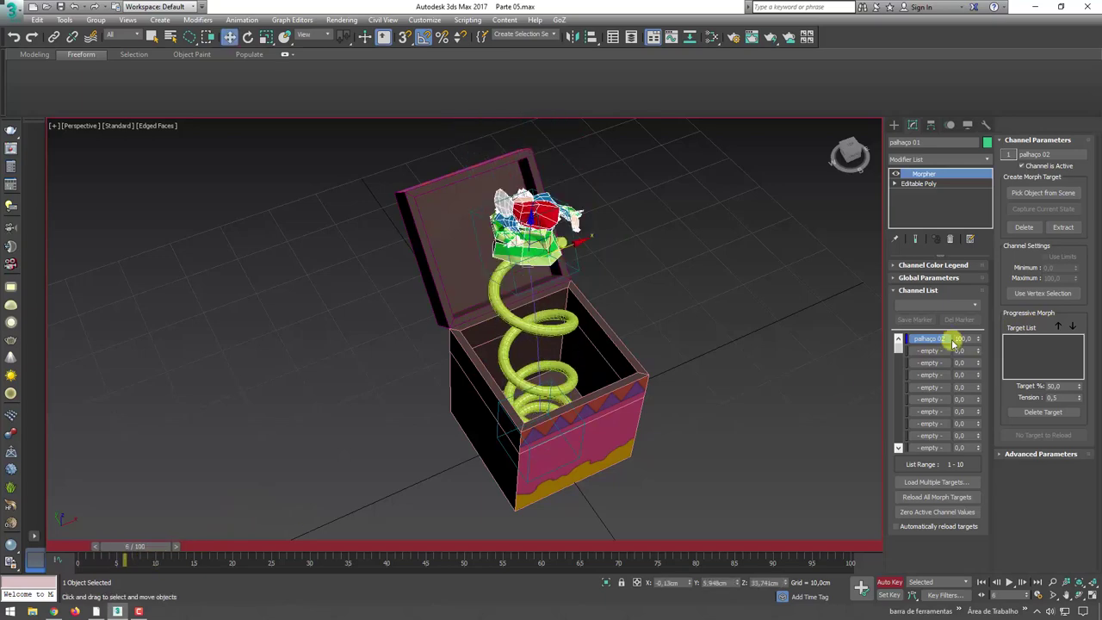
pyautogui.rightClick(979, 341)
pyautogui.keyDown('alt'); pyautogui.moveTo(720, 345); pyautogui.dragTo(766, 320, button='middle'); pyautogui.keyUp('alt')
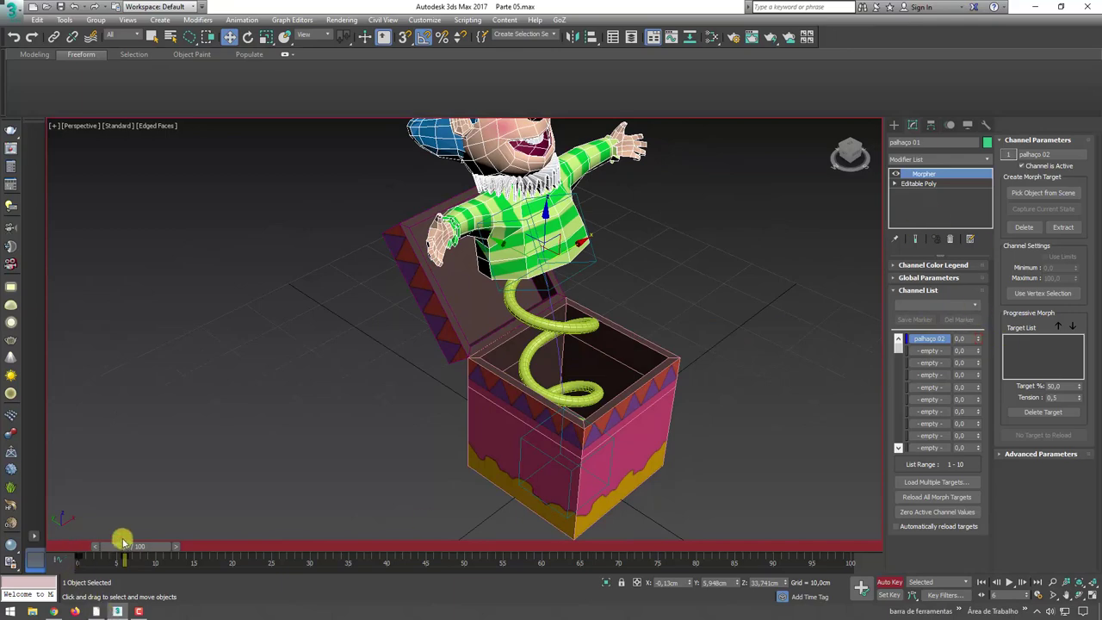
# Key the palhaço 02 morph at 100 near frame 3, then scrub to check the pop-out
pyautogui.moveTo(156, 549)
pyautogui.mouseDown()
pyautogui.moveTo(123, 552)
pyautogui.moveTo(134, 559)
pyautogui.mouseUp()
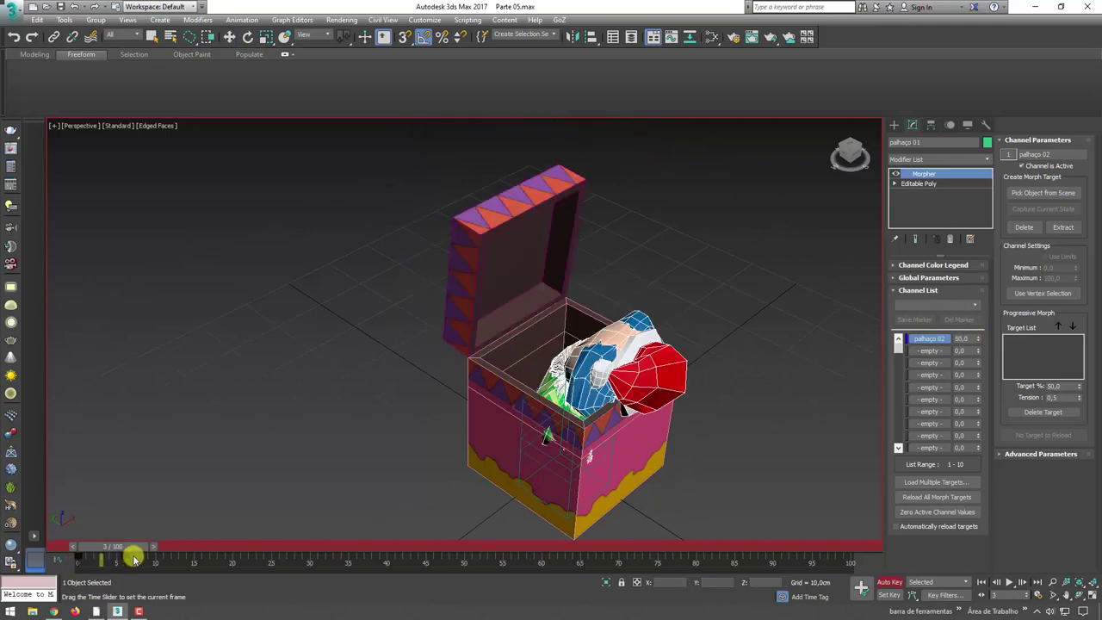
pyautogui.press('w')
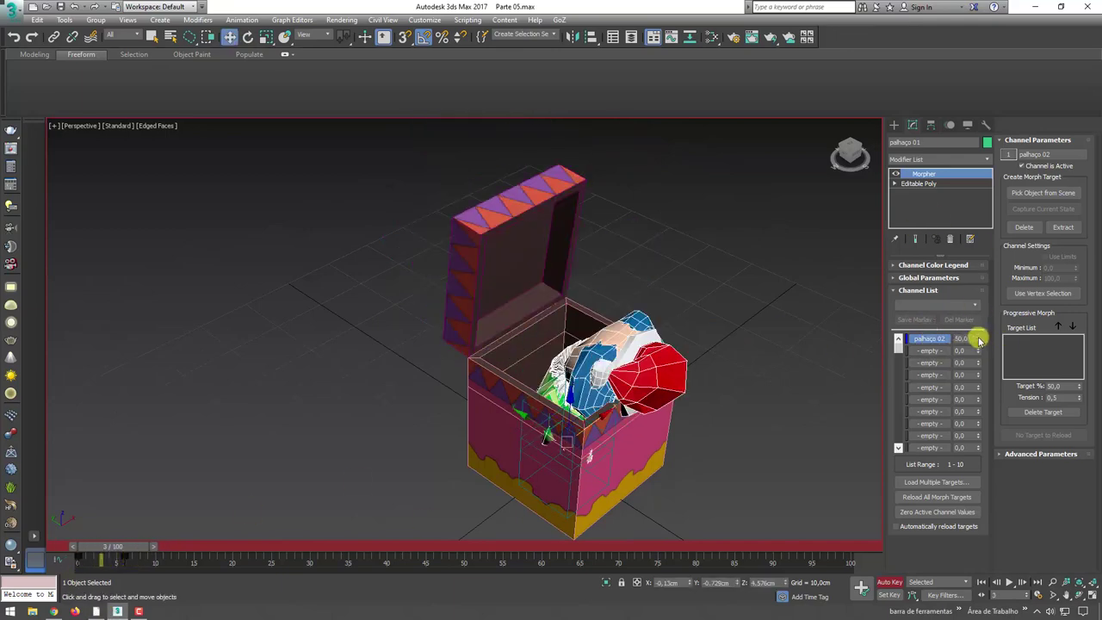
pyautogui.rightClick(979, 340)
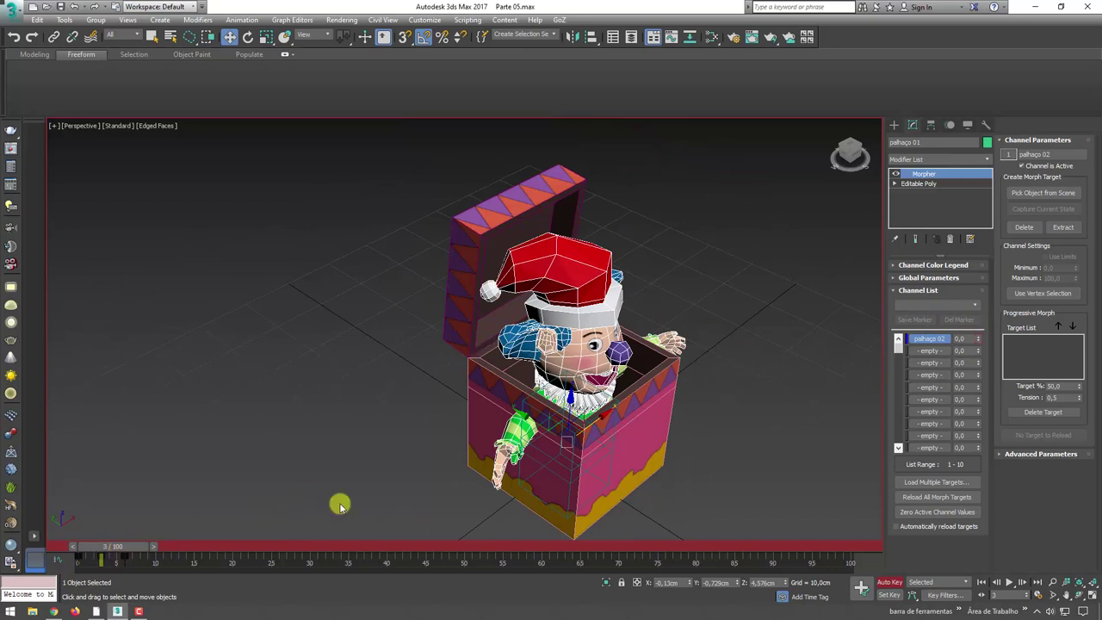
pyautogui.moveTo(979, 342); pyautogui.dragTo(972, 201)
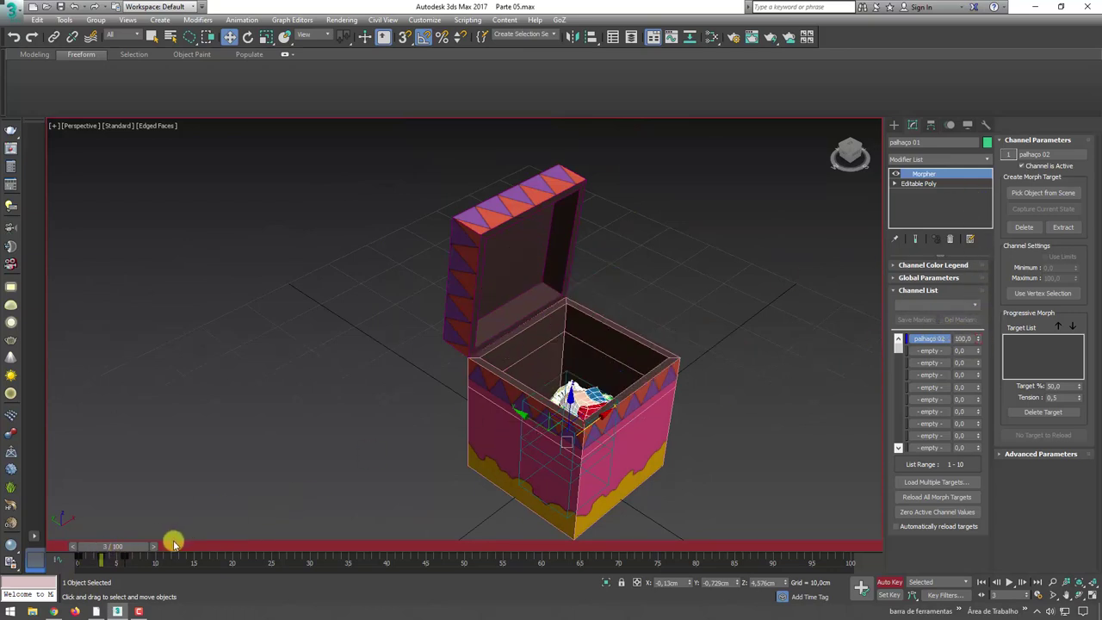
pyautogui.moveTo(126, 552)
pyautogui.mouseDown()
pyautogui.moveTo(91, 554)
pyautogui.moveTo(215, 526)
pyautogui.moveTo(147, 558)
pyautogui.moveTo(81, 561)
pyautogui.mouseUp()
pyautogui.press('w')
pyautogui.keyDown('alt'); pyautogui.moveTo(553, 347); pyautogui.dragTo(516, 382, button='middle'); pyautogui.keyUp('alt')
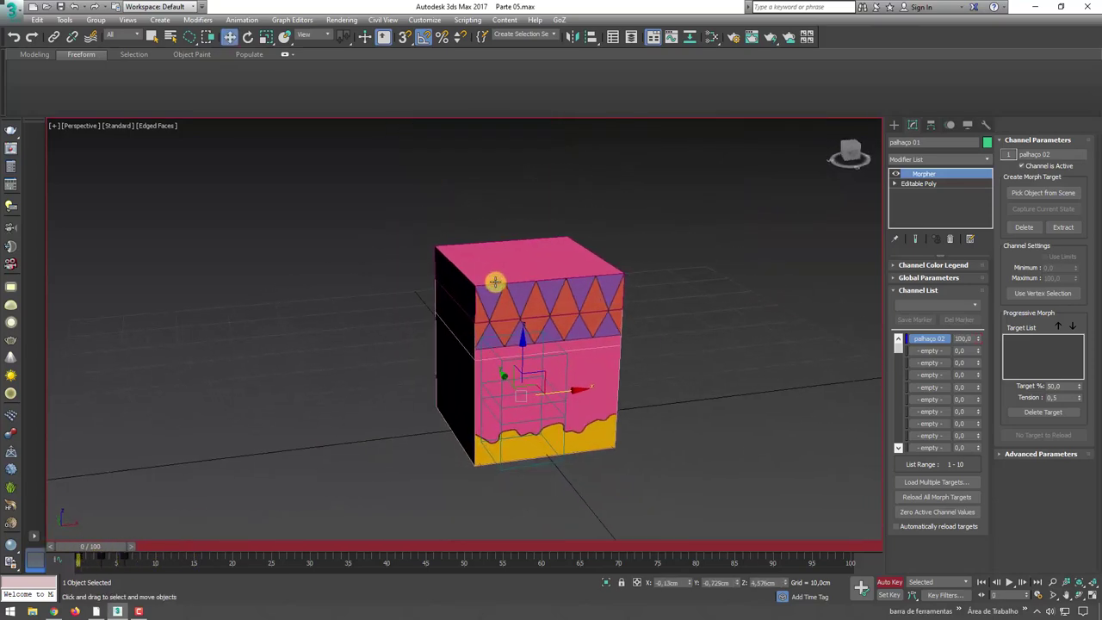
pyautogui.keyDown('alt'); pyautogui.moveTo(659, 431); pyautogui.dragTo(612, 404, button='middle'); pyautogui.keyUp('alt')
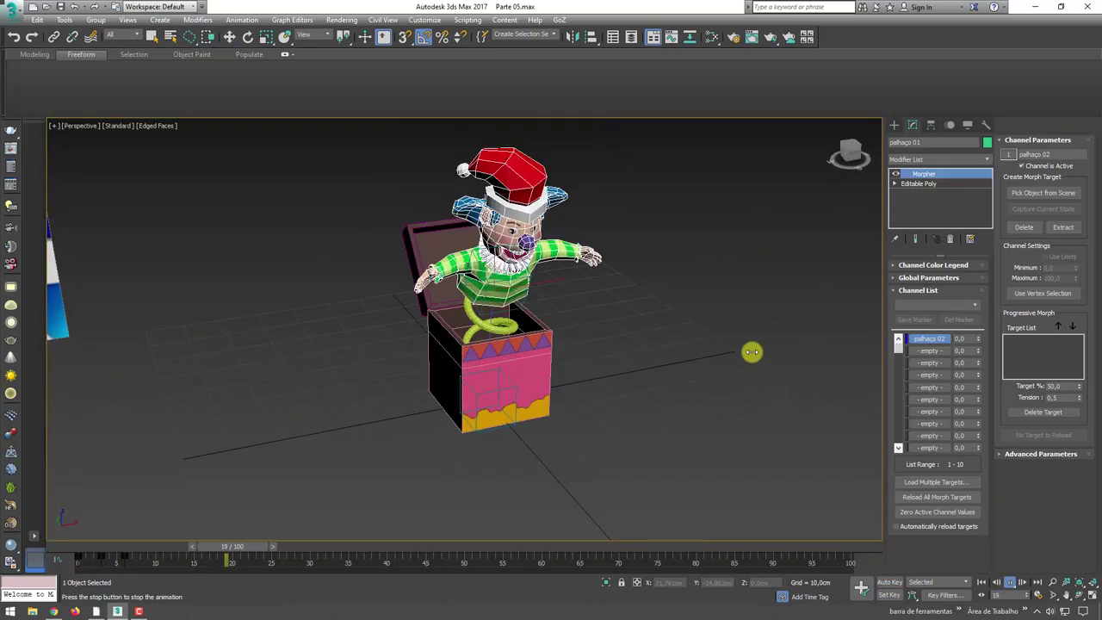
pyautogui.keyDown('alt'); pyautogui.moveTo(750, 352); pyautogui.dragTo(706, 410, button='middle'); pyautogui.keyUp('alt')
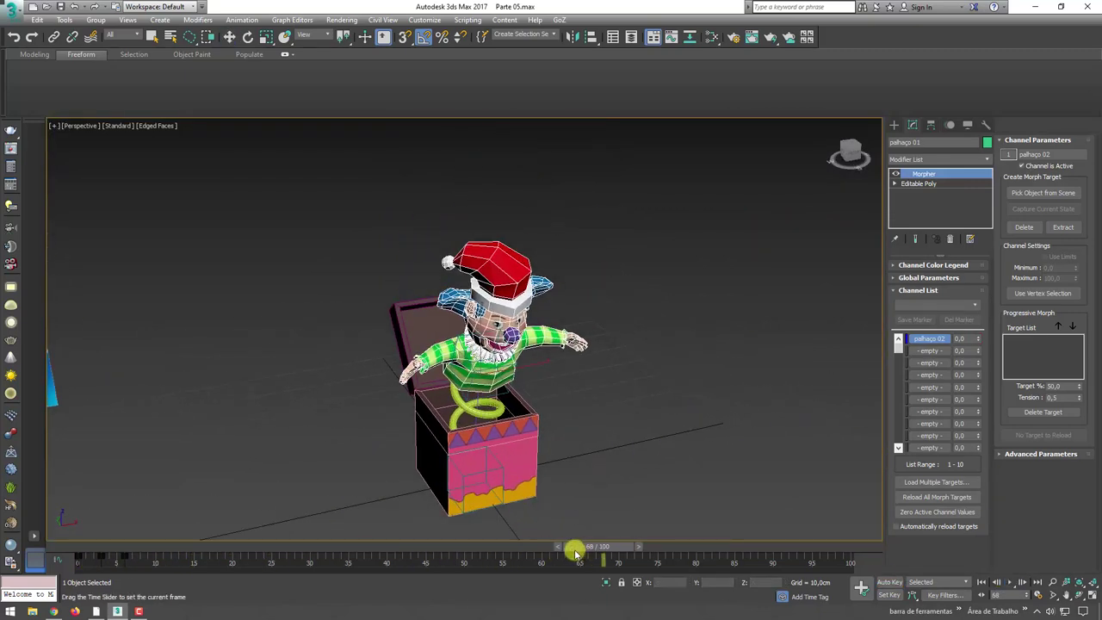
pyautogui.moveTo(576, 554)
pyautogui.mouseDown()
pyautogui.moveTo(108, 539)
pyautogui.moveTo(242, 526)
pyautogui.moveTo(247, 548)
pyautogui.mouseUp()
# With Auto Key on, rotate Point002 to tilt the clown's upper body forward around frame 18
pyautogui.press('w')
pyautogui.click(510, 388)
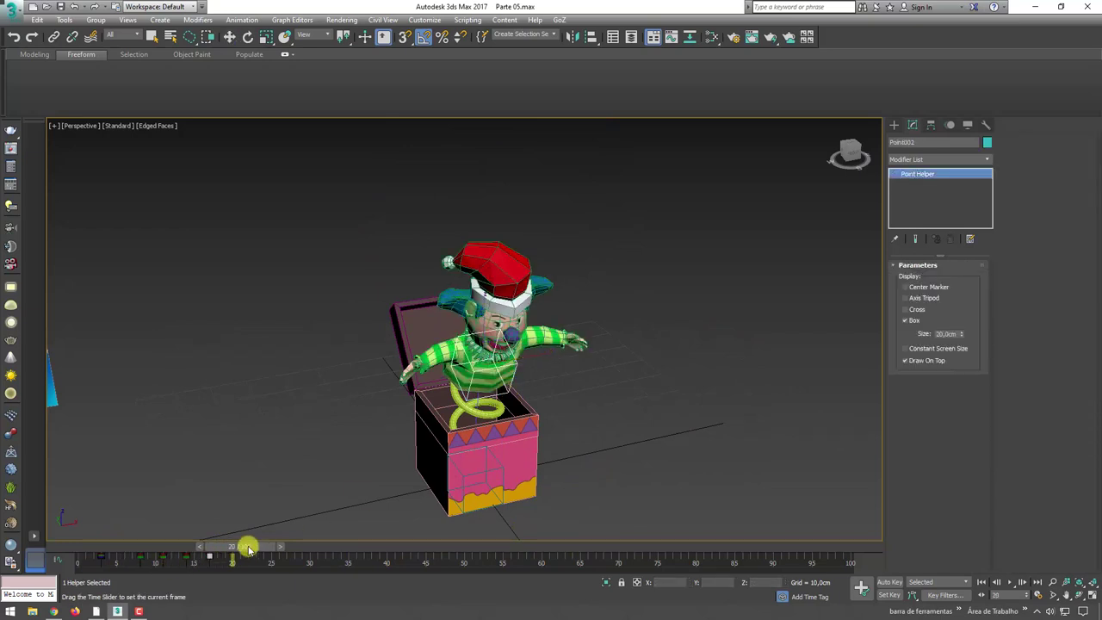
pyautogui.press('w')
pyautogui.click(894, 584)
pyautogui.keyDown('alt'); pyautogui.moveTo(419, 399); pyautogui.dragTo(467, 342, button='middle'); pyautogui.keyUp('alt')
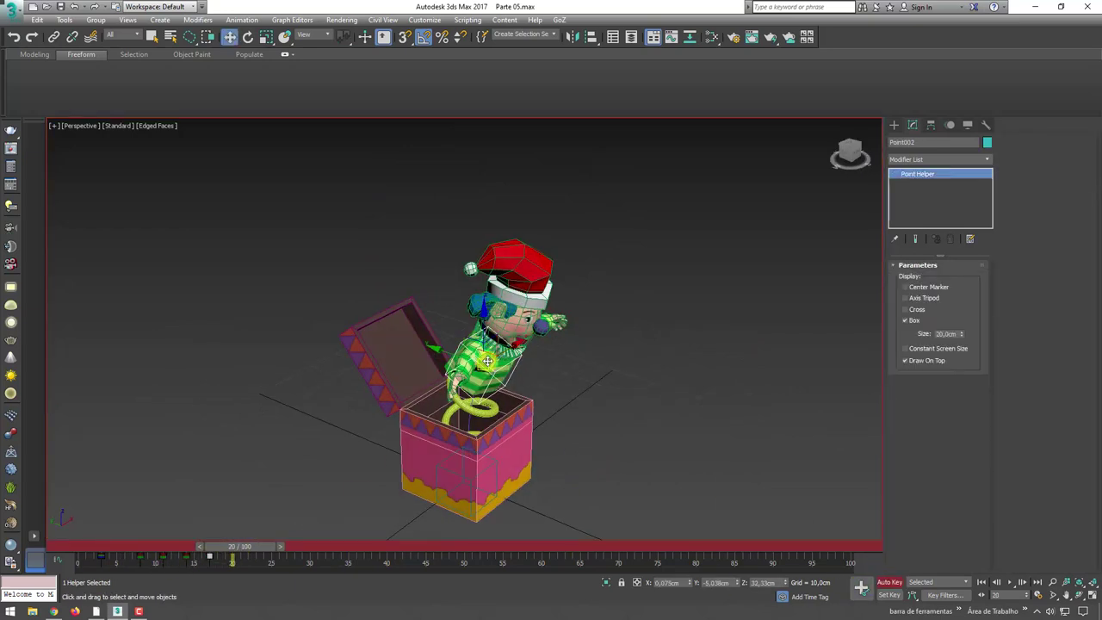
pyautogui.press('e')
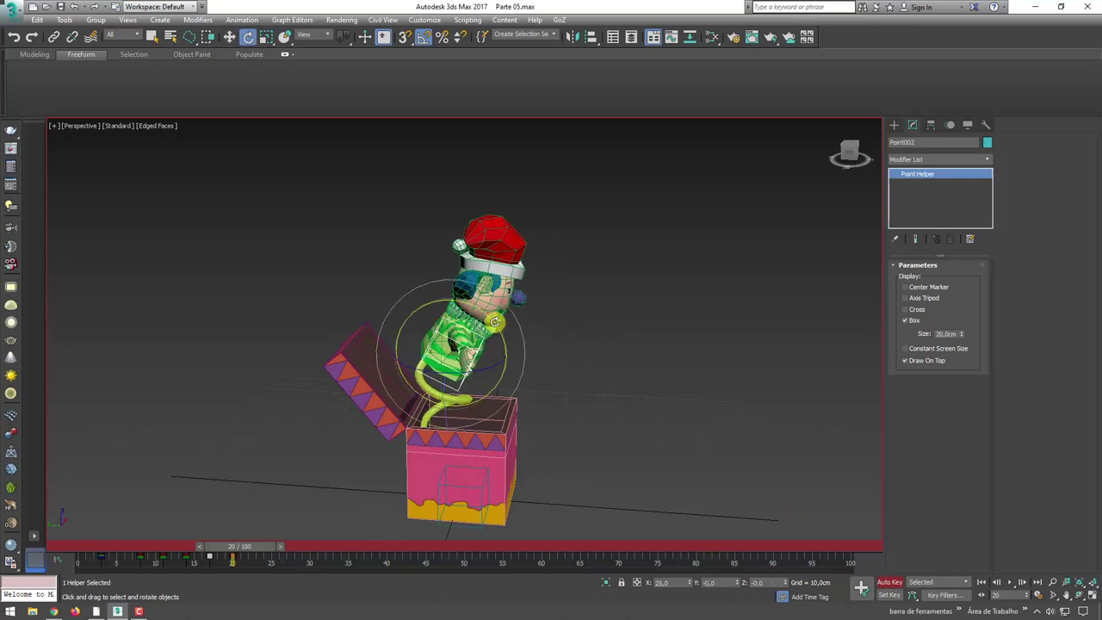
pyautogui.moveTo(469, 342)
pyautogui.mouseDown()
pyautogui.moveTo(474, 319)
pyautogui.moveTo(456, 333)
pyautogui.mouseUp()
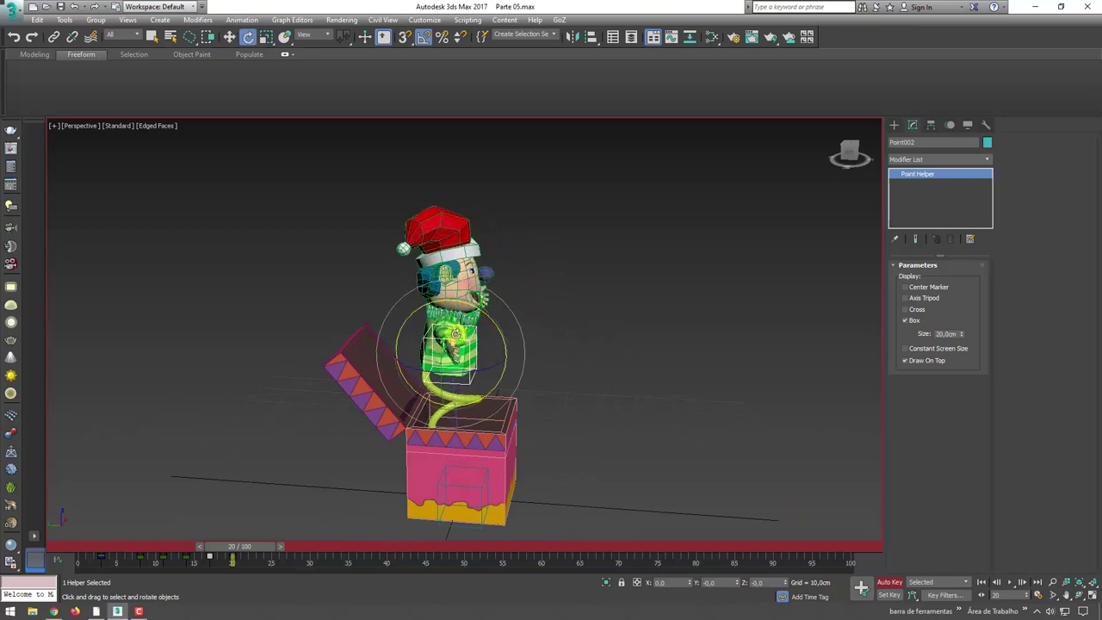
pyautogui.moveTo(260, 546)
pyautogui.mouseDown()
pyautogui.moveTo(248, 560)
pyautogui.moveTo(258, 556)
pyautogui.mouseUp()
# Key Point002 higher around frame 21, shifting a key later and nudging the clown left
pyautogui.press('w')
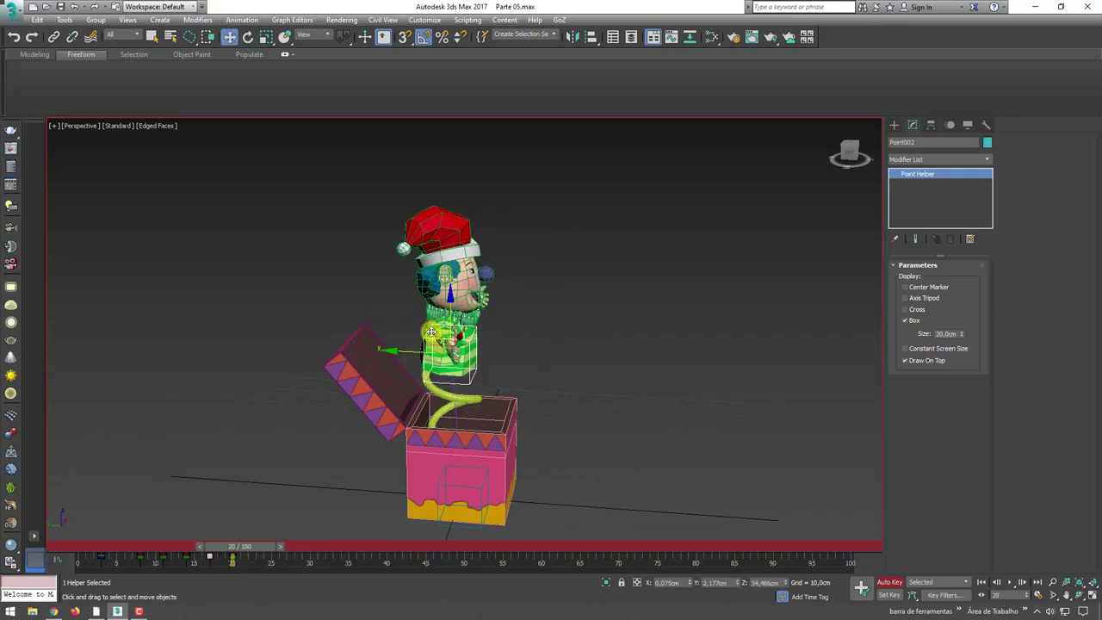
pyautogui.moveTo(433, 330); pyautogui.dragTo(436, 346)
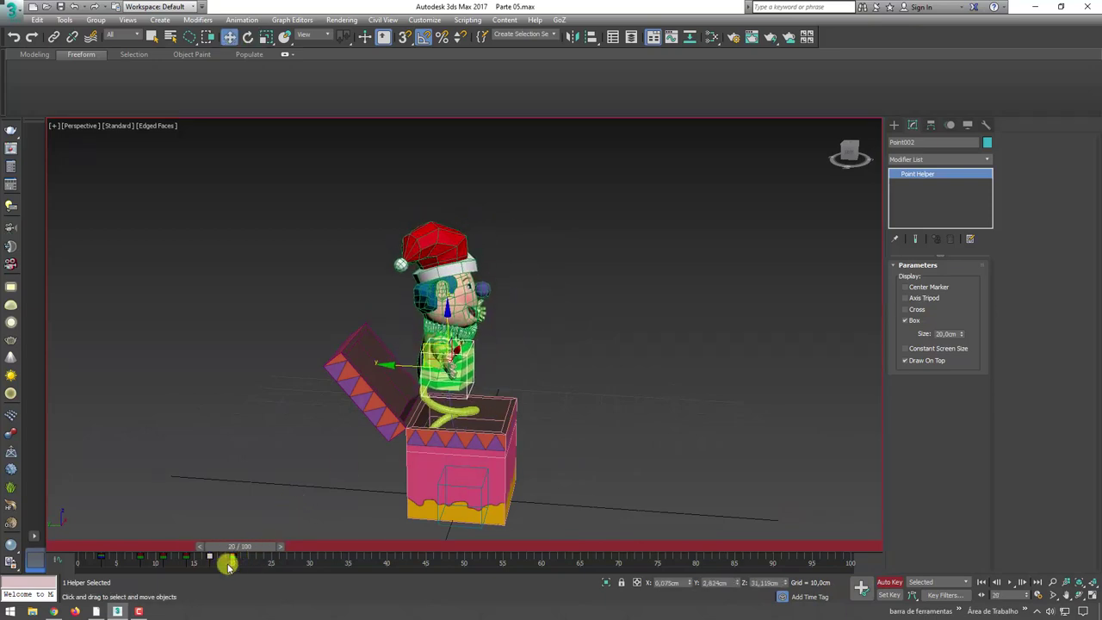
pyautogui.moveTo(228, 560)
pyautogui.mouseDown()
pyautogui.moveTo(239, 561)
pyautogui.moveTo(233, 545)
pyautogui.moveTo(192, 546)
pyautogui.moveTo(254, 549)
pyautogui.mouseUp()
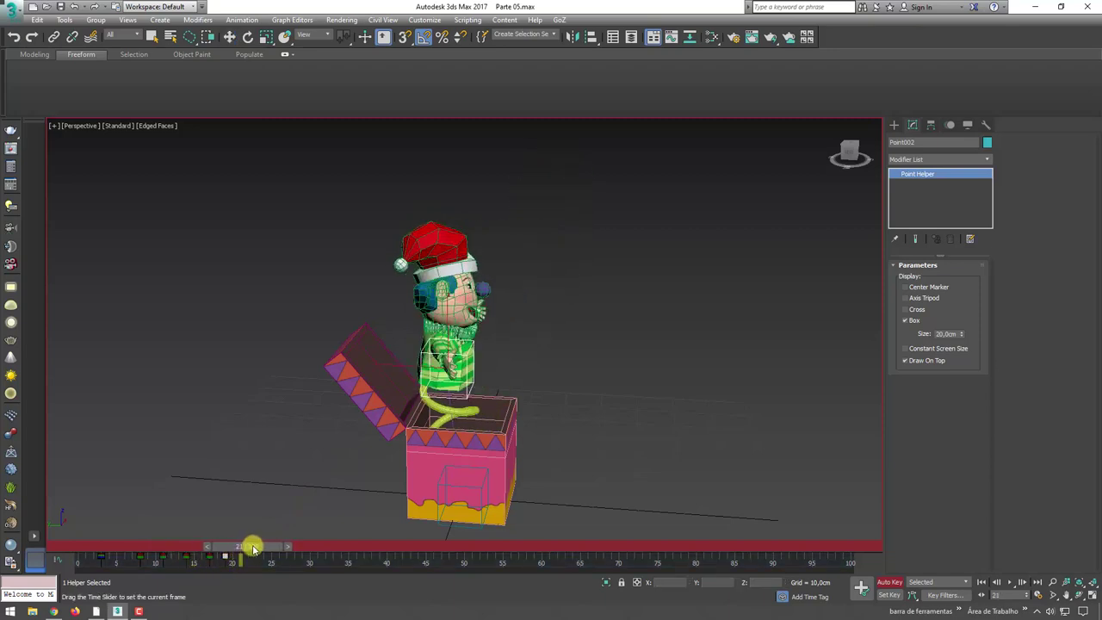
pyautogui.press('w')
pyautogui.click(417, 355)
pyautogui.moveTo(435, 344); pyautogui.dragTo(445, 318)
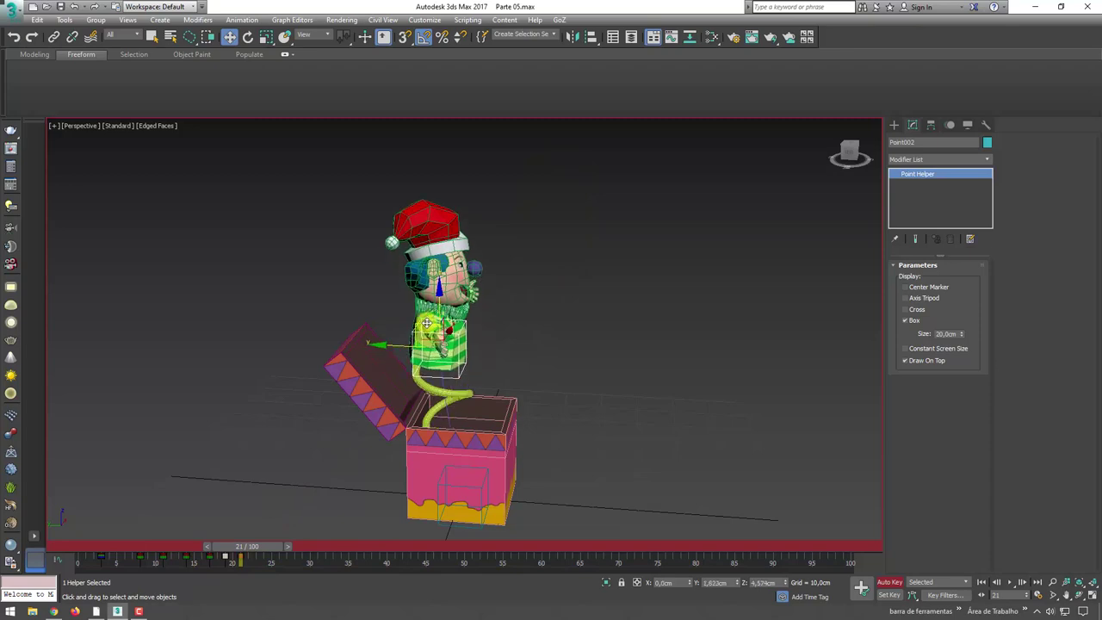
pyautogui.press('e')
pyautogui.moveTo(472, 305)
pyautogui.keyDown('alt'); pyautogui.mouseDown(button='middle')
pyautogui.moveTo(415, 319)
pyautogui.moveTo(455, 337)
pyautogui.mouseUp(button='middle'); pyautogui.keyUp('alt')
pyautogui.press('w')
pyautogui.moveTo(483, 342); pyautogui.dragTo(470, 347)
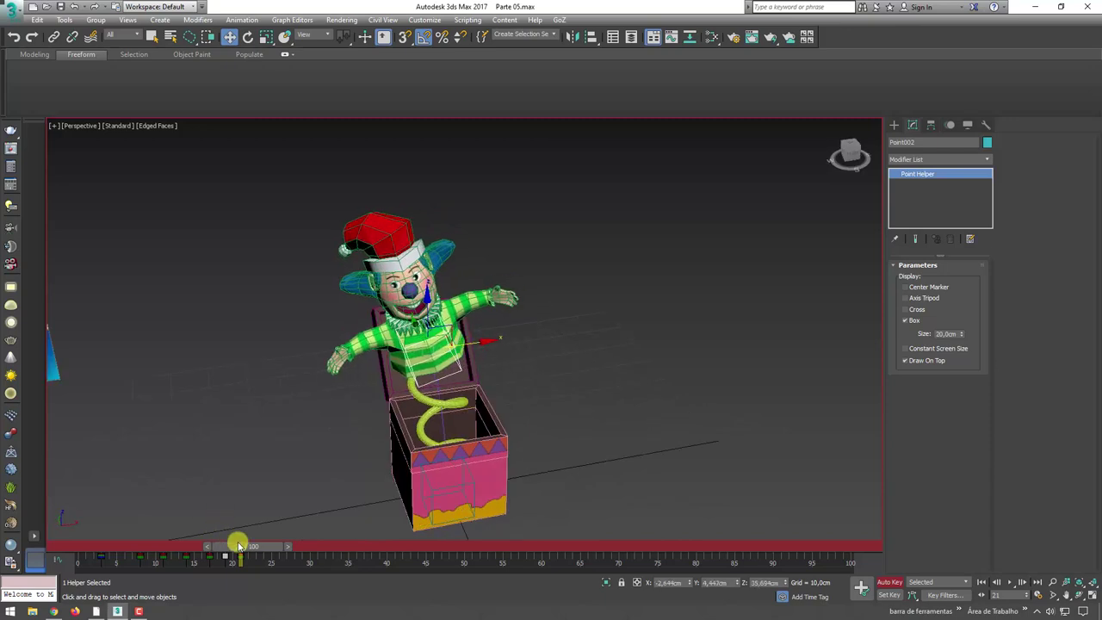
# At frame 21, rotate Point002 to bring the clown's upper body upright
pyautogui.moveTo(240, 545); pyautogui.dragTo(261, 549)
pyautogui.press('e')
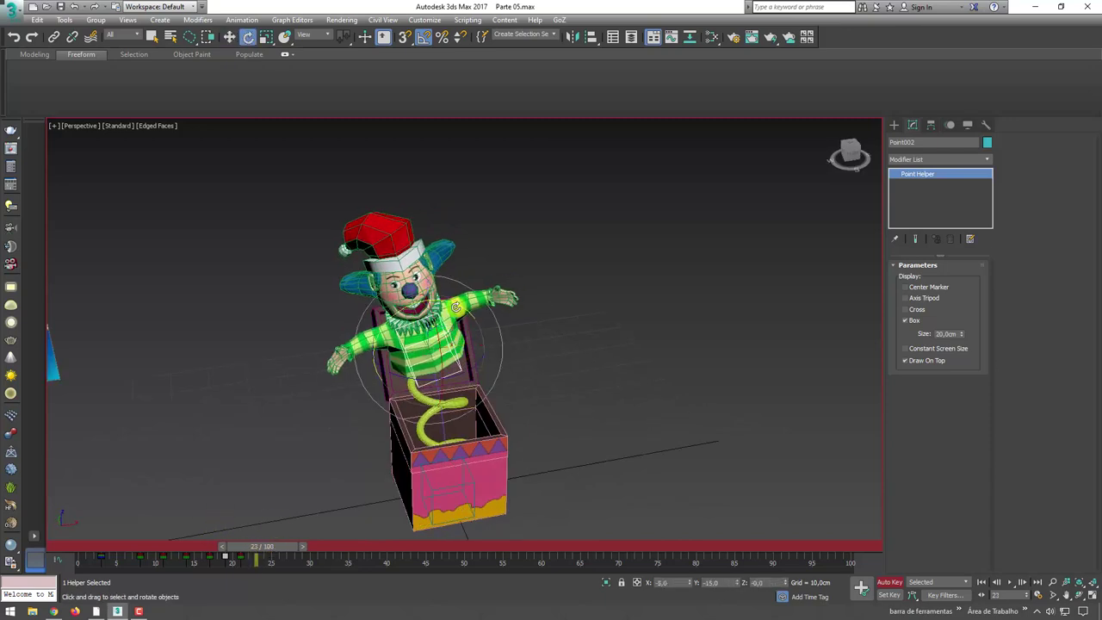
pyautogui.moveTo(465, 303); pyautogui.dragTo(454, 333)
pyautogui.press('w')
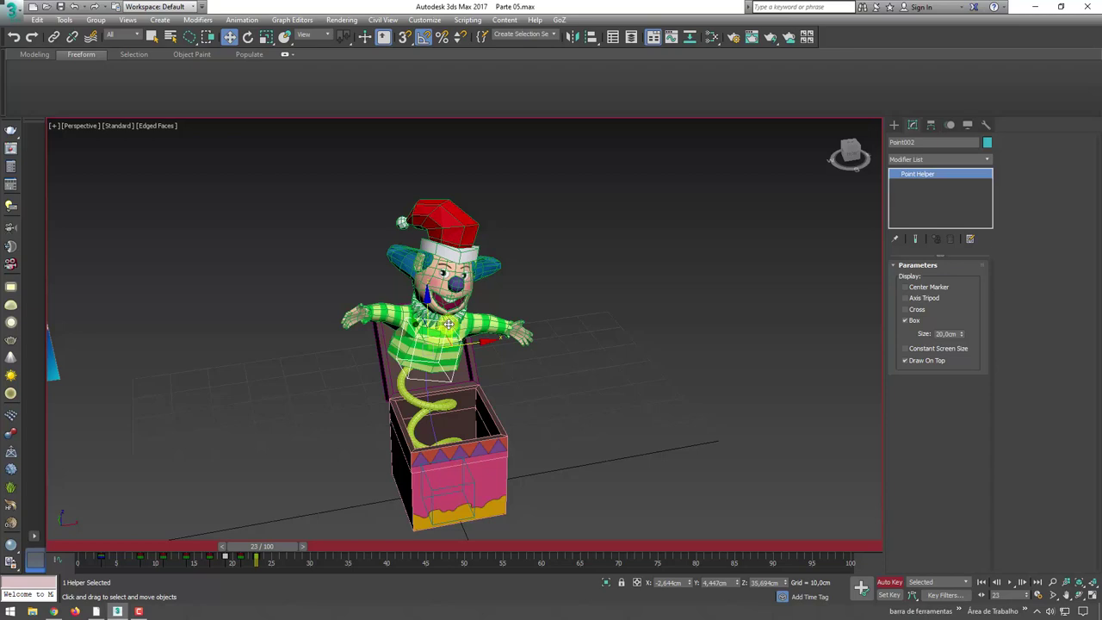
pyautogui.keyDown('alt'); pyautogui.moveTo(448, 324); pyautogui.dragTo(453, 425, button='middle'); pyautogui.keyUp('alt')
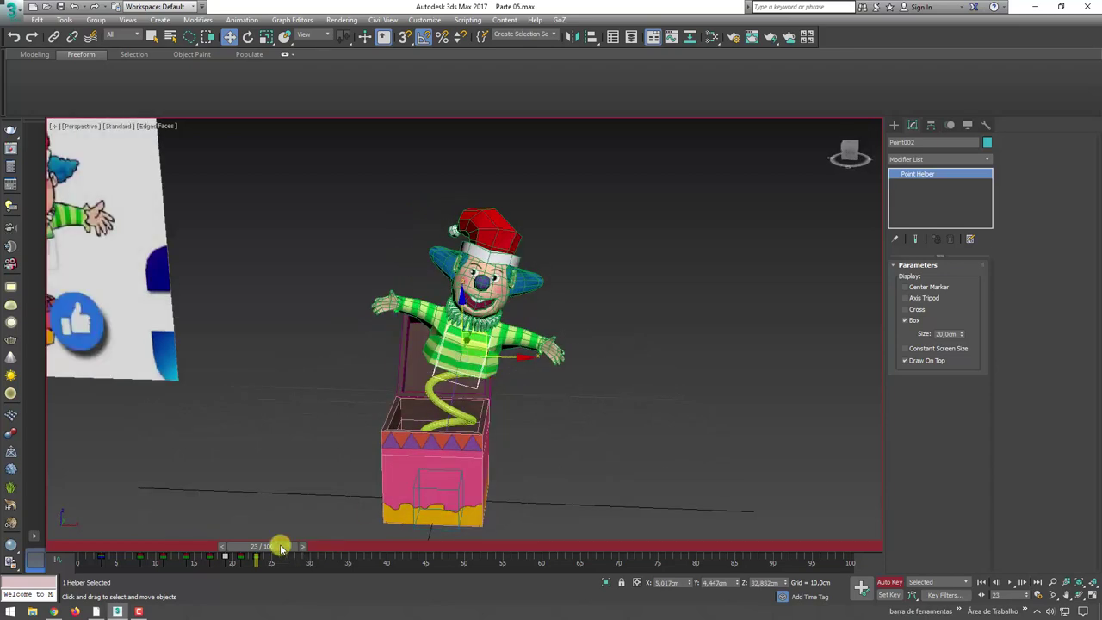
# At frame 25, tilt the clown about 5 degrees sideways and turn it left
pyautogui.moveTo(281, 548); pyautogui.dragTo(295, 542)
pyautogui.press('e')
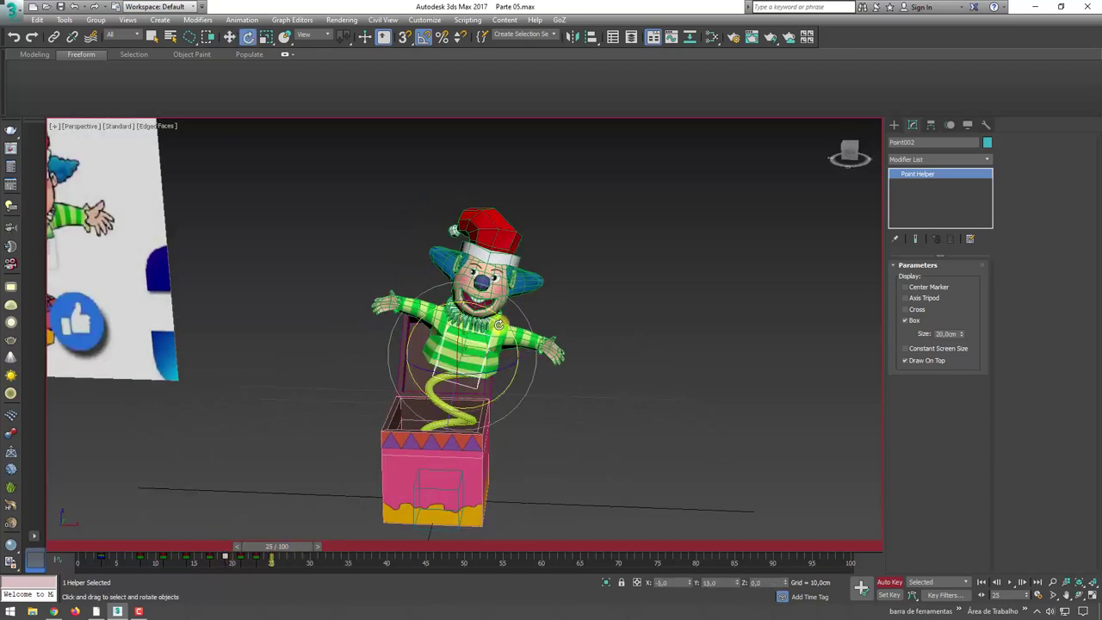
pyautogui.moveTo(508, 313); pyautogui.dragTo(469, 319)
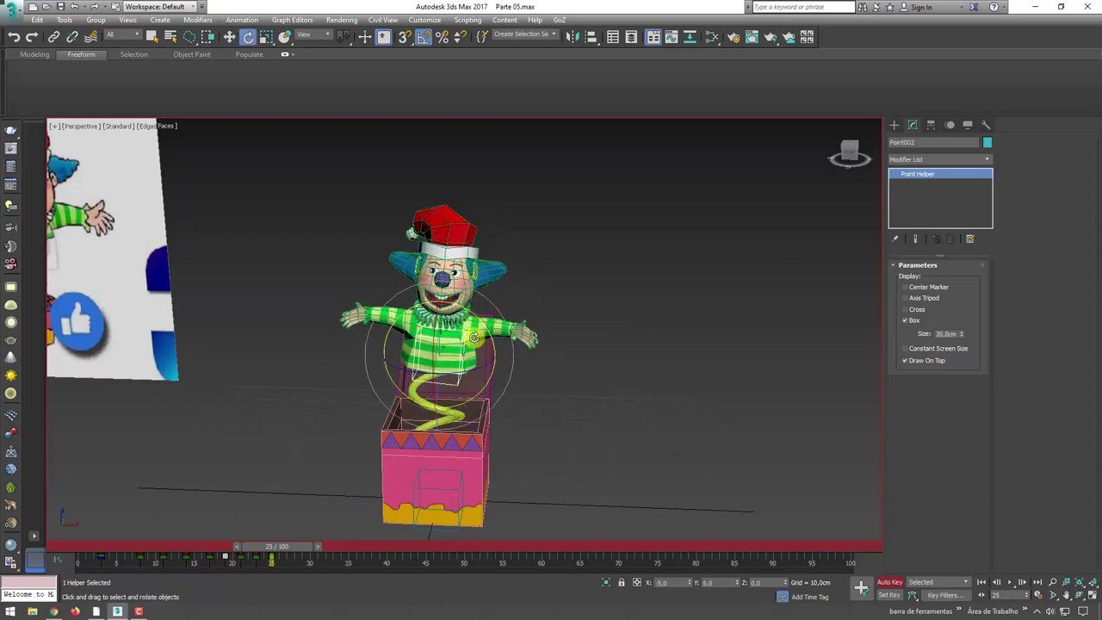
pyautogui.keyDown('alt'); pyautogui.moveTo(469, 319); pyautogui.dragTo(412, 325, button='middle'); pyautogui.keyUp('alt')
pyautogui.moveTo(400, 315); pyautogui.dragTo(412, 321)
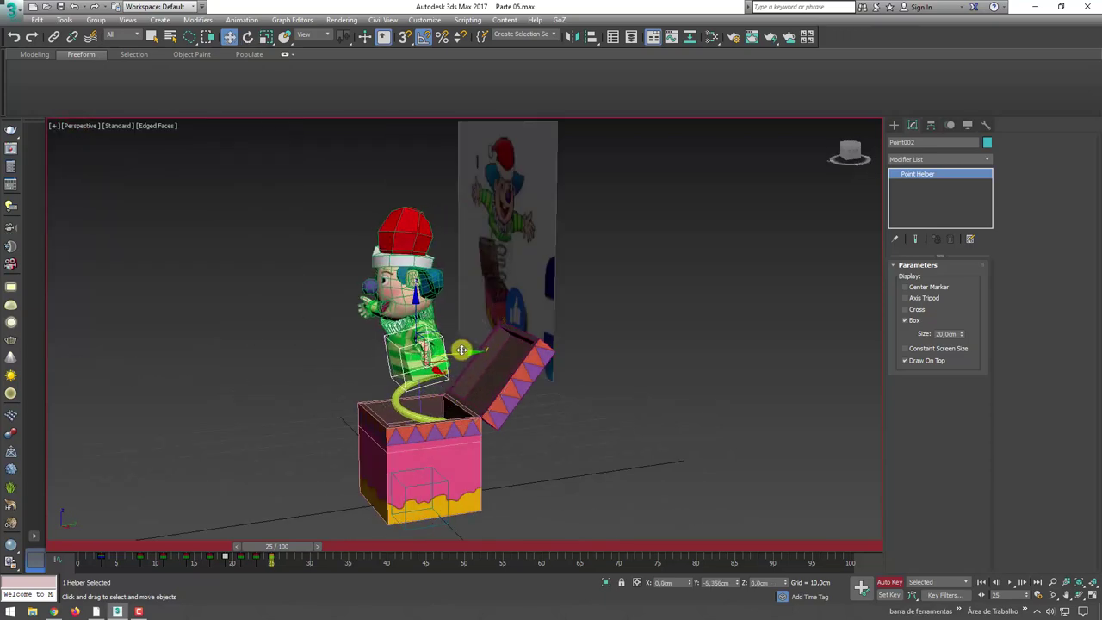
pyautogui.keyDown('alt'); pyautogui.moveTo(483, 352); pyautogui.dragTo(555, 349, button='middle'); pyautogui.keyUp('alt')
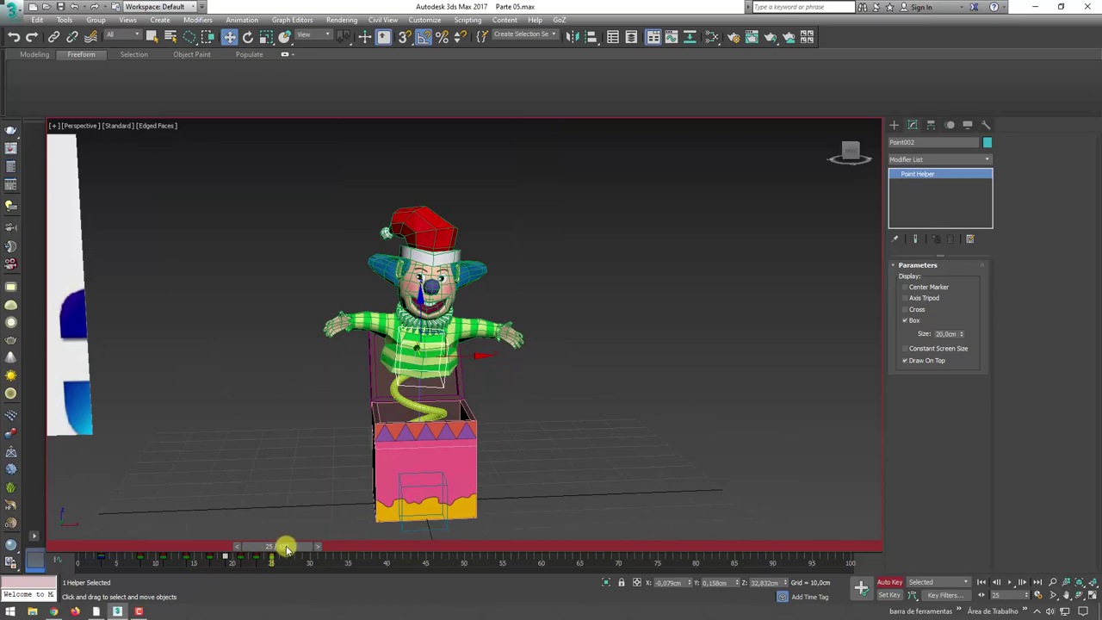
pyautogui.moveTo(286, 548)
pyautogui.mouseDown()
pyautogui.moveTo(92, 548)
pyautogui.moveTo(294, 548)
pyautogui.mouseUp()
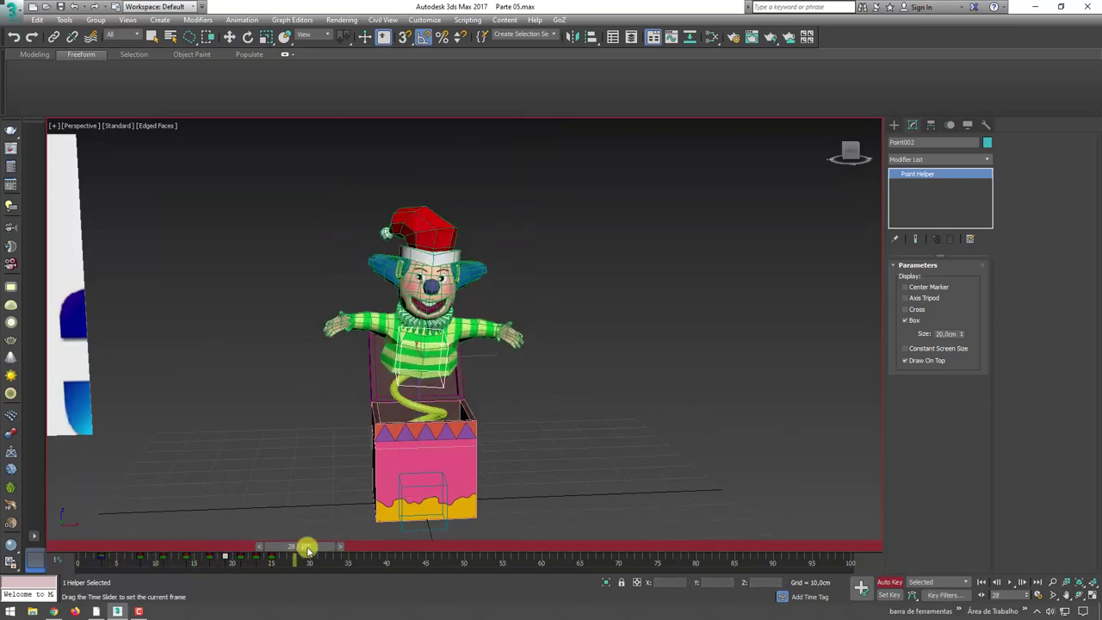
# Move Point002 so the clown's head and upper body tilt slightly further
pyautogui.press('w')
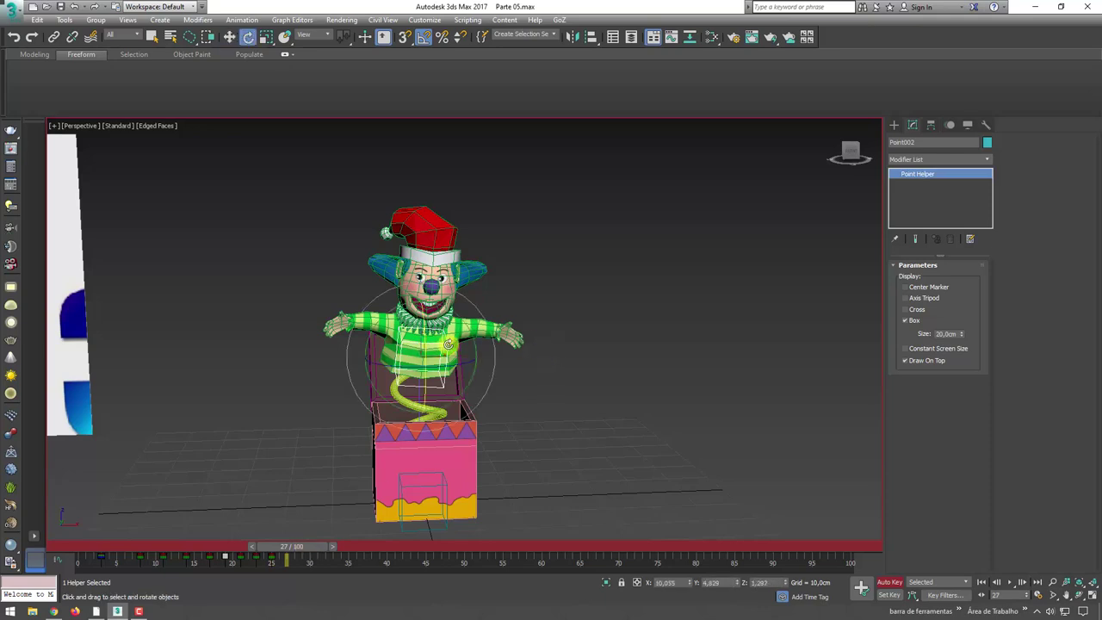
pyautogui.moveTo(449, 337); pyautogui.dragTo(461, 319)
pyautogui.keyDown('alt'); pyautogui.moveTo(457, 345); pyautogui.dragTo(483, 362, button='middle'); pyautogui.keyUp('alt')
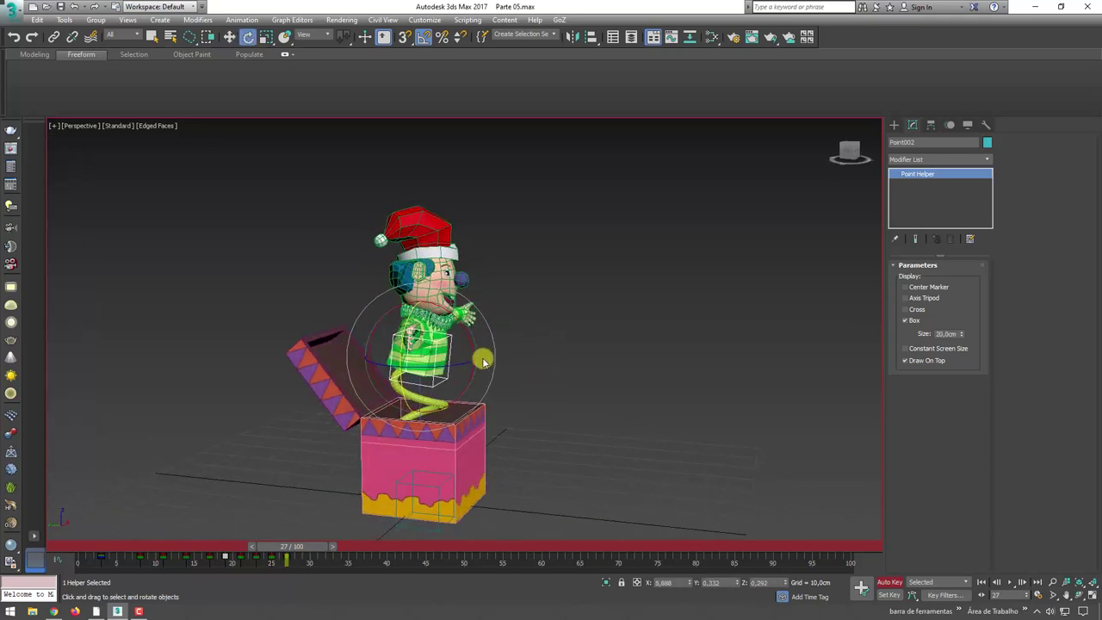
pyautogui.moveTo(467, 341); pyautogui.dragTo(466, 344)
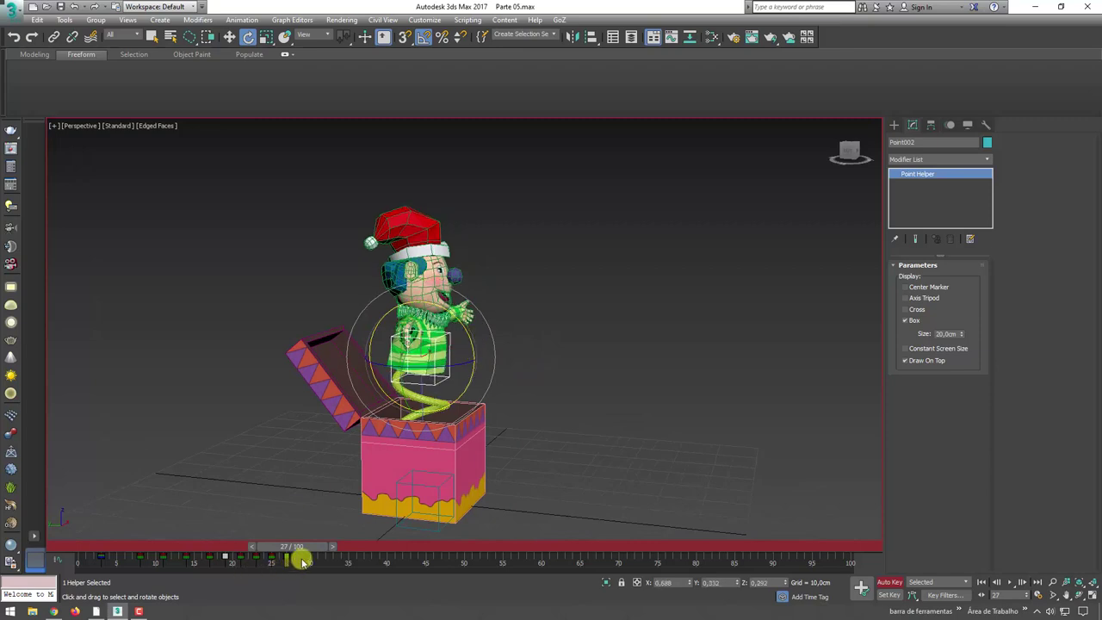
pyautogui.moveTo(295, 552)
pyautogui.mouseDown()
pyautogui.moveTo(100, 556)
pyautogui.moveTo(325, 552)
pyautogui.mouseUp()
# Shift the frame 27 key to frame 30 and key a 5-degree tilt at frame 35
pyautogui.press('e')
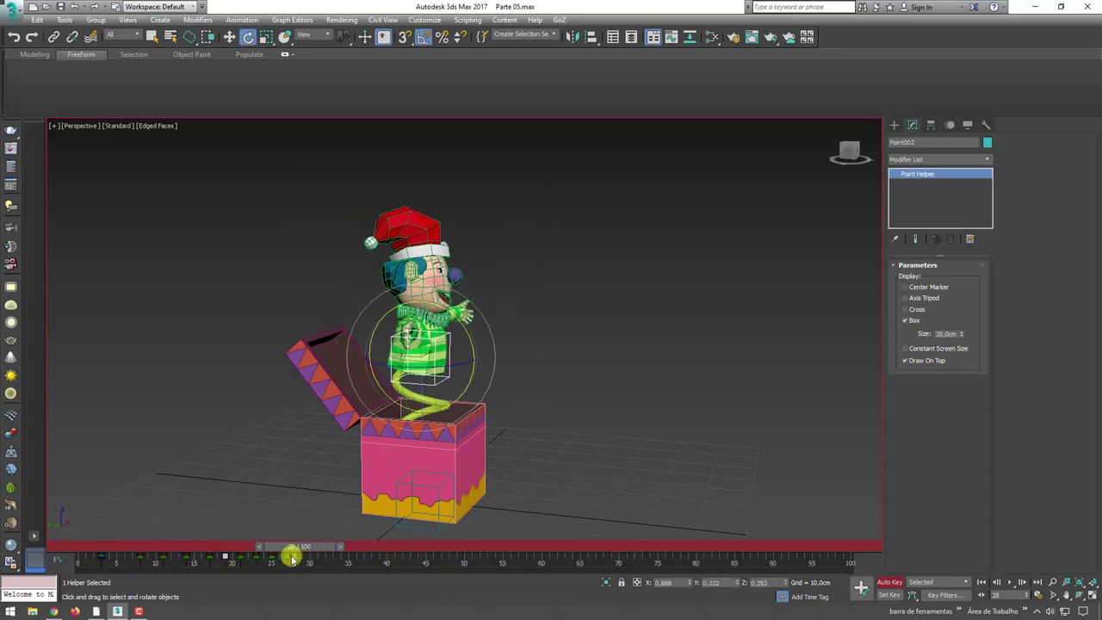
pyautogui.click(291, 559)
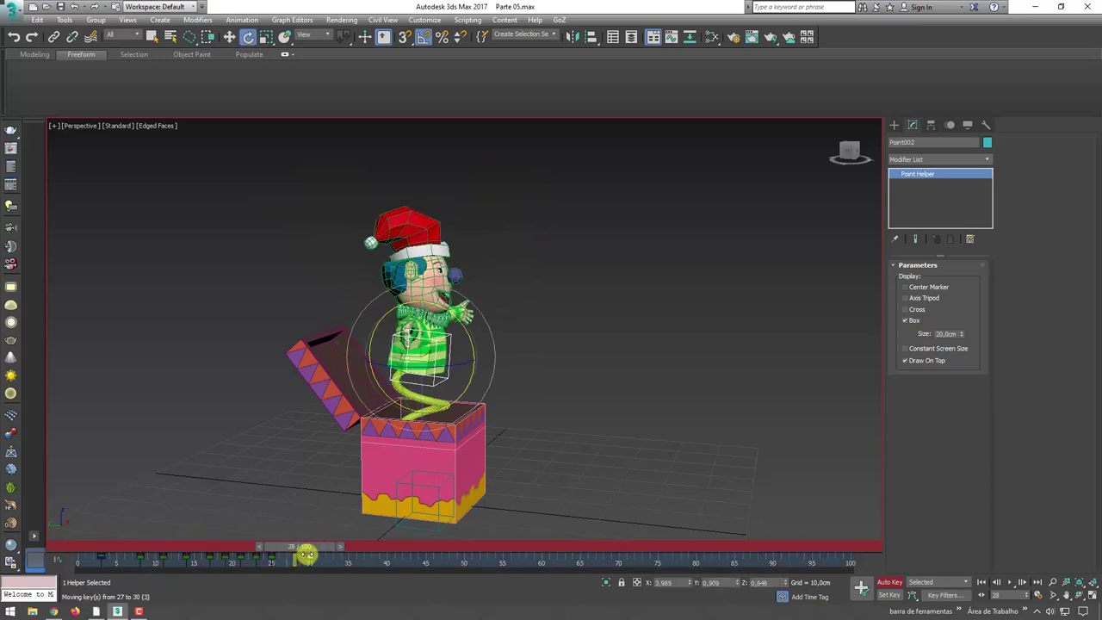
pyautogui.moveTo(305, 555)
pyautogui.mouseDown()
pyautogui.moveTo(215, 554)
pyautogui.moveTo(347, 553)
pyautogui.mouseUp()
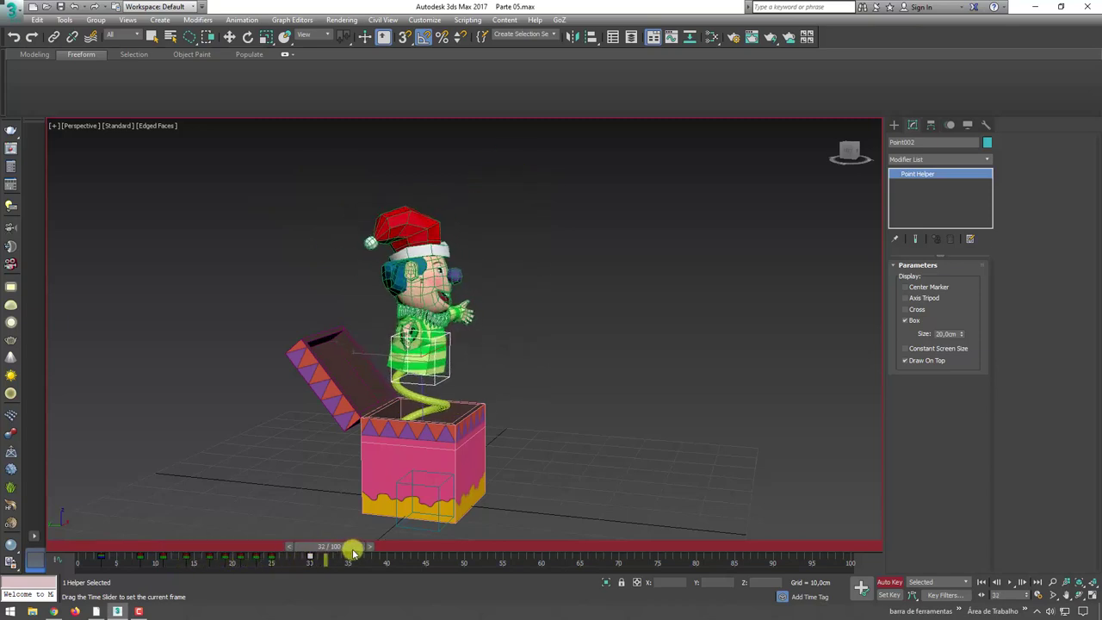
pyautogui.press('e')
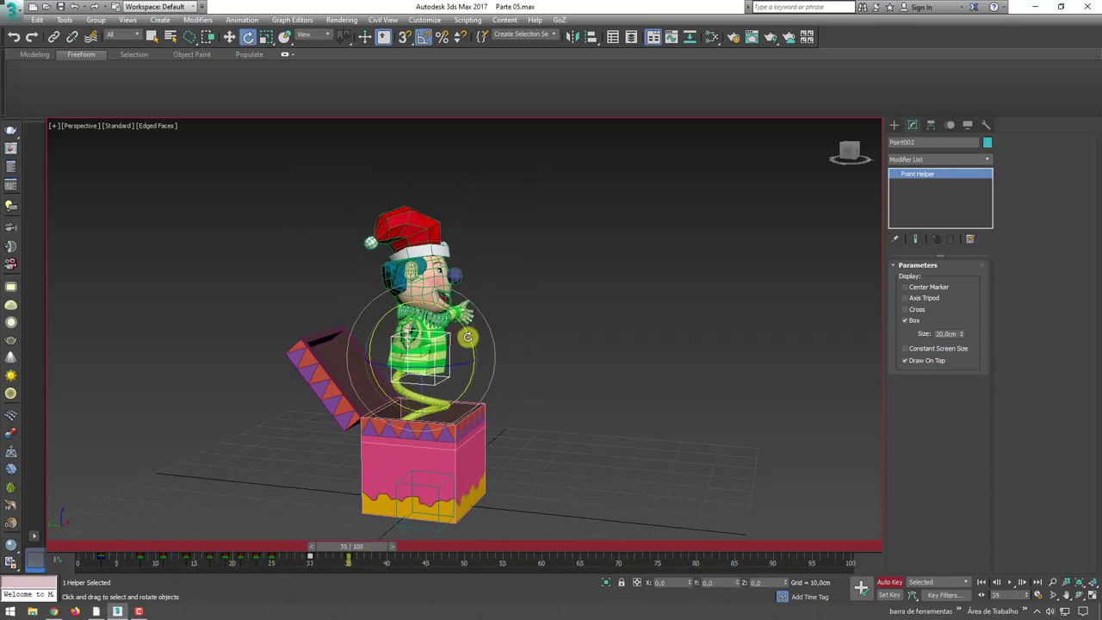
pyautogui.moveTo(468, 337); pyautogui.dragTo(465, 335)
# Turn off Auto Key, play the pop-out from frame 0, then stop around frame 15
pyautogui.moveTo(381, 549); pyautogui.dragTo(69, 560)
pyautogui.moveTo(361, 405)
pyautogui.keyDown('alt'); pyautogui.mouseDown(button='middle')
pyautogui.moveTo(385, 392)
pyautogui.moveTo(394, 406)
pyautogui.mouseUp(button='middle'); pyautogui.keyUp('alt')
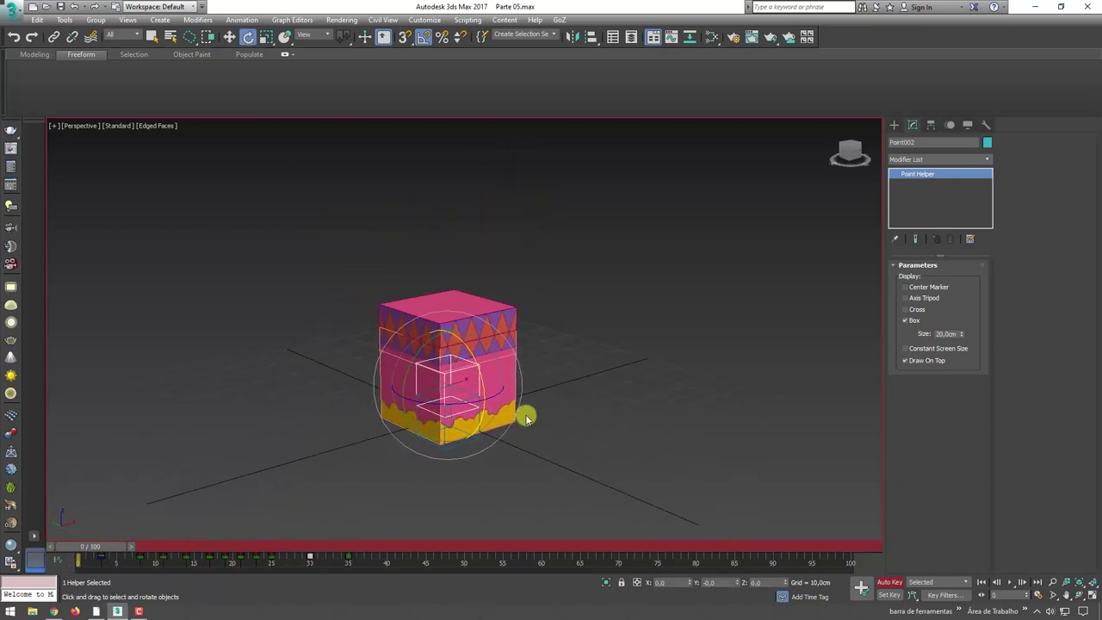
pyautogui.moveTo(688, 463); pyautogui.dragTo(758, 497, button='middle')
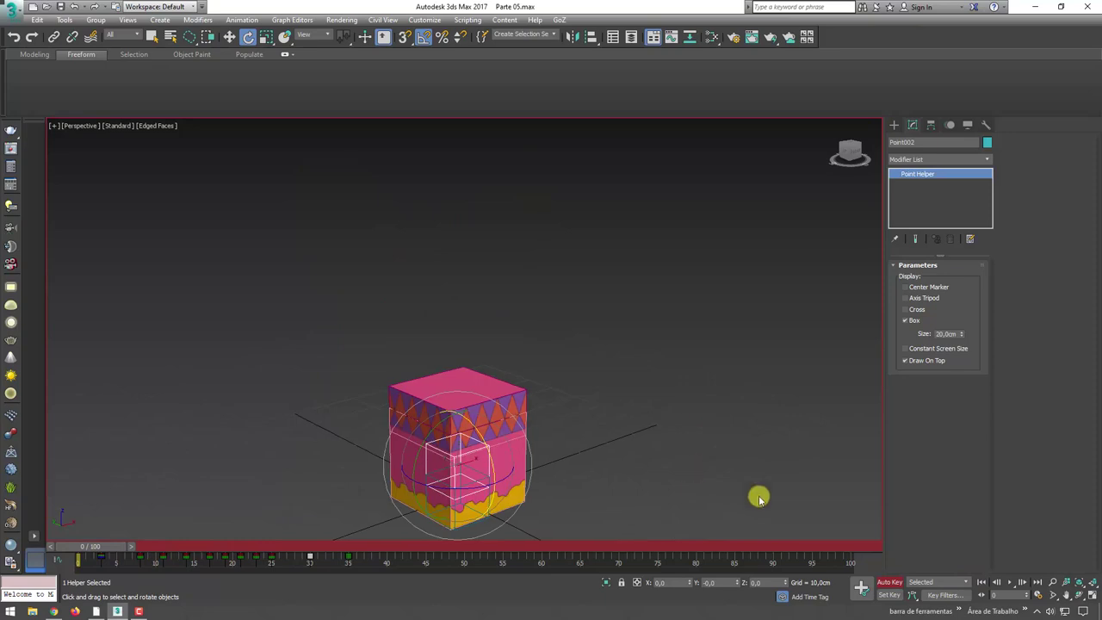
pyautogui.click(888, 584)
pyautogui.click(1010, 582)
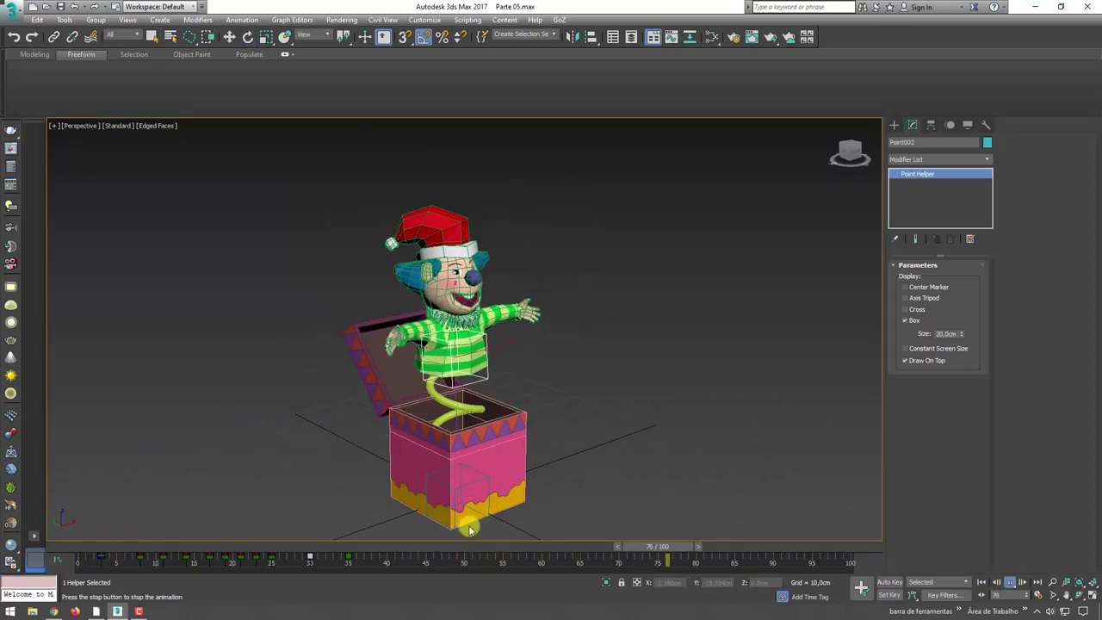
pyautogui.moveTo(384, 551)
pyautogui.mouseDown()
pyautogui.moveTo(74, 541)
pyautogui.moveTo(209, 551)
pyautogui.moveTo(196, 549)
pyautogui.mouseUp()
pyautogui.press('e')
pyautogui.click(773, 301)
# Add Flex on top of palhaço 01's Morpher and scrub frames 5–18 to preview the wobble
pyautogui.click(545, 242)
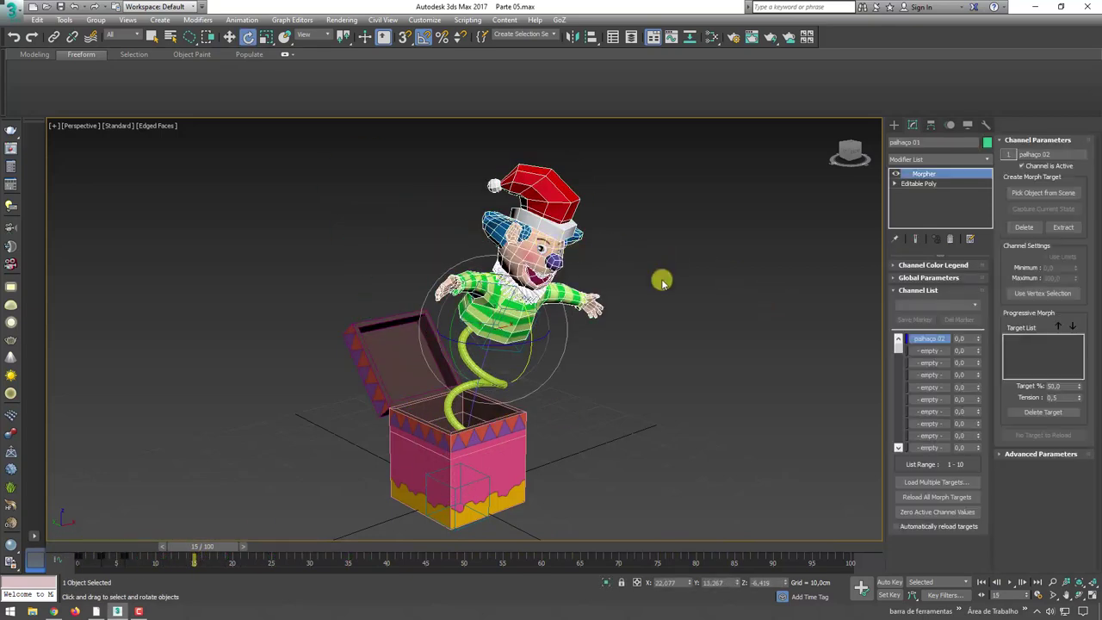
pyautogui.click(990, 161)
pyautogui.moveTo(987, 180); pyautogui.dragTo(990, 267)
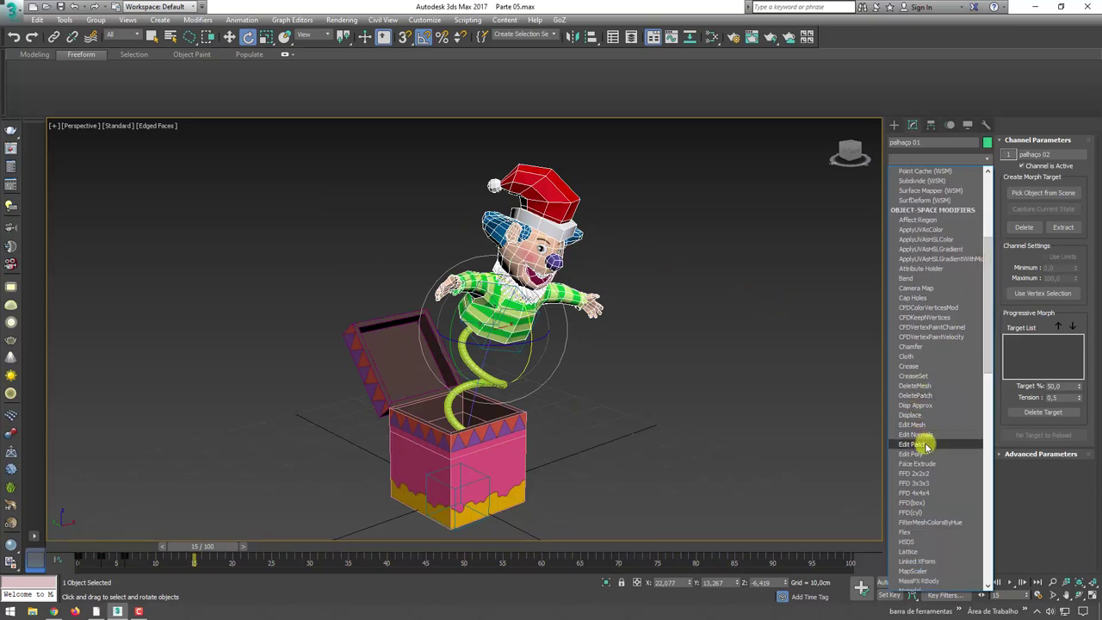
pyautogui.scroll(-1, 923, 352)
pyautogui.scroll(-2, 923, 355)
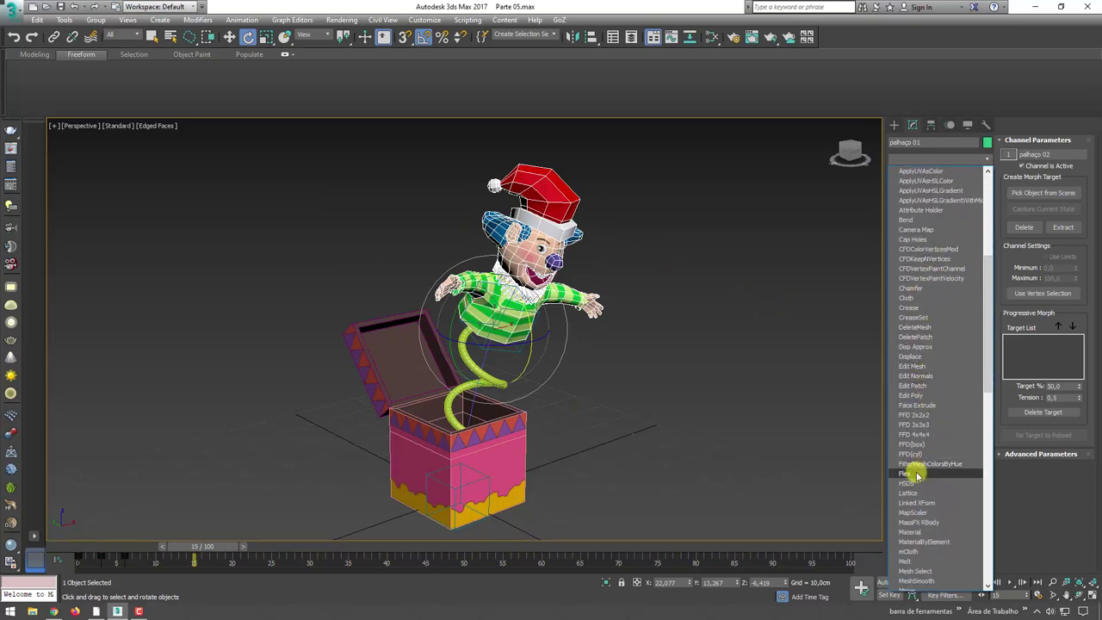
pyautogui.click(914, 473)
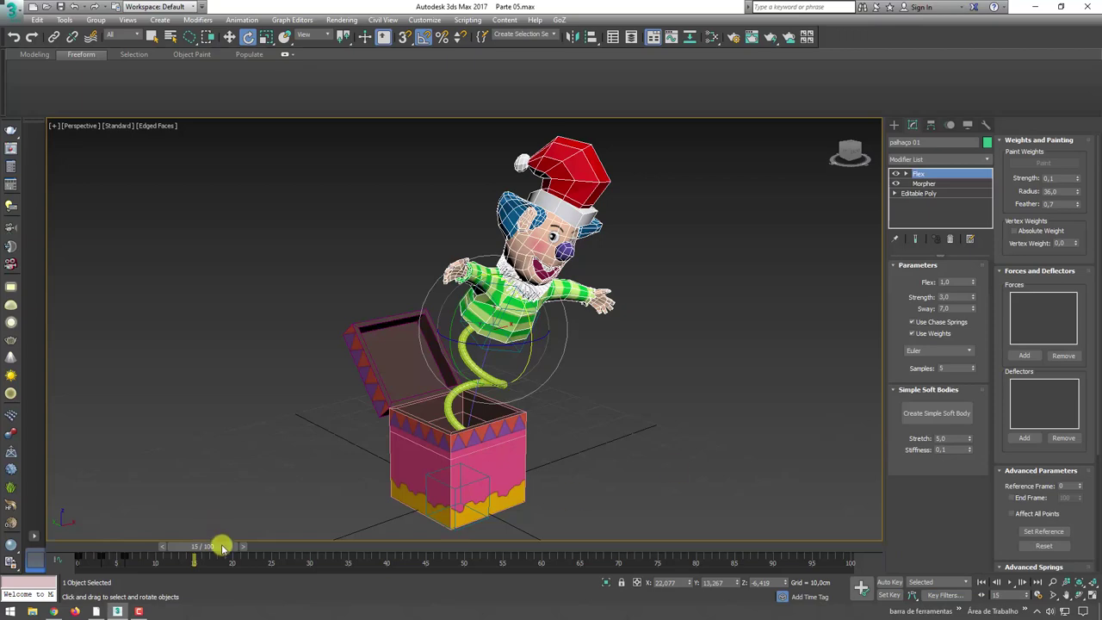
pyautogui.moveTo(222, 548)
pyautogui.mouseDown()
pyautogui.moveTo(98, 552)
pyautogui.moveTo(168, 556)
pyautogui.moveTo(271, 529)
pyautogui.moveTo(141, 564)
pyautogui.mouseUp()
# With Auto Key on, reset Flex to 0, key it to 1,0 at frame 8, and scrub to check
pyautogui.press('e')
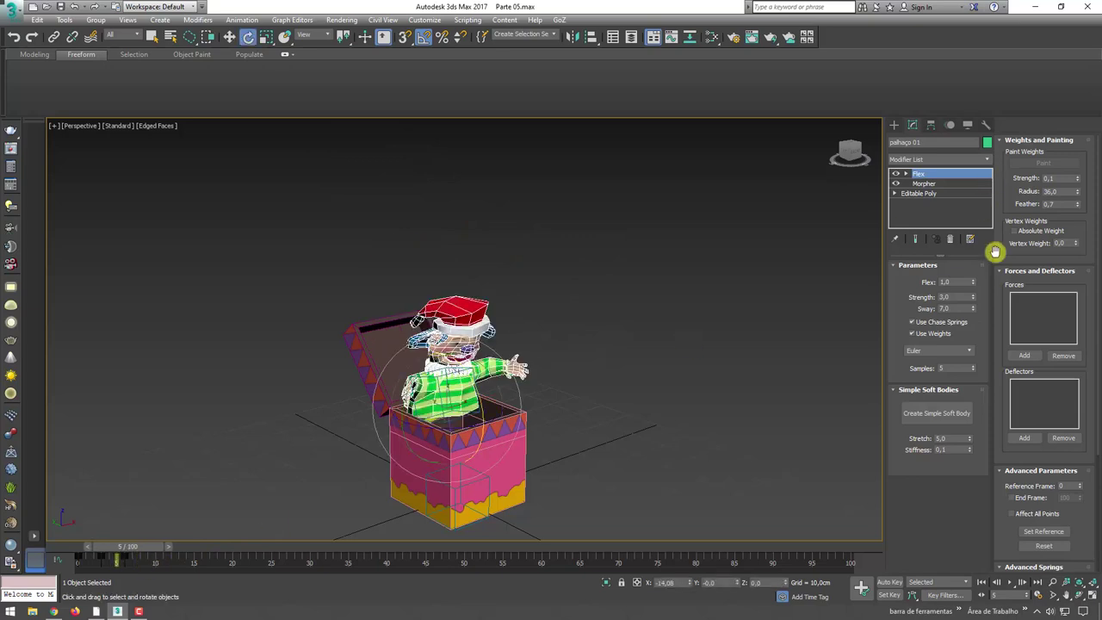
pyautogui.click(892, 583)
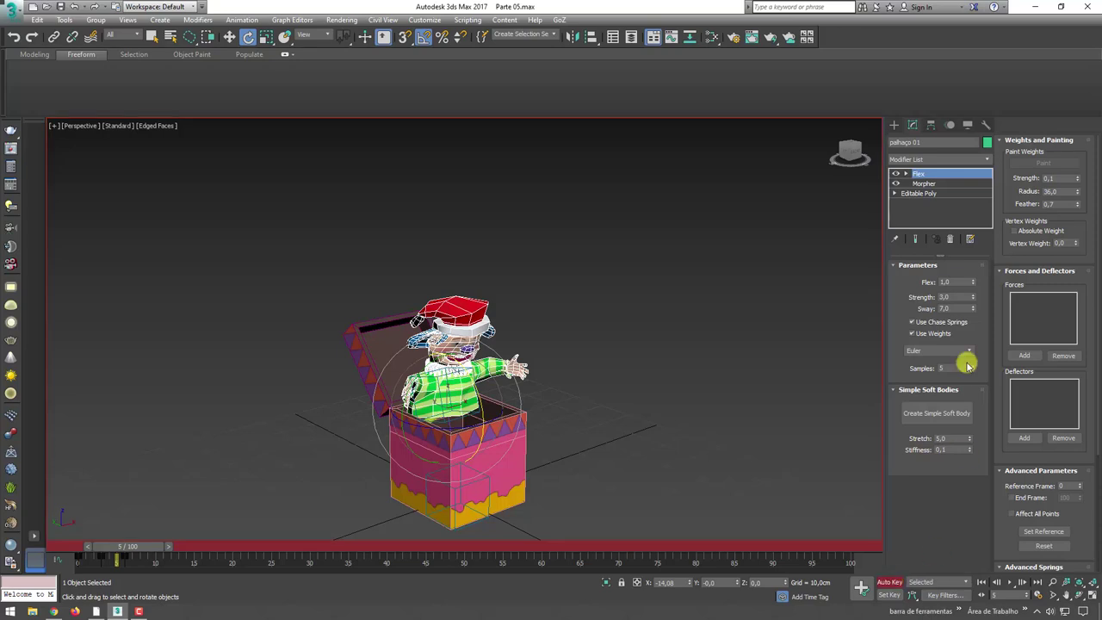
pyautogui.rightClick(973, 281)
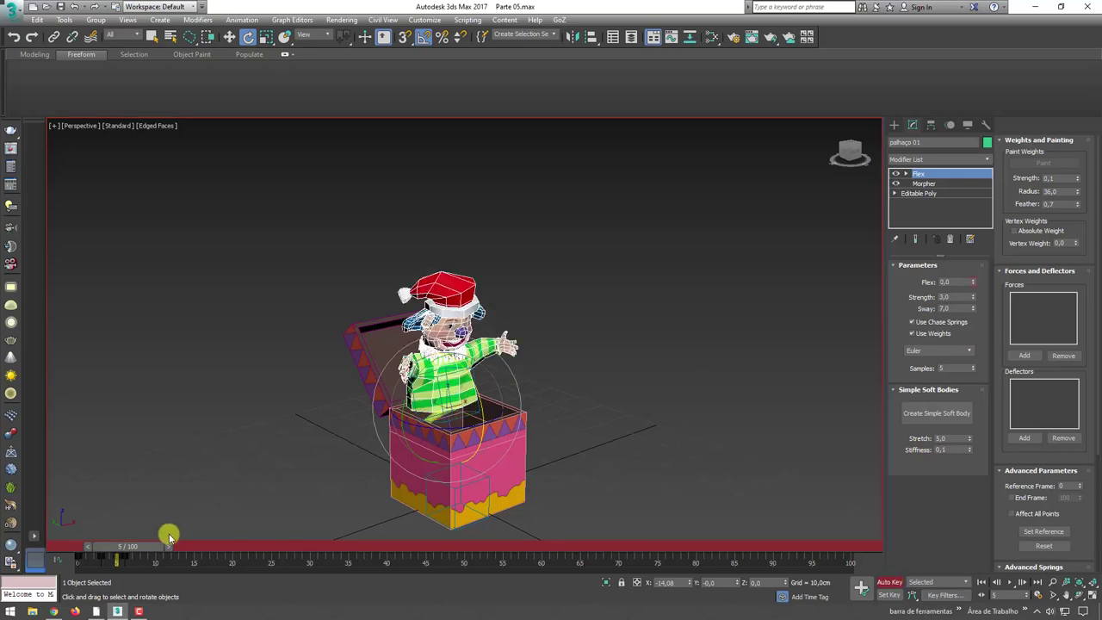
pyautogui.moveTo(149, 550); pyautogui.dragTo(169, 547)
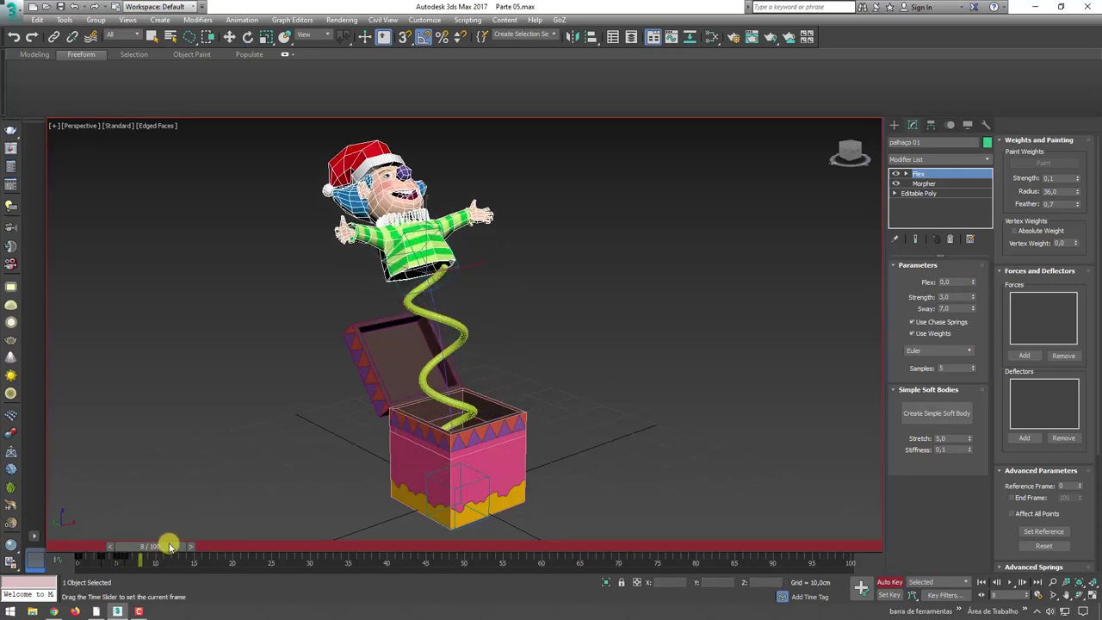
pyautogui.press('e')
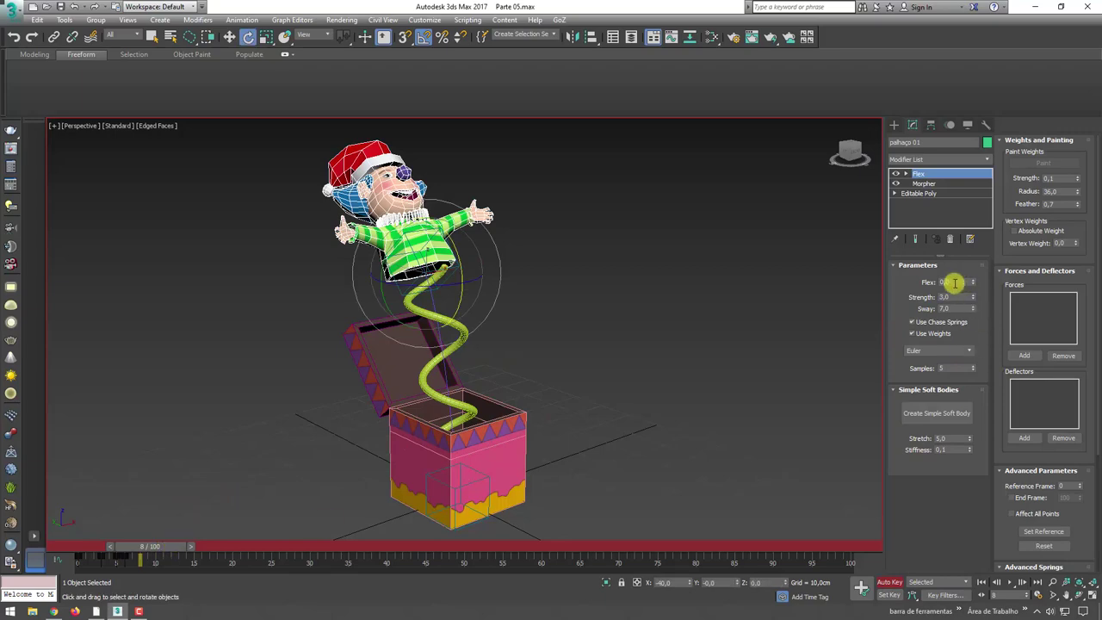
pyautogui.write('1')
pyautogui.press('Return')
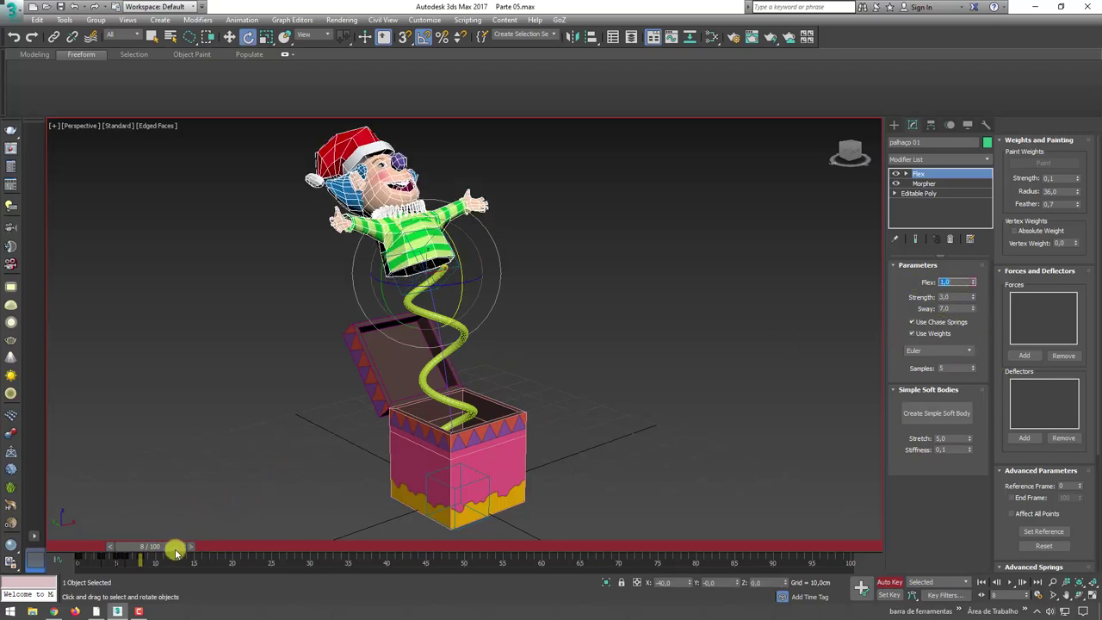
pyautogui.moveTo(175, 551)
pyautogui.mouseDown()
pyautogui.moveTo(255, 529)
pyautogui.moveTo(336, 524)
pyautogui.moveTo(546, 536)
pyautogui.moveTo(188, 547)
pyautogui.moveTo(177, 536)
pyautogui.moveTo(312, 535)
pyautogui.moveTo(351, 522)
pyautogui.mouseUp()
pyautogui.press('e')
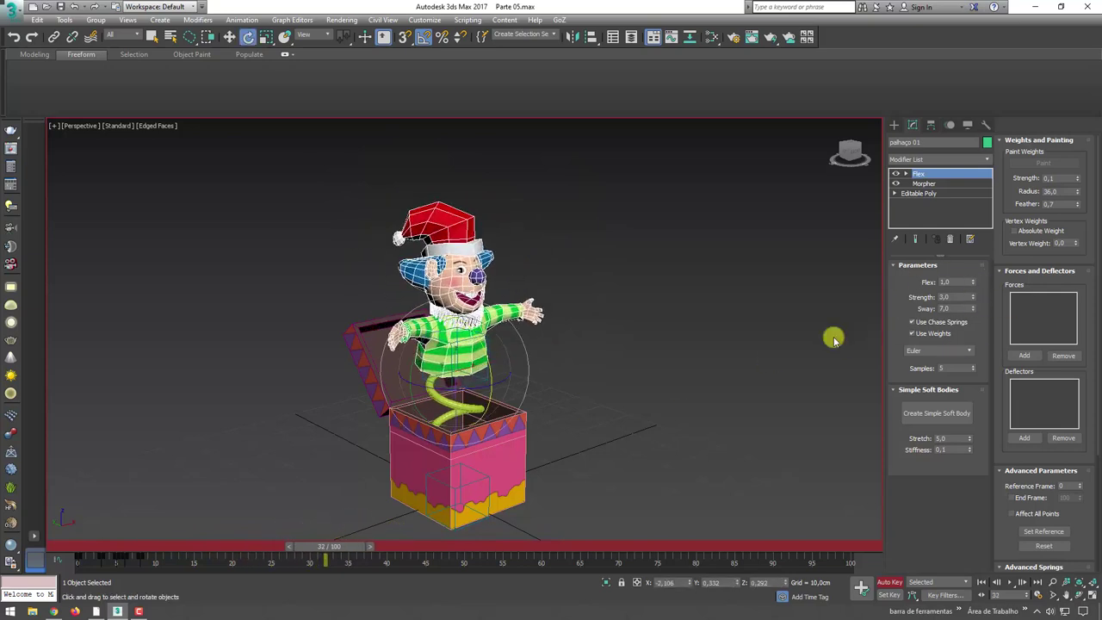
# Turn off Auto Key and select the helix spring
pyautogui.click(901, 585)
pyautogui.click(602, 371)
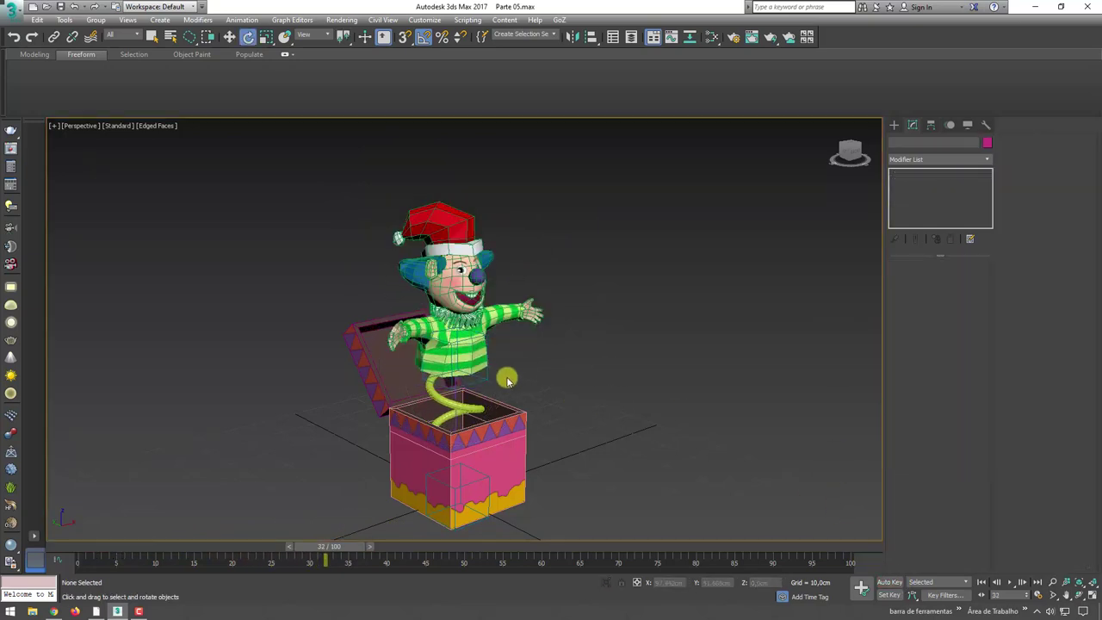
pyautogui.click(486, 379)
pyautogui.press('z')
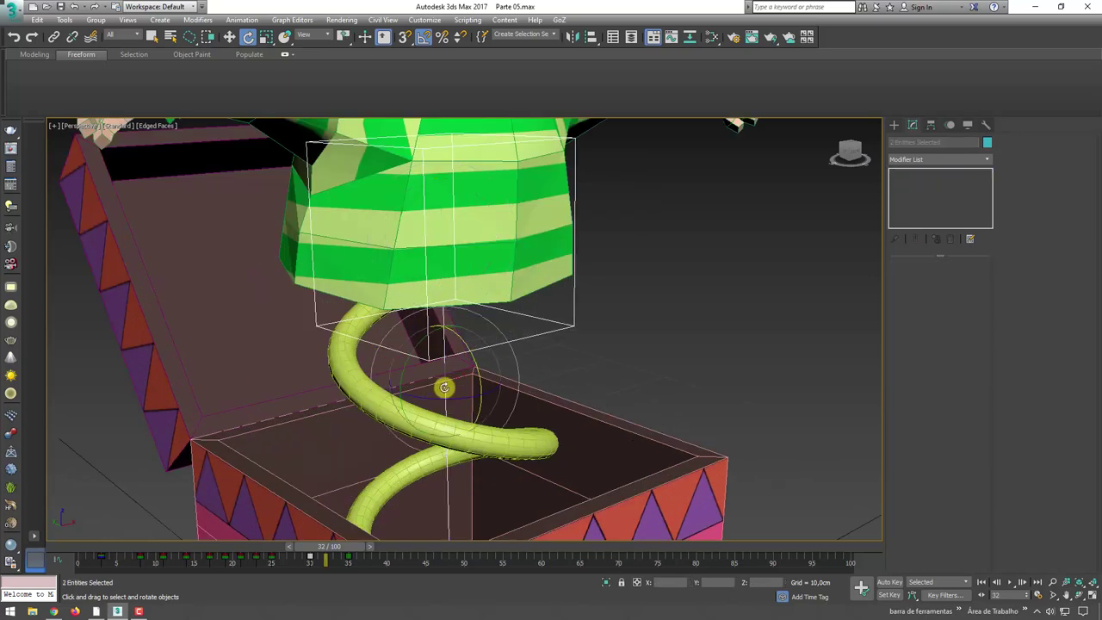
pyautogui.rightClick(452, 376)
pyautogui.click(475, 352)
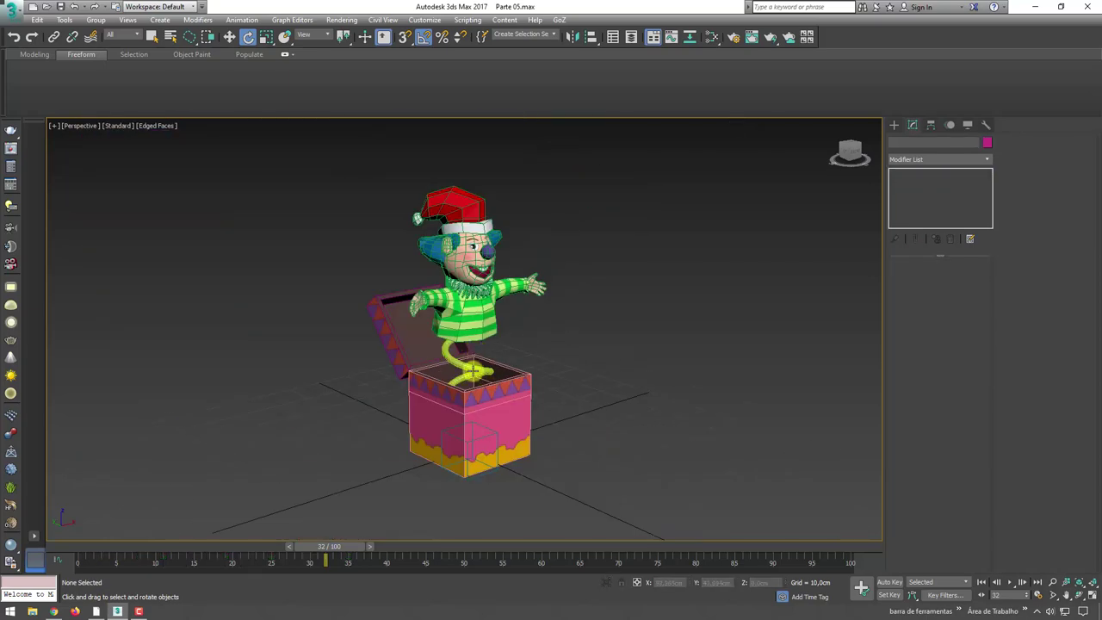
pyautogui.click(473, 370)
pyautogui.keyDown('alt'); pyautogui.moveTo(563, 376); pyautogui.dragTo(668, 215, button='middle'); pyautogui.keyUp('alt')
# In the Slate Material Editor, Shift-drag a copy of Material #46
pyautogui.click(713, 38)
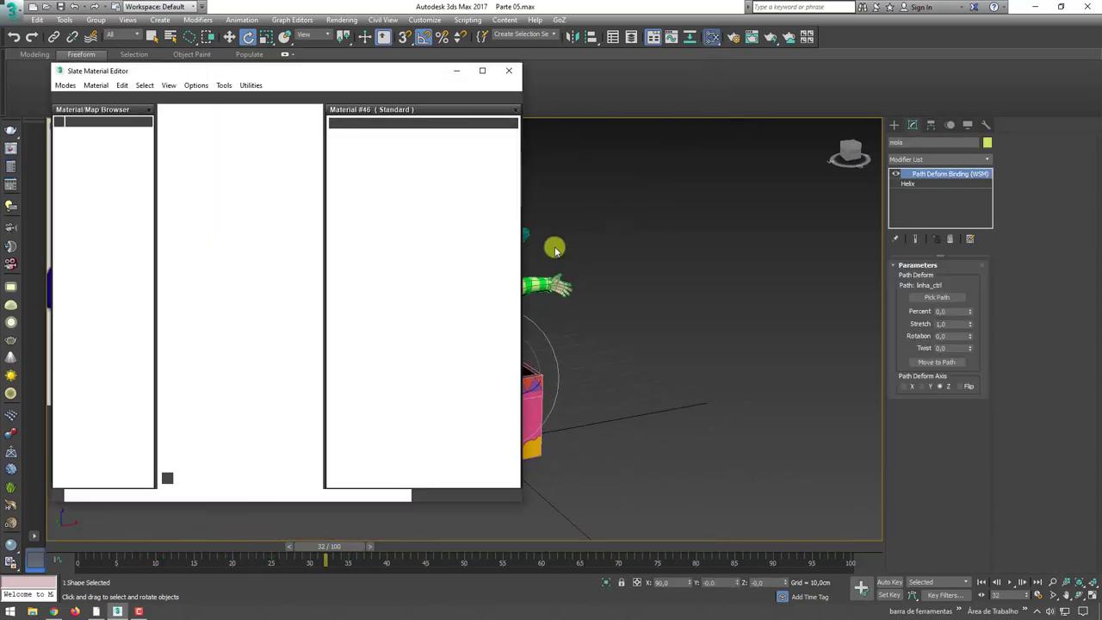
pyautogui.moveTo(233, 308); pyautogui.dragTo(290, 287)
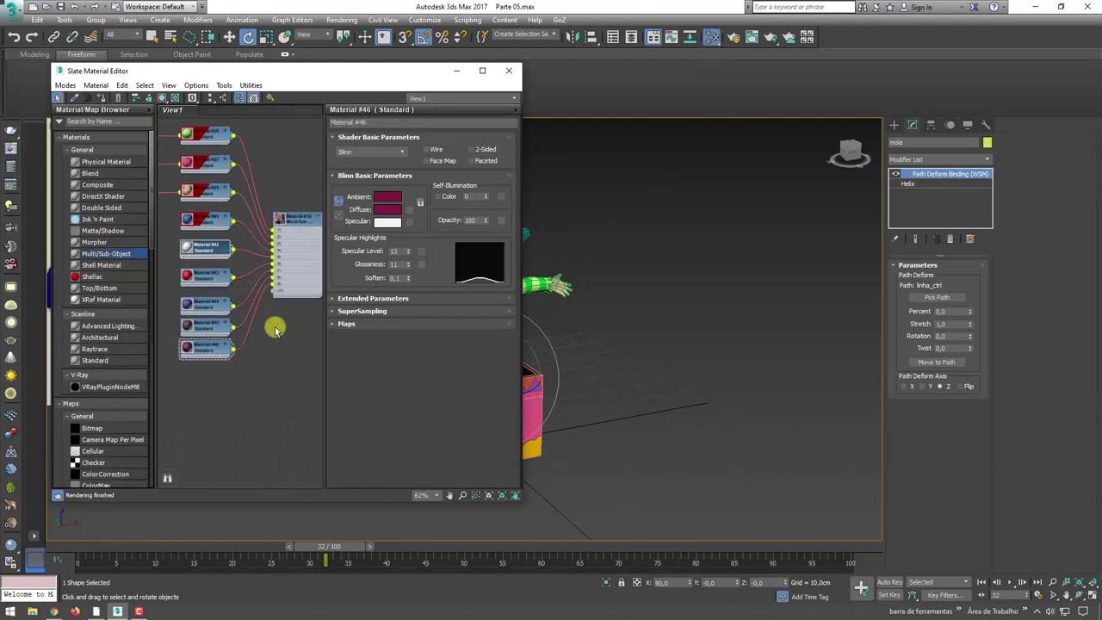
pyautogui.moveTo(276, 330); pyautogui.dragTo(231, 348, button='middle')
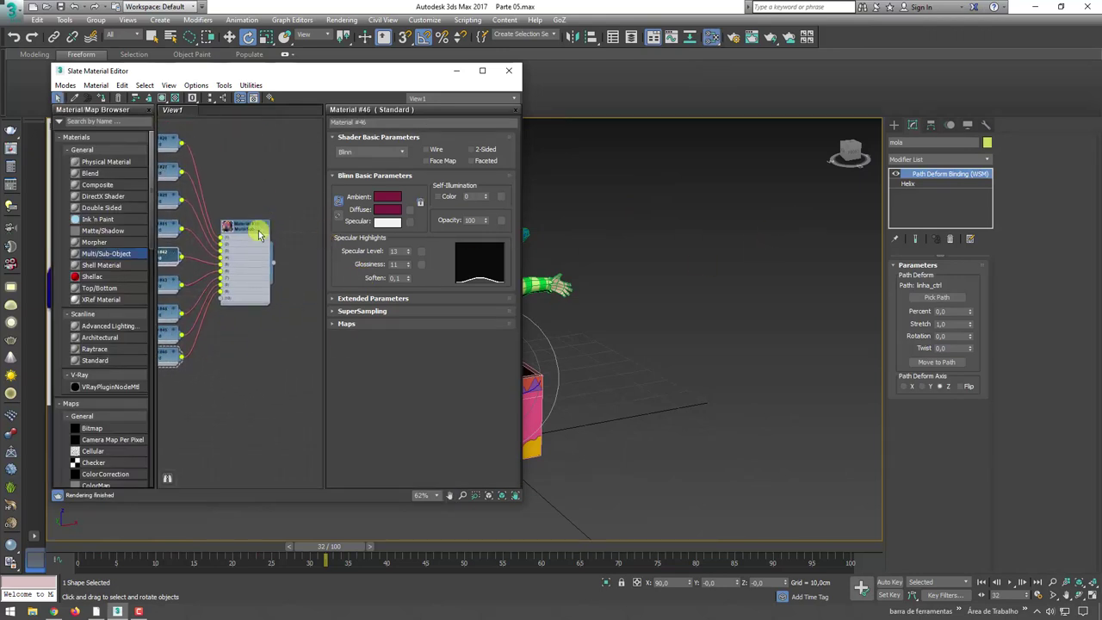
pyautogui.moveTo(259, 234); pyautogui.dragTo(313, 249, button='middle')
pyautogui.scroll(2, 243, 339)
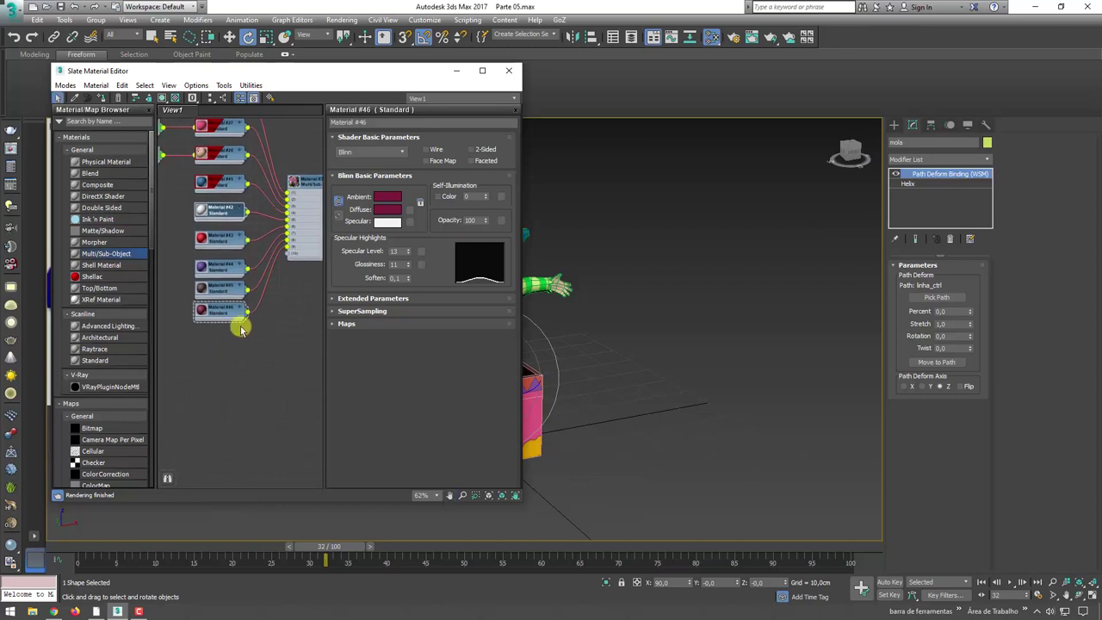
pyautogui.keyDown('shift'); pyautogui.moveTo(223, 314); pyautogui.dragTo(223, 369); pyautogui.keyUp('shift')
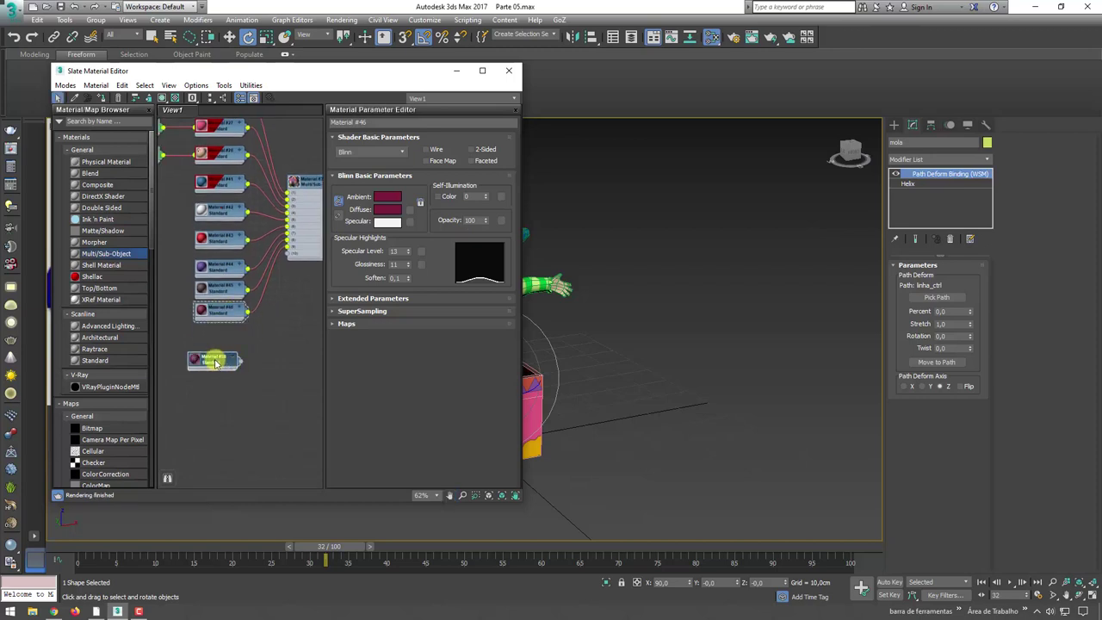
pyautogui.doubleClick(216, 363)
# Set the copy's Diffuse to light grey (139,138,138) and assign it to the spring
pyautogui.click(384, 210)
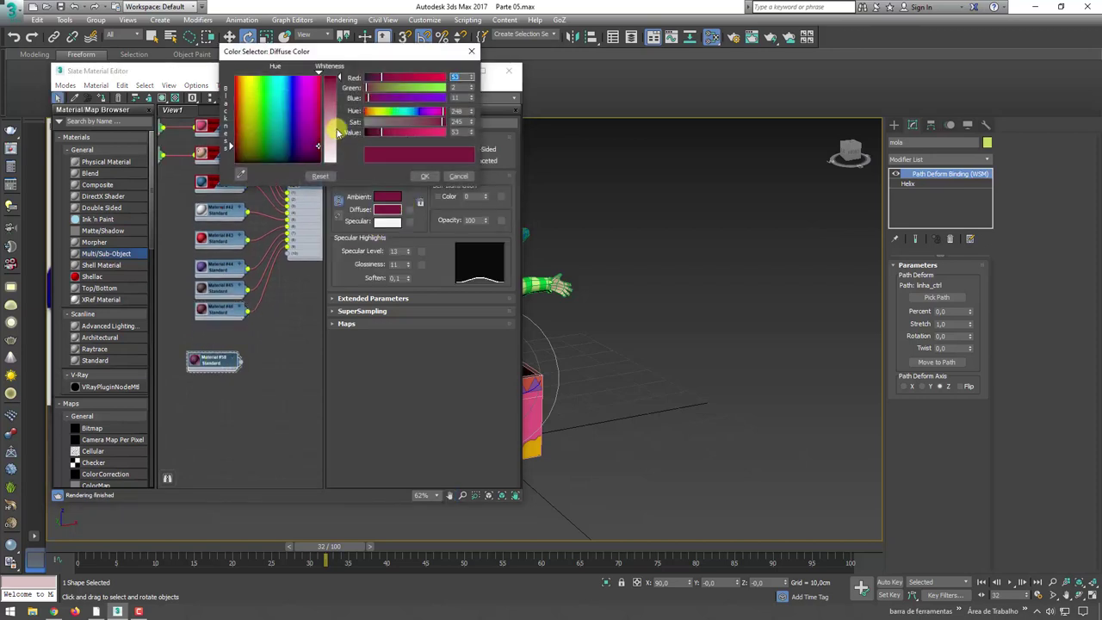
pyautogui.moveTo(338, 131); pyautogui.dragTo(336, 125)
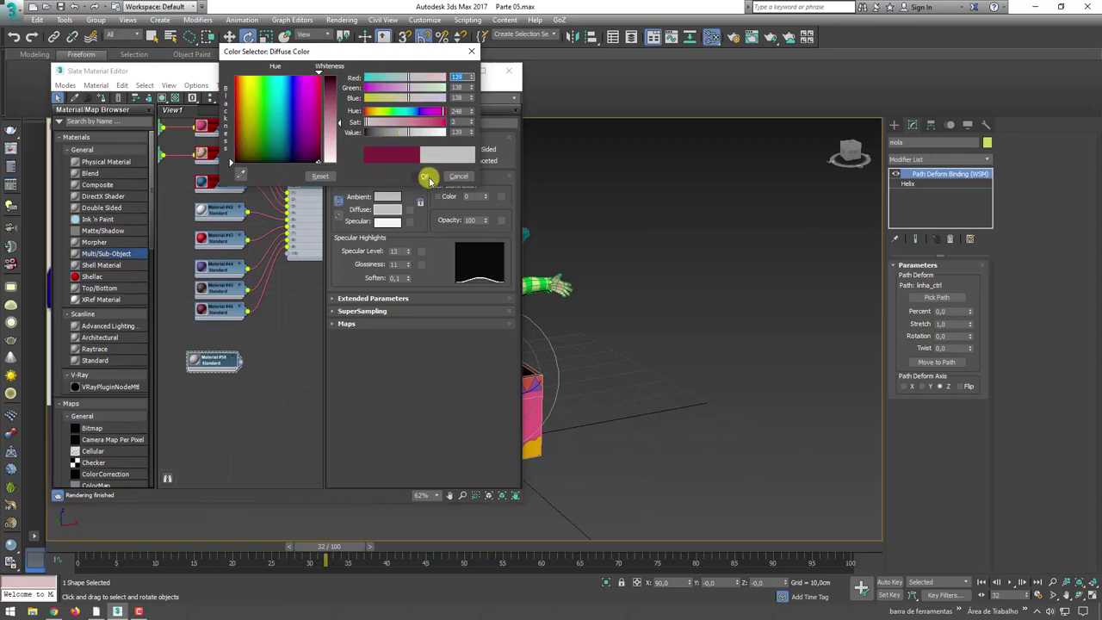
pyautogui.click(427, 178)
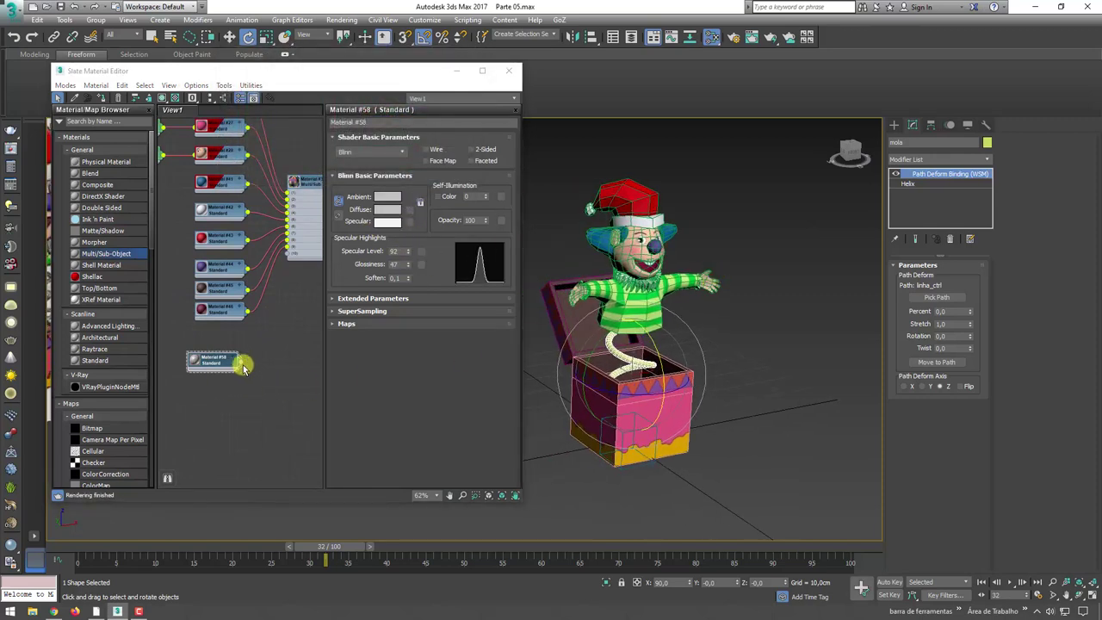
pyautogui.moveTo(243, 365); pyautogui.dragTo(644, 387)
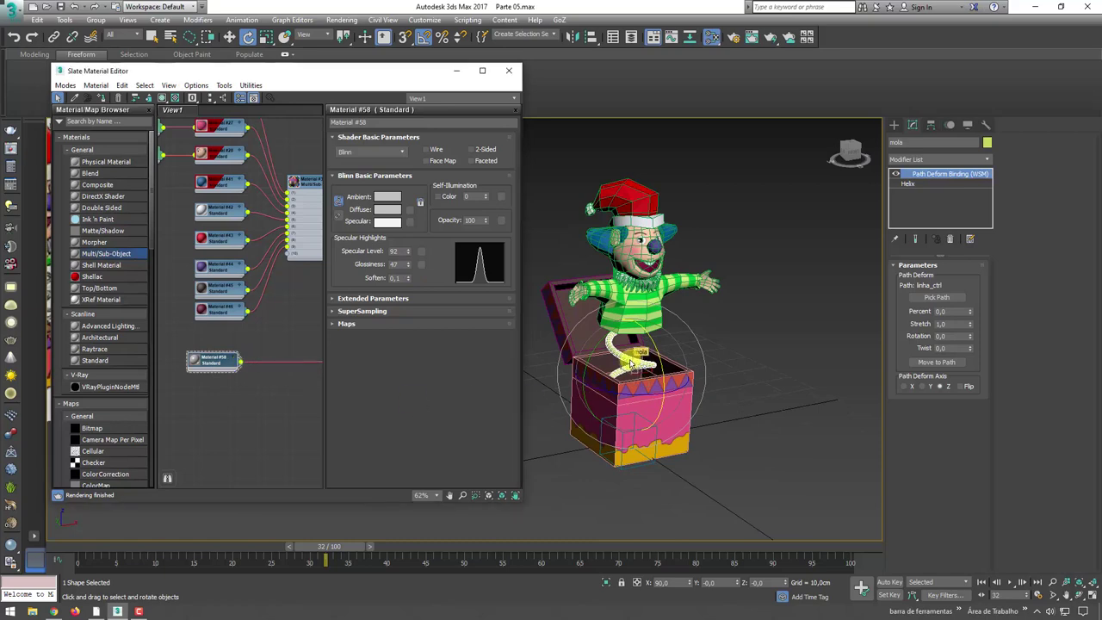
pyautogui.click(506, 70)
# Turn off edged faces, play the animation through to frame 95, and select the clown
pyautogui.click(651, 325)
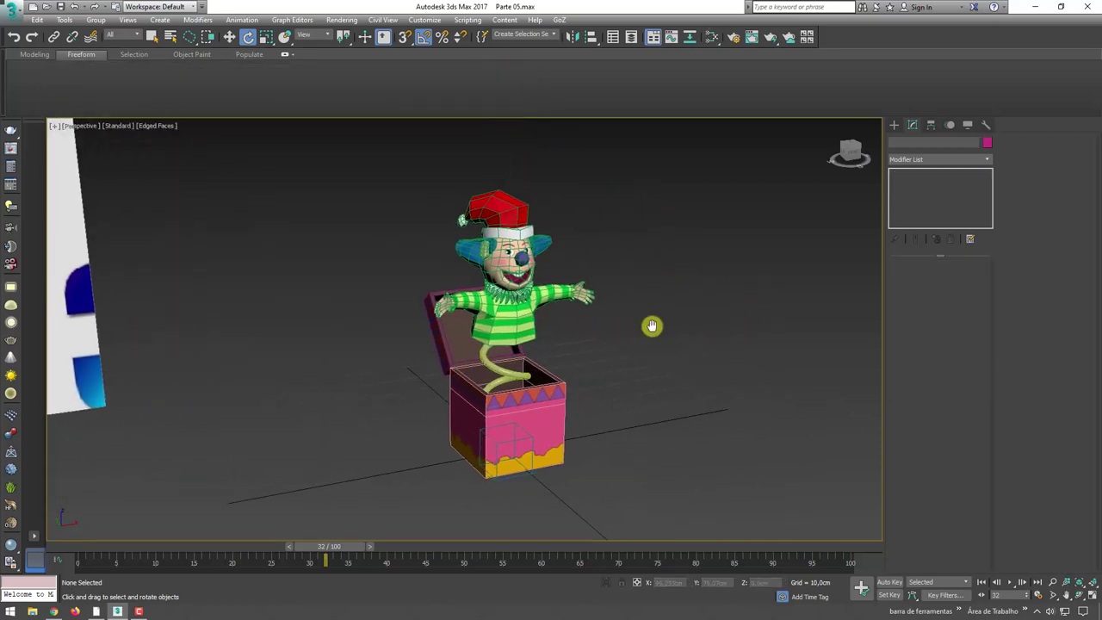
pyautogui.press('F3')
pyautogui.press('F3')
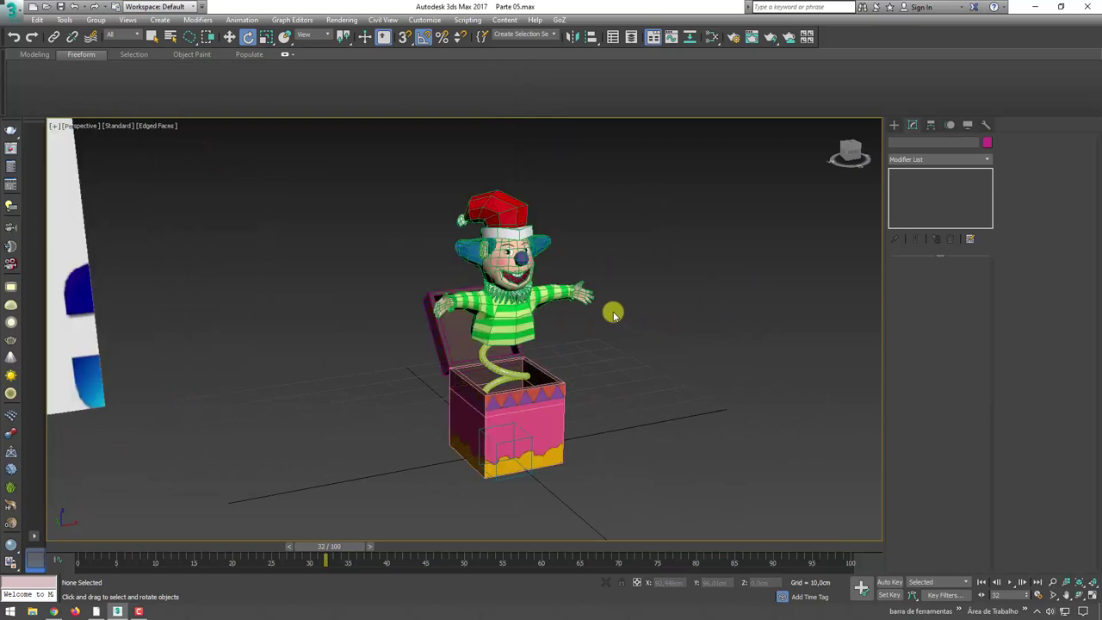
pyautogui.keyDown('alt'); pyautogui.moveTo(710, 421); pyautogui.dragTo(850, 565, button='middle'); pyautogui.keyUp('alt')
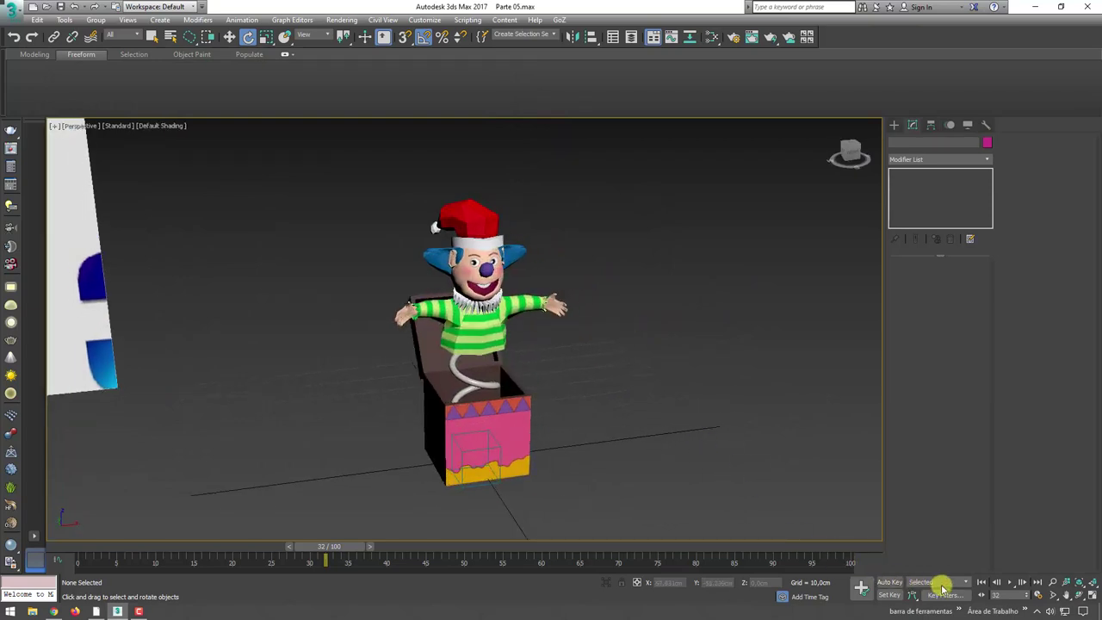
pyautogui.click(1009, 585)
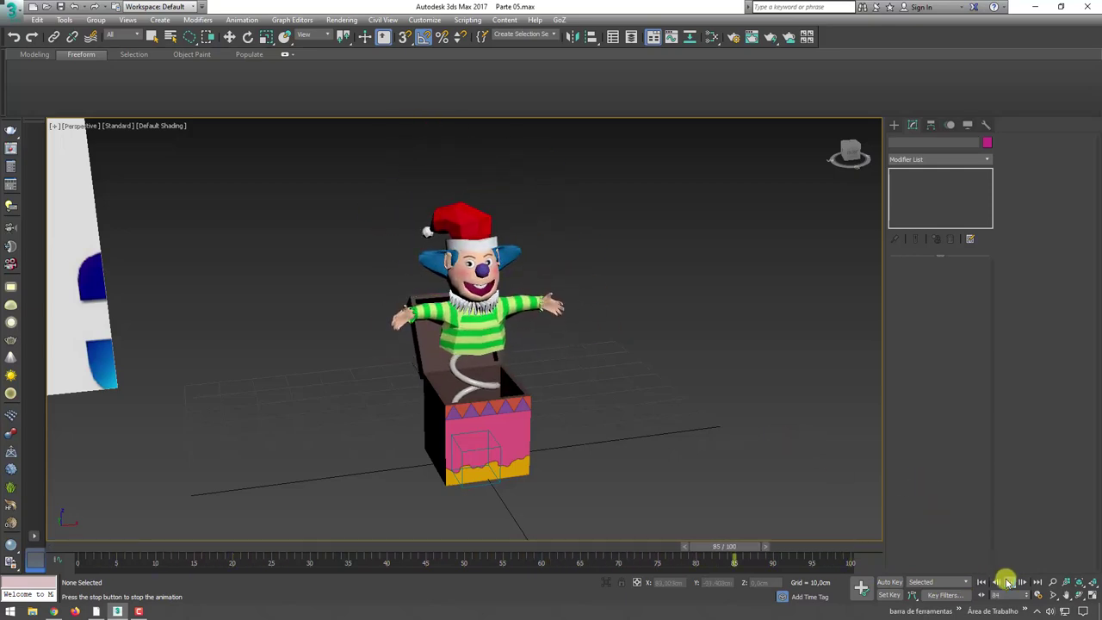
pyautogui.click(1008, 582)
pyautogui.press('e')
pyautogui.click(538, 299)
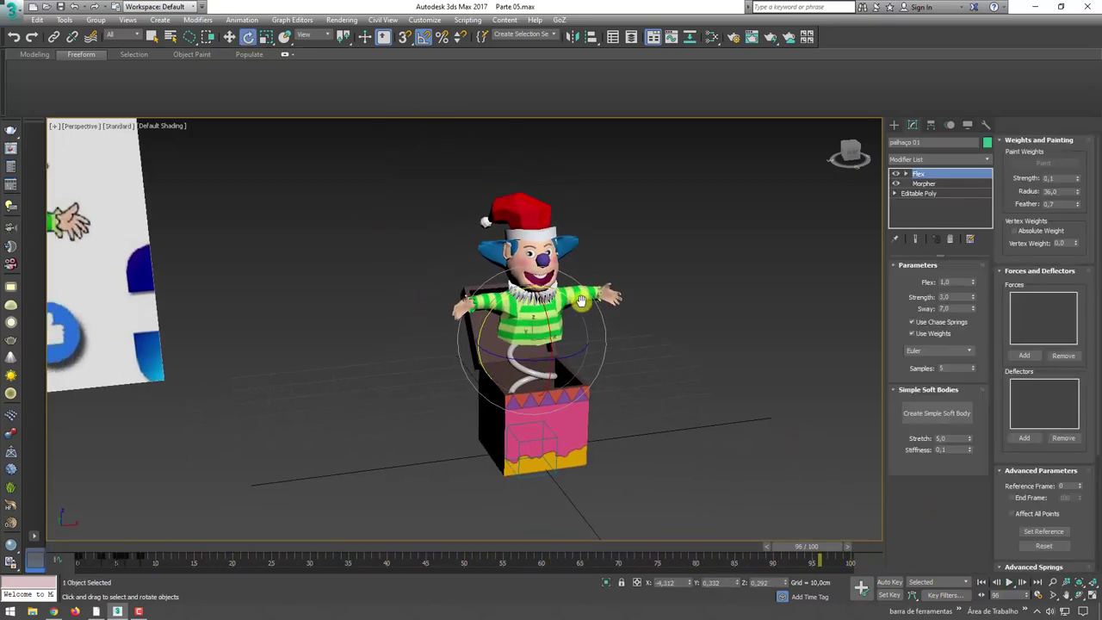
# Add a TurboSmooth modifier with 1 iteration above Flex on palhaço 01
pyautogui.scroll(3, 634, 319)
pyautogui.click(988, 158)
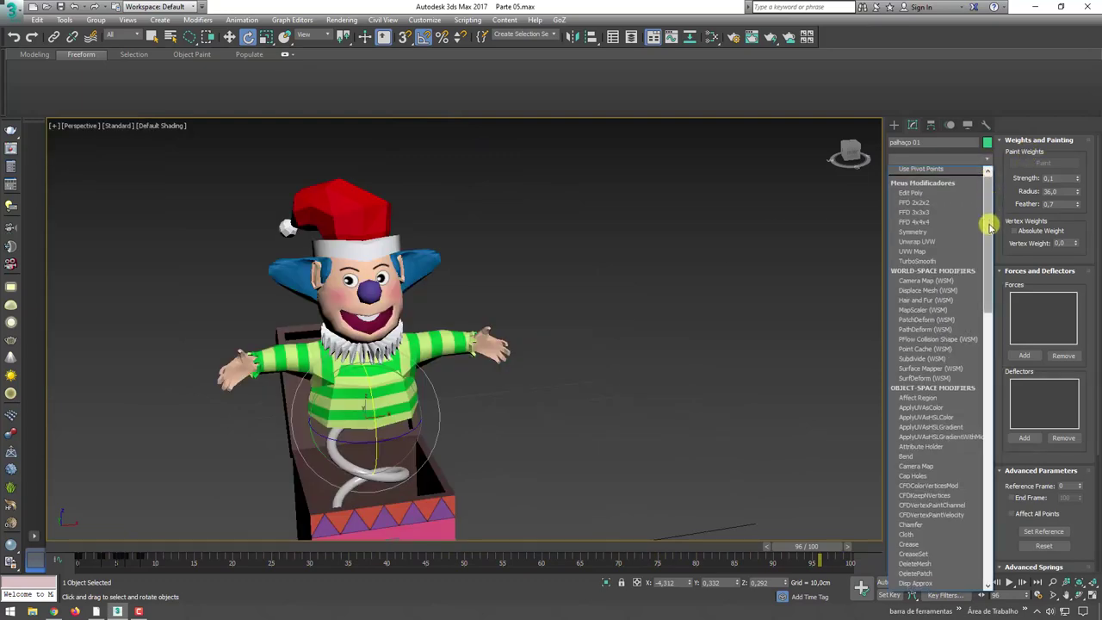
pyautogui.scroll(-10, 930, 344)
pyautogui.click(918, 415)
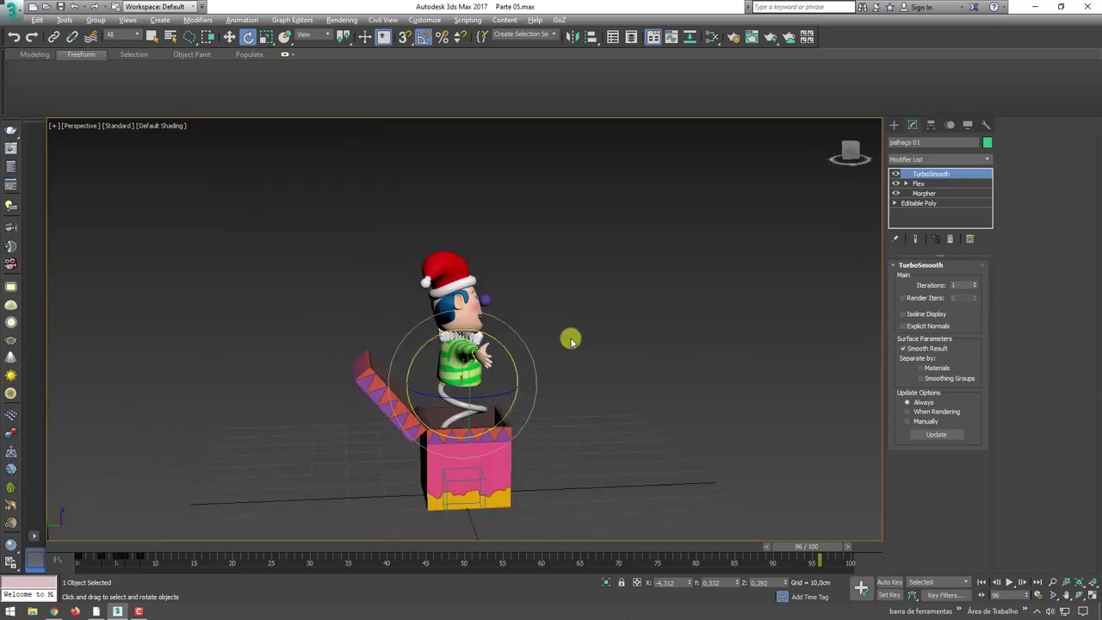
# Play the TurboSmoothed animation from frame 0, orbiting and panning the Perspective view
pyautogui.moveTo(173, 546); pyautogui.dragTo(69, 546)
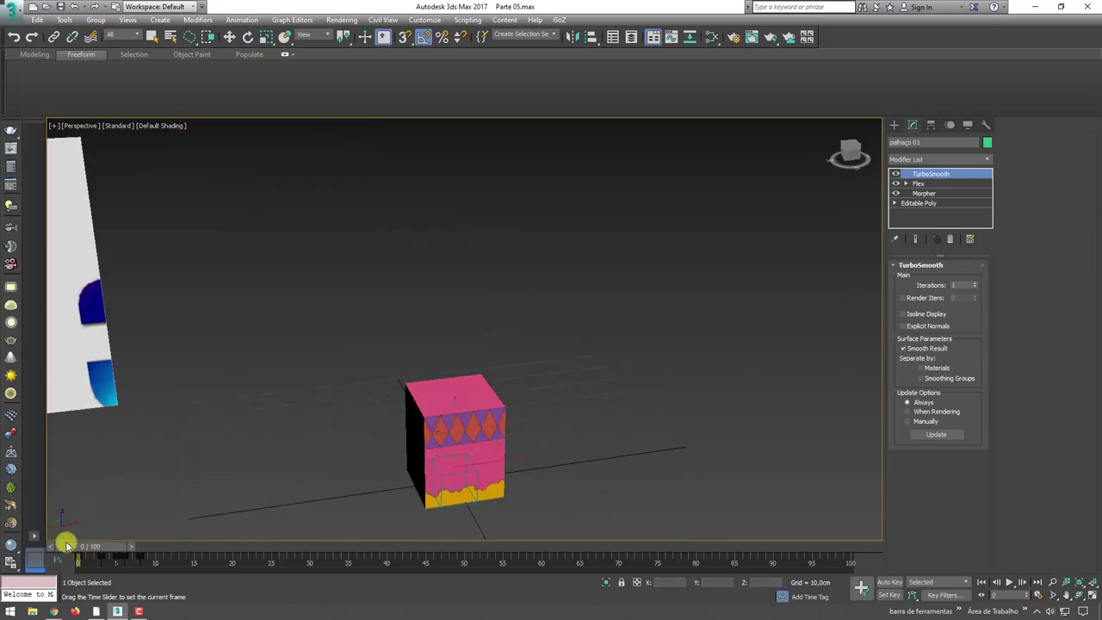
pyautogui.click(1007, 581)
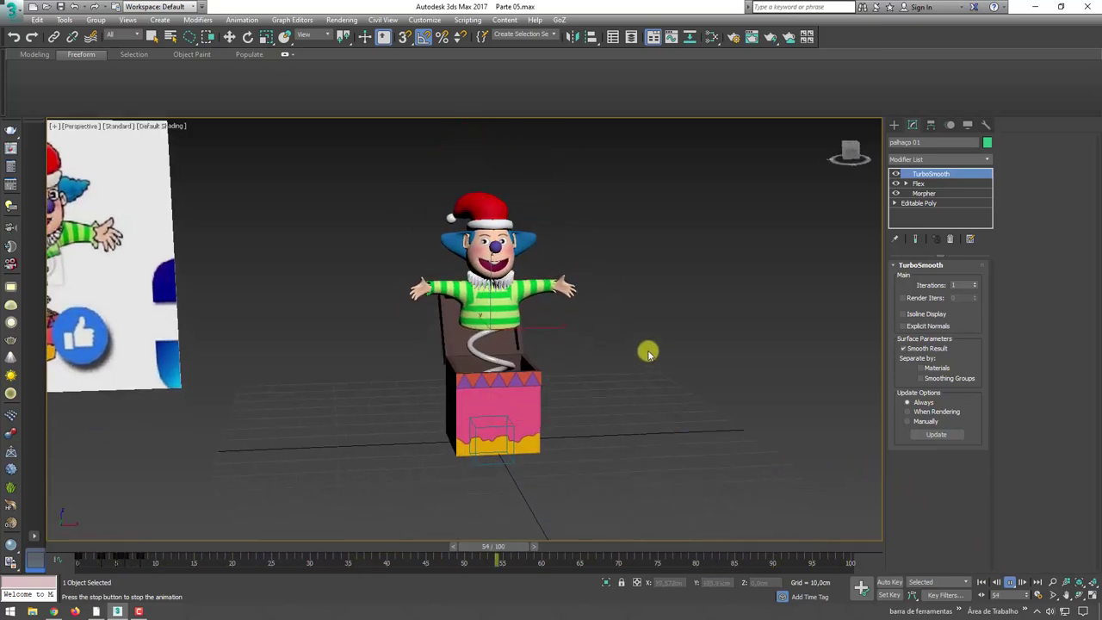
pyautogui.moveTo(649, 353)
pyautogui.keyDown('alt'); pyautogui.mouseDown(button='middle')
pyautogui.moveTo(611, 369)
pyautogui.moveTo(630, 389)
pyautogui.mouseUp(button='middle'); pyautogui.keyUp('alt')
pyautogui.moveTo(603, 414); pyautogui.dragTo(610, 425, button='middle')
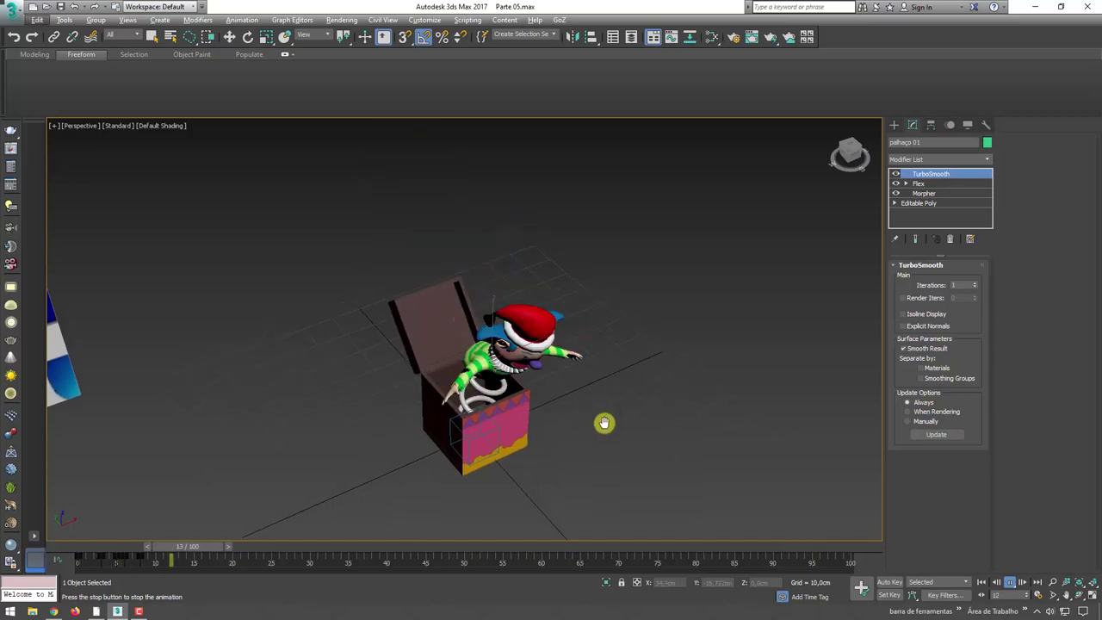